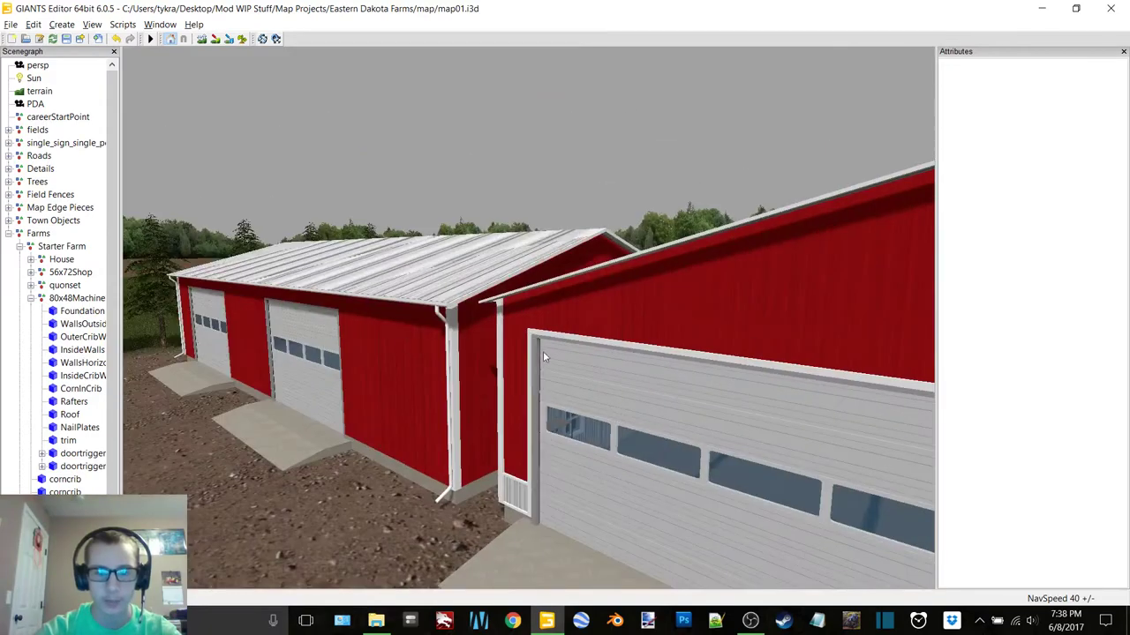
Step: Look over the starter farm's red sheds and the grassland beside the dirt field, and close the Attributes panel
{"action": "scroll", "coordinate": [534, 345], "scroll_direction": "up", "scroll_amount": 5}
{"action": "middle_click_drag", "start_coordinate": [559, 351], "coordinate": [547, 346], "text": "alt"}
{"action": "left_click_drag", "start_coordinate": [547, 347], "coordinate": [353, 309], "text": "alt"}
{"action": "scroll", "coordinate": [725, 325], "scroll_direction": "down", "scroll_amount": 3}
{"action": "scroll", "coordinate": [722, 325], "scroll_direction": "down", "scroll_amount": 5}
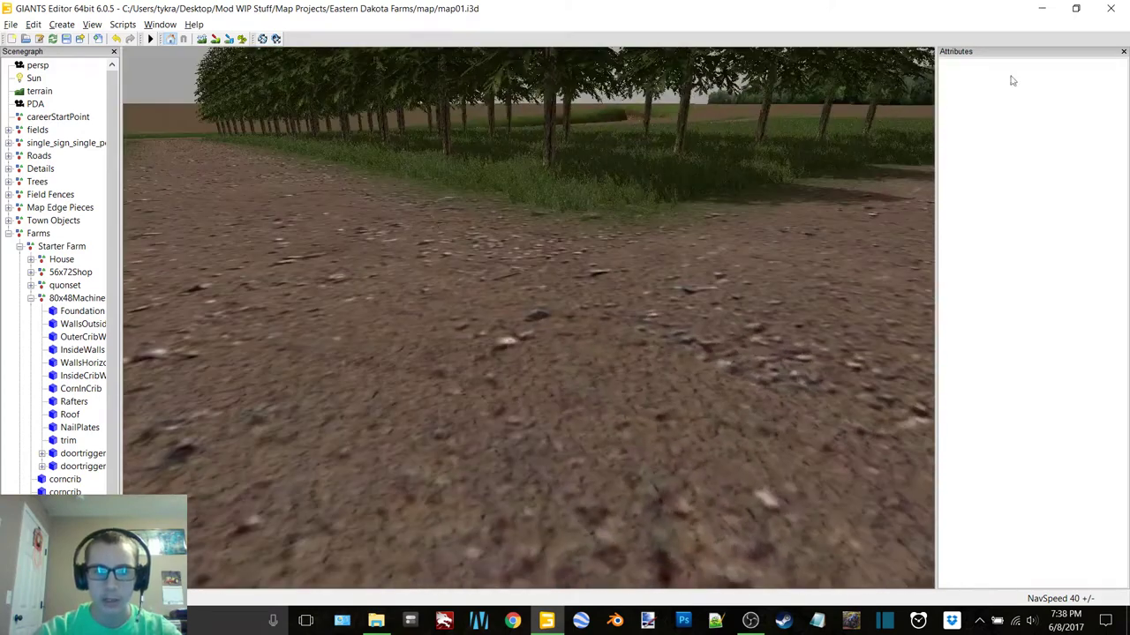
{"action": "left_click", "coordinate": [1124, 53]}
{"action": "middle_click_drag", "start_coordinate": [607, 121], "coordinate": [693, 520], "text": "alt"}
{"action": "middle_click_drag", "start_coordinate": [532, 111], "coordinate": [463, 465], "text": "alt"}
{"action": "right_click_drag", "start_coordinate": [462, 469], "coordinate": [670, 265]}
{"action": "key", "text": "w"}
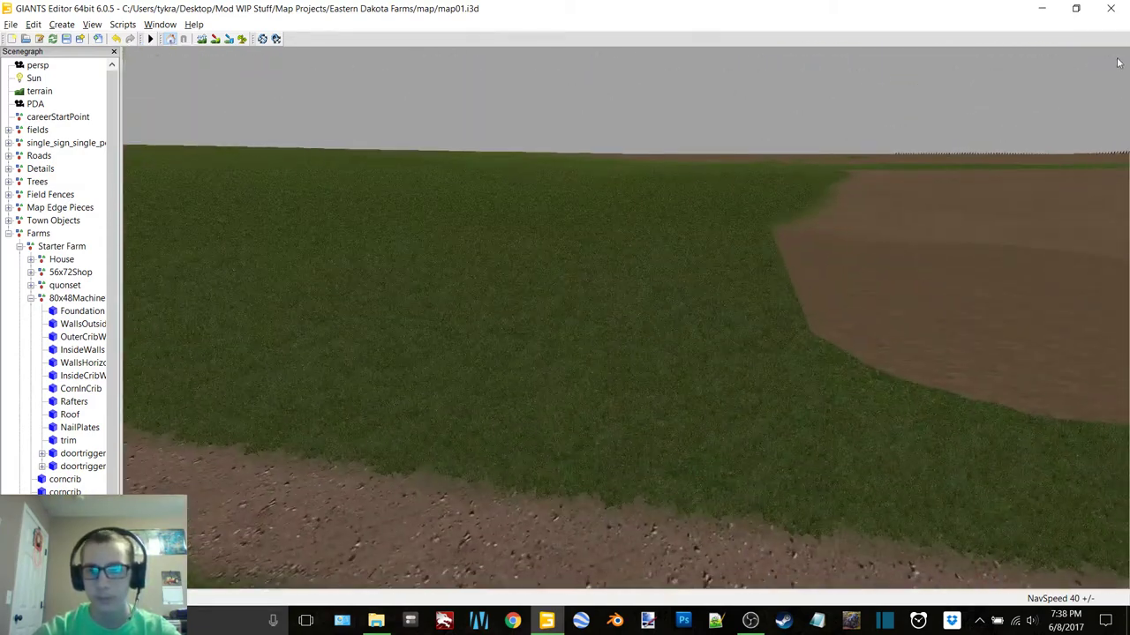
Step: Close the Eastern Dakota Farms map and clear the file browser and OBS windows off the desktop
{"action": "left_click", "coordinate": [1122, 7]}
{"action": "left_click", "coordinate": [621, 317]}
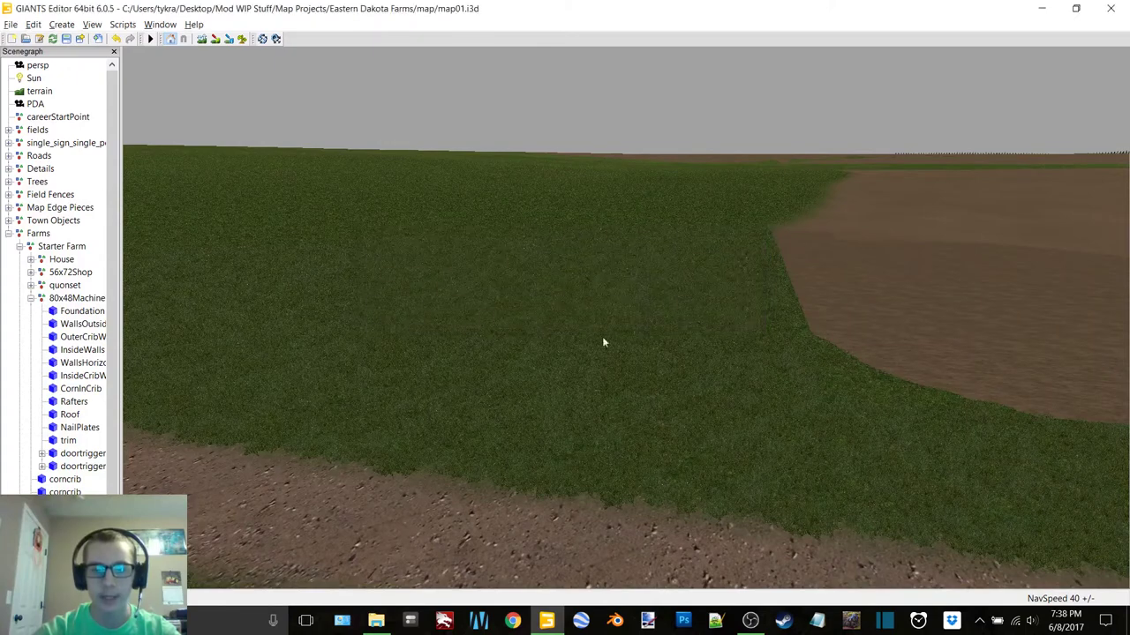
{"action": "left_click", "coordinate": [378, 621]}
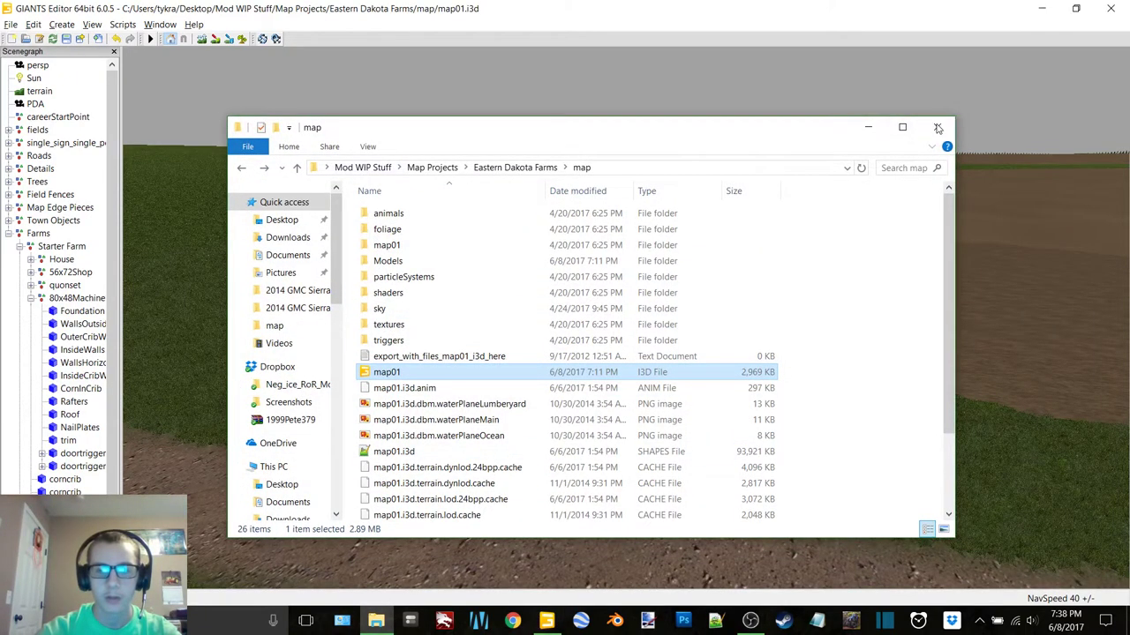
{"action": "left_click", "coordinate": [938, 128]}
{"action": "left_click", "coordinate": [753, 621]}
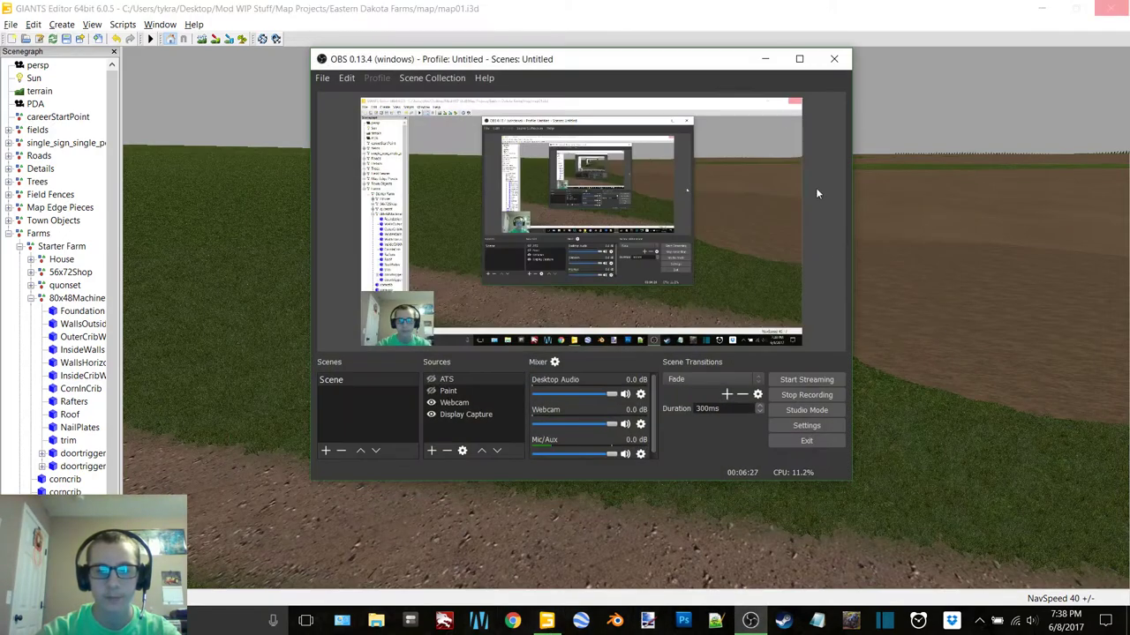
{"action": "left_click", "coordinate": [765, 60]}
{"action": "left_click", "coordinate": [1042, 8]}
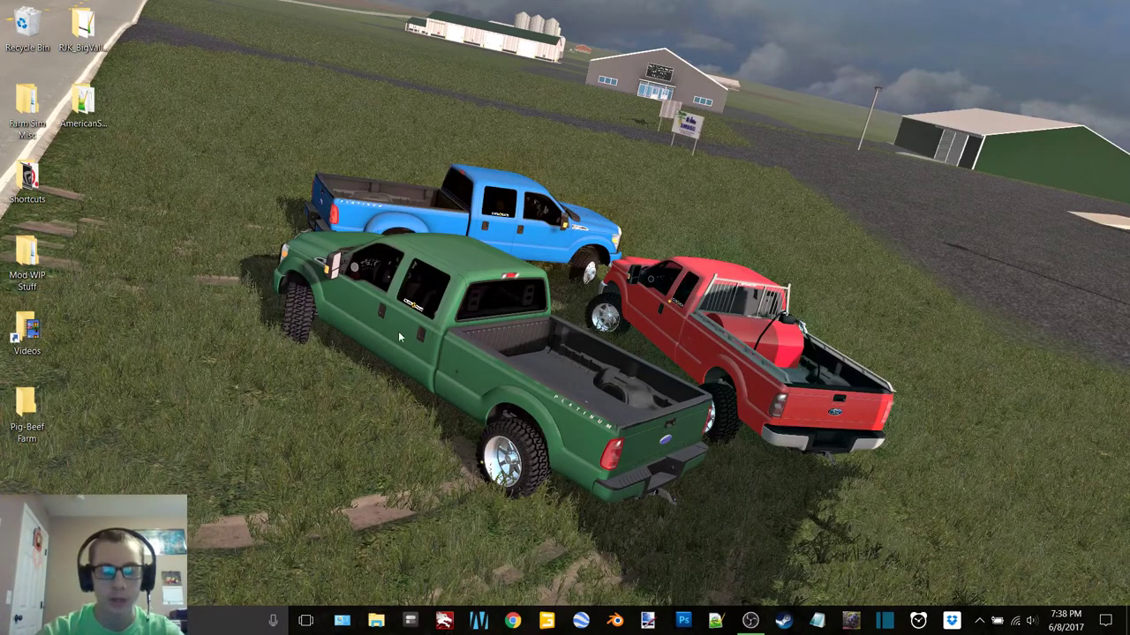
Step: Open the FS17 Down-Verts folder on the Toshiba Canvio Hard Drive (F:) in File Explorer
{"action": "key", "text": "super+e"}
{"action": "scroll", "coordinate": [296, 353], "scroll_direction": "down", "scroll_amount": 5}
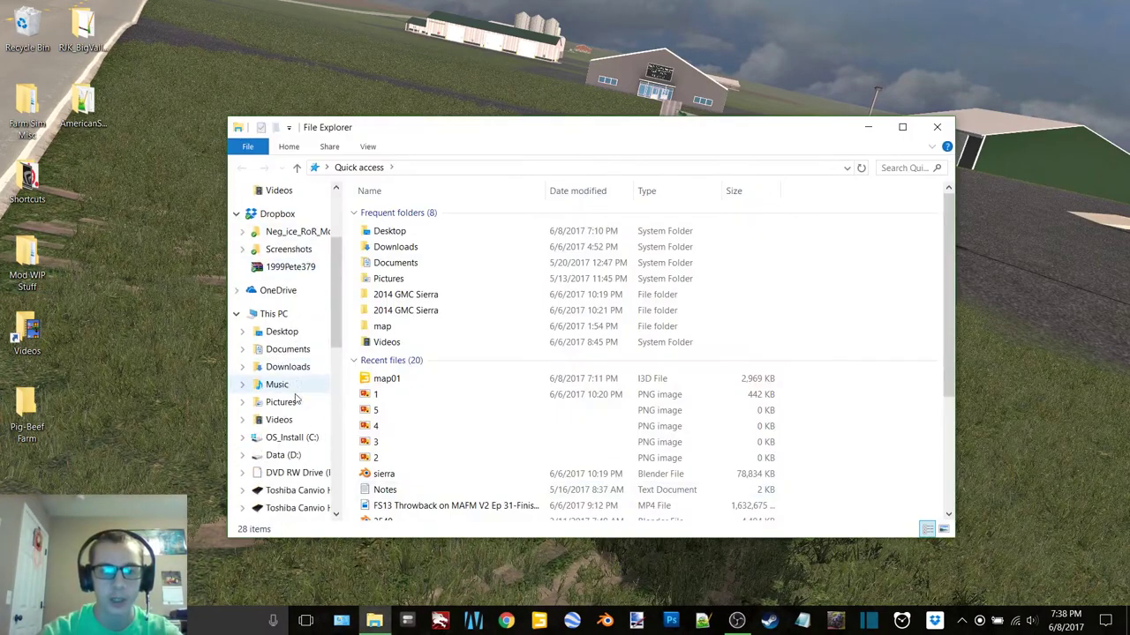
{"action": "left_click", "coordinate": [306, 474]}
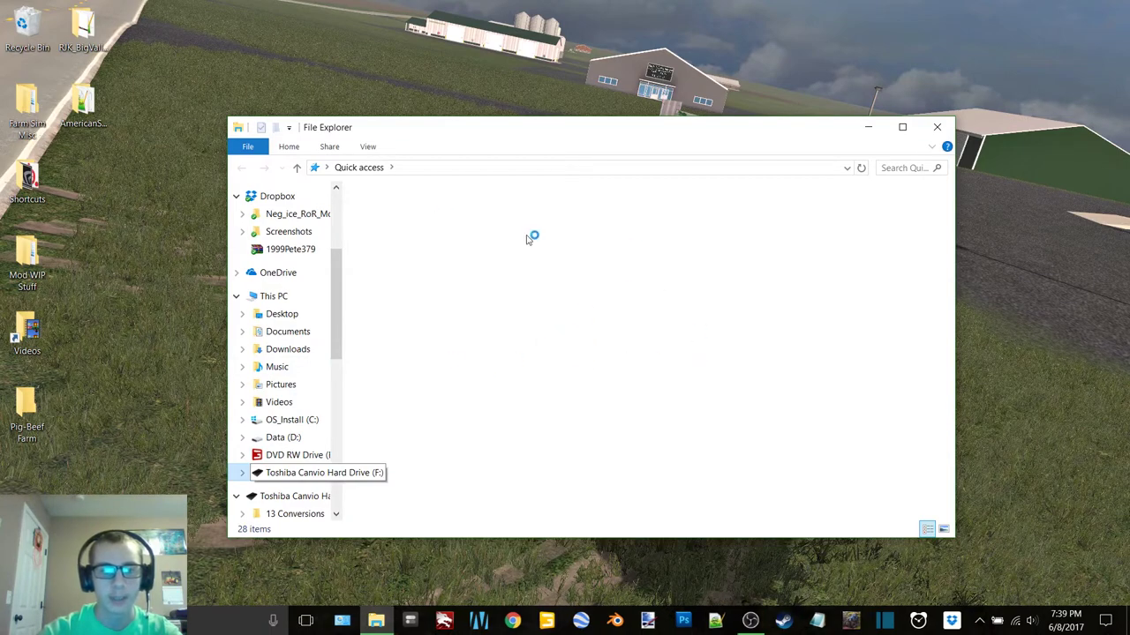
{"action": "double_click", "coordinate": [385, 309]}
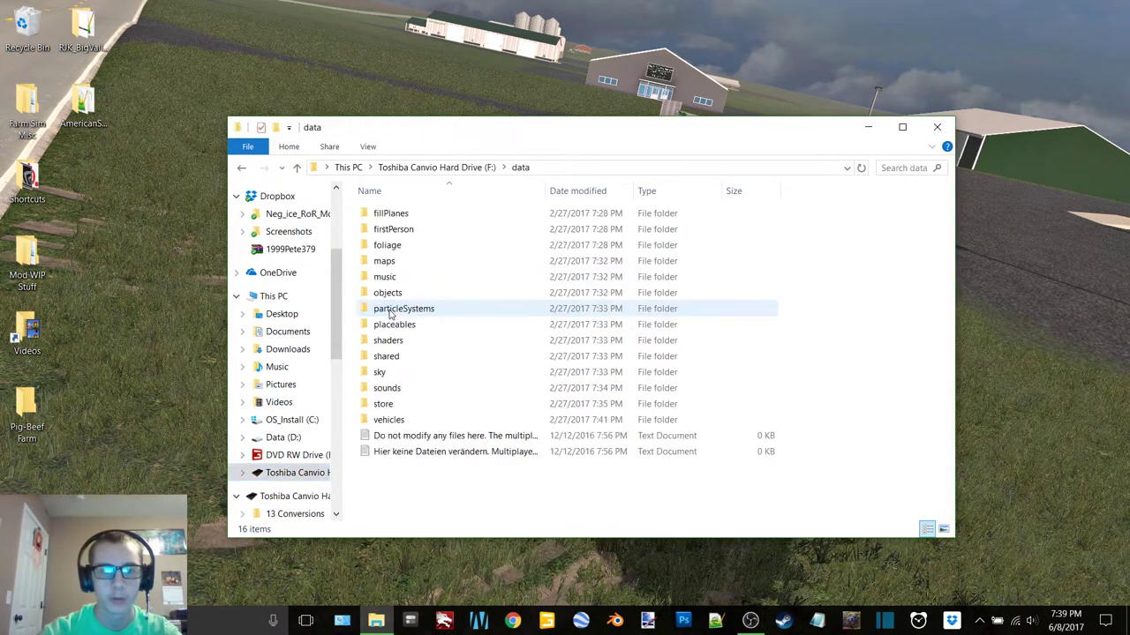
{"action": "left_click", "coordinate": [240, 168]}
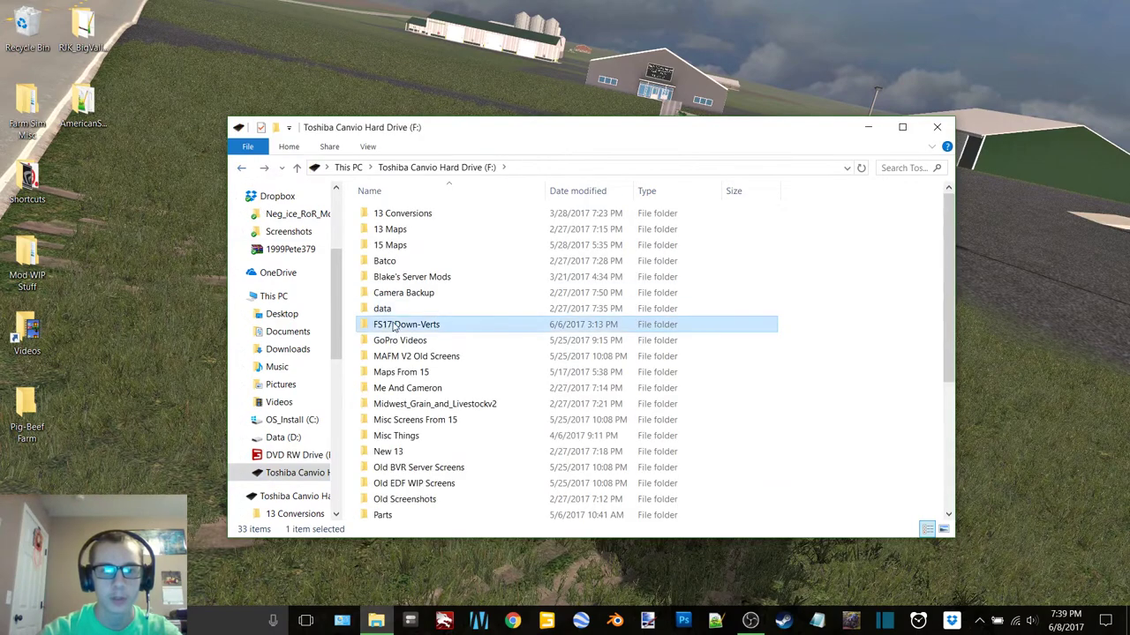
{"action": "double_click", "coordinate": [393, 323]}
{"action": "scroll", "coordinate": [441, 472], "scroll_direction": "down", "scroll_amount": 1}
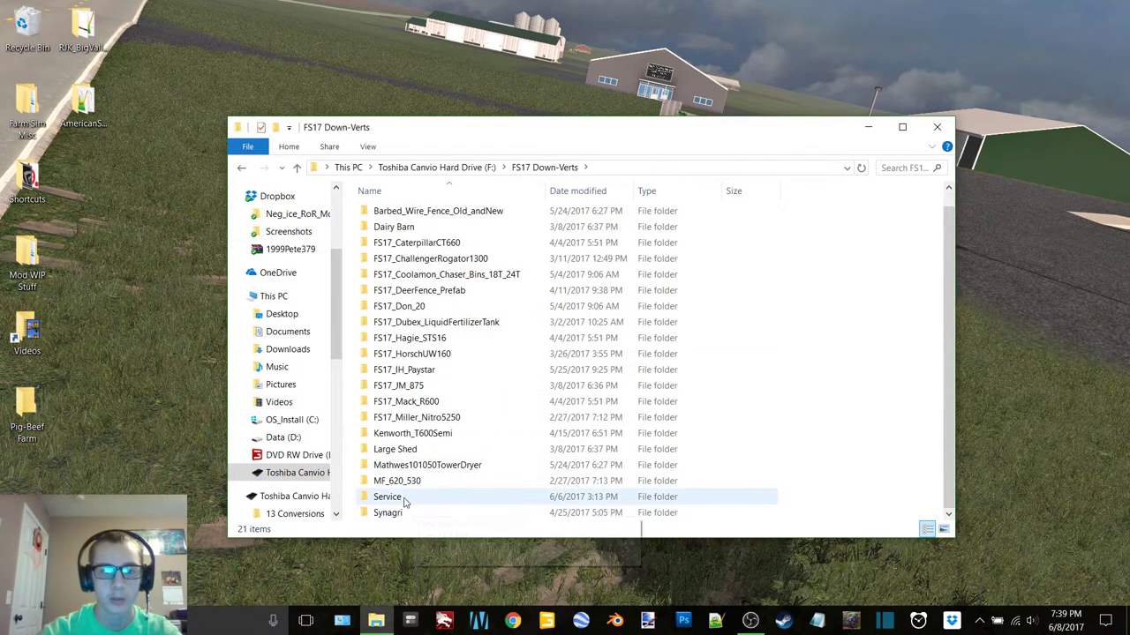
Step: Check the contents of the Large Shed folder and remove that folder from FS17 Down-Verts
{"action": "double_click", "coordinate": [416, 452]}
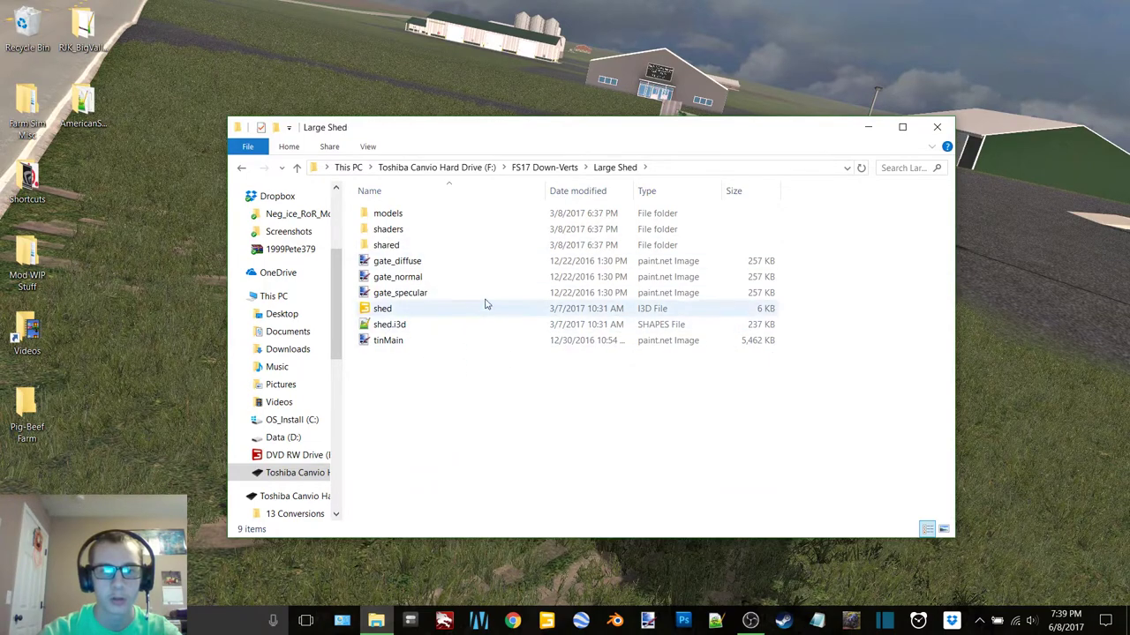
{"action": "left_click", "coordinate": [240, 167]}
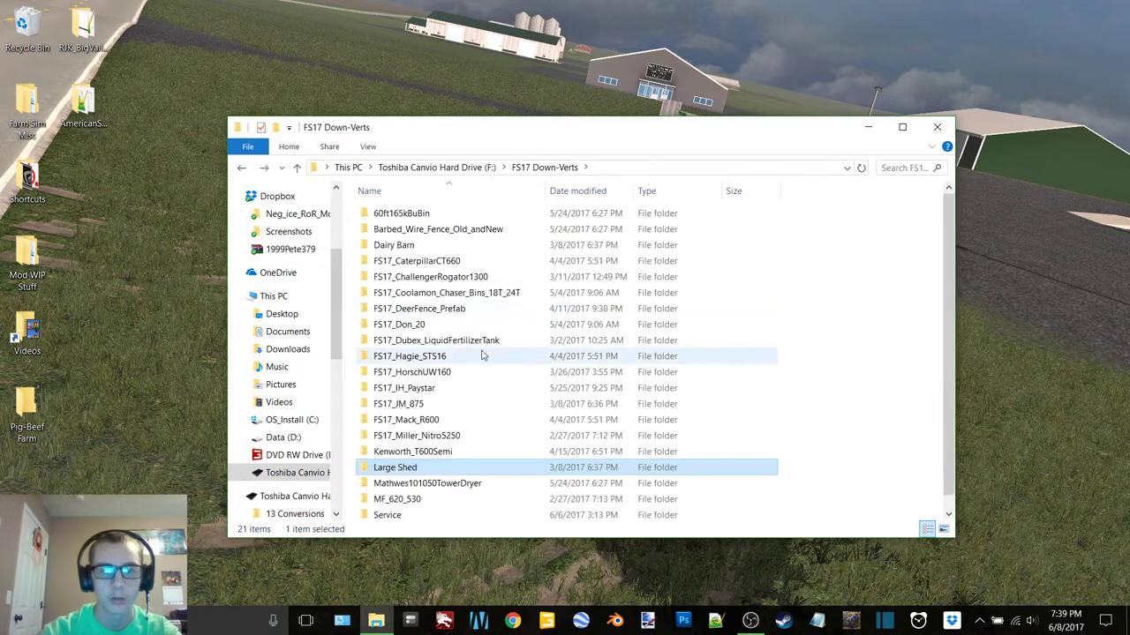
{"action": "left_click_drag", "start_coordinate": [97, 309], "coordinate": [13, 78]}
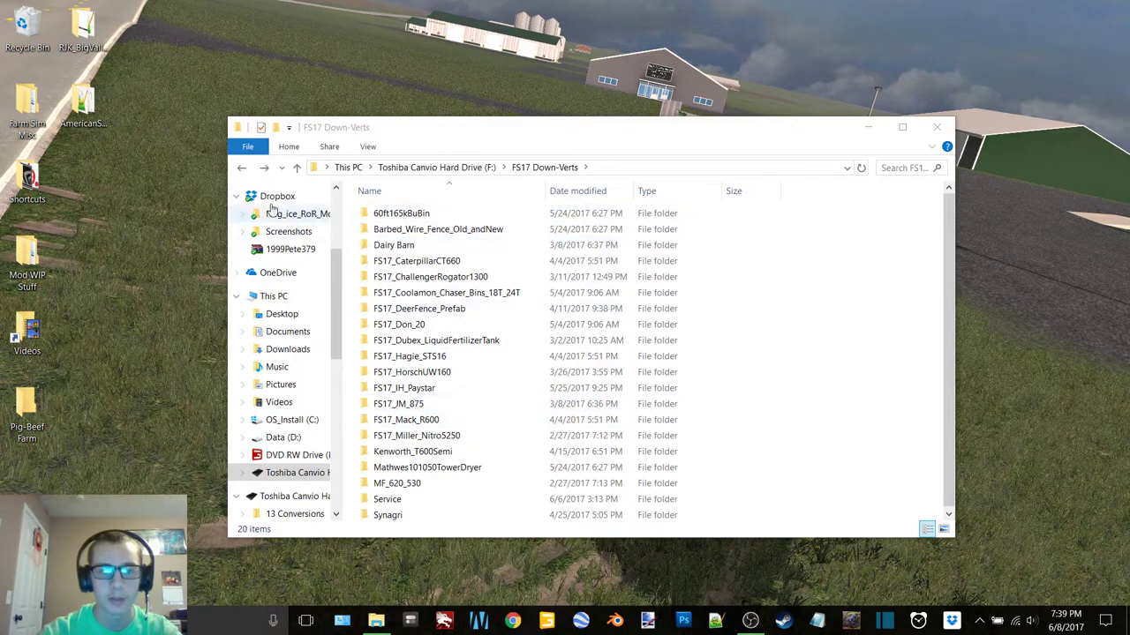
Step: Open the map01 I3D file from the data\maps folder on drive F: in GIANTS Editor, and minimize the open windows
{"action": "left_click", "coordinate": [241, 169]}
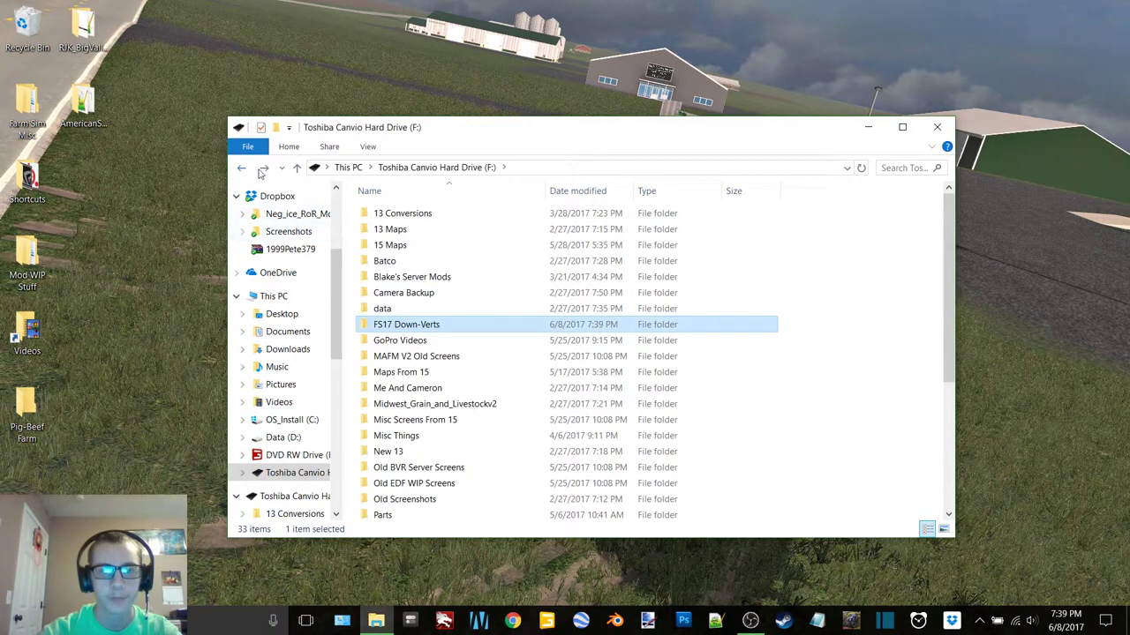
{"action": "double_click", "coordinate": [424, 308]}
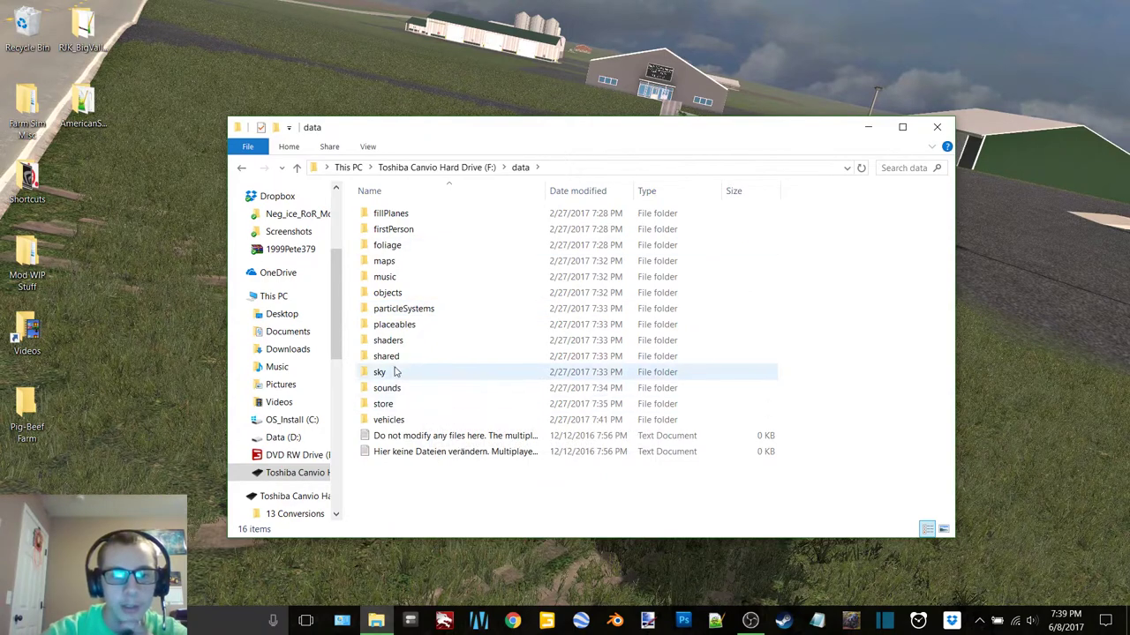
{"action": "double_click", "coordinate": [397, 265]}
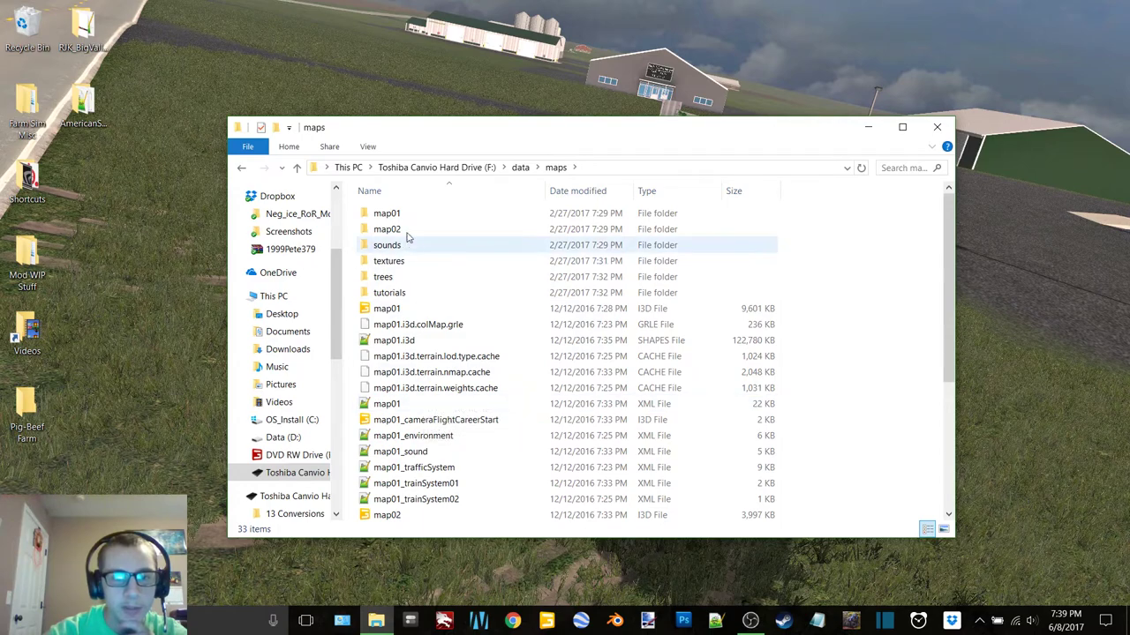
{"action": "double_click", "coordinate": [408, 228]}
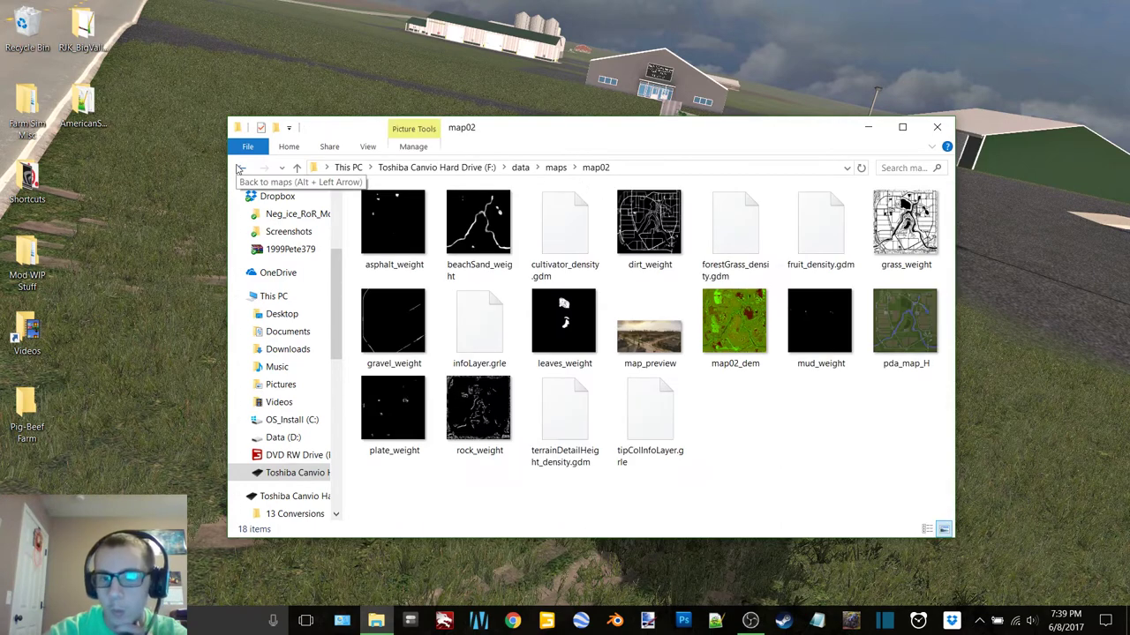
{"action": "left_click", "coordinate": [241, 168]}
{"action": "double_click", "coordinate": [434, 308]}
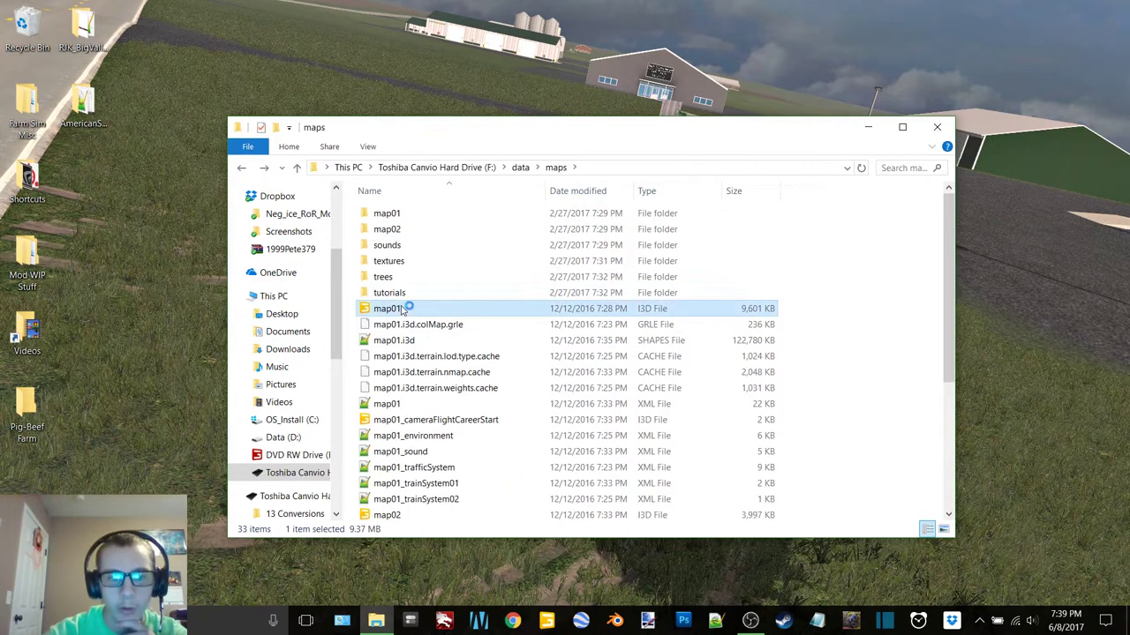
{"action": "double_click", "coordinate": [578, 297]}
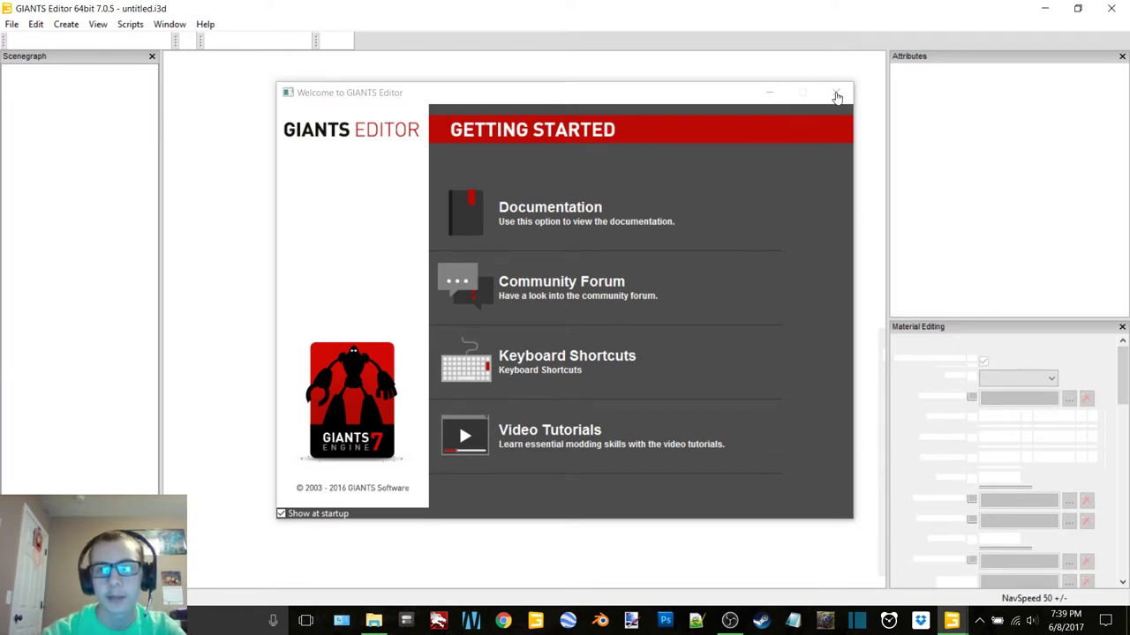
{"action": "left_click", "coordinate": [1044, 12]}
{"action": "left_click", "coordinate": [868, 126]}
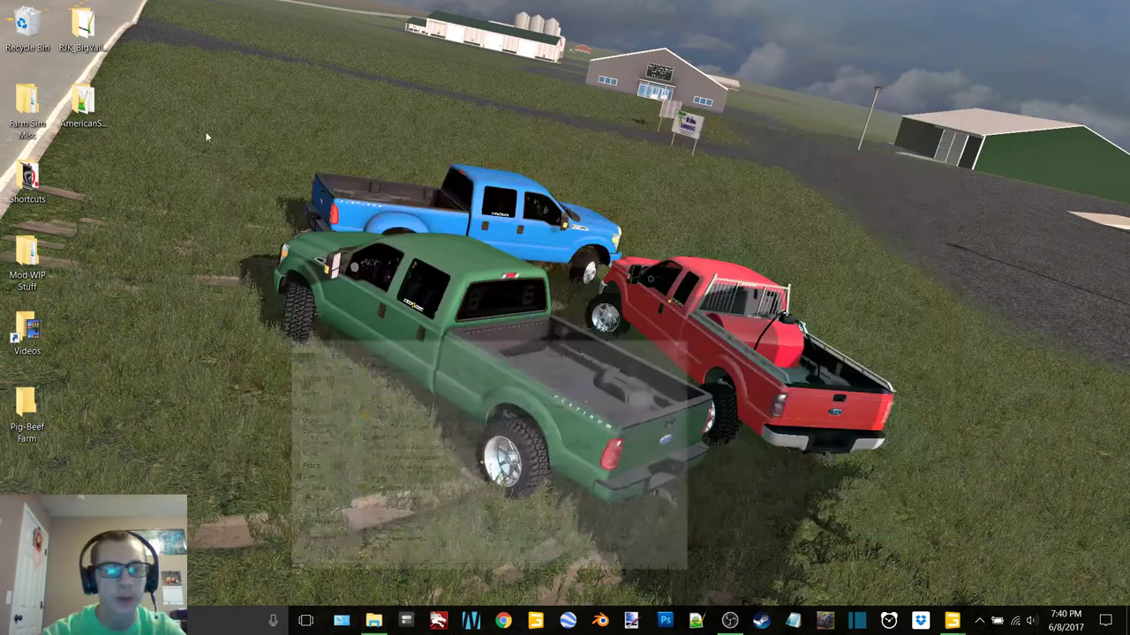
Step: Open the Models folder of the Eastern Dakota Farms map from Mod WIP Stuff's Map Projects
{"action": "double_click", "coordinate": [25, 253]}
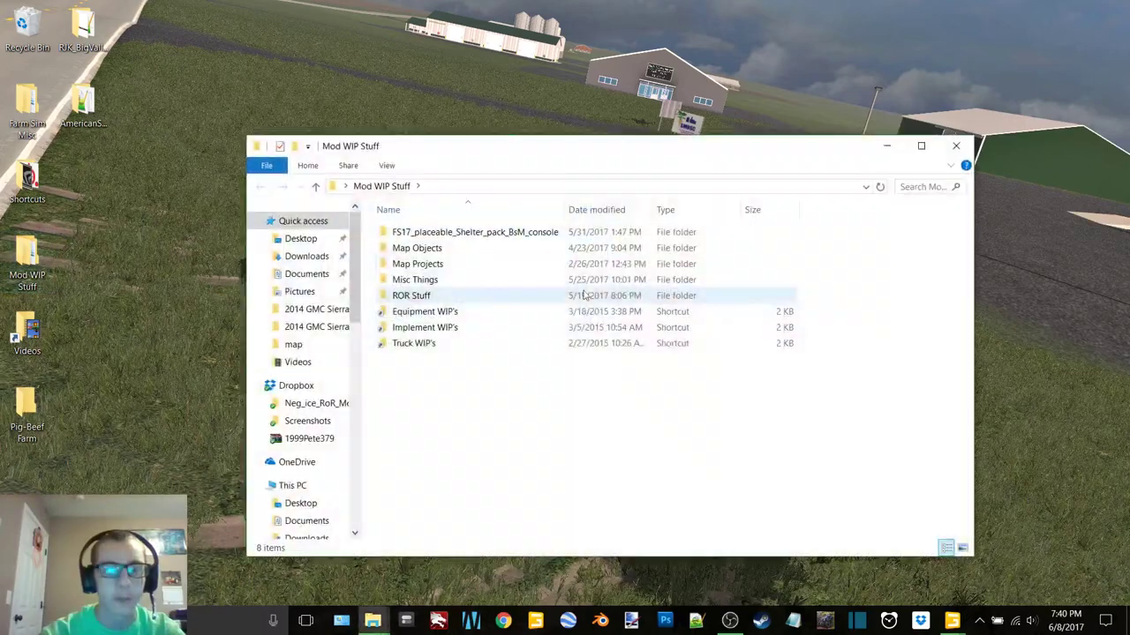
{"action": "double_click", "coordinate": [440, 265]}
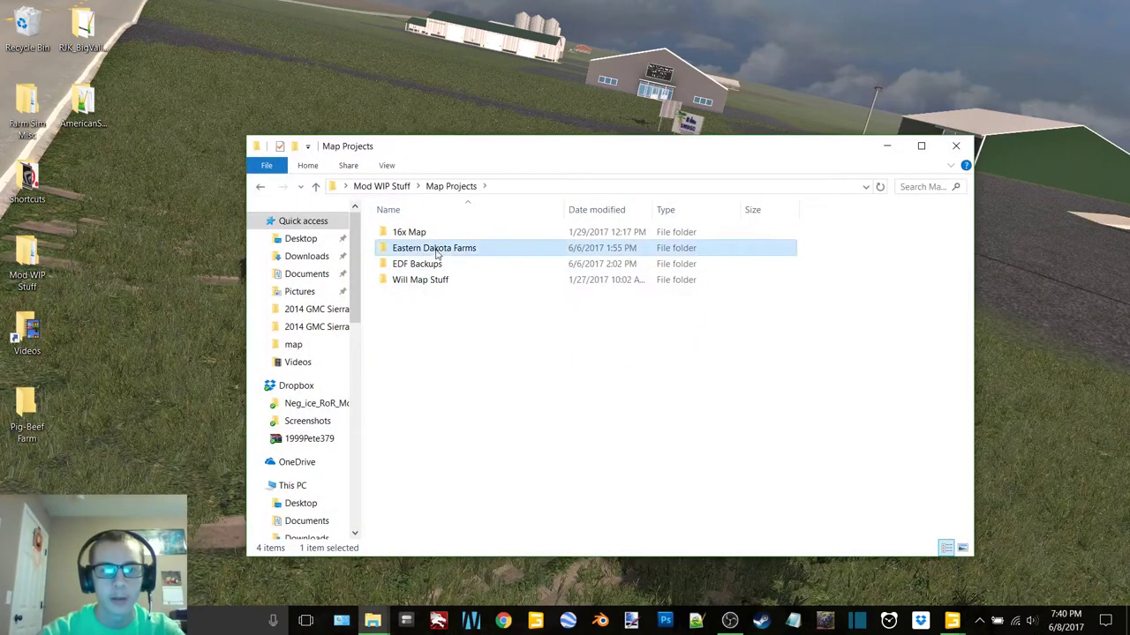
{"action": "double_click", "coordinate": [435, 250]}
{"action": "double_click", "coordinate": [418, 248]}
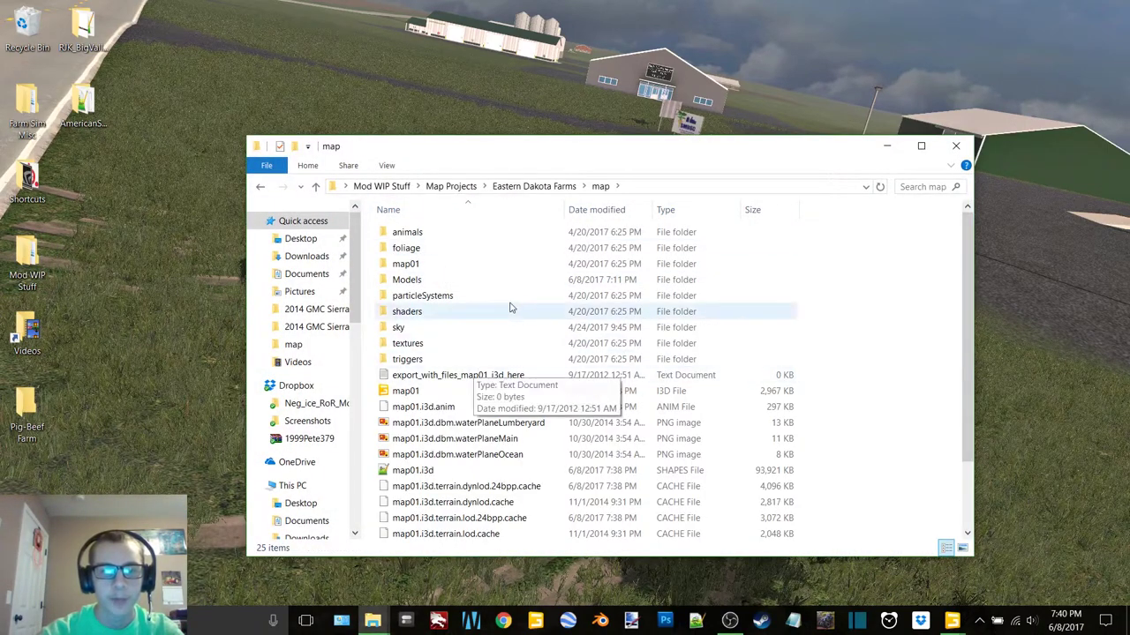
{"action": "double_click", "coordinate": [415, 279]}
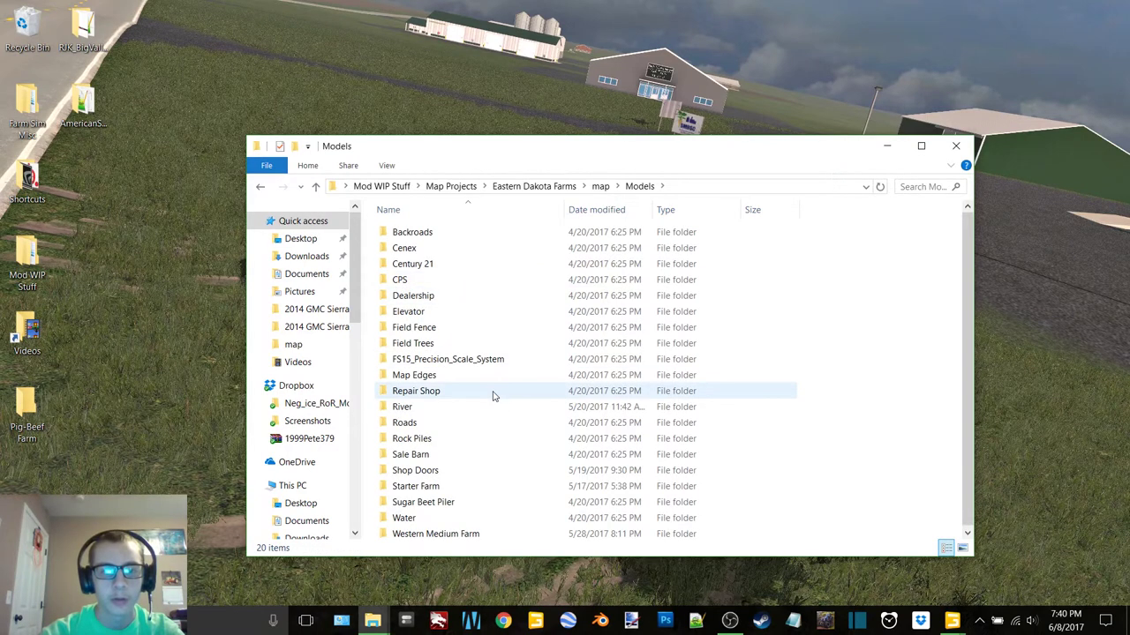
Step: Copy the Fuel Tank and Mailbox folders from Western Medium Farm into the Pig-Beef Farm folder
{"action": "scroll", "coordinate": [463, 367], "scroll_direction": "down", "scroll_amount": 1}
{"action": "double_click", "coordinate": [435, 531]}
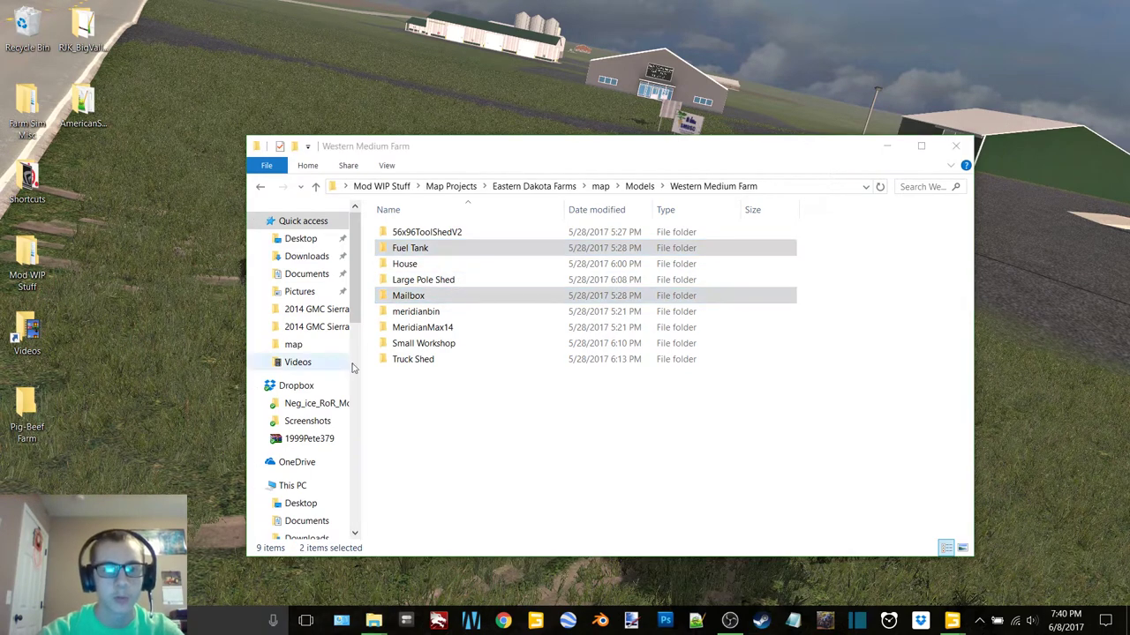
{"action": "key", "text": "ctrl+v"}
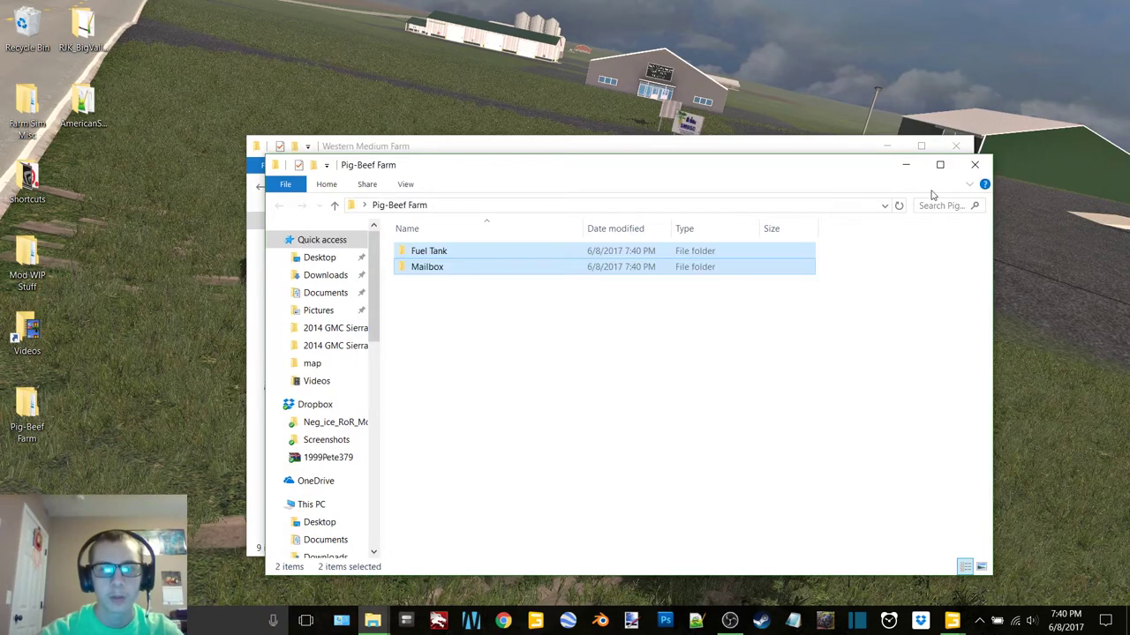
{"action": "left_click", "coordinate": [975, 165]}
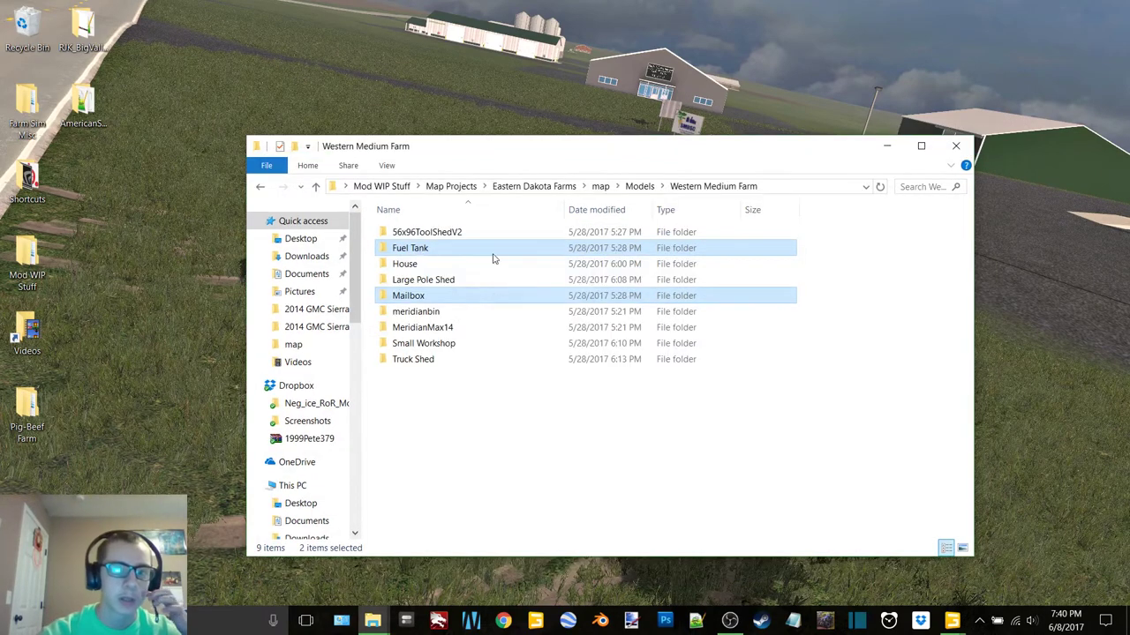
Step: Copy the Quonset folder from Starter Farm into Pig-Beef Farm and close both folder windows
{"action": "left_click", "coordinate": [260, 186]}
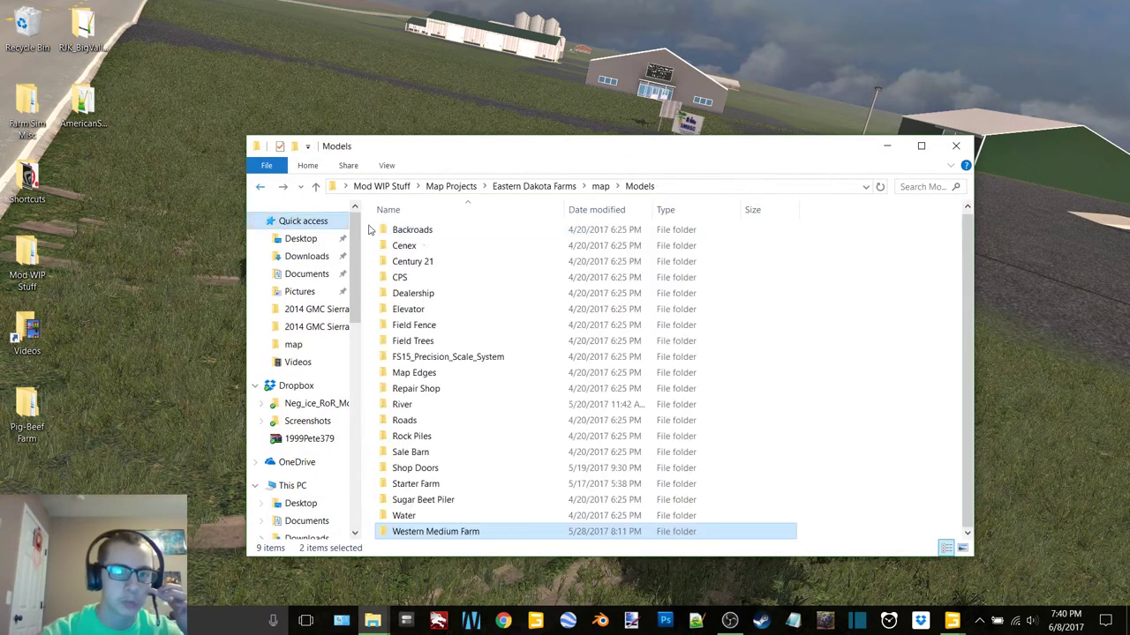
{"action": "double_click", "coordinate": [426, 484]}
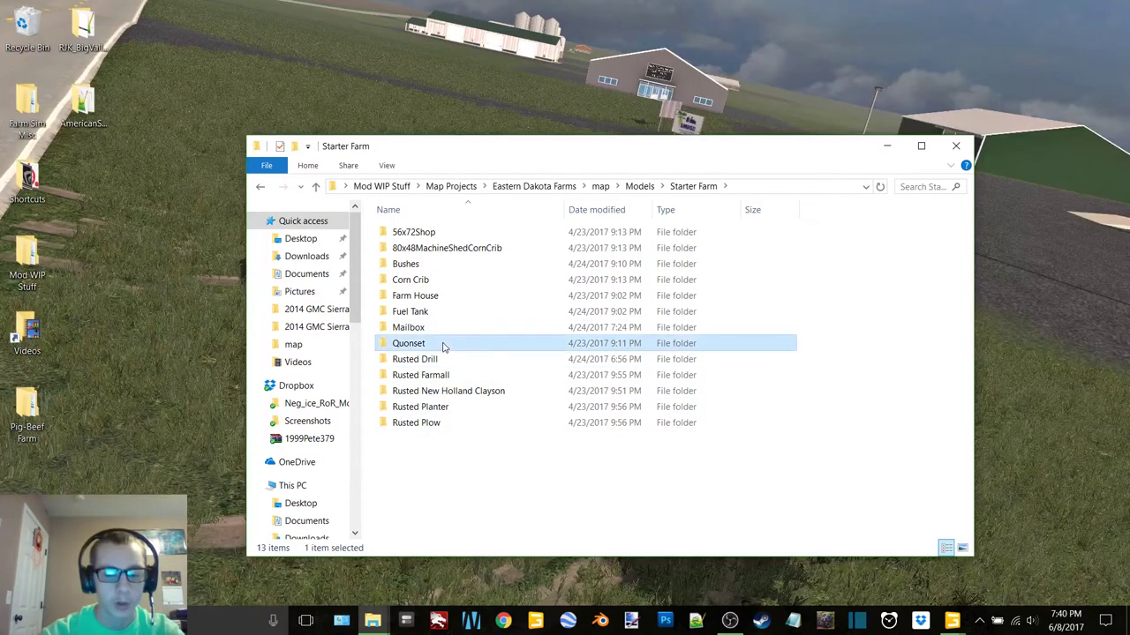
{"action": "double_click", "coordinate": [27, 421]}
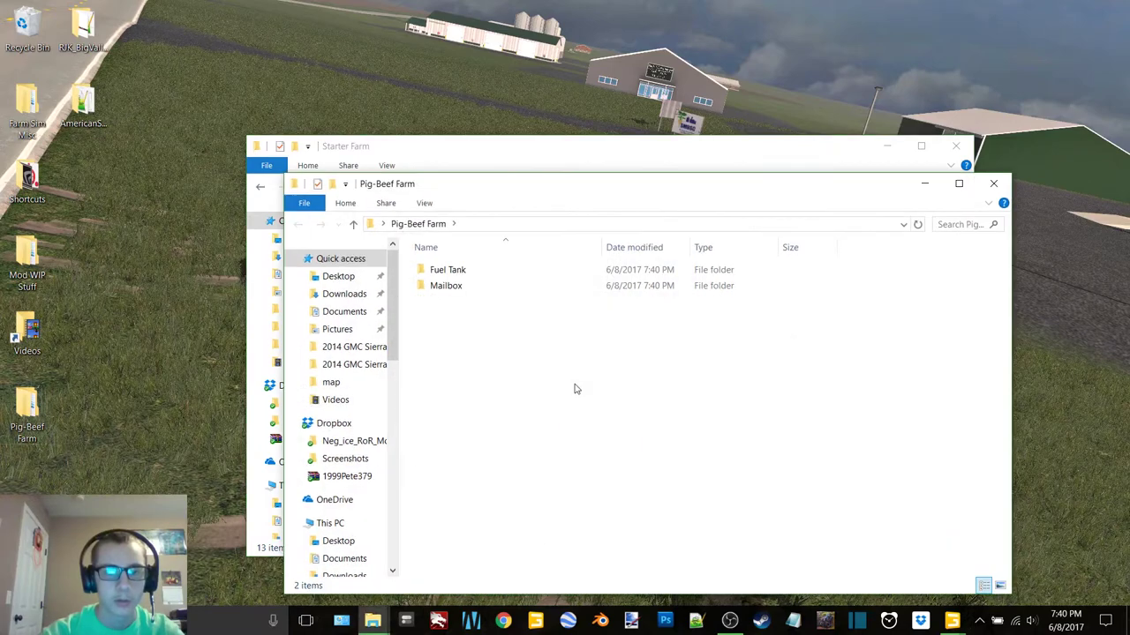
{"action": "left_click", "coordinate": [1003, 185]}
{"action": "left_click", "coordinate": [960, 146]}
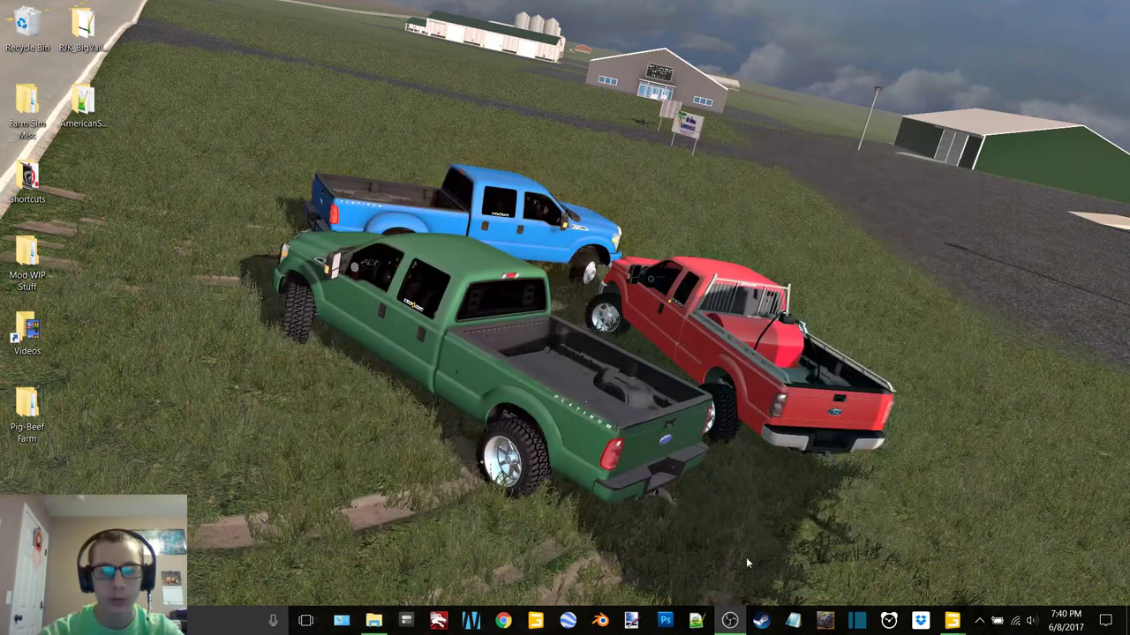
Step: Switch to GIANTS Editor with map01, dismiss the welcome window, and close the Attributes and Material Editing panels
{"action": "left_click", "coordinate": [950, 622]}
{"action": "left_click", "coordinate": [998, 565]}
{"action": "left_click", "coordinate": [955, 623]}
{"action": "left_click", "coordinate": [903, 577]}
{"action": "left_click", "coordinate": [835, 94]}
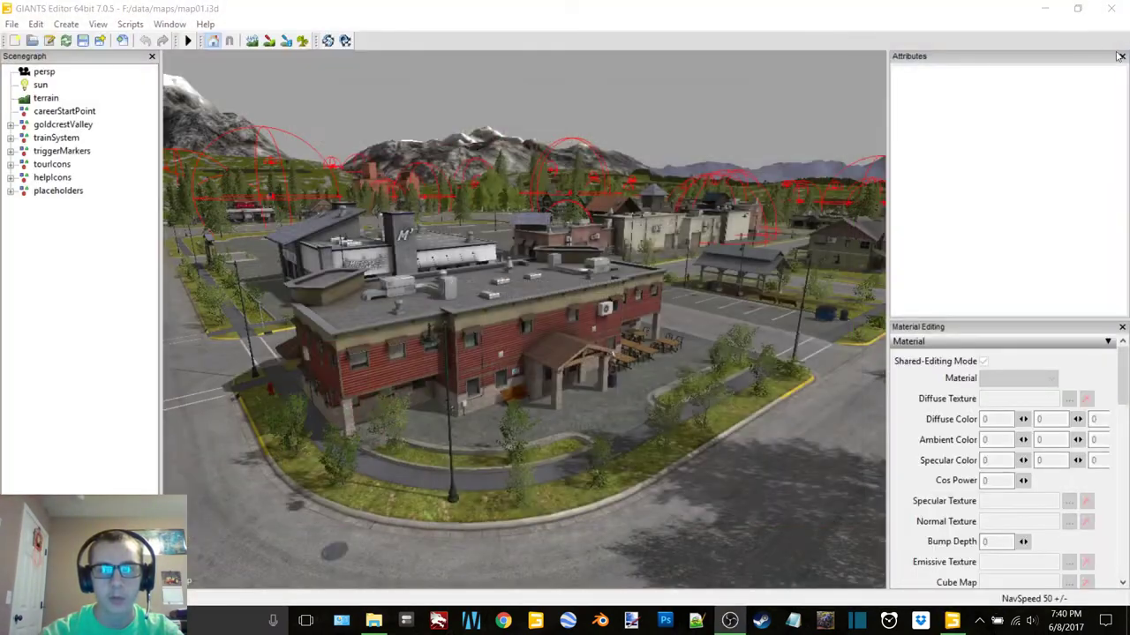
{"action": "left_click", "coordinate": [1122, 58]}
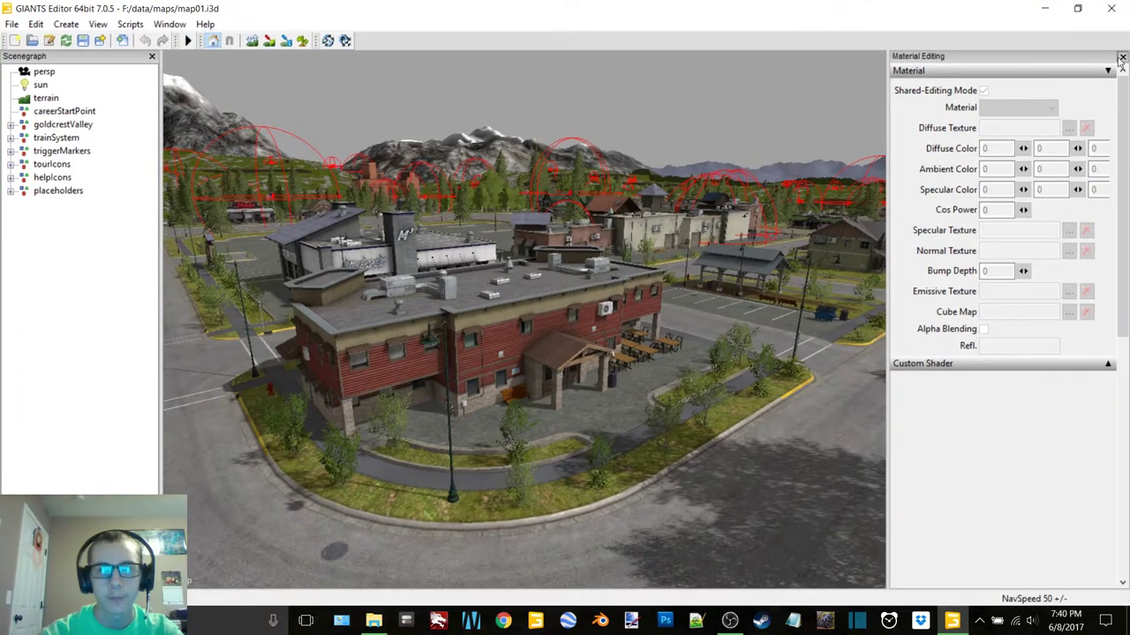
{"action": "left_click", "coordinate": [1122, 57]}
Step: Navigate from the town to the wooden shed with the plank porch and examine it
{"action": "middle_click_drag", "start_coordinate": [798, 299], "coordinate": [625, 353], "text": "alt"}
{"action": "mouse_move", "coordinate": [623, 355]}
{"action": "right_mouse_down"}
{"action": "mouse_move", "coordinate": [682, 328]}
{"action": "mouse_move", "coordinate": [597, 316]}
{"action": "mouse_move", "coordinate": [509, 349]}
{"action": "mouse_move", "coordinate": [666, 293]}
{"action": "mouse_move", "coordinate": [484, 297]}
{"action": "mouse_move", "coordinate": [665, 315]}
{"action": "mouse_move", "coordinate": [653, 290]}
{"action": "mouse_move", "coordinate": [1008, 282]}
{"action": "mouse_move", "coordinate": [657, 348]}
{"action": "mouse_move", "coordinate": [682, 346]}
{"action": "mouse_move", "coordinate": [774, 318]}
{"action": "mouse_move", "coordinate": [722, 334]}
{"action": "mouse_move", "coordinate": [738, 324]}
{"action": "mouse_move", "coordinate": [582, 340]}
{"action": "mouse_move", "coordinate": [618, 356]}
{"action": "mouse_move", "coordinate": [815, 350]}
{"action": "mouse_move", "coordinate": [742, 357]}
{"action": "mouse_move", "coordinate": [787, 355]}
{"action": "mouse_move", "coordinate": [609, 435]}
{"action": "mouse_move", "coordinate": [739, 379]}
{"action": "mouse_move", "coordinate": [632, 387]}
{"action": "mouse_move", "coordinate": [529, 413]}
{"action": "mouse_move", "coordinate": [636, 388]}
{"action": "mouse_move", "coordinate": [622, 369]}
{"action": "mouse_move", "coordinate": [492, 378]}
{"action": "mouse_move", "coordinate": [476, 457]}
{"action": "mouse_move", "coordinate": [500, 426]}
{"action": "mouse_move", "coordinate": [339, 477]}
{"action": "mouse_move", "coordinate": [615, 305]}
{"action": "mouse_move", "coordinate": [603, 368]}
{"action": "mouse_move", "coordinate": [544, 457]}
{"action": "mouse_move", "coordinate": [757, 268]}
{"action": "mouse_move", "coordinate": [552, 390]}
{"action": "mouse_move", "coordinate": [690, 328]}
{"action": "mouse_move", "coordinate": [791, 392]}
{"action": "mouse_move", "coordinate": [676, 443]}
{"action": "mouse_move", "coordinate": [734, 413]}
{"action": "mouse_move", "coordinate": [694, 305]}
{"action": "mouse_move", "coordinate": [632, 443]}
{"action": "mouse_move", "coordinate": [762, 343]}
{"action": "mouse_move", "coordinate": [718, 351]}
{"action": "mouse_move", "coordinate": [718, 328]}
{"action": "mouse_move", "coordinate": [626, 387]}
{"action": "mouse_move", "coordinate": [860, 406]}
{"action": "mouse_move", "coordinate": [679, 453]}
{"action": "mouse_move", "coordinate": [759, 362]}
{"action": "mouse_move", "coordinate": [683, 471]}
{"action": "mouse_move", "coordinate": [615, 447]}
{"action": "mouse_move", "coordinate": [679, 454]}
{"action": "mouse_move", "coordinate": [439, 456]}
{"action": "mouse_move", "coordinate": [795, 287]}
{"action": "mouse_move", "coordinate": [791, 272]}
{"action": "mouse_move", "coordinate": [752, 274]}
{"action": "mouse_move", "coordinate": [583, 504]}
{"action": "mouse_move", "coordinate": [817, 286]}
{"action": "mouse_move", "coordinate": [691, 377]}
{"action": "mouse_move", "coordinate": [805, 267]}
{"action": "mouse_move", "coordinate": [704, 305]}
{"action": "mouse_move", "coordinate": [597, 378]}
{"action": "mouse_move", "coordinate": [555, 274]}
{"action": "mouse_move", "coordinate": [852, 466]}
{"action": "mouse_move", "coordinate": [505, 363]}
{"action": "mouse_move", "coordinate": [429, 396]}
{"action": "mouse_move", "coordinate": [998, 202]}
{"action": "mouse_move", "coordinate": [704, 323]}
{"action": "mouse_move", "coordinate": [821, 259]}
{"action": "mouse_move", "coordinate": [645, 345]}
{"action": "mouse_move", "coordinate": [638, 388]}
{"action": "mouse_move", "coordinate": [655, 353]}
{"action": "mouse_move", "coordinate": [714, 325]}
{"action": "mouse_move", "coordinate": [673, 335]}
{"action": "mouse_move", "coordinate": [724, 310]}
{"action": "mouse_move", "coordinate": [516, 309]}
{"action": "mouse_move", "coordinate": [550, 295]}
{"action": "mouse_move", "coordinate": [621, 306]}
{"action": "mouse_move", "coordinate": [610, 255]}
{"action": "mouse_move", "coordinate": [676, 257]}
{"action": "mouse_move", "coordinate": [615, 280]}
{"action": "mouse_move", "coordinate": [406, 302]}
{"action": "mouse_move", "coordinate": [508, 305]}
{"action": "mouse_move", "coordinate": [538, 323]}
{"action": "mouse_move", "coordinate": [628, 295]}
{"action": "mouse_move", "coordinate": [678, 345]}
{"action": "mouse_move", "coordinate": [715, 288]}
{"action": "mouse_move", "coordinate": [671, 262]}
{"action": "mouse_move", "coordinate": [623, 206]}
{"action": "mouse_move", "coordinate": [607, 340]}
{"action": "right_mouse_up"}
{"action": "scroll", "coordinate": [694, 313], "scroll_direction": "up", "scroll_amount": 2}
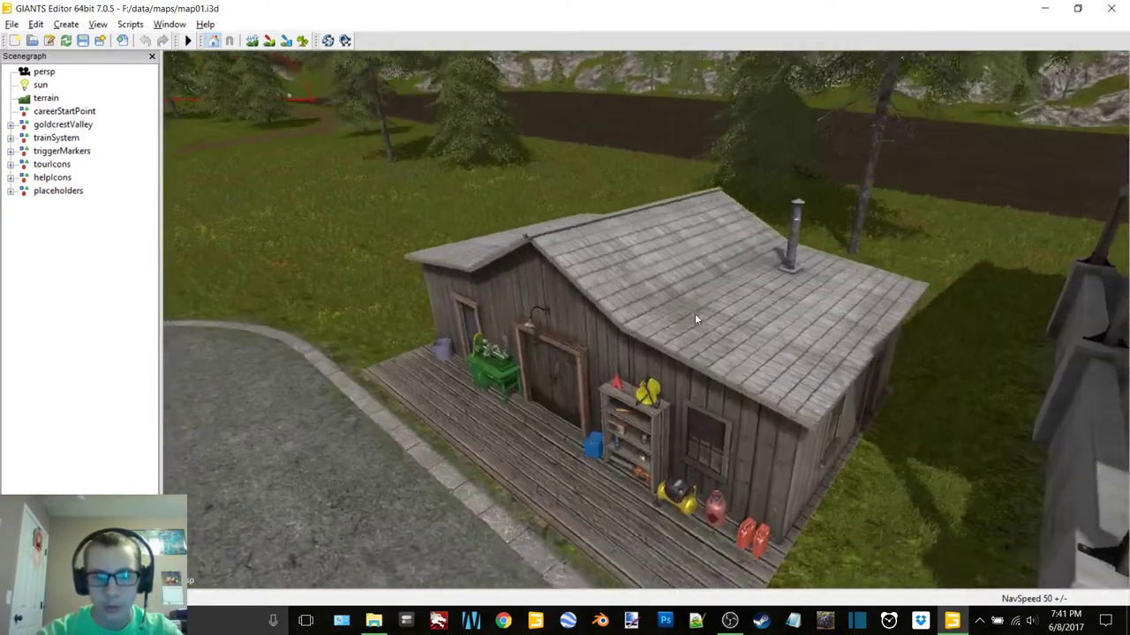
Step: Examine the shelf, tools and containers on the wooden shed's porch up close
{"action": "middle_click_drag", "start_coordinate": [694, 313], "coordinate": [653, 314], "text": "alt"}
{"action": "scroll", "coordinate": [661, 313], "scroll_direction": "up", "scroll_amount": 8}
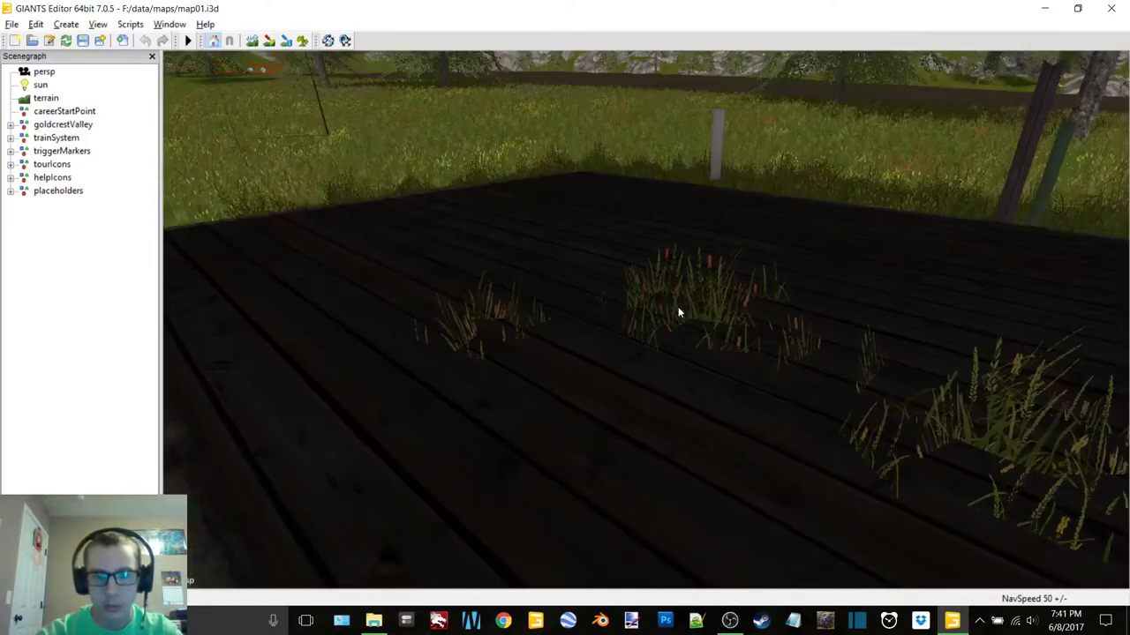
{"action": "scroll", "coordinate": [679, 312], "scroll_direction": "down", "scroll_amount": 3}
{"action": "scroll", "coordinate": [676, 312], "scroll_direction": "up", "scroll_amount": 3}
{"action": "left_click_drag", "start_coordinate": [682, 310], "coordinate": [735, 268], "text": "alt"}
{"action": "scroll", "coordinate": [735, 267], "scroll_direction": "down", "scroll_amount": 3}
{"action": "scroll", "coordinate": [734, 264], "scroll_direction": "down", "scroll_amount": 10}
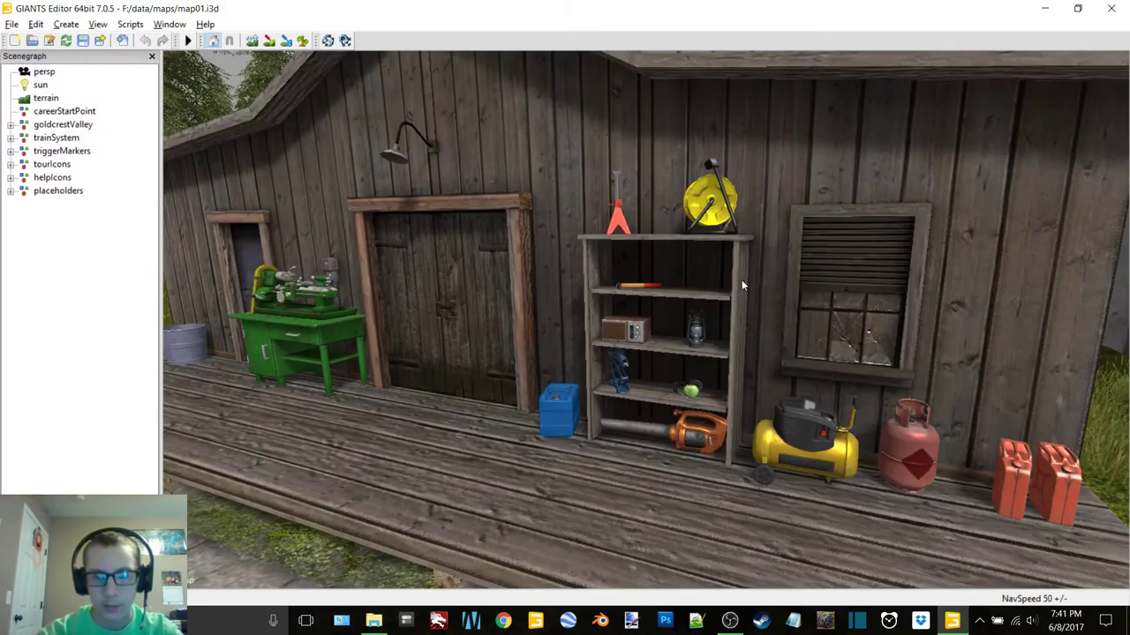
{"action": "middle_click_drag", "start_coordinate": [741, 281], "coordinate": [704, 355], "text": "alt"}
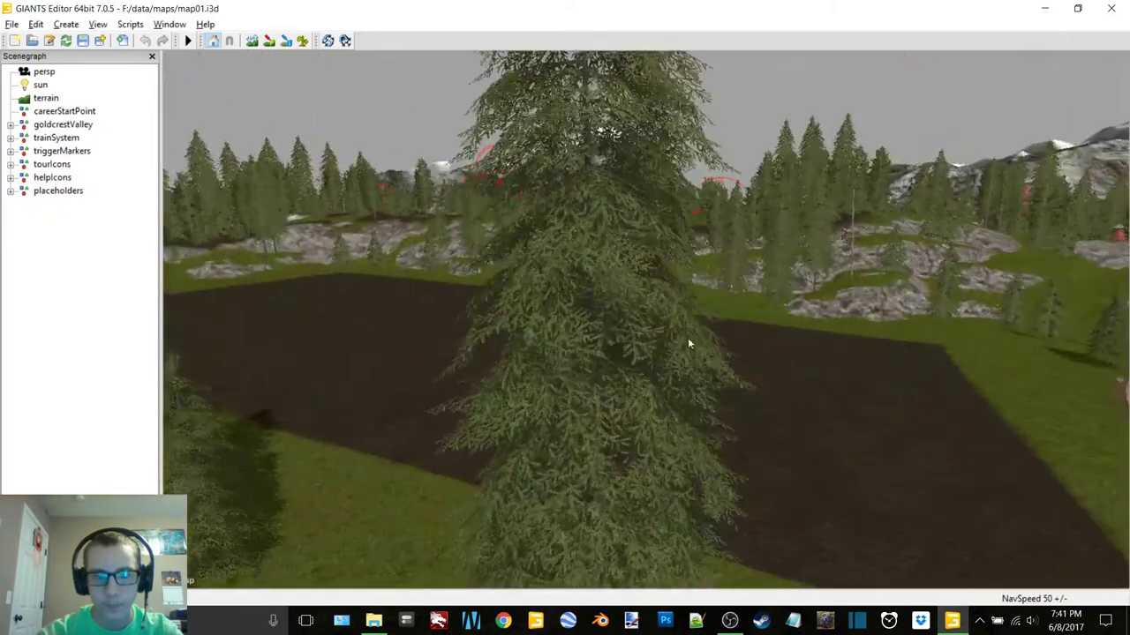
Step: Travel across the map to the farmstead with the blue-roofed barn and fenced pen and examine its buildings
{"action": "scroll", "coordinate": [704, 356], "scroll_direction": "down", "scroll_amount": 15}
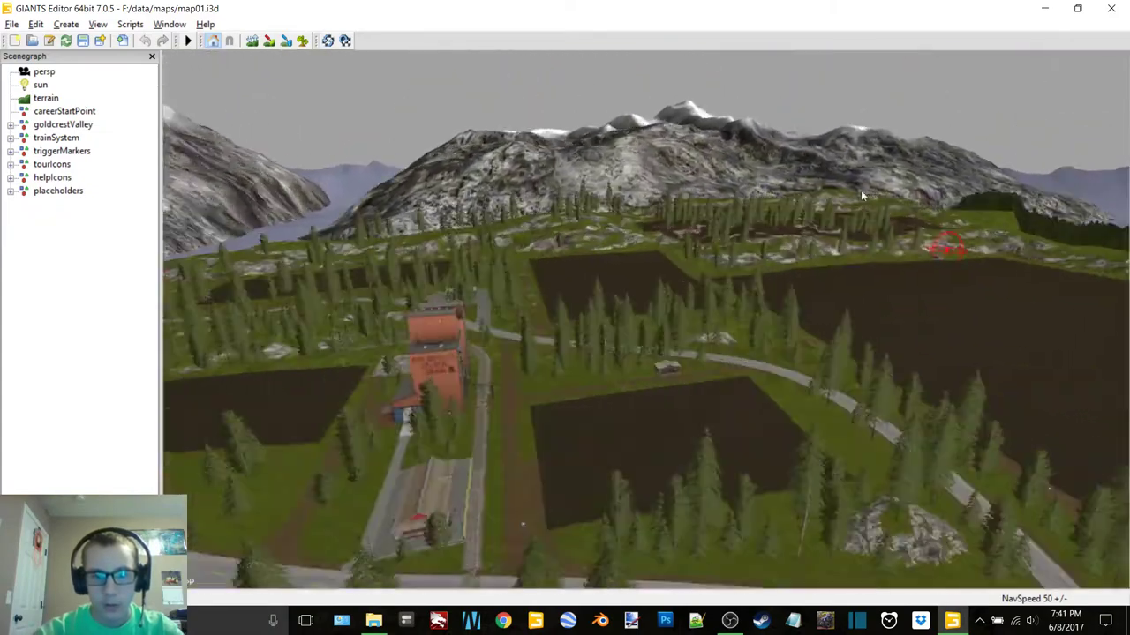
{"action": "left_click_drag", "start_coordinate": [860, 196], "coordinate": [696, 289], "text": "alt"}
{"action": "scroll", "coordinate": [697, 288], "scroll_direction": "up", "scroll_amount": 5}
{"action": "middle_click_drag", "start_coordinate": [697, 288], "coordinate": [915, 337], "text": "alt"}
{"action": "middle_click_drag", "start_coordinate": [542, 275], "coordinate": [704, 396], "text": "alt"}
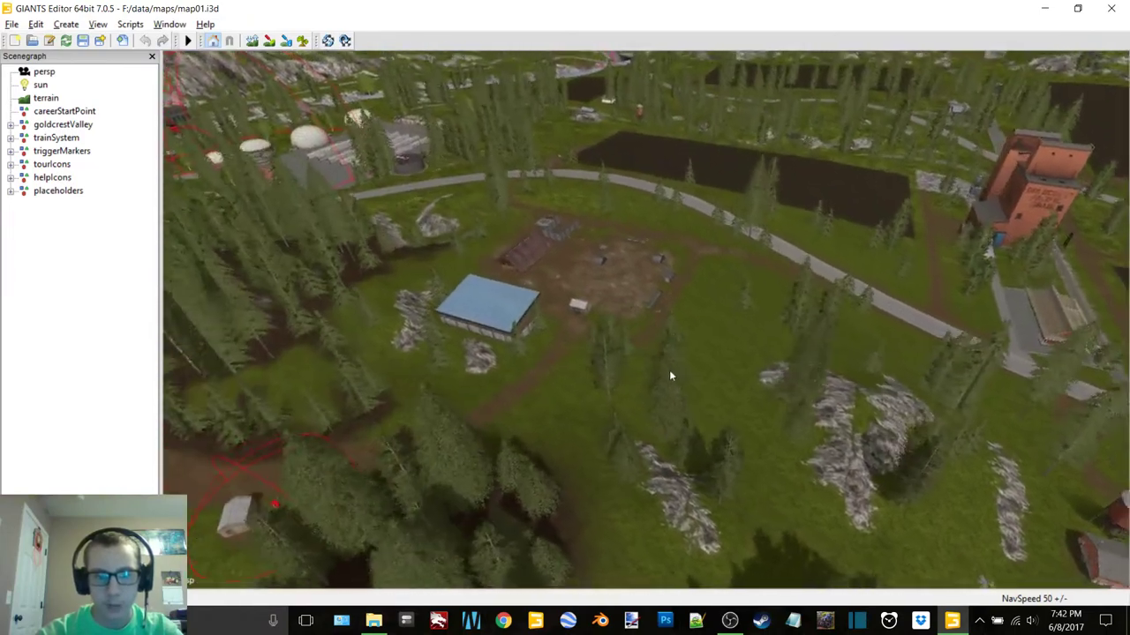
{"action": "scroll", "coordinate": [655, 338], "scroll_direction": "up", "scroll_amount": 10}
{"action": "left_click_drag", "start_coordinate": [751, 277], "coordinate": [180, 243], "text": "alt"}
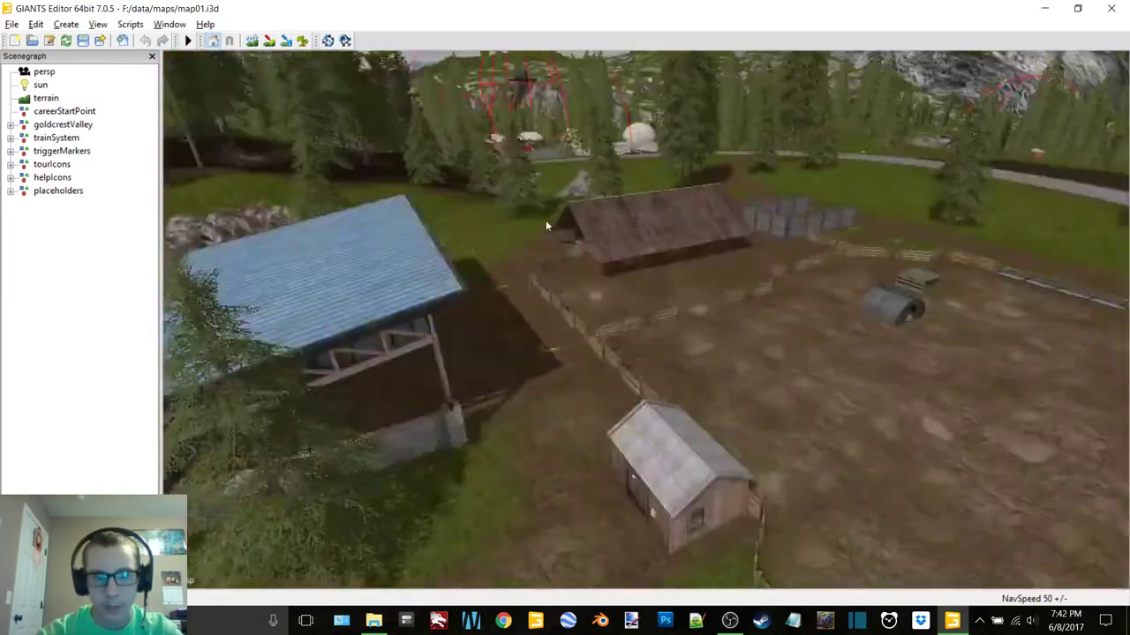
{"action": "mouse_move", "coordinate": [683, 217]}
{"action": "middle_mouse_down", "text": "alt"}
{"action": "mouse_move", "coordinate": [647, 260]}
{"action": "mouse_move", "coordinate": [589, 284]}
{"action": "mouse_move", "coordinate": [388, 415]}
{"action": "middle_mouse_up", "text": "alt"}
{"action": "middle_click_drag", "start_coordinate": [935, 309], "coordinate": [706, 423], "text": "alt"}
{"action": "middle_click_drag", "start_coordinate": [601, 323], "coordinate": [507, 414], "text": "alt"}
{"action": "middle_click_drag", "start_coordinate": [644, 282], "coordinate": [495, 327], "text": "alt"}
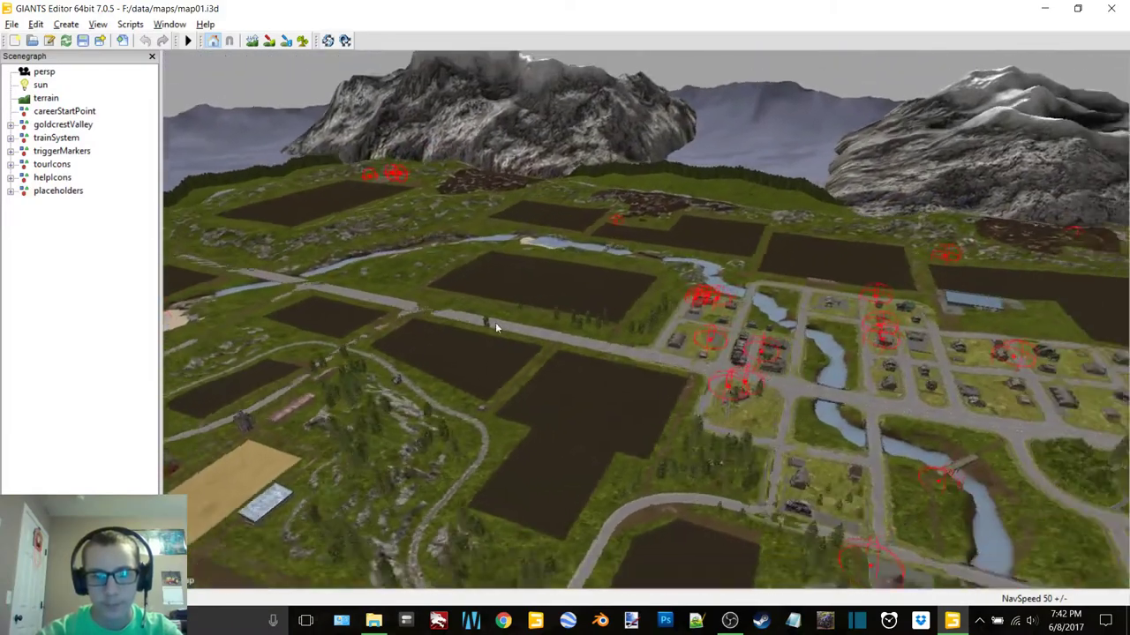
Step: Navigate past the red-brown grain elevator into the town and approach the Morgan's Massive Motors vehicle shop
{"action": "middle_click_drag", "start_coordinate": [618, 345], "coordinate": [371, 252], "text": "alt"}
{"action": "mouse_move", "coordinate": [1042, 441]}
{"action": "middle_mouse_down", "text": "alt"}
{"action": "mouse_move", "coordinate": [950, 403]}
{"action": "mouse_move", "coordinate": [706, 378]}
{"action": "mouse_move", "coordinate": [506, 315]}
{"action": "middle_mouse_up", "text": "alt"}
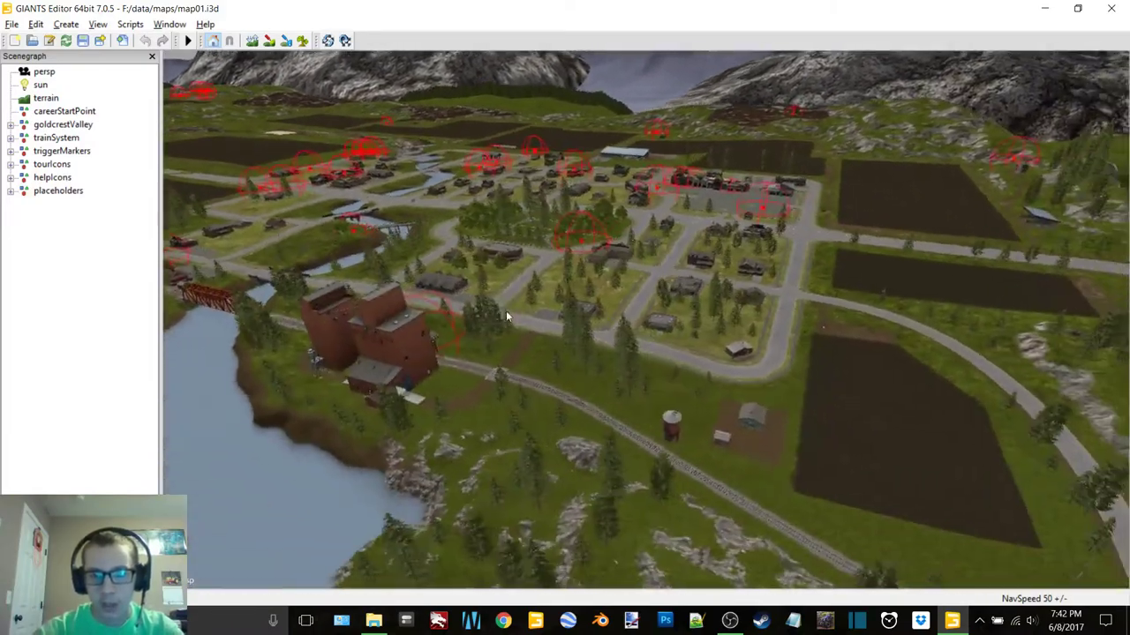
{"action": "right_click_drag", "start_coordinate": [507, 311], "coordinate": [1014, 168], "text": "alt"}
{"action": "left_click_drag", "start_coordinate": [847, 279], "coordinate": [687, 282], "text": "alt"}
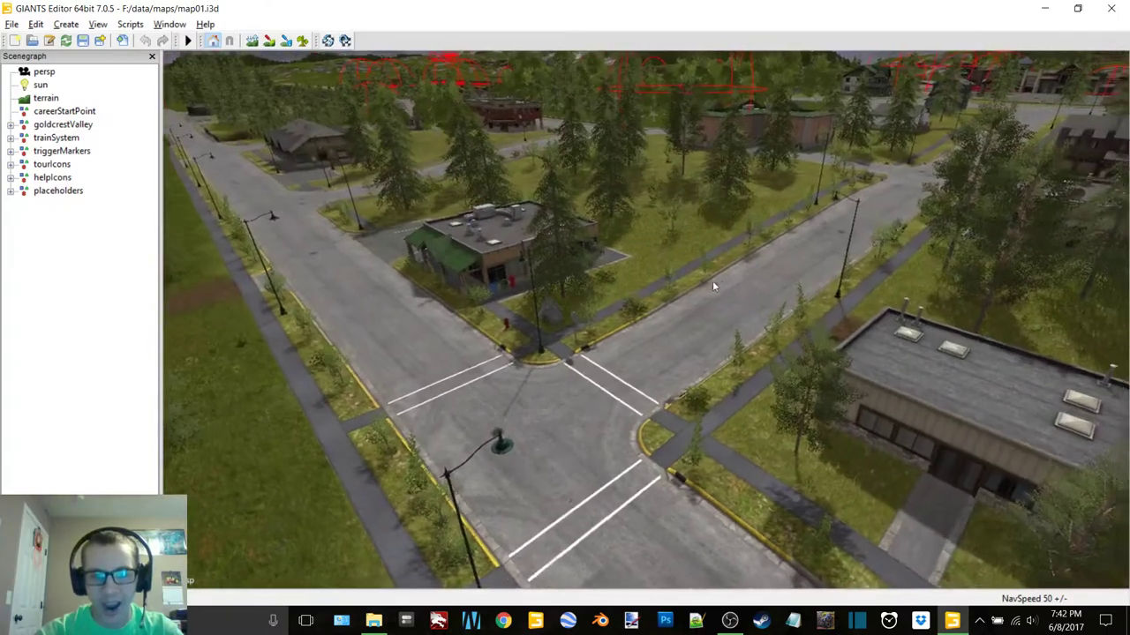
{"action": "right_click_drag", "start_coordinate": [686, 282], "coordinate": [731, 269], "text": "alt"}
{"action": "left_click_drag", "start_coordinate": [732, 268], "coordinate": [814, 329], "text": "alt"}
{"action": "right_click_drag", "start_coordinate": [816, 332], "coordinate": [762, 315]}
{"action": "left_click_drag", "start_coordinate": [761, 315], "coordinate": [981, 342], "text": "alt"}
{"action": "right_click_drag", "start_coordinate": [981, 337], "coordinate": [559, 348]}
Step: Select a part of the vehicle shop, collapse its lighting group, and select the vehicleShopSigns object
{"action": "left_click", "coordinate": [560, 347]}
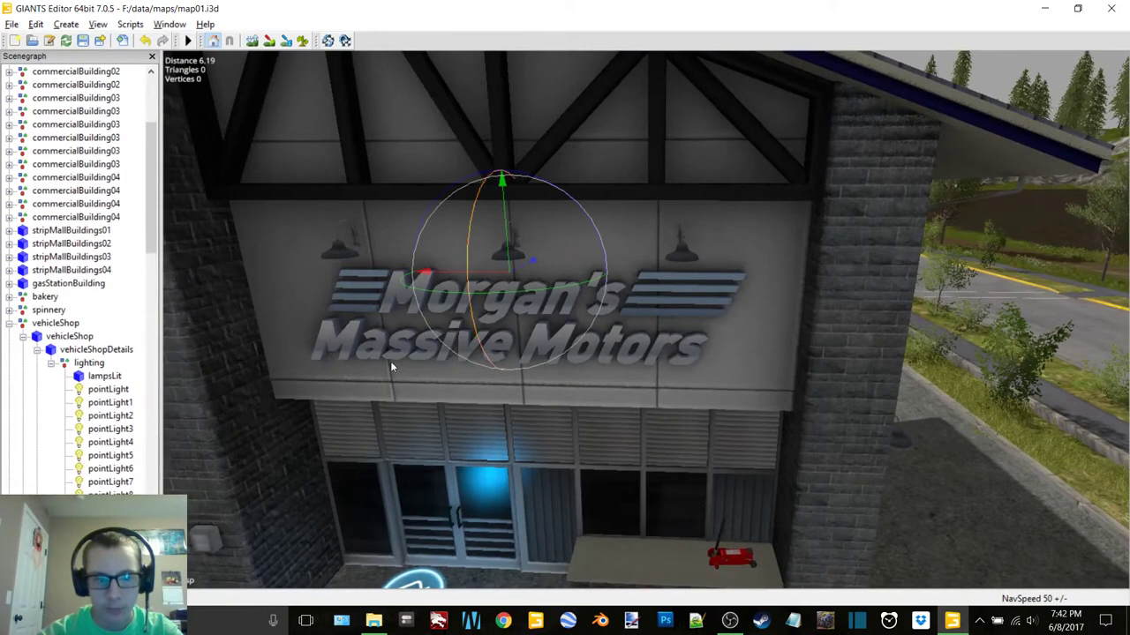
{"action": "double_click", "coordinate": [87, 364]}
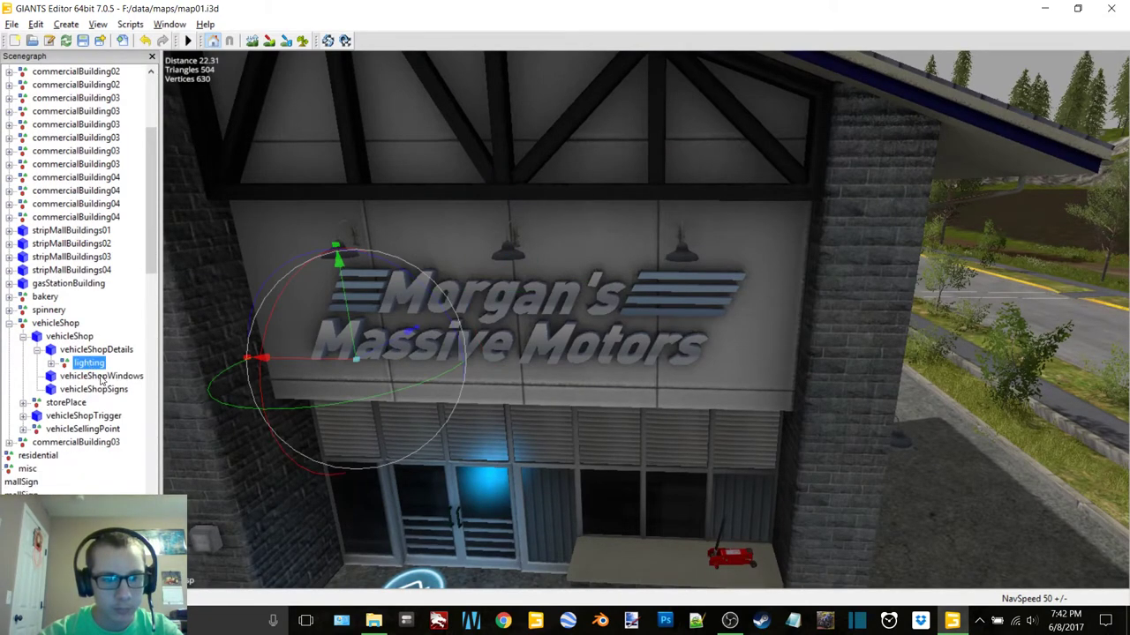
{"action": "left_click", "coordinate": [728, 305]}
{"action": "scroll", "coordinate": [710, 308], "scroll_direction": "down", "scroll_amount": 5}
{"action": "left_click_drag", "start_coordinate": [710, 308], "coordinate": [610, 322], "text": "alt"}
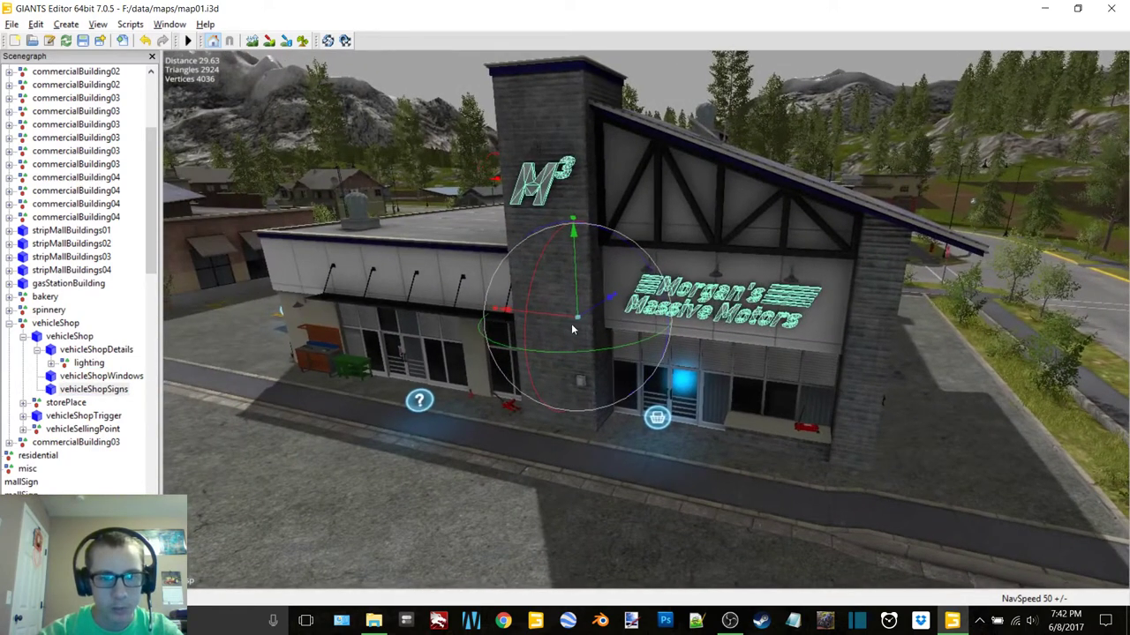
Step: Try moving the vehicleShopSigns object away from the shop building, then undo the move and clear the selection
{"action": "left_click", "coordinate": [605, 304]}
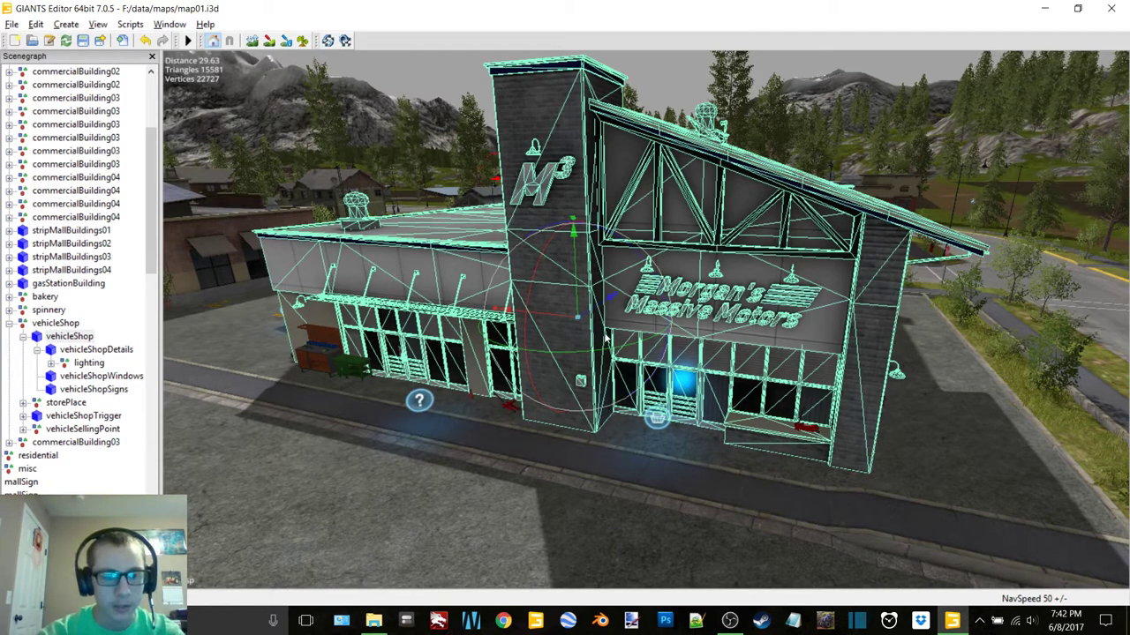
{"action": "left_click", "coordinate": [608, 316]}
{"action": "left_click_drag", "start_coordinate": [607, 303], "coordinate": [385, 441]}
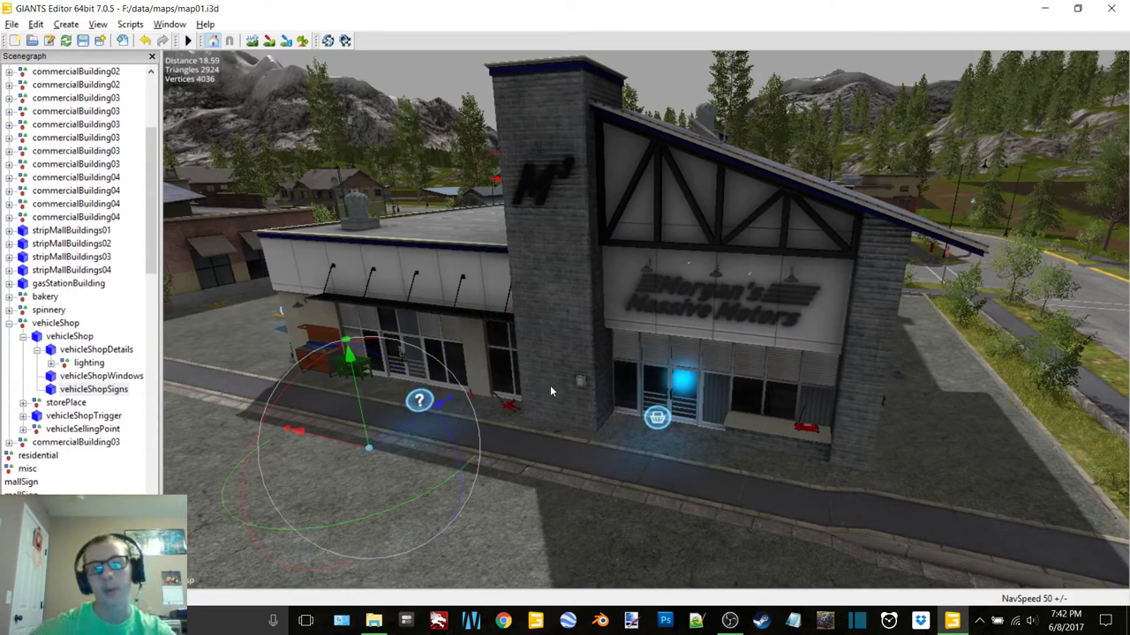
{"action": "key", "text": "ctrl+z"}
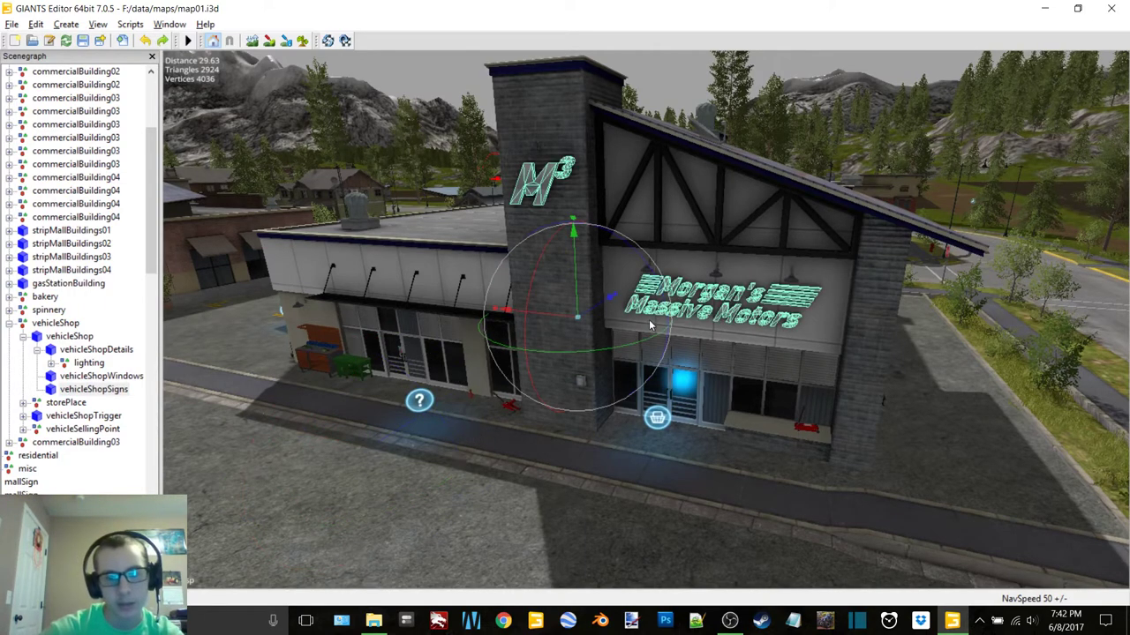
{"action": "left_click", "coordinate": [313, 391]}
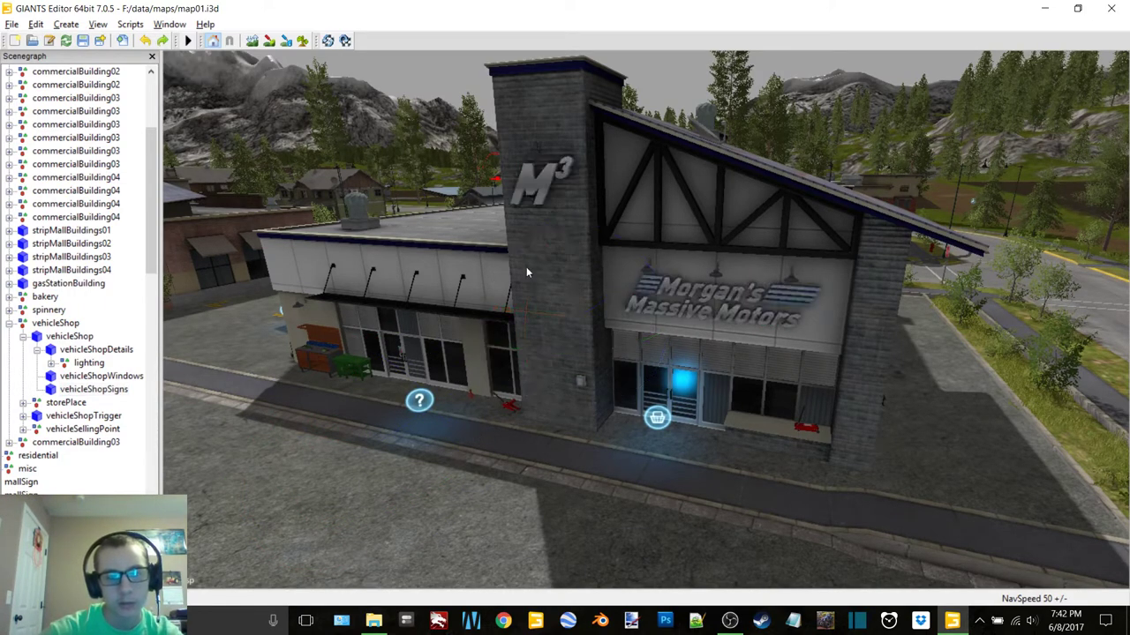
Step: Navigate from the vehicle shop to the green two-storey house with the double garage and examine it
{"action": "middle_click_drag", "start_coordinate": [524, 266], "coordinate": [569, 295], "text": "alt"}
{"action": "scroll", "coordinate": [529, 309], "scroll_direction": "up", "scroll_amount": 5}
{"action": "left_click_drag", "start_coordinate": [561, 312], "coordinate": [637, 301], "text": "alt"}
{"action": "scroll", "coordinate": [637, 302], "scroll_direction": "down", "scroll_amount": 5}
{"action": "mouse_move", "coordinate": [637, 301]}
{"action": "middle_mouse_down", "text": "alt"}
{"action": "mouse_move", "coordinate": [649, 276]}
{"action": "mouse_move", "coordinate": [641, 295]}
{"action": "middle_mouse_up", "text": "alt"}
{"action": "scroll", "coordinate": [640, 295], "scroll_direction": "up", "scroll_amount": 4}
{"action": "scroll", "coordinate": [618, 299], "scroll_direction": "down", "scroll_amount": 5}
{"action": "right_click_drag", "start_coordinate": [610, 305], "coordinate": [609, 330]}
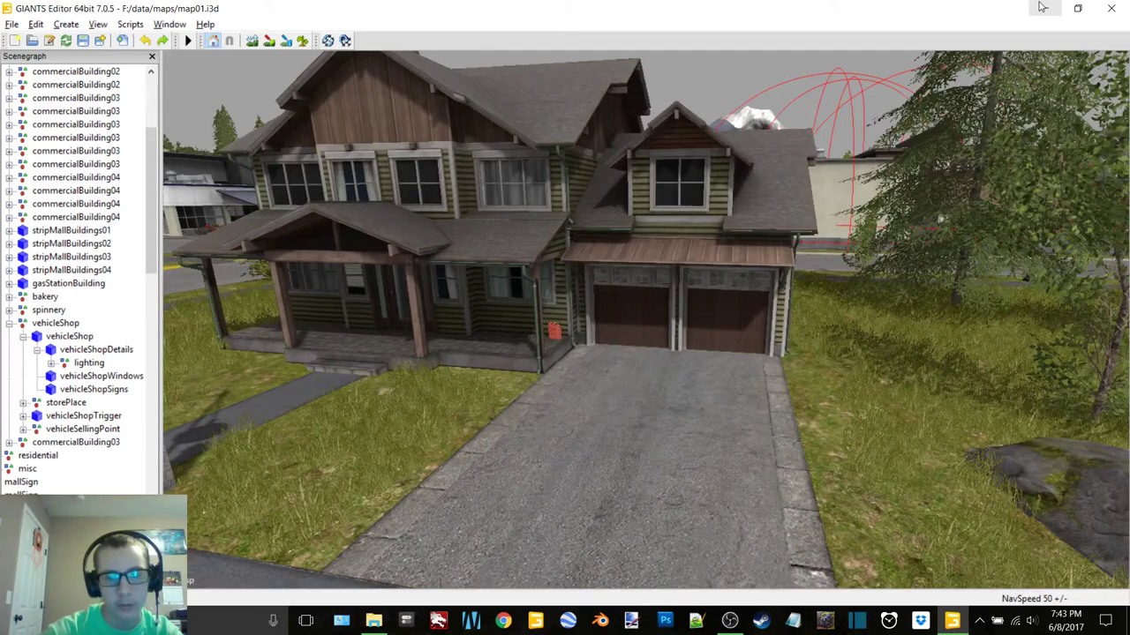
Step: Minimize the editor and open the Eastern Dakota Farms folder in Mod WIP Stuff > Misc Things > WIP Pics
{"action": "left_click", "coordinate": [1044, 9]}
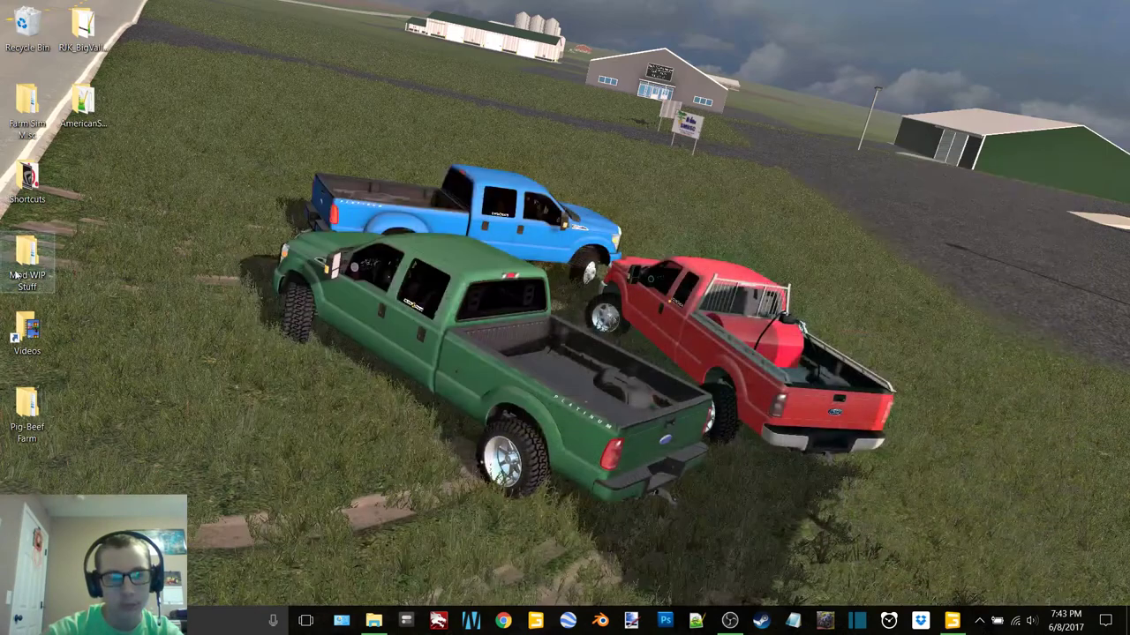
{"action": "left_click", "coordinate": [373, 621]}
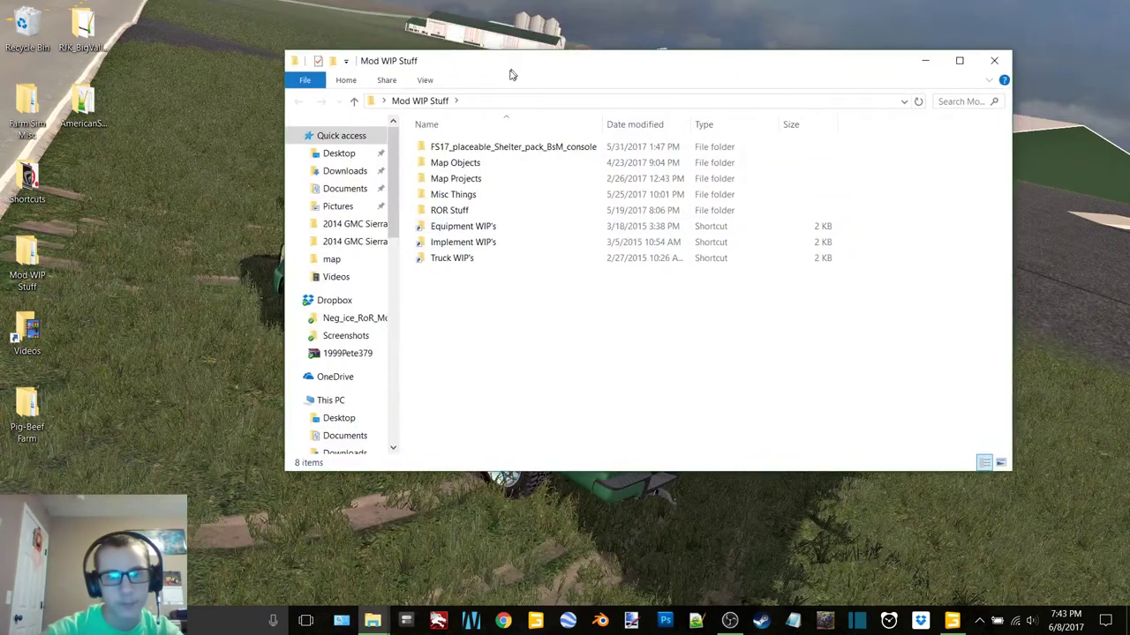
{"action": "left_click", "coordinate": [430, 284]}
{"action": "double_click", "coordinate": [430, 285]}
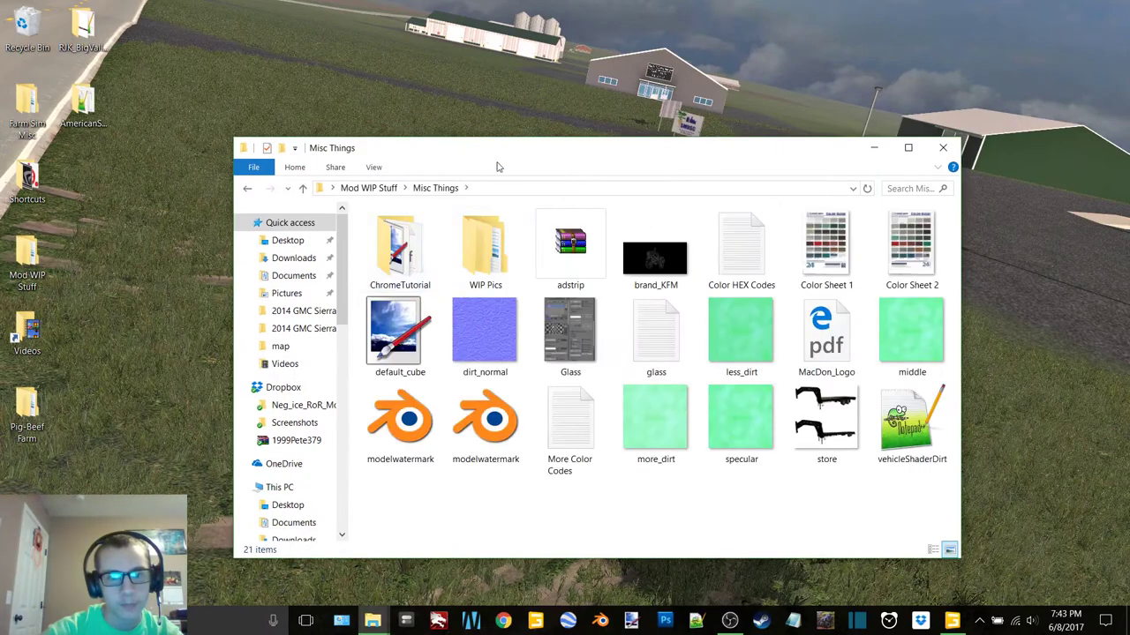
{"action": "left_click_drag", "start_coordinate": [503, 153], "coordinate": [491, 163]}
{"action": "double_click", "coordinate": [474, 258]}
{"action": "left_click", "coordinate": [403, 257]}
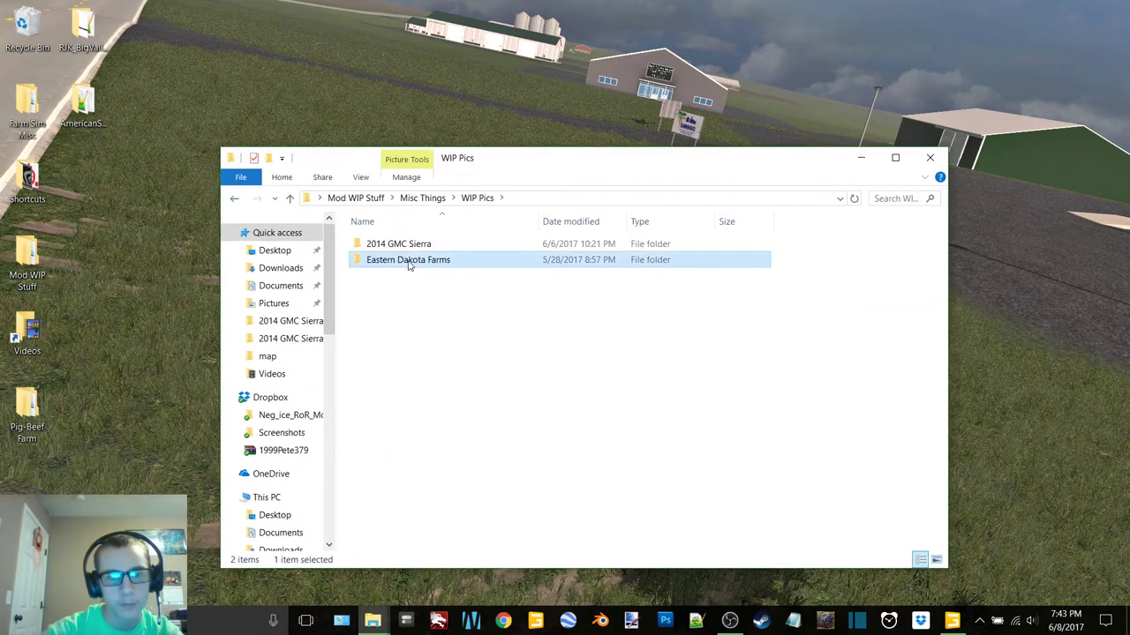
{"action": "double_click", "coordinate": [403, 256]}
{"action": "scroll", "coordinate": [679, 403], "scroll_direction": "down", "scroll_amount": 3}
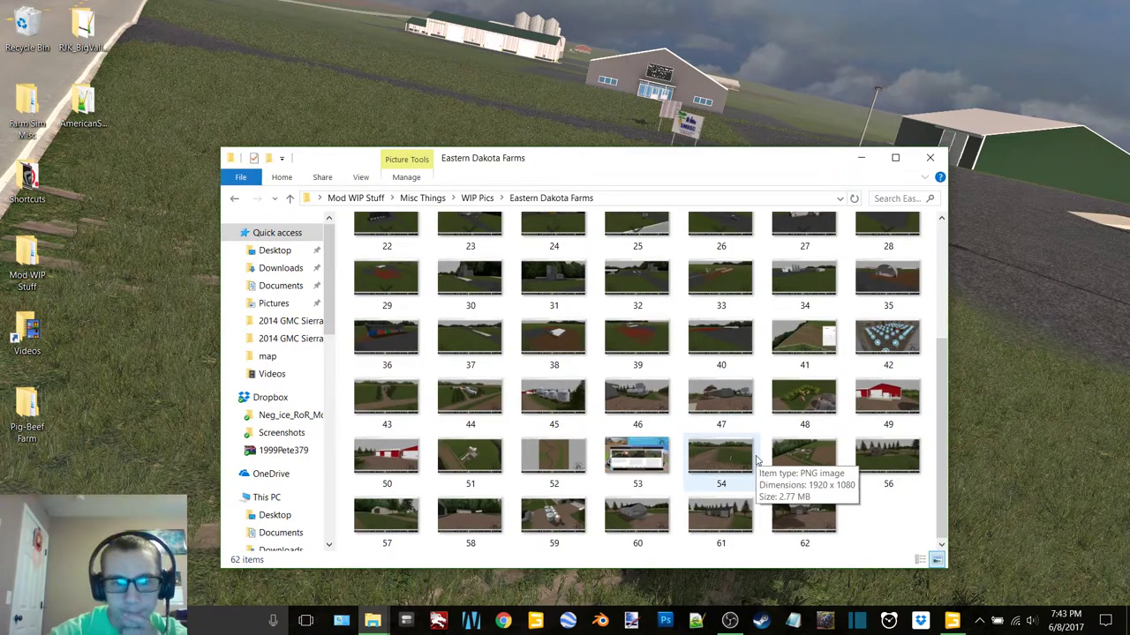
Step: Open picture 43 in Photos and view the farm pictures in order up to picture 51
{"action": "right_click", "coordinate": [386, 404]}
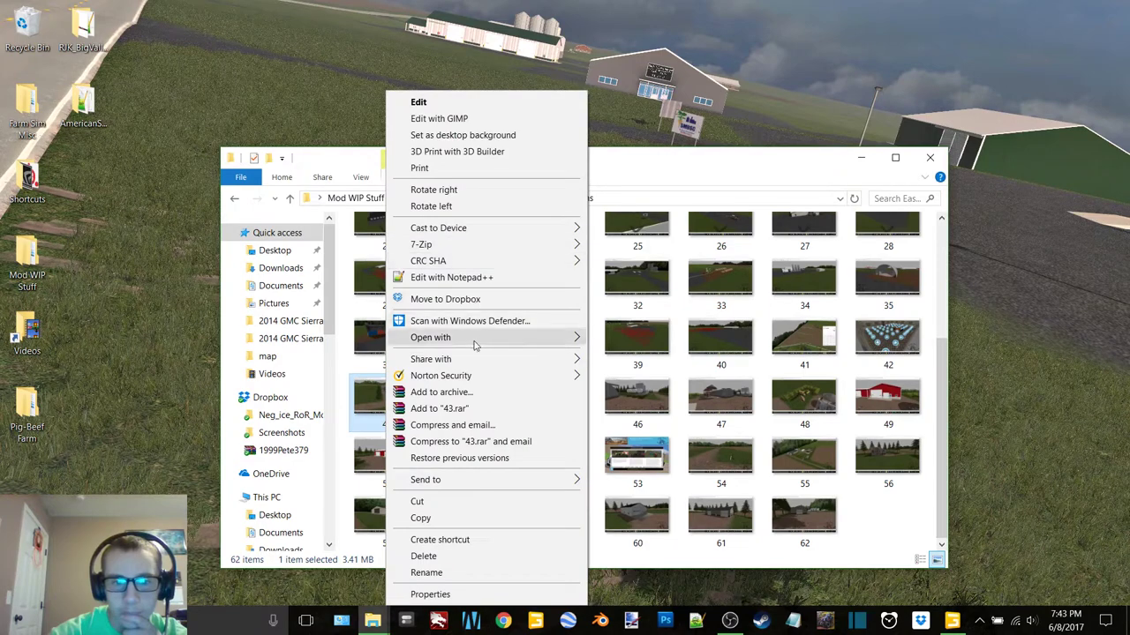
{"action": "mouse_move", "coordinate": [574, 338]}
{"action": "left_click", "coordinate": [622, 471]}
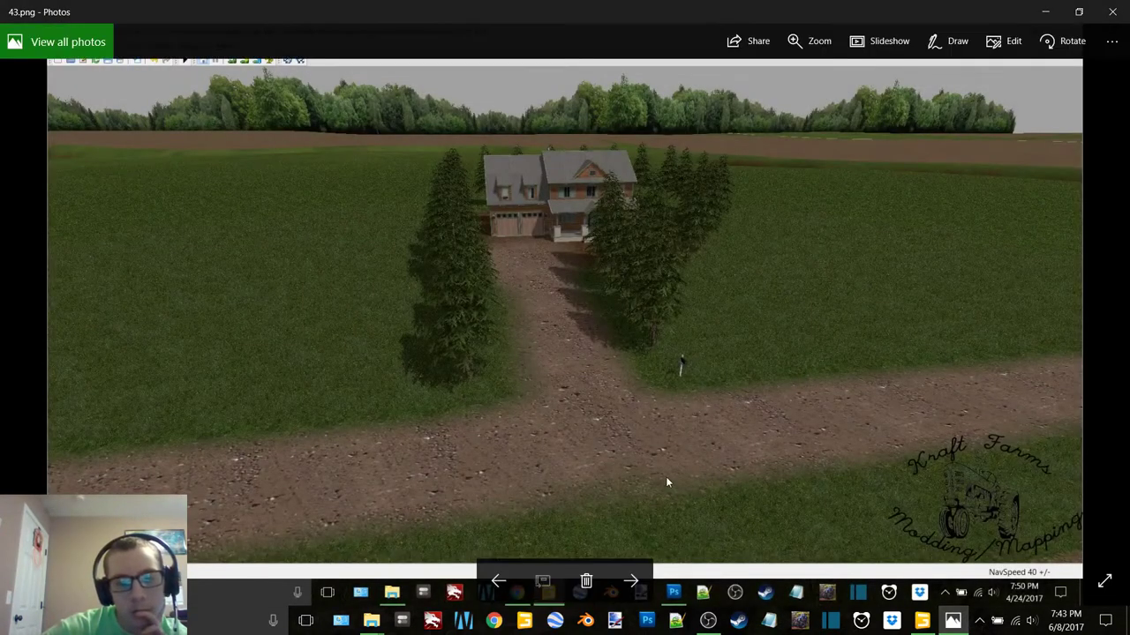
{"action": "left_click", "coordinate": [634, 582]}
{"action": "left_click", "coordinate": [634, 581]}
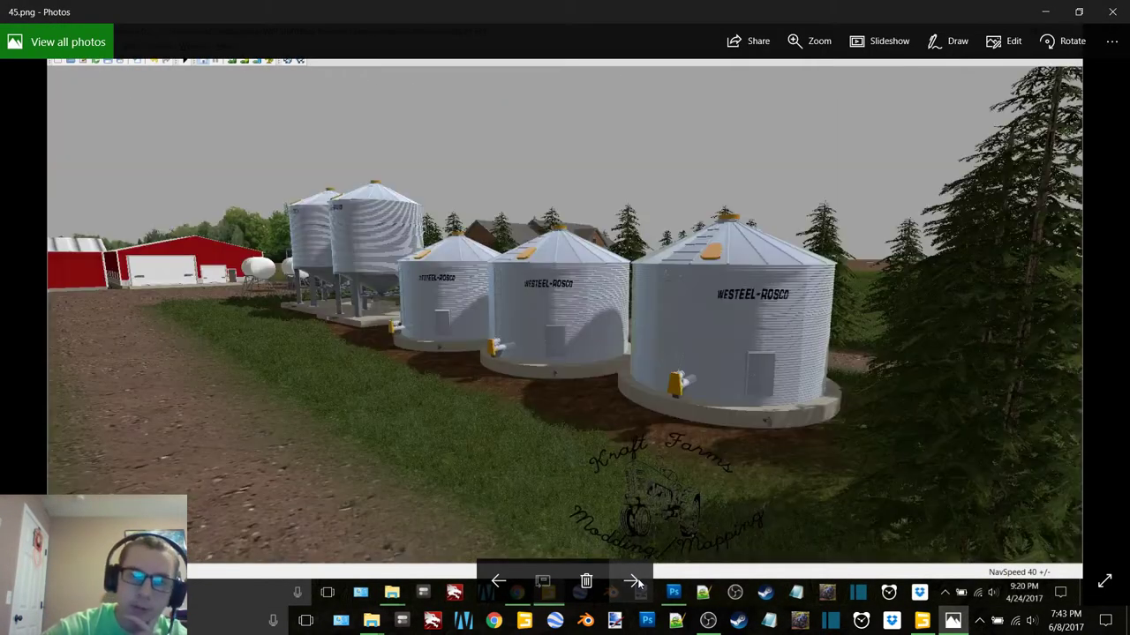
{"action": "left_click", "coordinate": [633, 581]}
{"action": "left_click", "coordinate": [633, 582]}
{"action": "left_click", "coordinate": [633, 582]}
{"action": "left_click", "coordinate": [633, 582]}
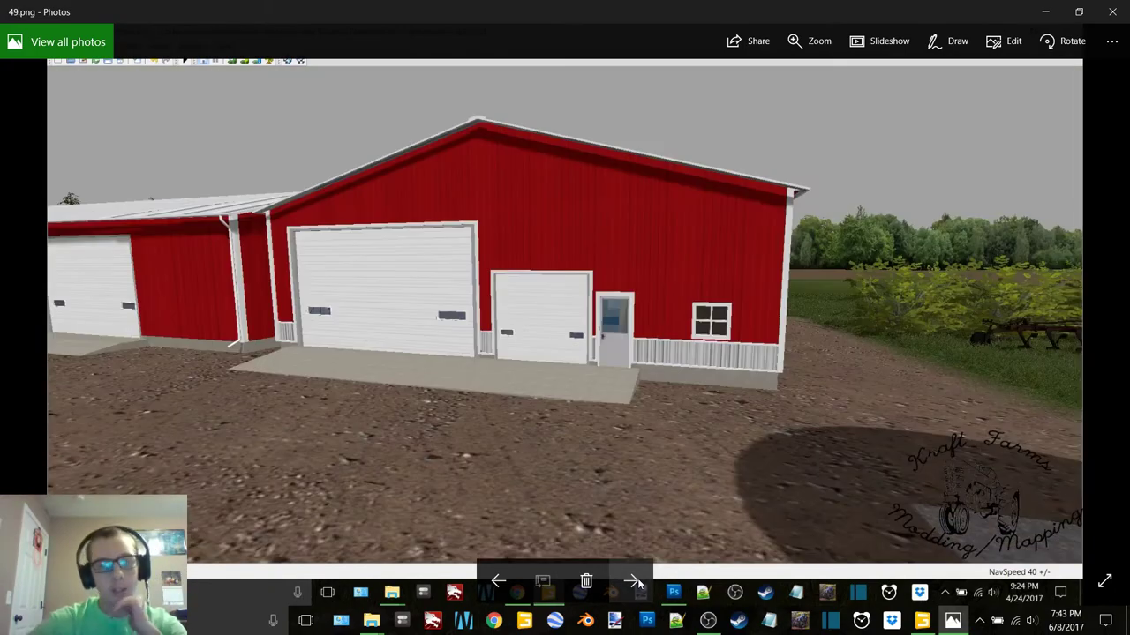
{"action": "left_click", "coordinate": [634, 582]}
{"action": "left_click", "coordinate": [634, 581]}
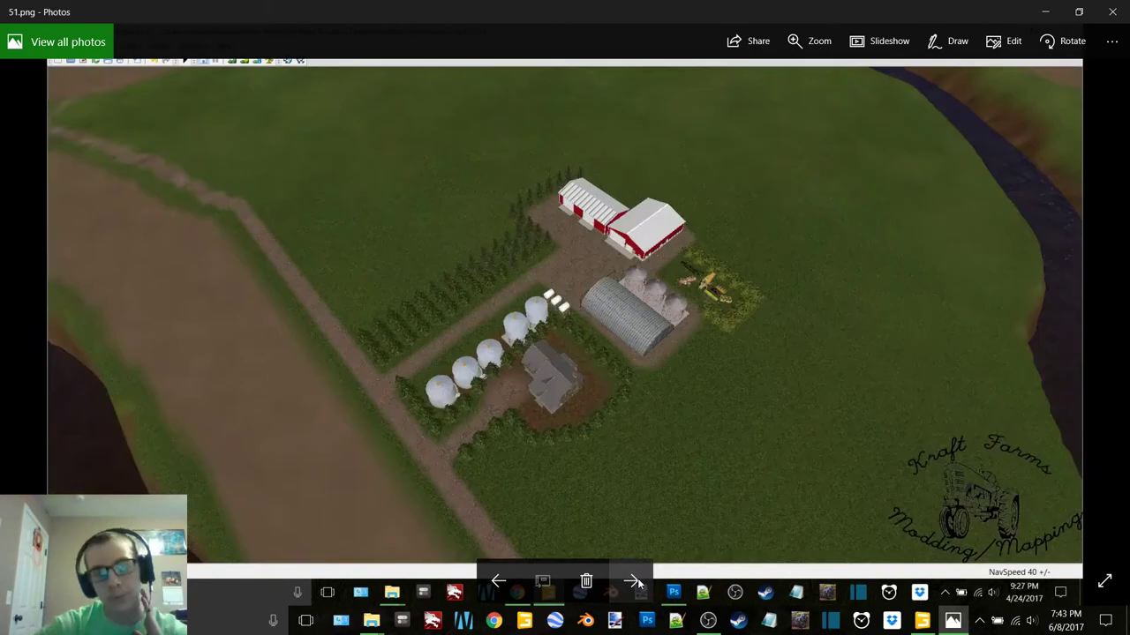
Step: View the pictures onward to 57, return to the house in picture 56, and close the viewer
{"action": "left_click", "coordinate": [634, 582]}
{"action": "left_click", "coordinate": [634, 582]}
{"action": "left_click", "coordinate": [634, 581]}
{"action": "left_click", "coordinate": [634, 582]}
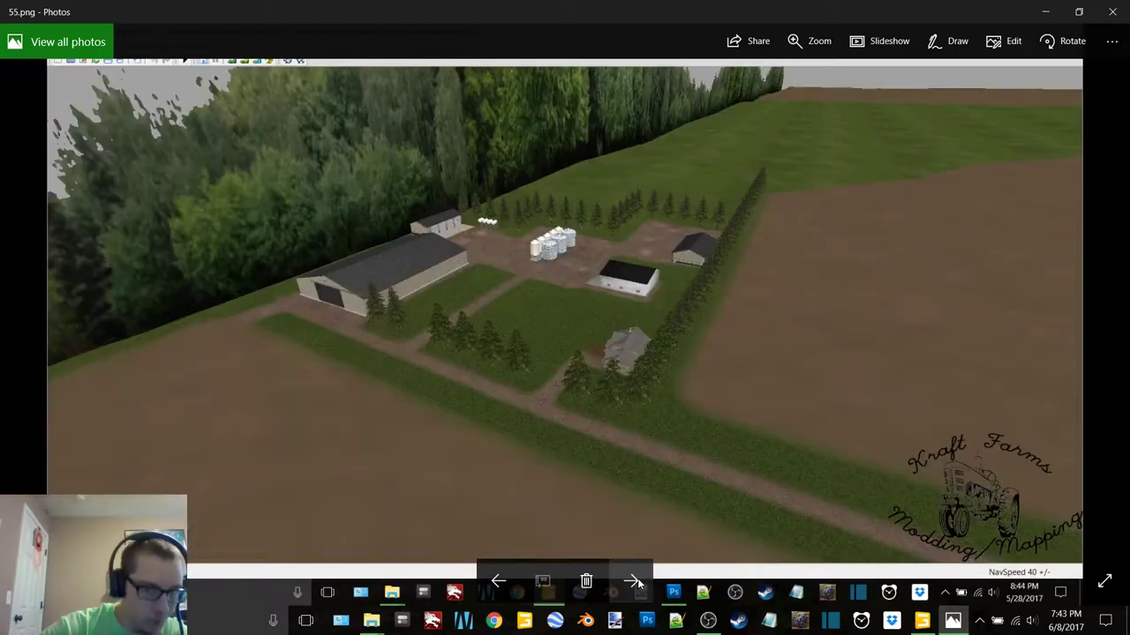
{"action": "left_click", "coordinate": [634, 582]}
{"action": "left_click", "coordinate": [633, 582]}
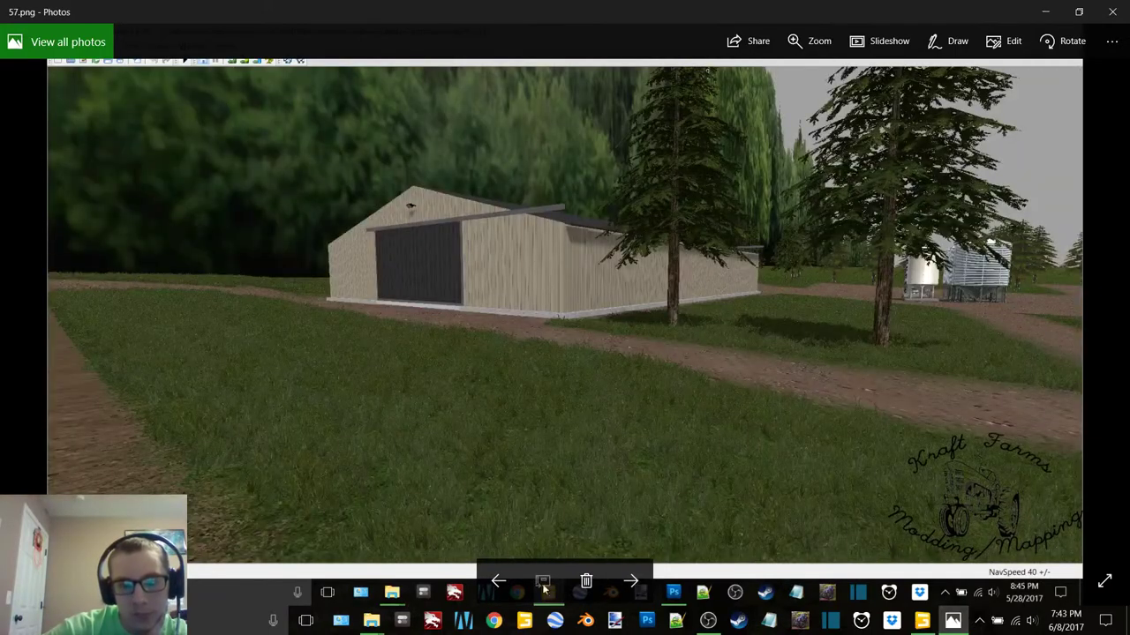
{"action": "left_click", "coordinate": [499, 581]}
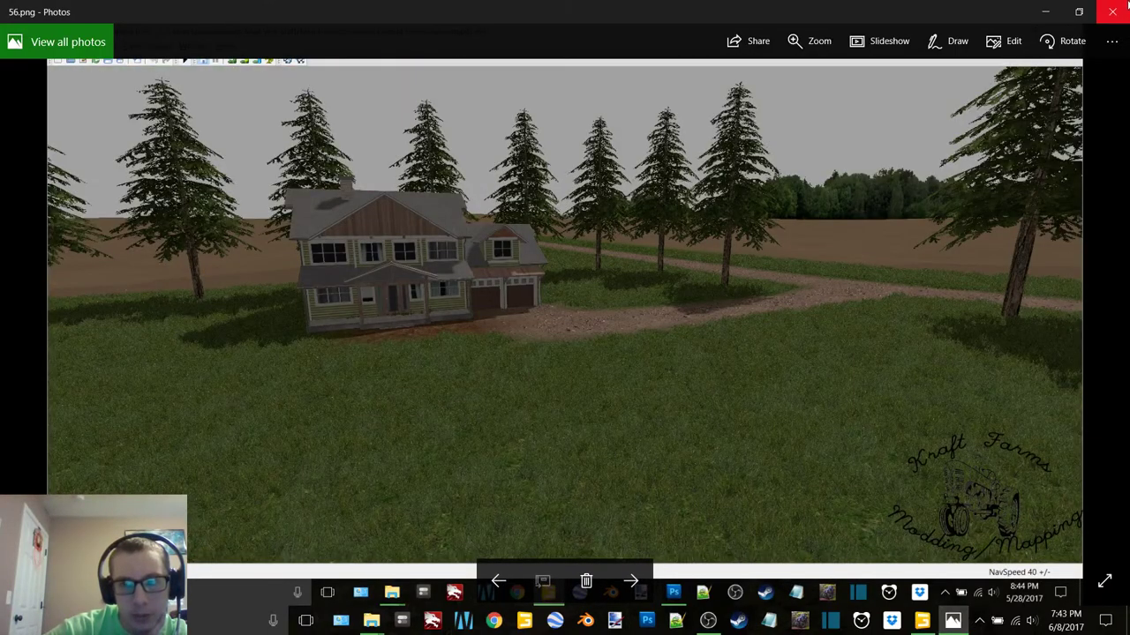
{"action": "left_click", "coordinate": [1126, 5]}
Step: Switch back to GIANTS Editor and navigate from the green house through the neighbourhood to the blue two-storey house
{"action": "left_click", "coordinate": [950, 622]}
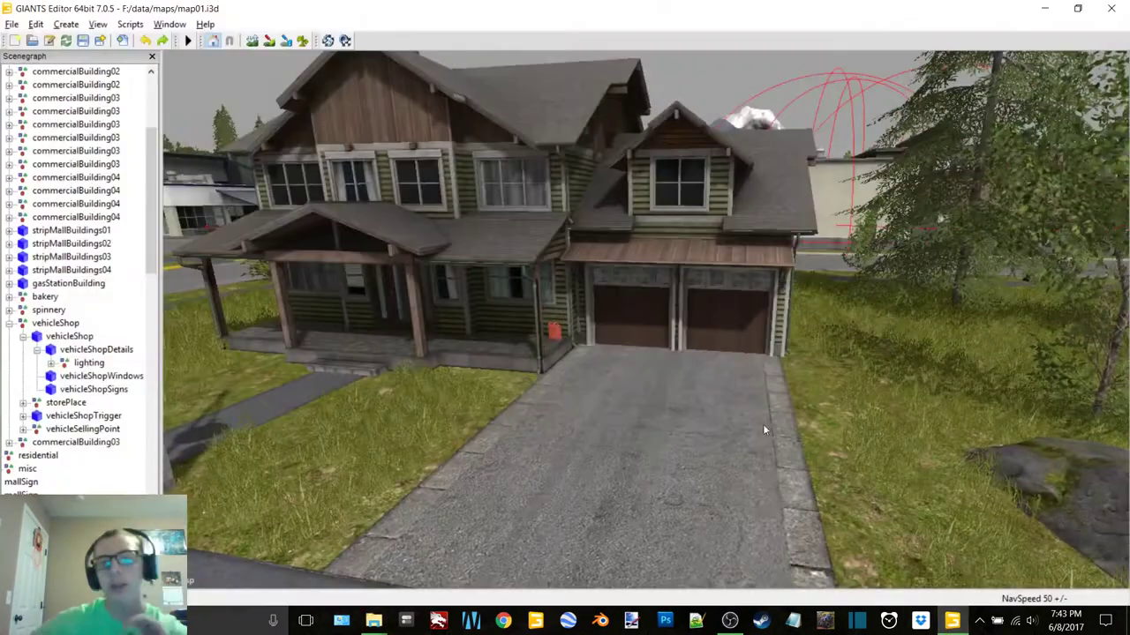
{"action": "middle_click_drag", "start_coordinate": [671, 322], "coordinate": [693, 345], "text": "alt"}
{"action": "scroll", "coordinate": [617, 339], "scroll_direction": "down", "scroll_amount": 3}
{"action": "mouse_move", "coordinate": [618, 338]}
{"action": "left_mouse_down", "text": "alt"}
{"action": "mouse_move", "coordinate": [709, 371]}
{"action": "mouse_move", "coordinate": [635, 329]}
{"action": "left_mouse_up", "text": "alt"}
{"action": "middle_click_drag", "start_coordinate": [636, 329], "coordinate": [614, 342], "text": "alt"}
{"action": "scroll", "coordinate": [623, 344], "scroll_direction": "up", "scroll_amount": 5}
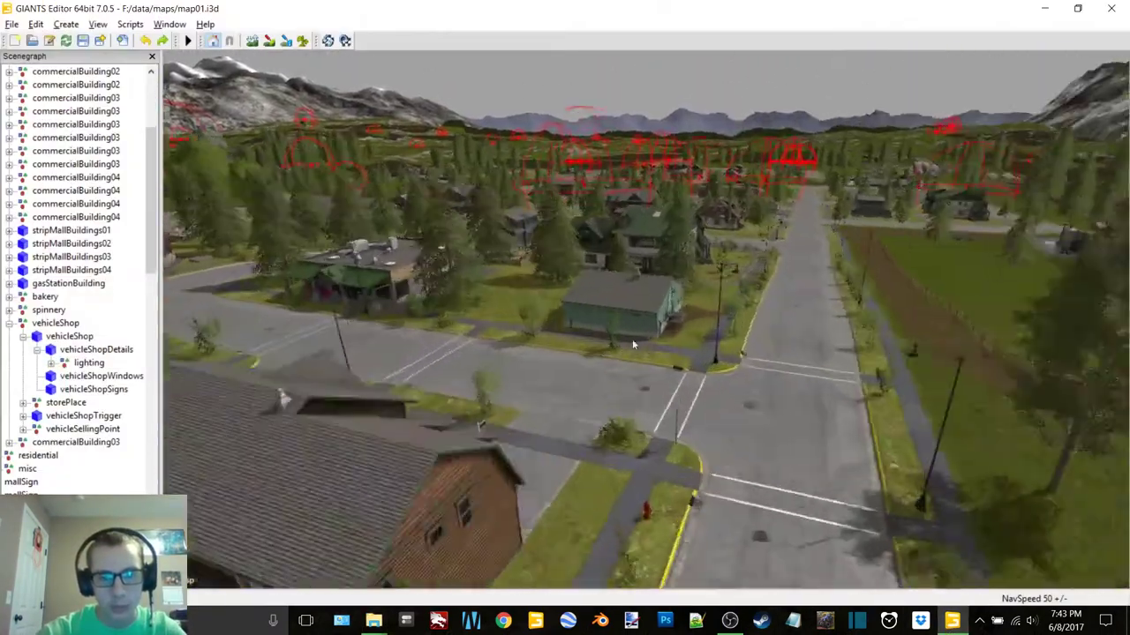
{"action": "left_click_drag", "start_coordinate": [680, 335], "coordinate": [398, 328], "text": "alt"}
{"action": "right_click_drag", "start_coordinate": [397, 322], "coordinate": [565, 288]}
Step: Select the blue house residentialBuilding03, expand its vis object, and delete the lighting and col objects beneath it
{"action": "left_click", "coordinate": [616, 284]}
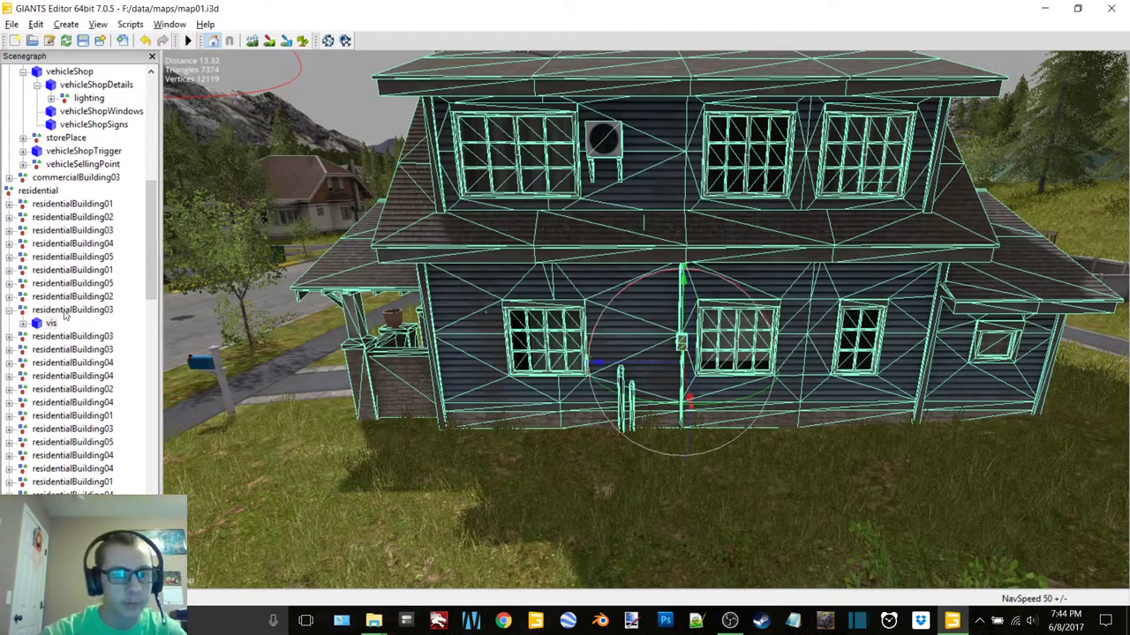
{"action": "double_click", "coordinate": [52, 324]}
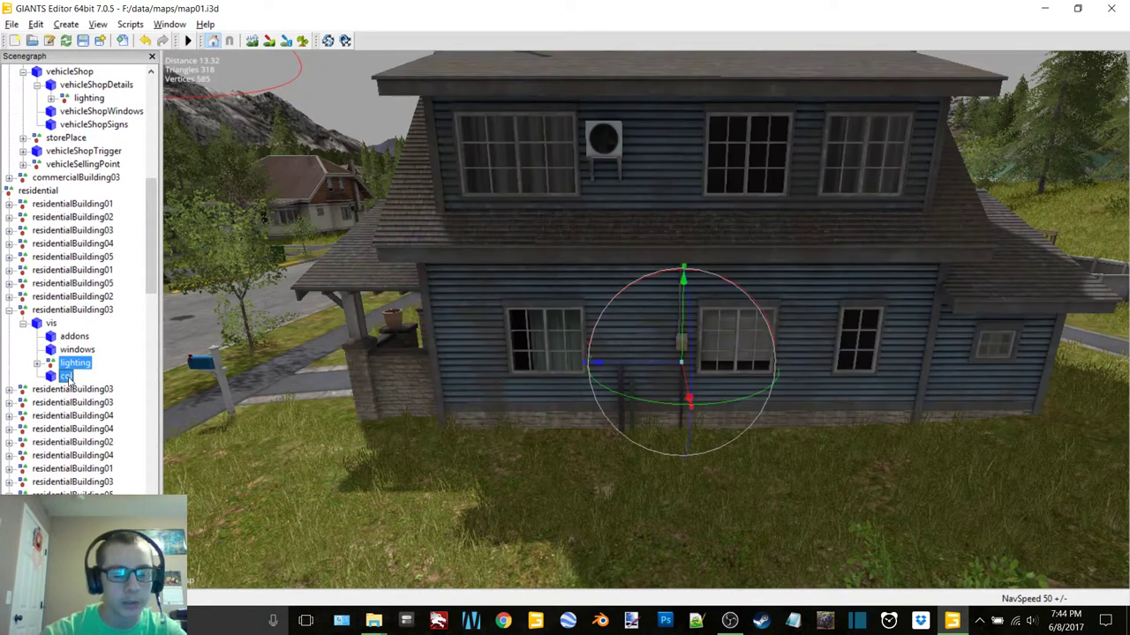
{"action": "key", "text": "Delete"}
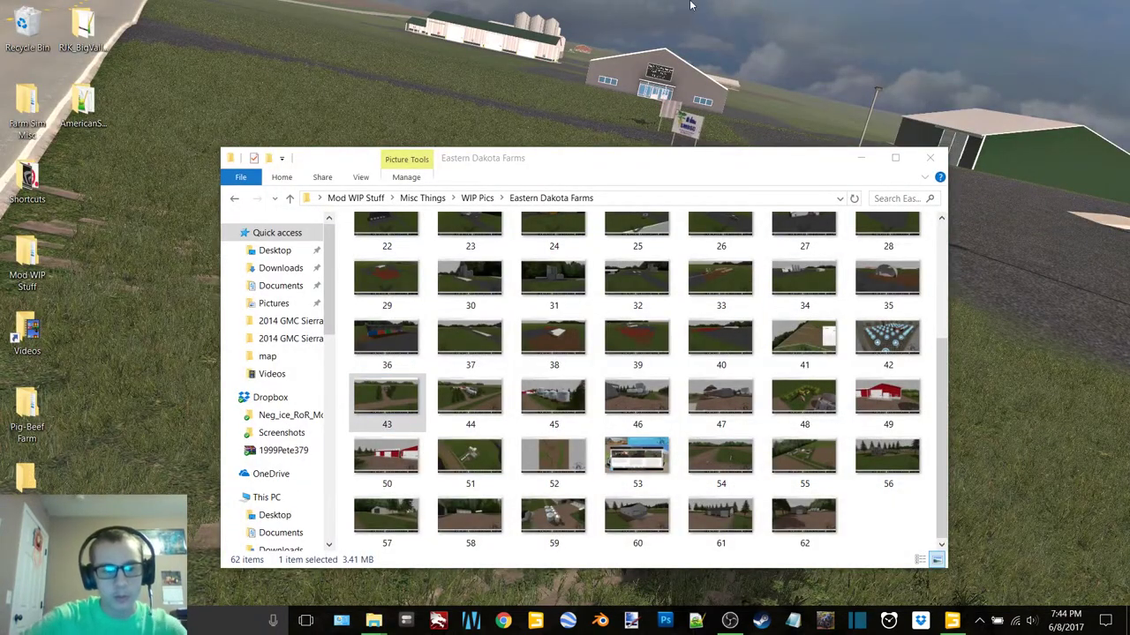
Step: Export the selected blue house with its files from GIANTS Editor to the desktop's Farm House folder as "house", without the parent directory structure
{"action": "left_click", "coordinate": [860, 155]}
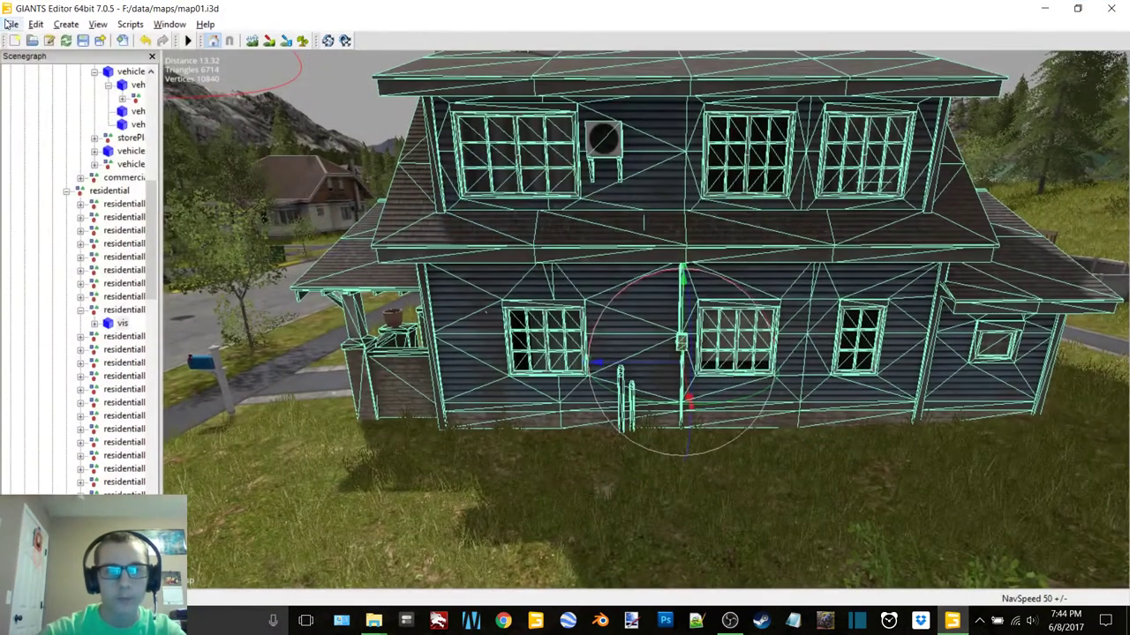
{"action": "left_click", "coordinate": [10, 24]}
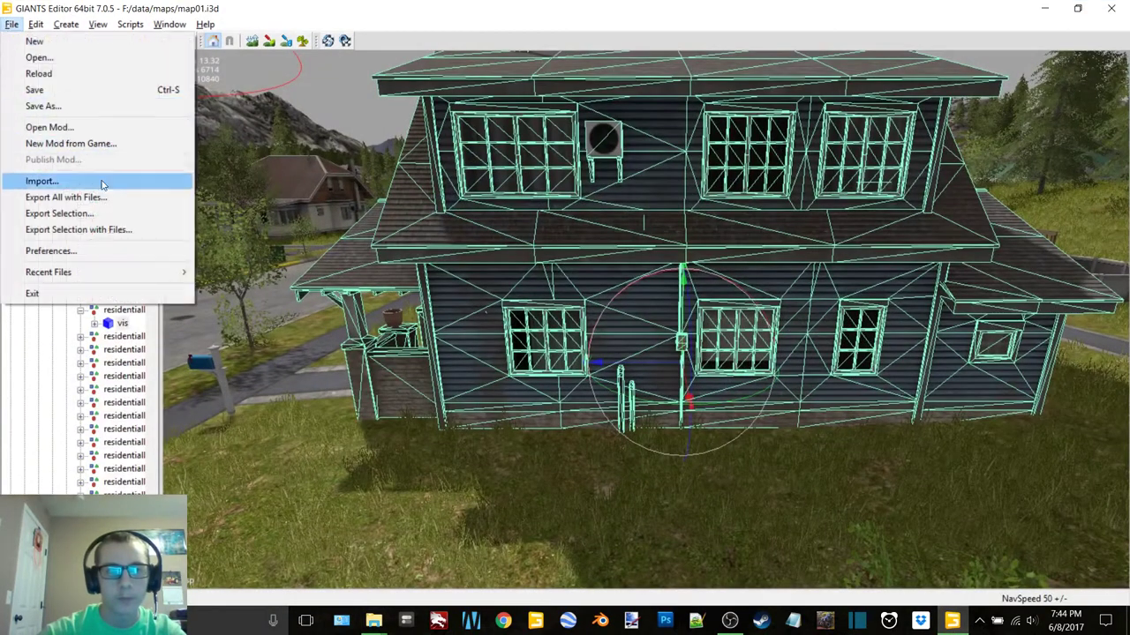
{"action": "left_click", "coordinate": [132, 230]}
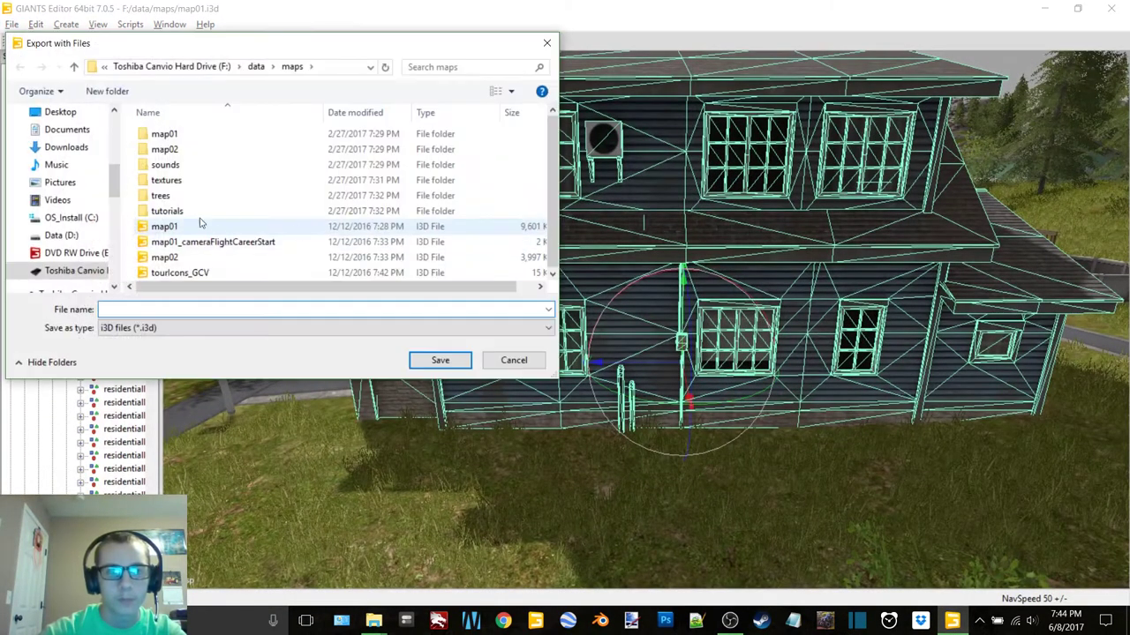
{"action": "scroll", "coordinate": [53, 150], "scroll_direction": "up", "scroll_amount": 2}
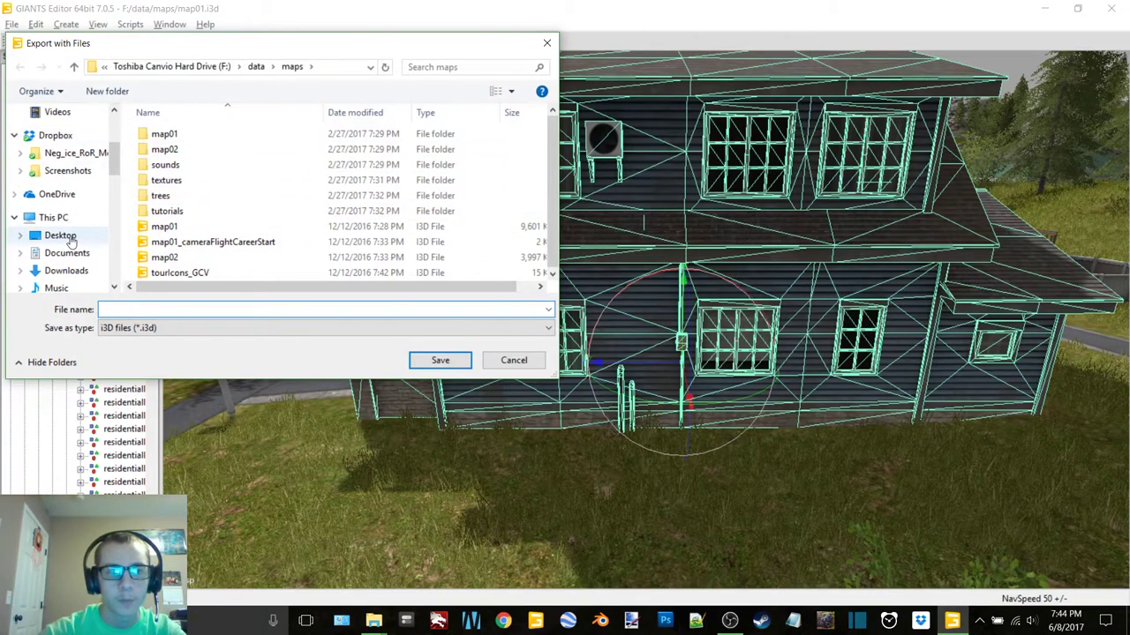
{"action": "left_click", "coordinate": [61, 144]}
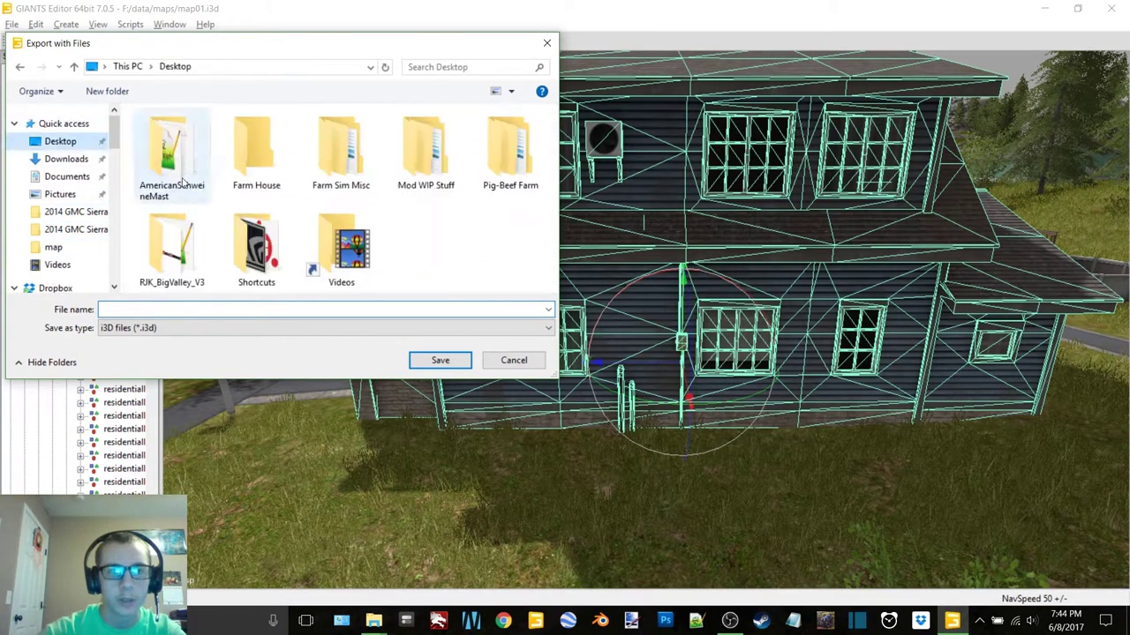
{"action": "double_click", "coordinate": [270, 158]}
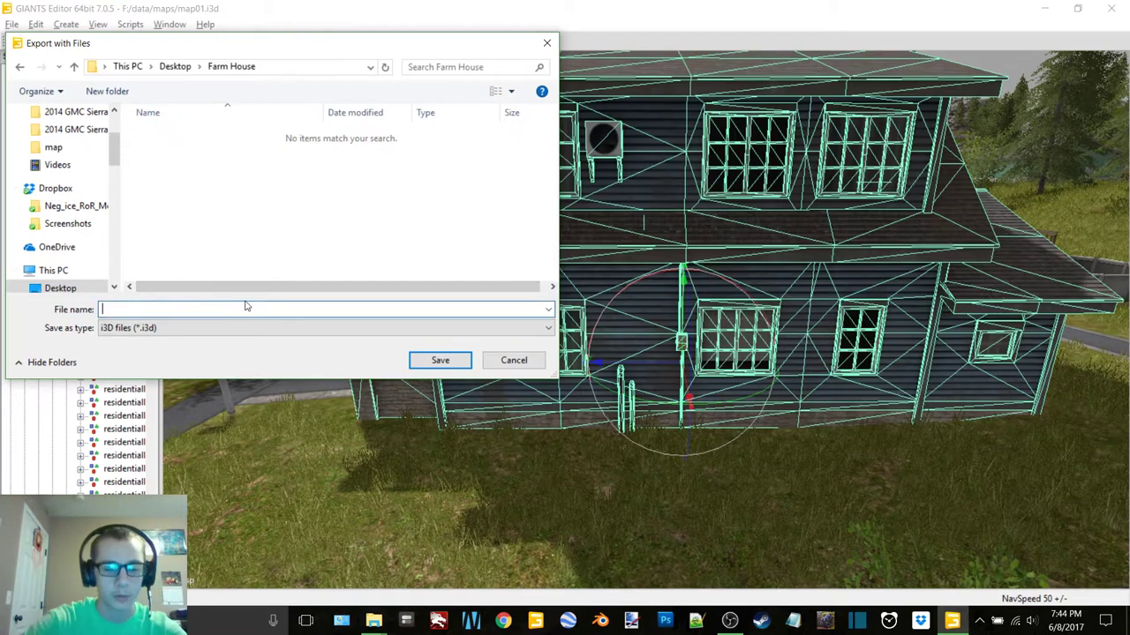
{"action": "type", "text": "house"}
{"action": "key", "text": "Return"}
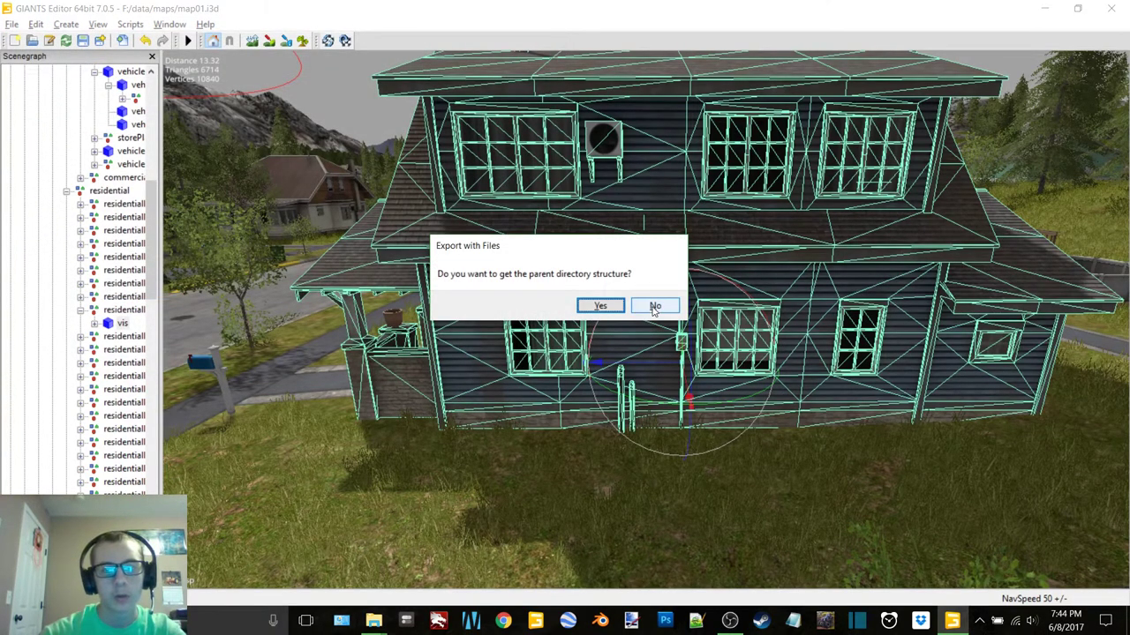
{"action": "left_click", "coordinate": [655, 306]}
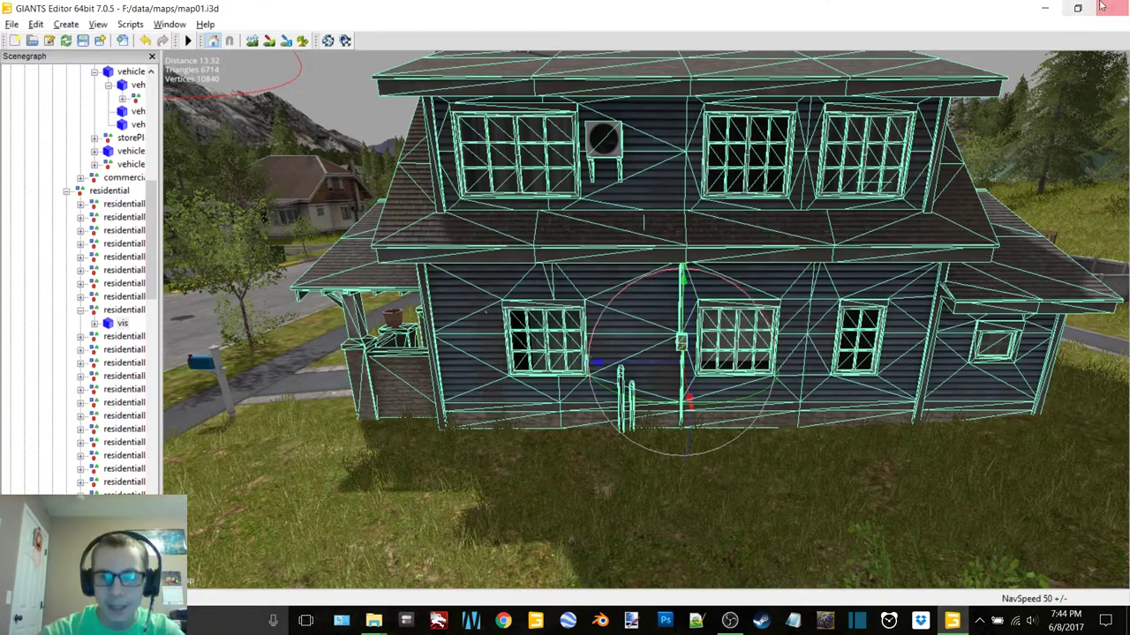
Step: Minimize the editor and check the exported textures in the Farm House folder's goldcrestValley subfolder in File Explorer
{"action": "left_click", "coordinate": [1051, 7]}
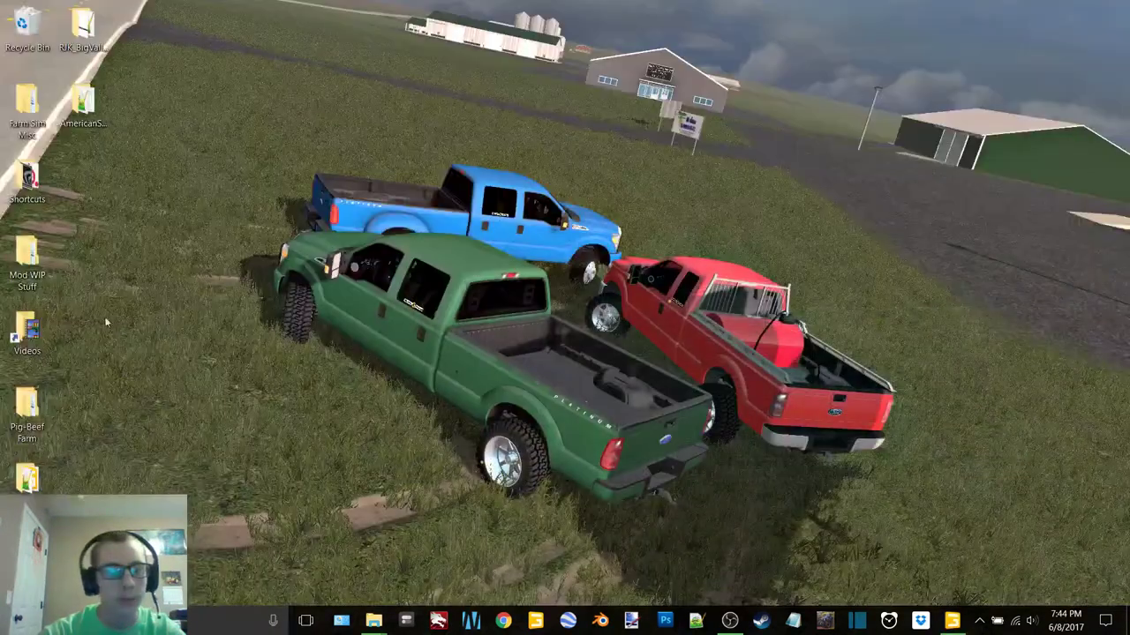
{"action": "double_click", "coordinate": [28, 477]}
{"action": "double_click", "coordinate": [439, 298]}
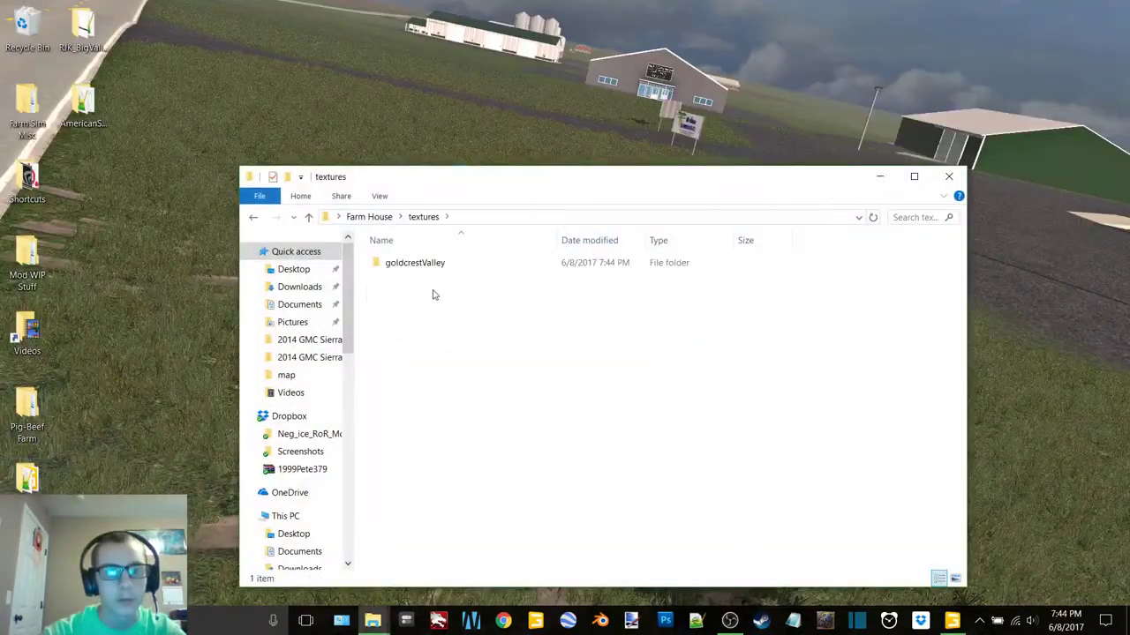
{"action": "double_click", "coordinate": [417, 265]}
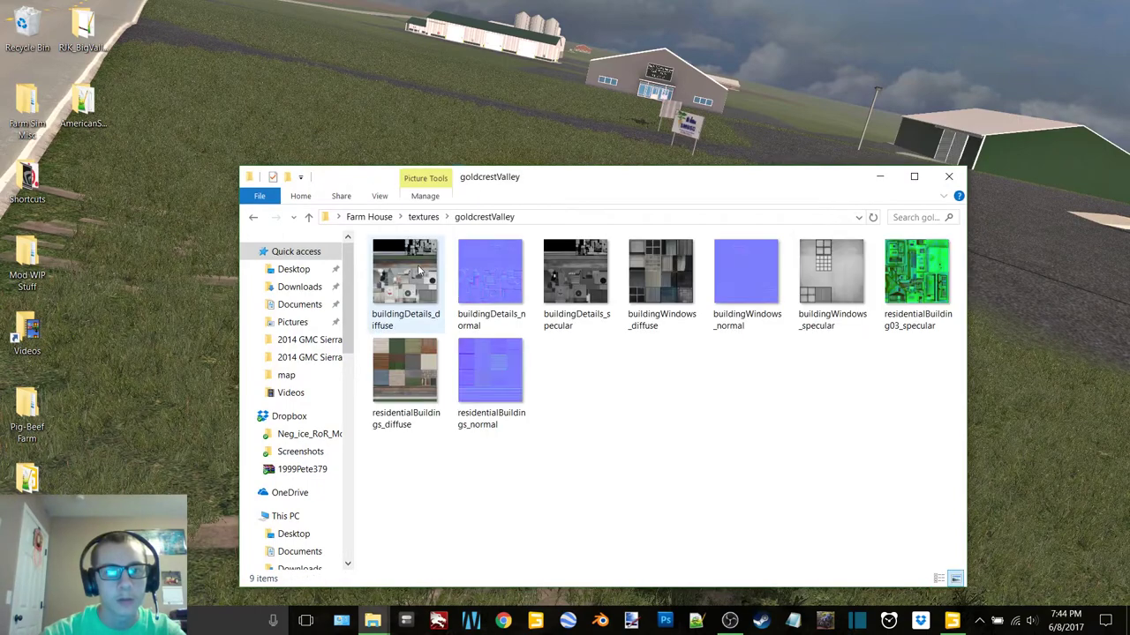
{"action": "left_click", "coordinate": [252, 218]}
{"action": "left_click", "coordinate": [252, 217]}
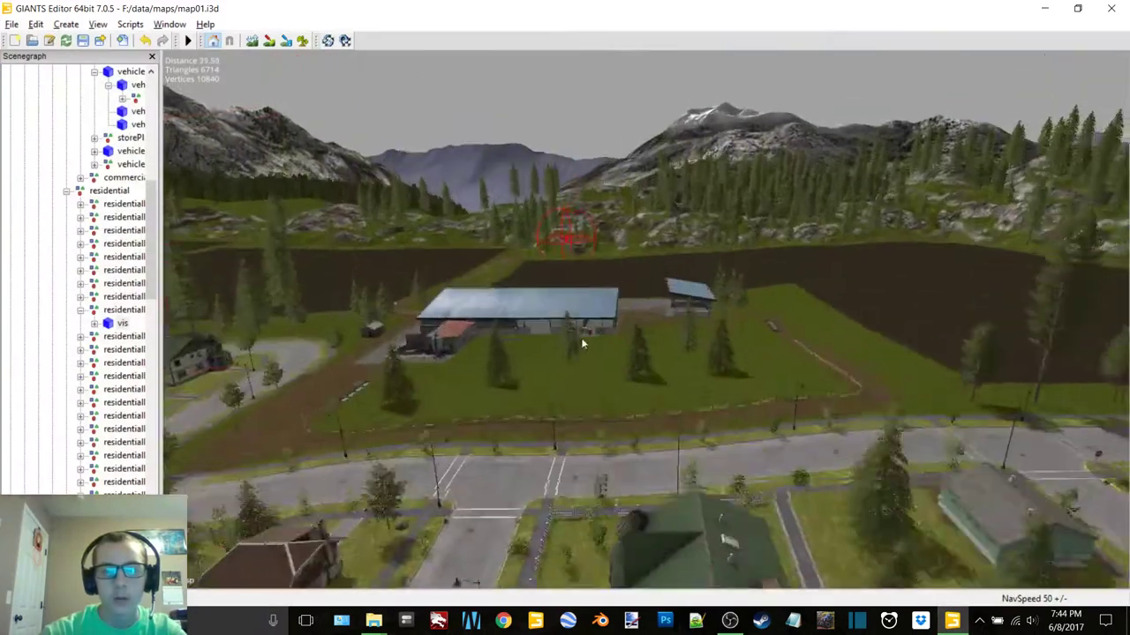
Step: Survey map01 in GIANTS Editor for usable objects around the large blue-roofed barn, the open-sided shed, the farmstead well and the green mill
{"action": "scroll", "coordinate": [581, 343], "scroll_direction": "up", "scroll_amount": 3}
{"action": "left_click_drag", "start_coordinate": [631, 292], "coordinate": [495, 327], "text": "alt"}
{"action": "scroll", "coordinate": [495, 327], "scroll_direction": "up", "scroll_amount": 3}
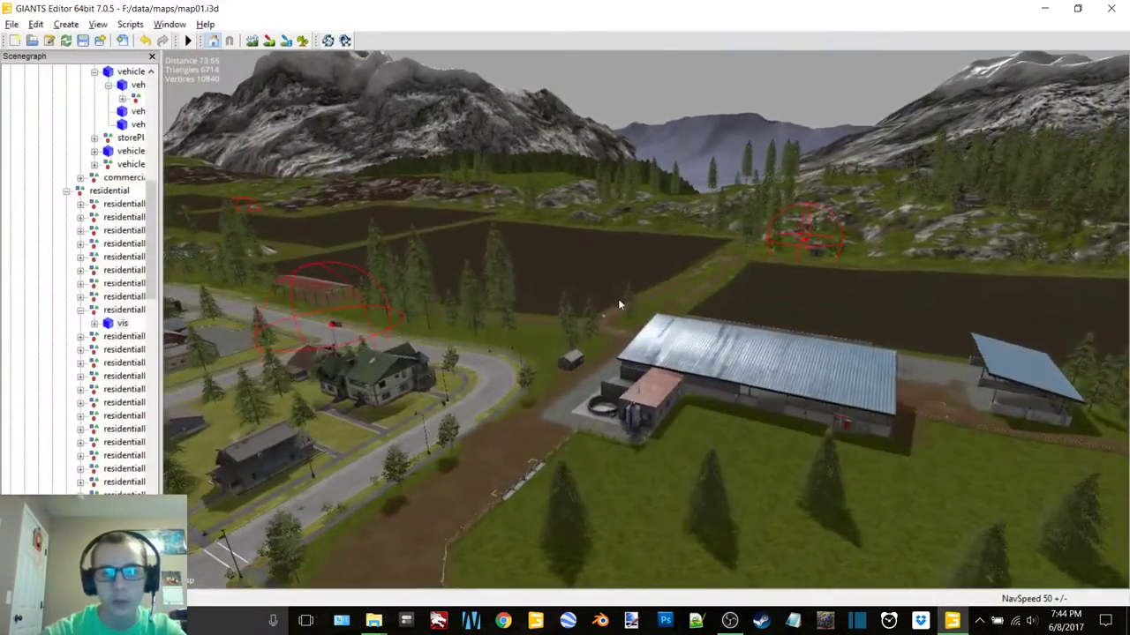
{"action": "left_click_drag", "start_coordinate": [615, 299], "coordinate": [520, 337], "text": "alt"}
{"action": "right_click_drag", "start_coordinate": [520, 337], "coordinate": [816, 204], "text": "alt"}
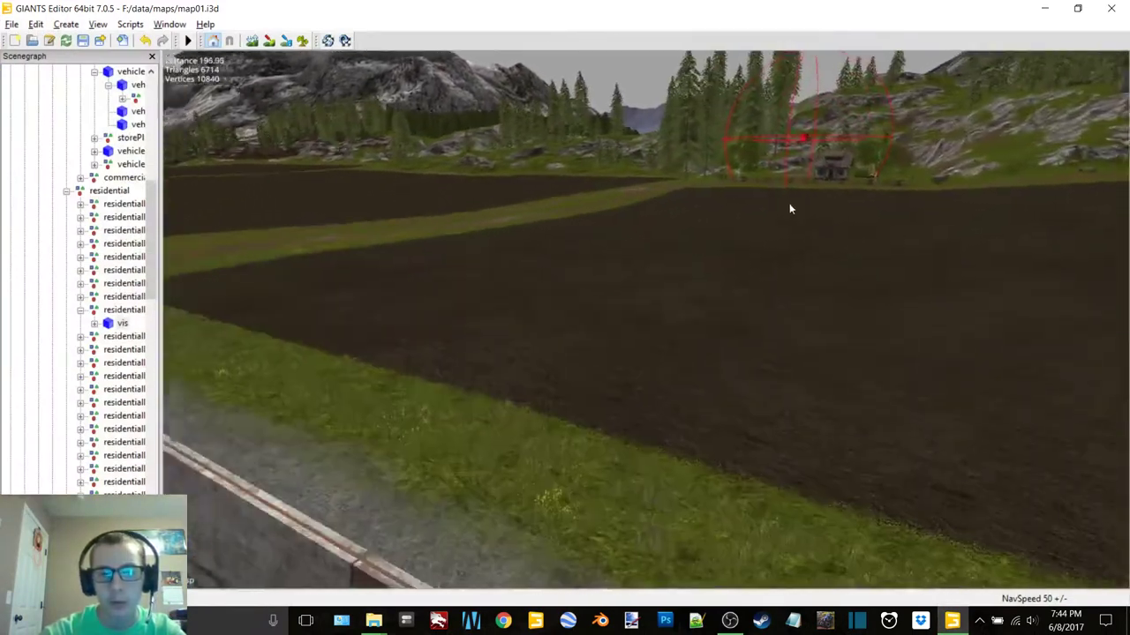
{"action": "left_click_drag", "start_coordinate": [817, 204], "coordinate": [408, 207], "text": "alt"}
{"action": "middle_click_drag", "start_coordinate": [561, 248], "coordinate": [425, 319], "text": "alt"}
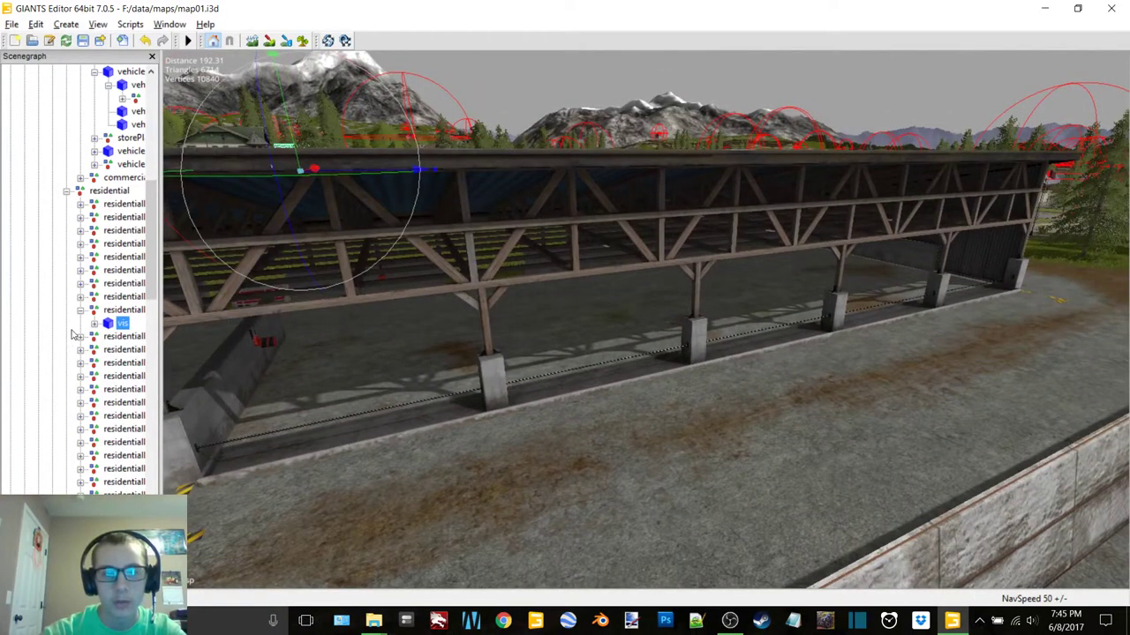
{"action": "middle_click_drag", "start_coordinate": [672, 259], "coordinate": [741, 317]}
{"action": "scroll", "coordinate": [670, 325], "scroll_direction": "up", "scroll_amount": 5}
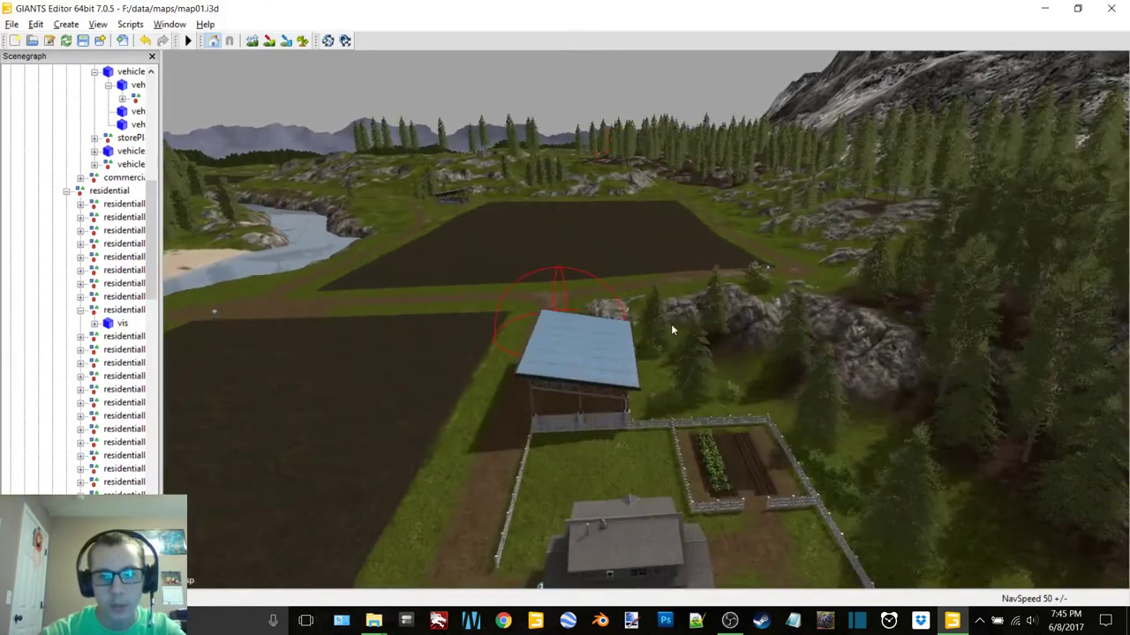
{"action": "middle_click_drag", "start_coordinate": [666, 356], "coordinate": [627, 297], "text": "alt"}
{"action": "scroll", "coordinate": [620, 357], "scroll_direction": "up", "scroll_amount": 4}
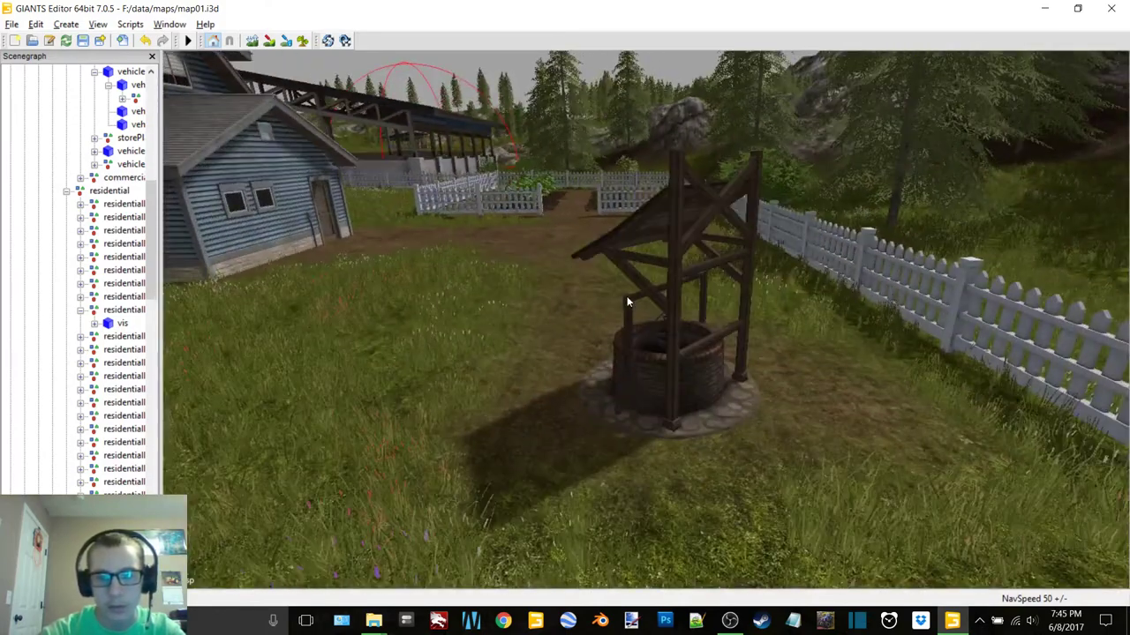
{"action": "right_click_drag", "start_coordinate": [626, 302], "coordinate": [779, 202]}
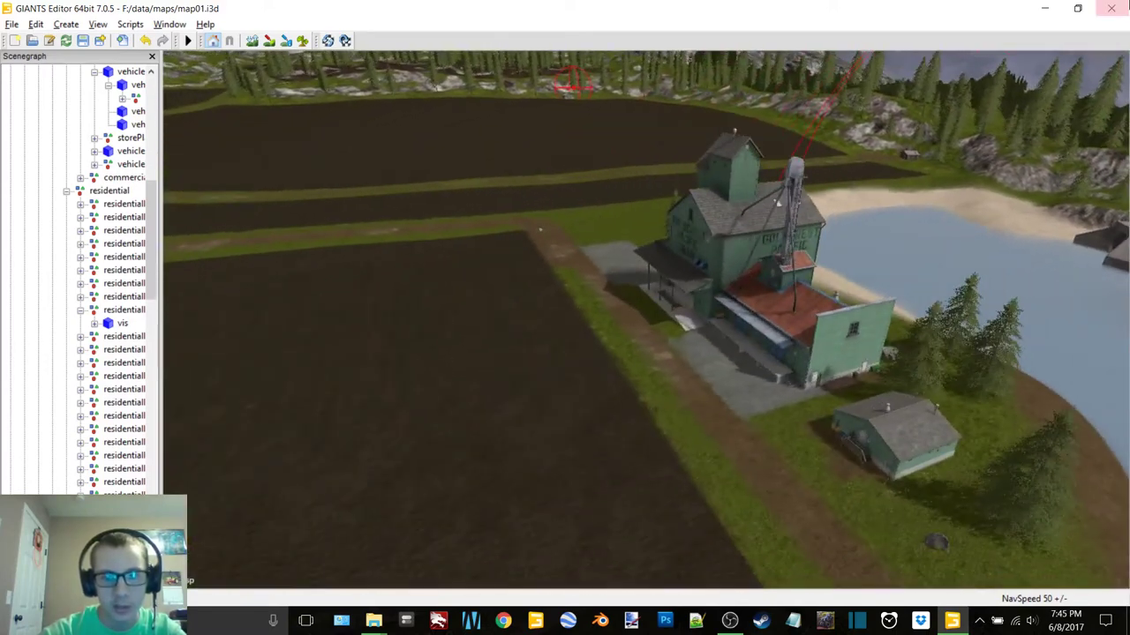
Step: Close GIANTS Editor and the Eastern Dakota Farms picture folder, and bring up the maps folder in File Explorer
{"action": "left_click", "coordinate": [1122, 7]}
{"action": "left_click", "coordinate": [600, 306]}
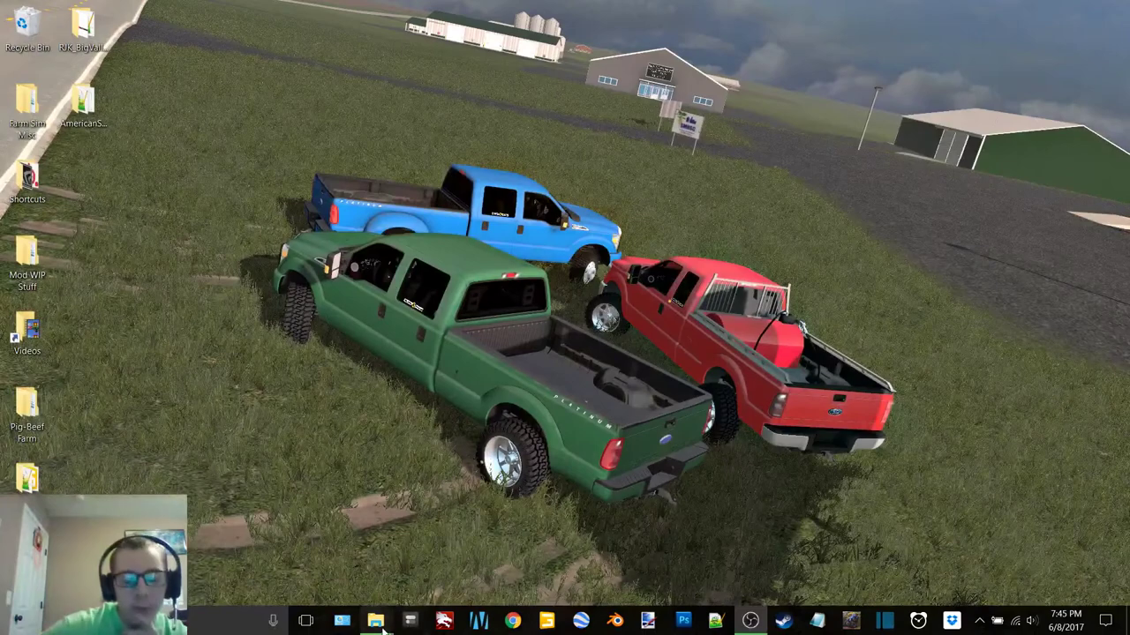
{"action": "mouse_move", "coordinate": [383, 623]}
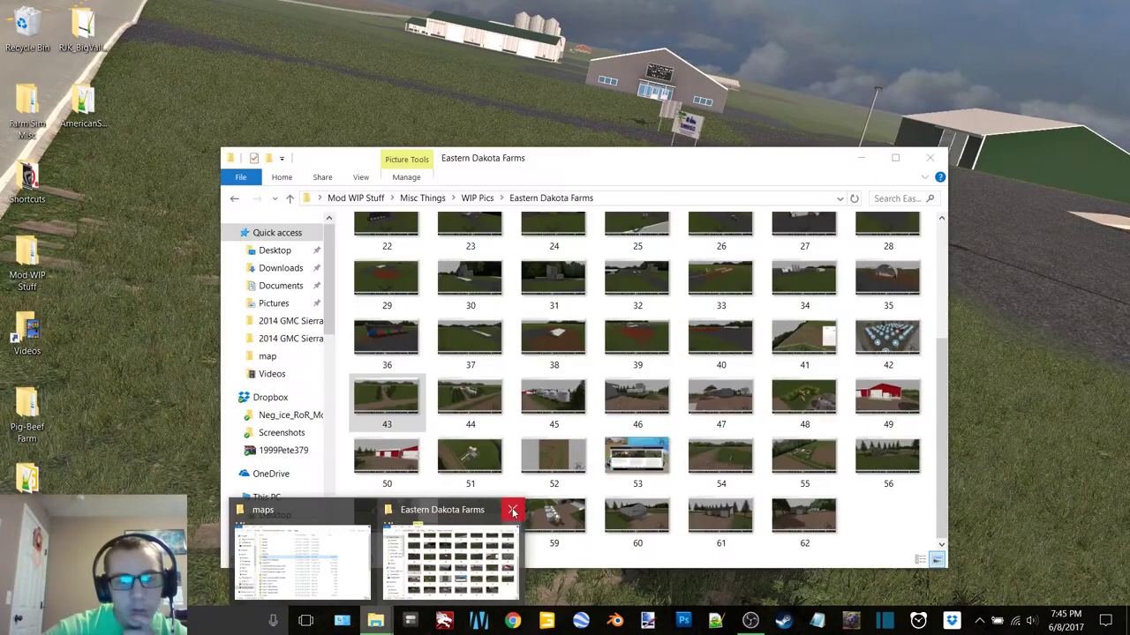
{"action": "left_click", "coordinate": [512, 508]}
{"action": "left_click", "coordinate": [375, 543]}
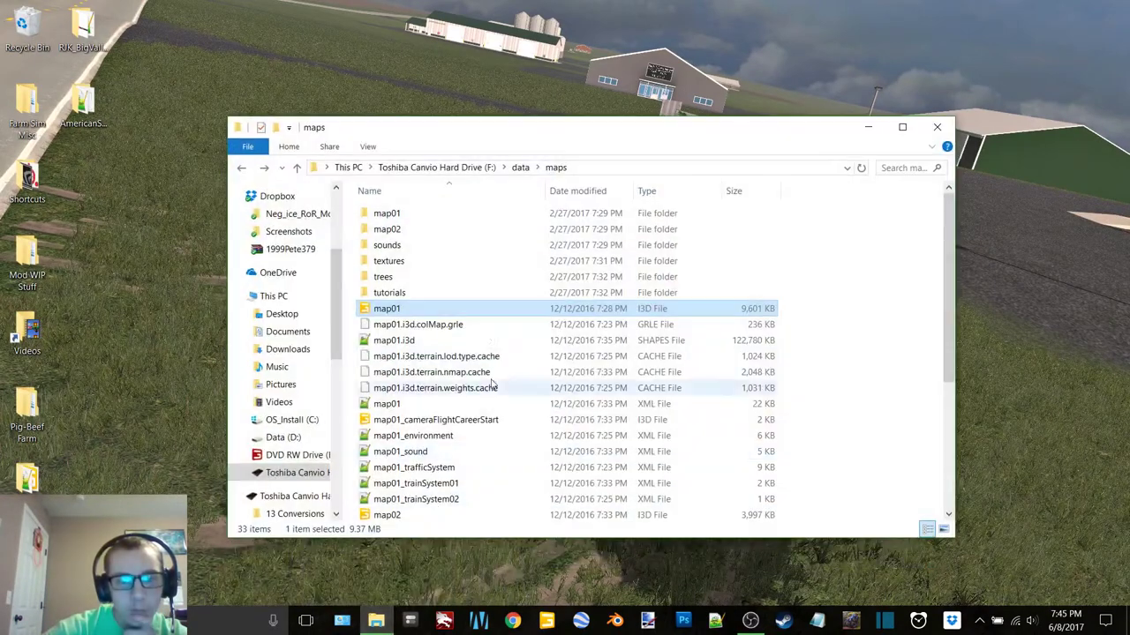
Step: Go back to the root of Toshiba Canvio Hard Drive (F:) and look through its folders, including FS17 Down-Verts, for source maps
{"action": "left_click", "coordinate": [239, 168]}
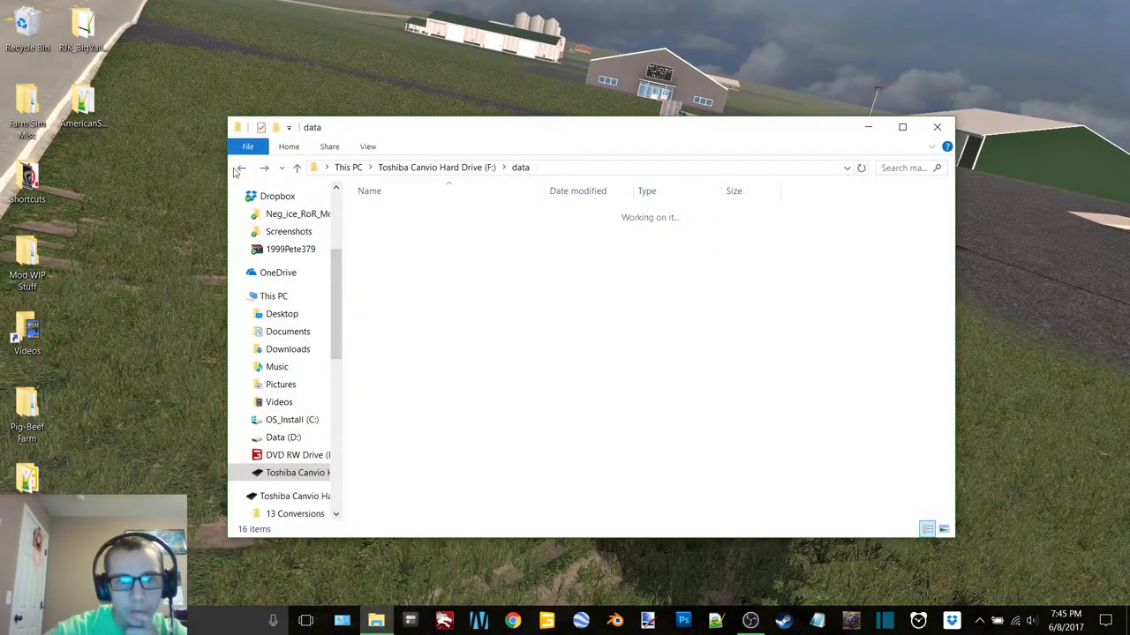
{"action": "left_click", "coordinate": [239, 168]}
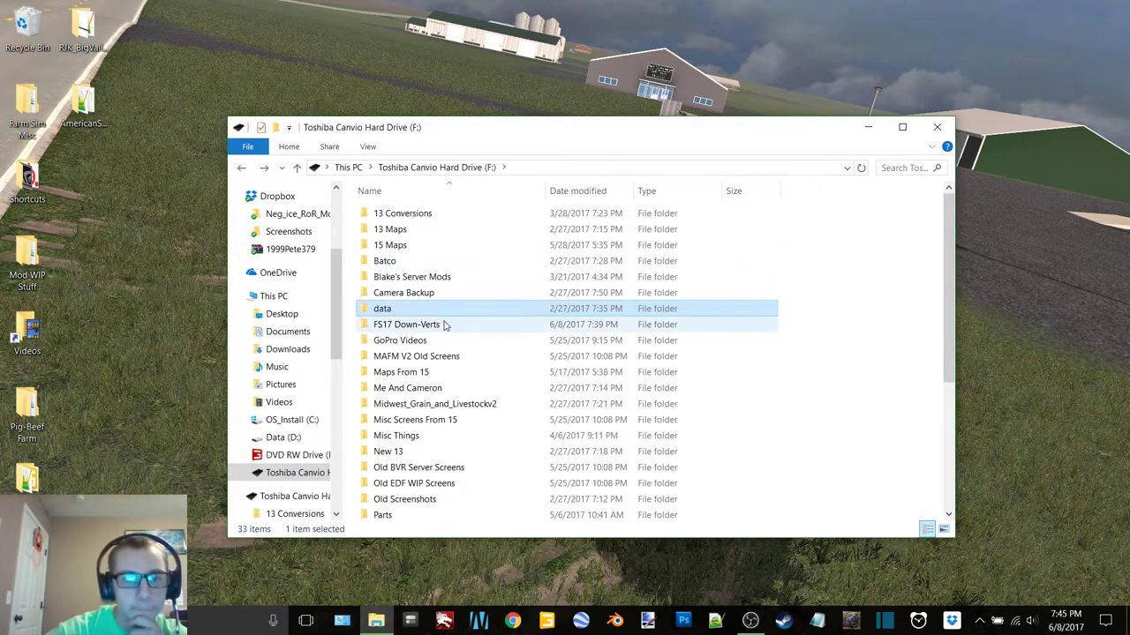
{"action": "scroll", "coordinate": [446, 327], "scroll_direction": "down", "scroll_amount": 4}
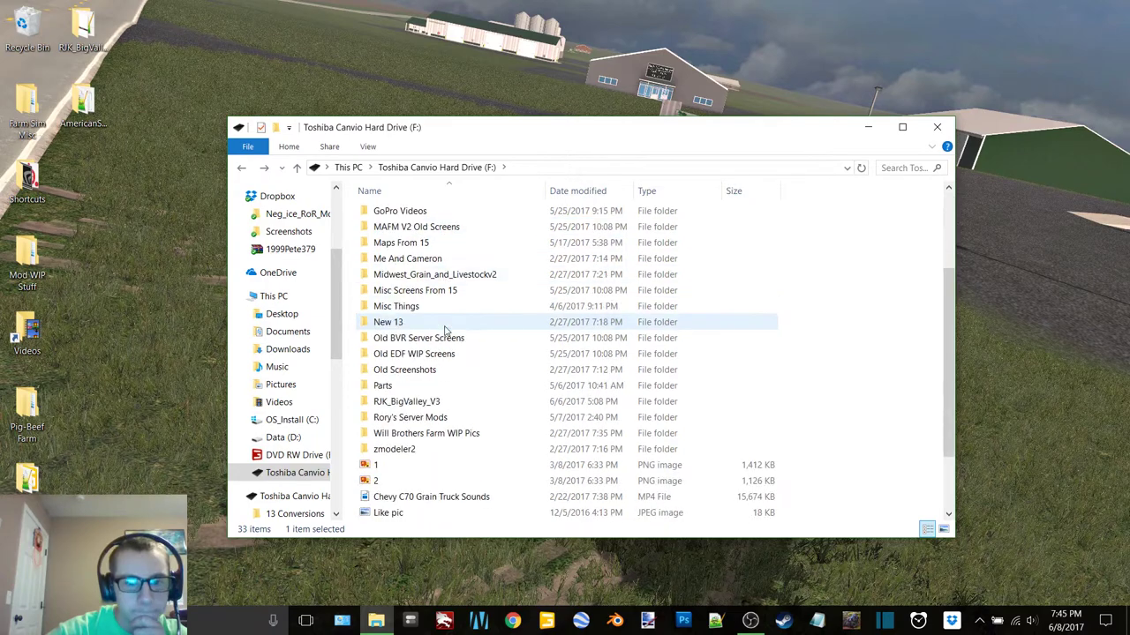
{"action": "scroll", "coordinate": [446, 328], "scroll_direction": "up", "scroll_amount": 4}
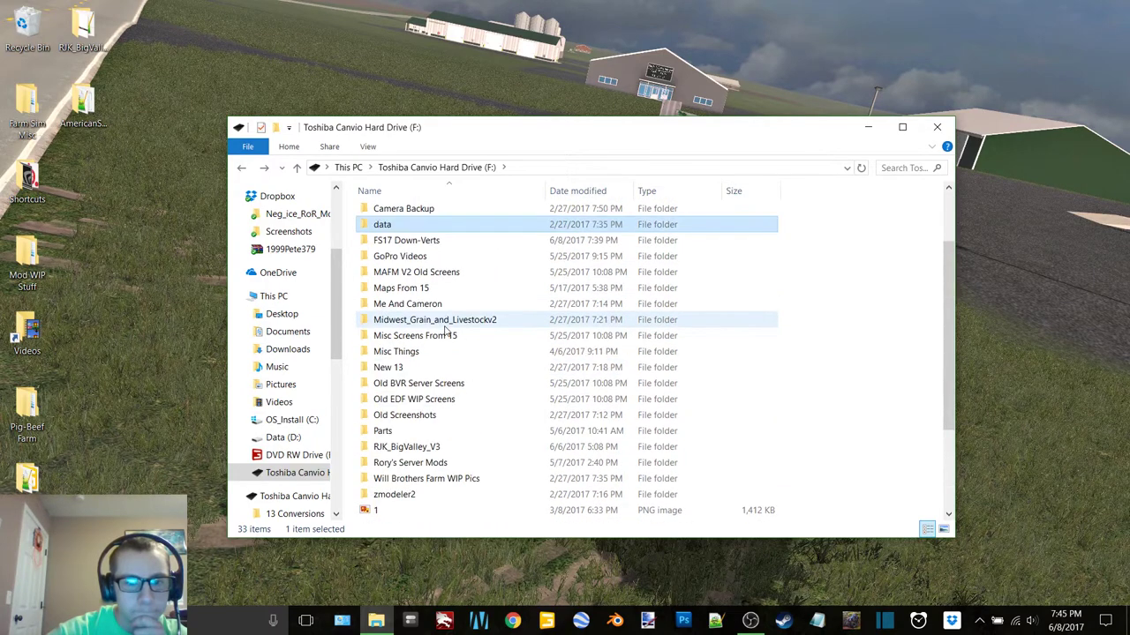
{"action": "scroll", "coordinate": [441, 491], "scroll_direction": "down", "scroll_amount": 1}
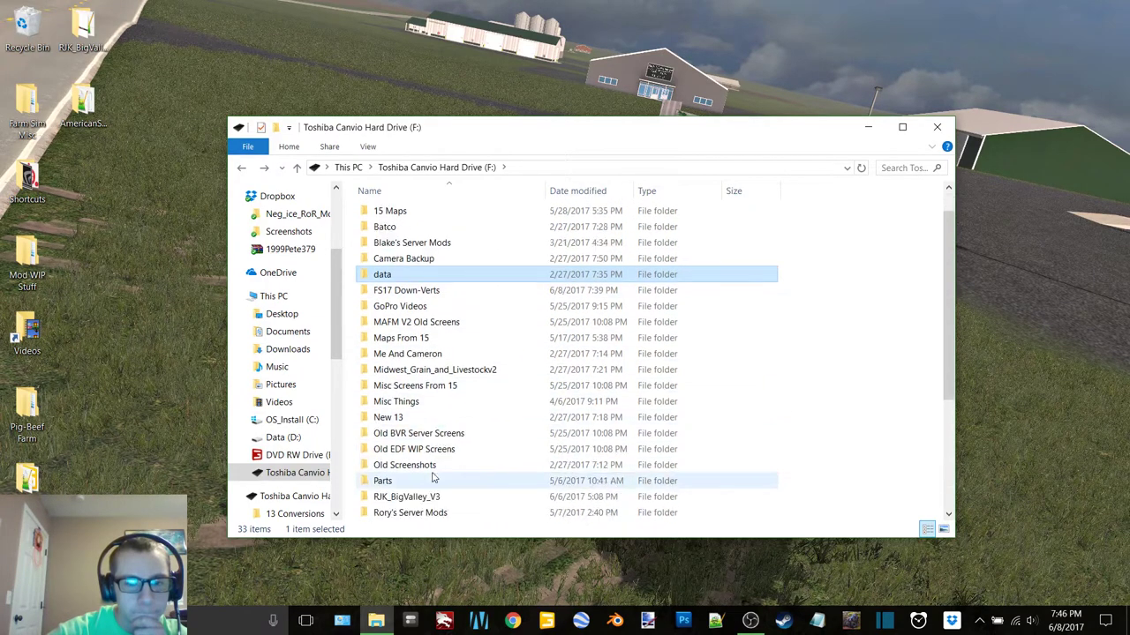
{"action": "scroll", "coordinate": [439, 495], "scroll_direction": "up", "scroll_amount": 1}
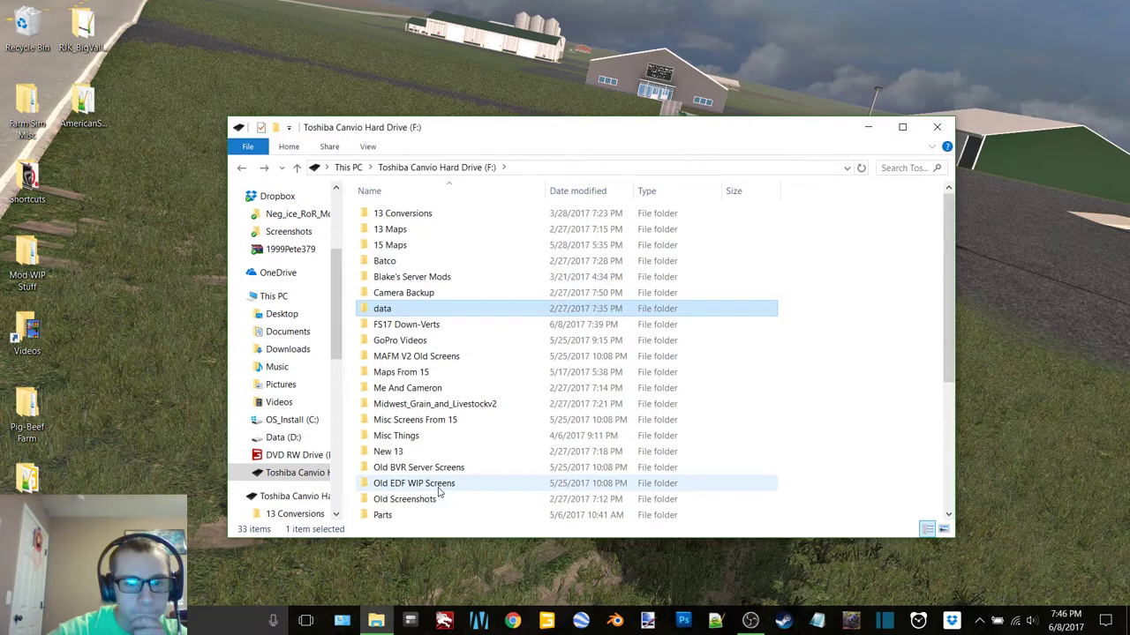
{"action": "scroll", "coordinate": [439, 495], "scroll_direction": "down", "scroll_amount": 1}
{"action": "scroll", "coordinate": [438, 495], "scroll_direction": "up", "scroll_amount": 1}
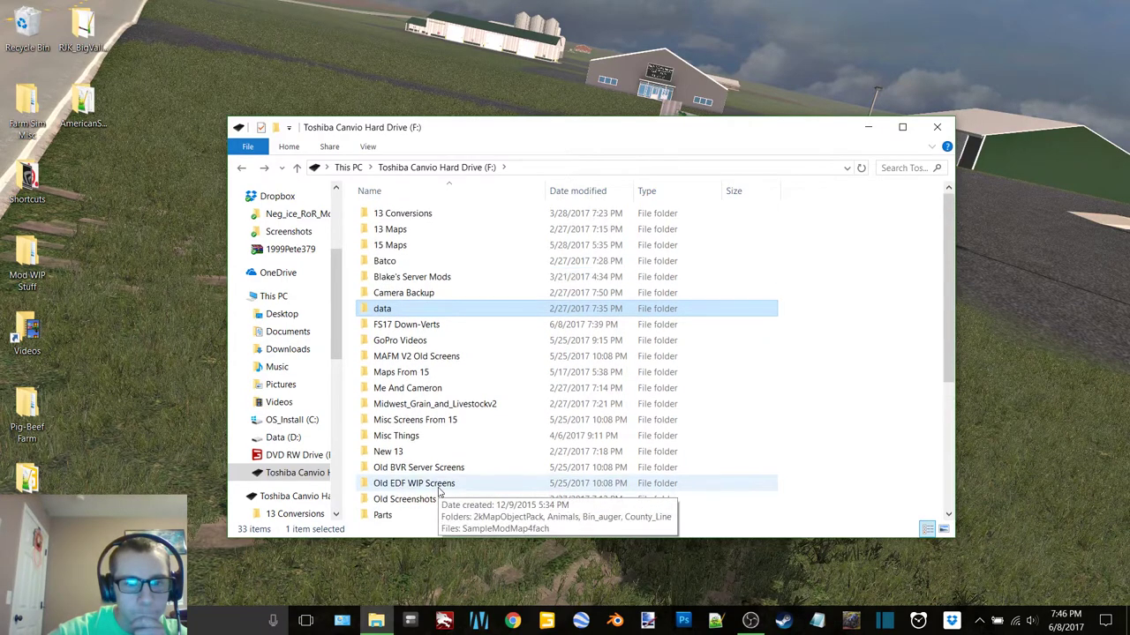
{"action": "double_click", "coordinate": [435, 327]}
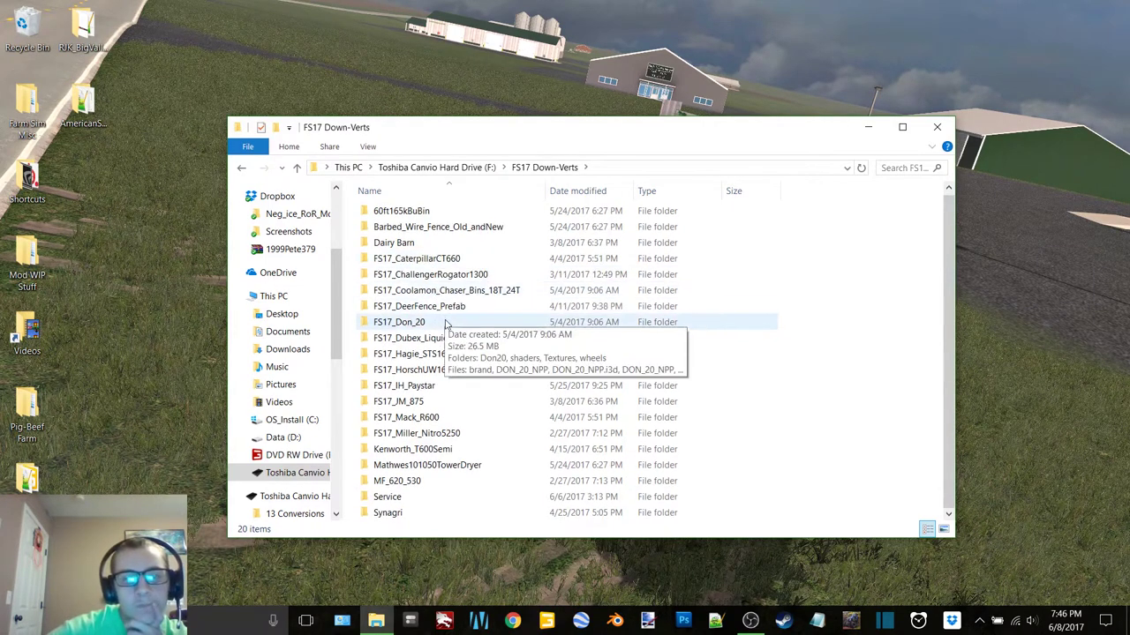
{"action": "left_click", "coordinate": [240, 168]}
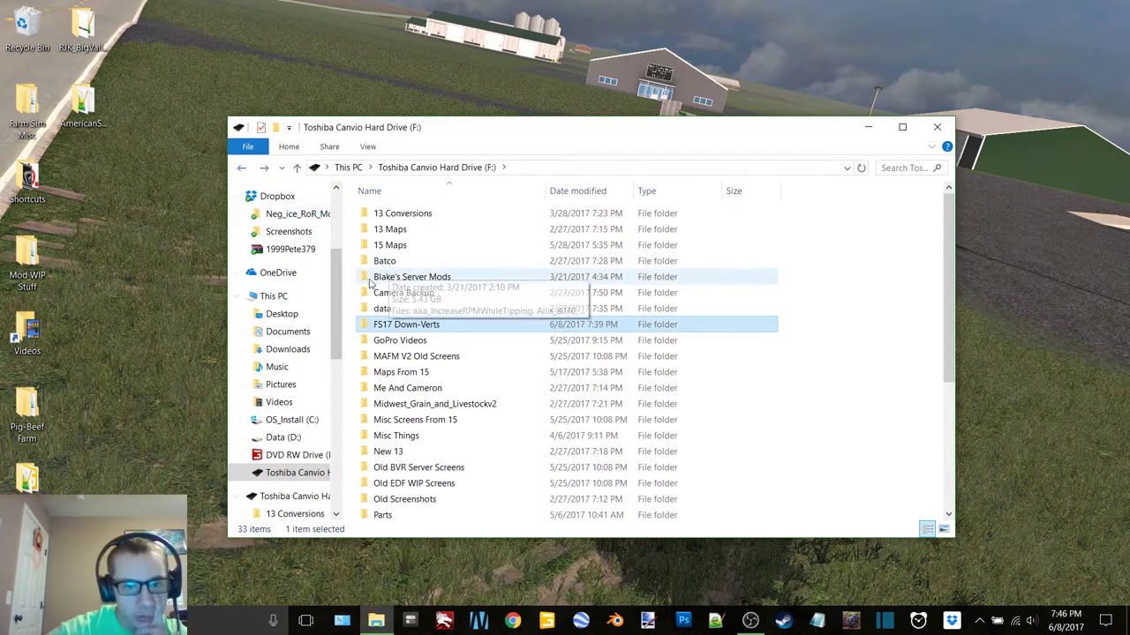
Step: Load map01 from the maps folder of Parts\ElkhornRiverBottom_FS17 in GIANTS Editor 7.0.5, and minimize the editor while it loads
{"action": "double_click", "coordinate": [409, 519]}
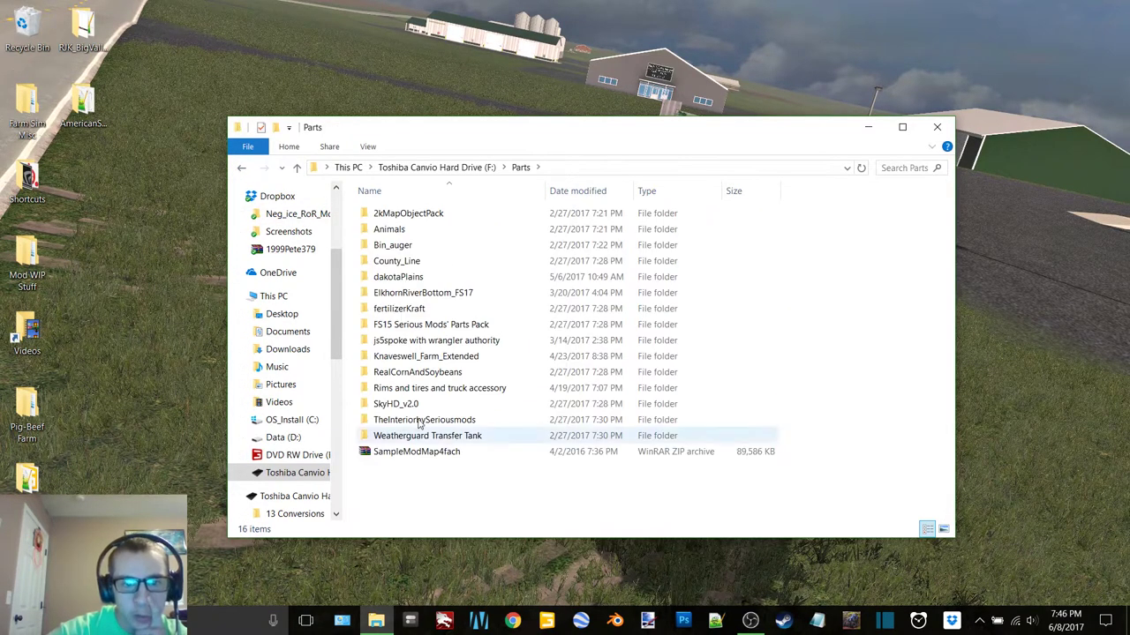
{"action": "left_click", "coordinate": [463, 298]}
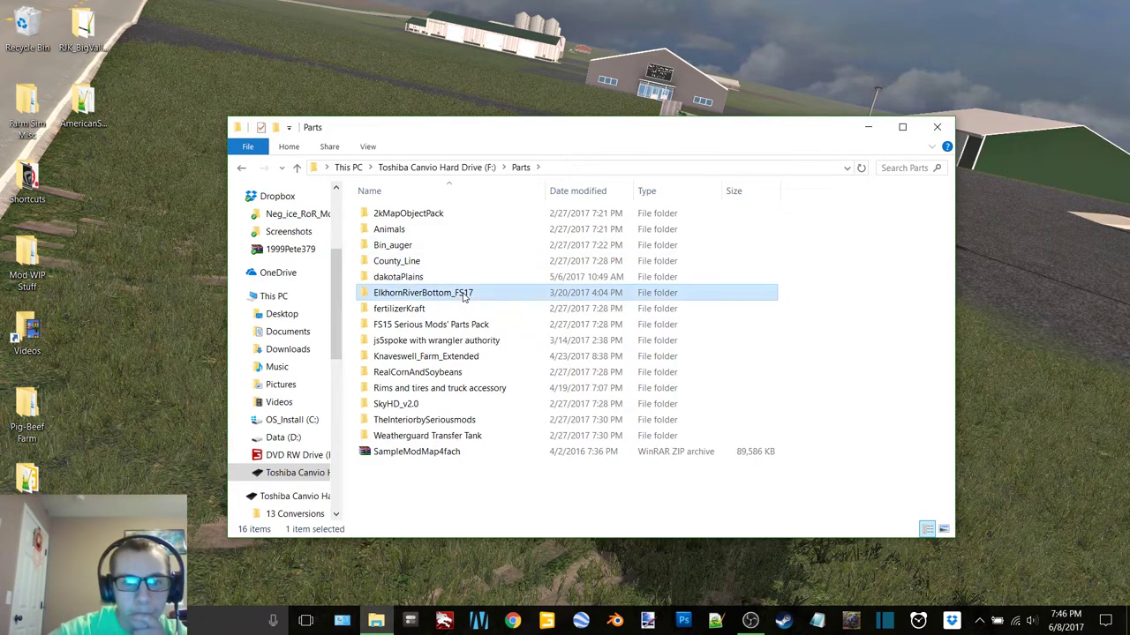
{"action": "double_click", "coordinate": [464, 298]}
{"action": "double_click", "coordinate": [419, 219]}
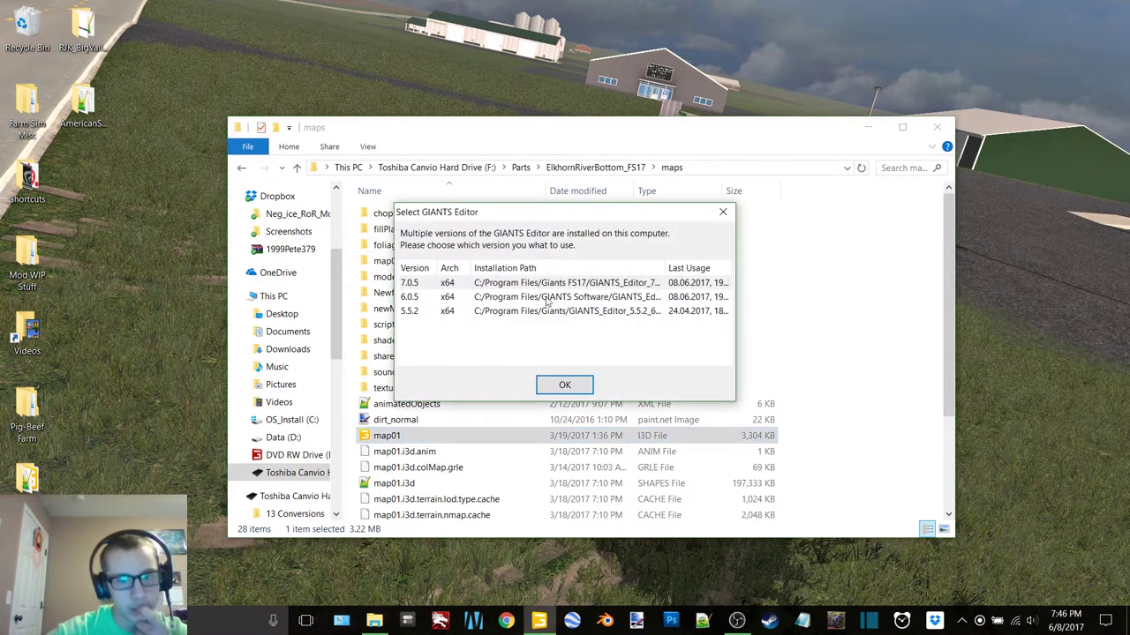
{"action": "double_click", "coordinate": [565, 282]}
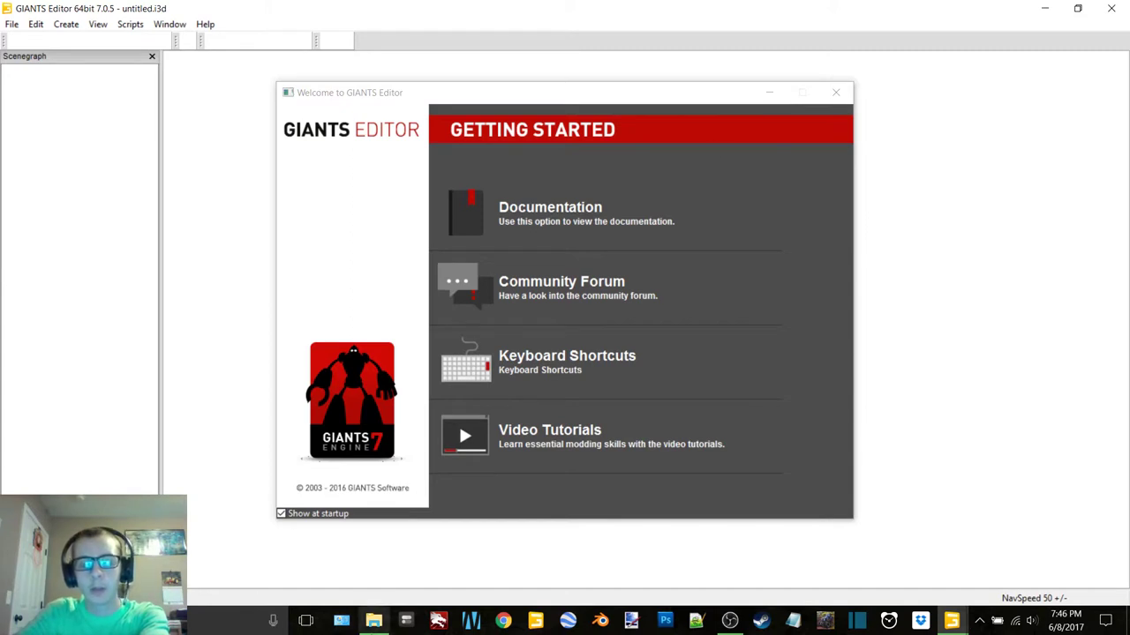
{"action": "left_click", "coordinate": [770, 96]}
{"action": "left_click", "coordinate": [1042, 9]}
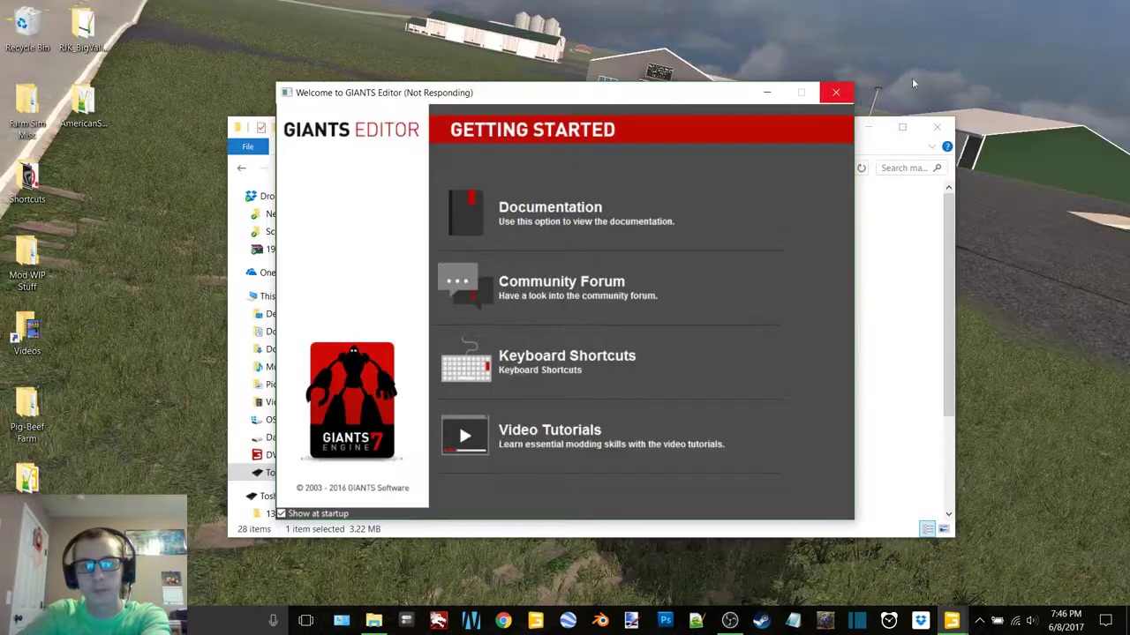
Step: Minimize the loading editor and recover the Large Shed folder from the Recycle Bin onto the desktop
{"action": "left_click", "coordinate": [768, 95]}
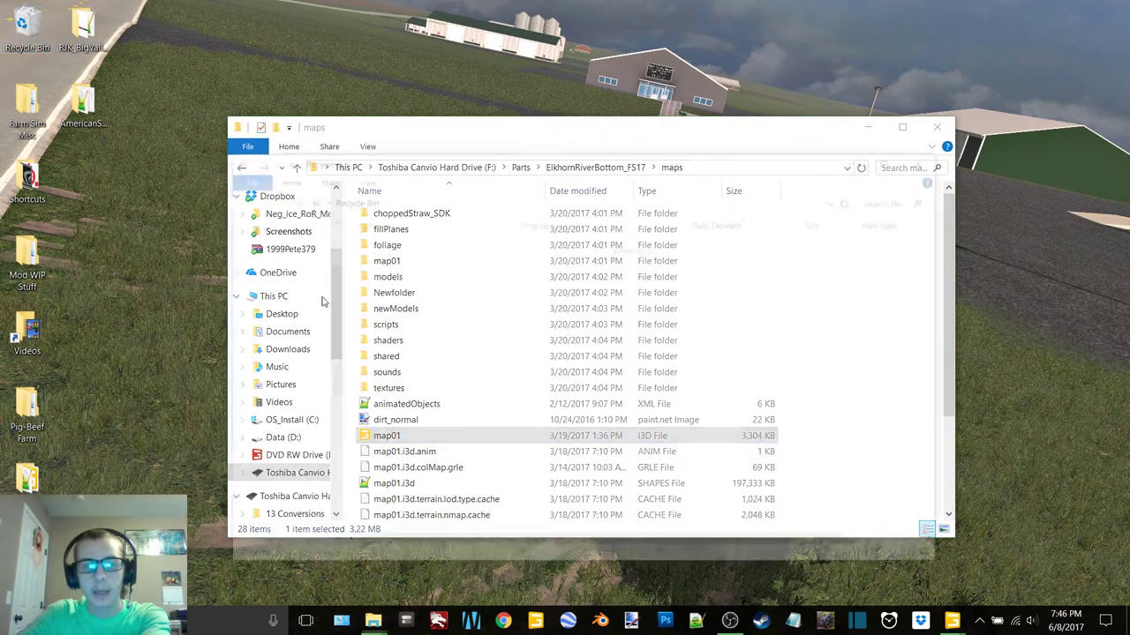
{"action": "left_click", "coordinate": [420, 246]}
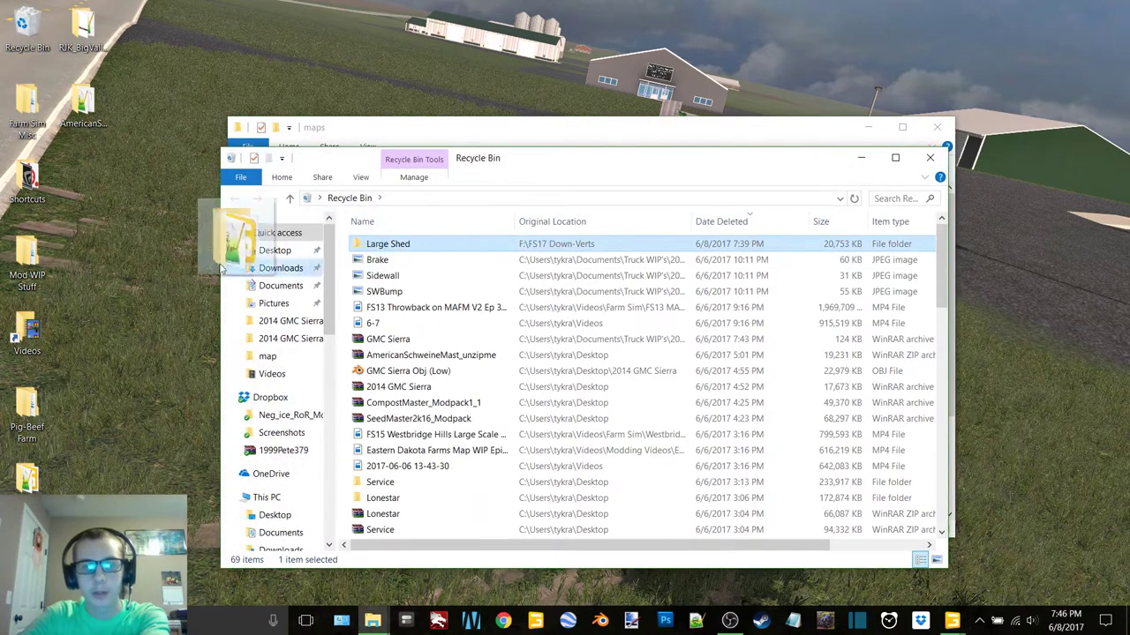
{"action": "left_click_drag", "start_coordinate": [92, 205], "coordinate": [92, 206]}
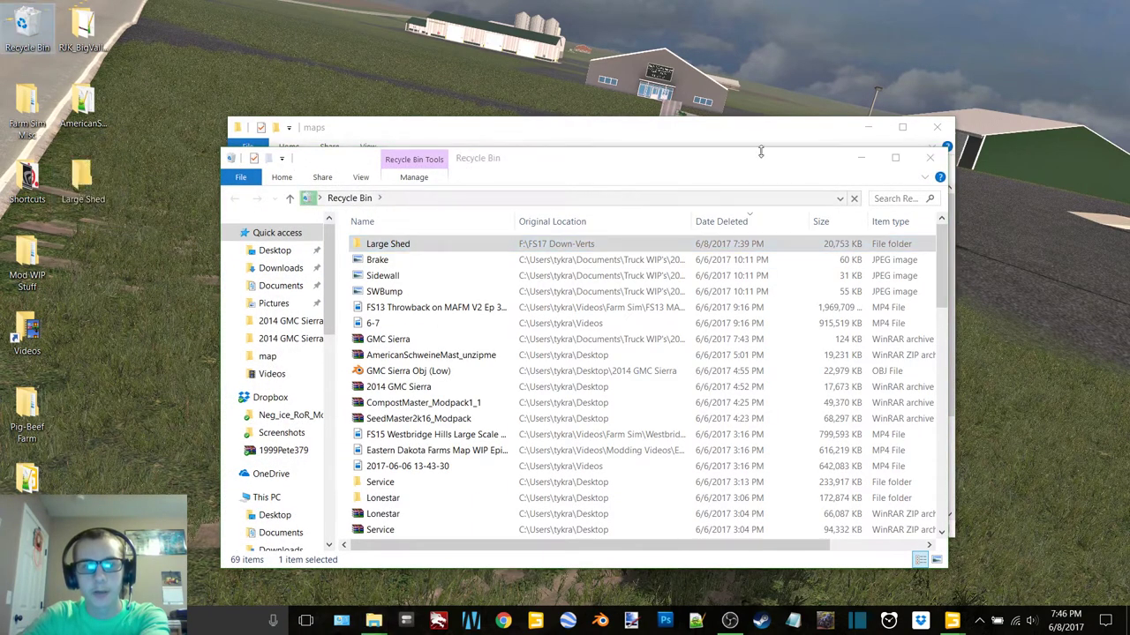
{"action": "left_click", "coordinate": [936, 161]}
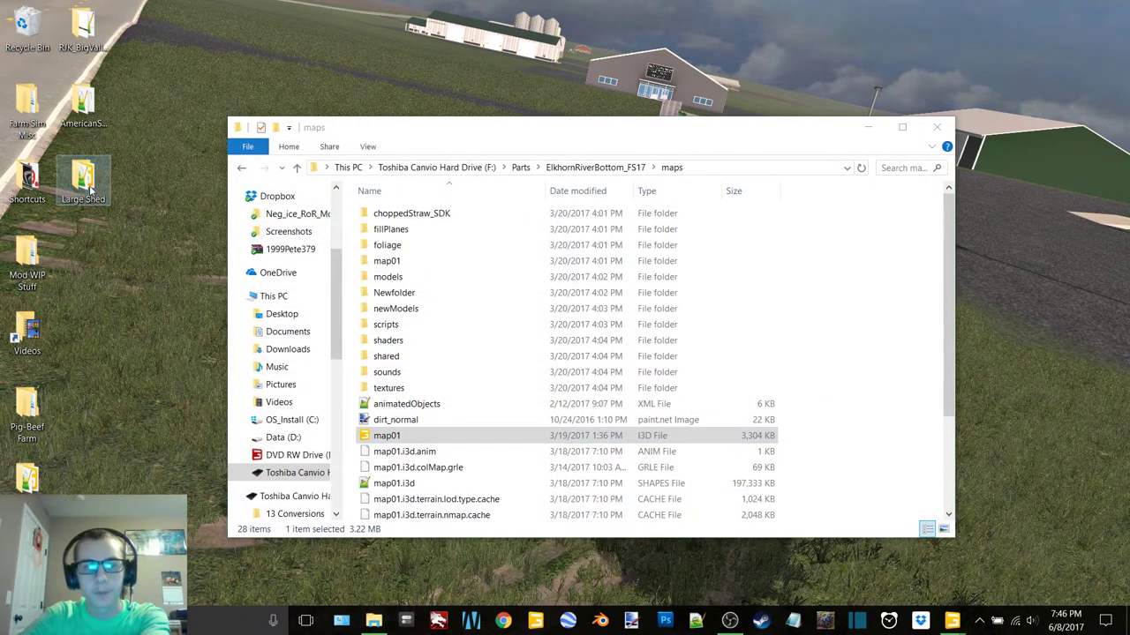
Step: Load the shed model from the recovered Large Shed folder in GIANTS Editor 7.0.5 and dismiss the welcome window
{"action": "double_click", "coordinate": [91, 188]}
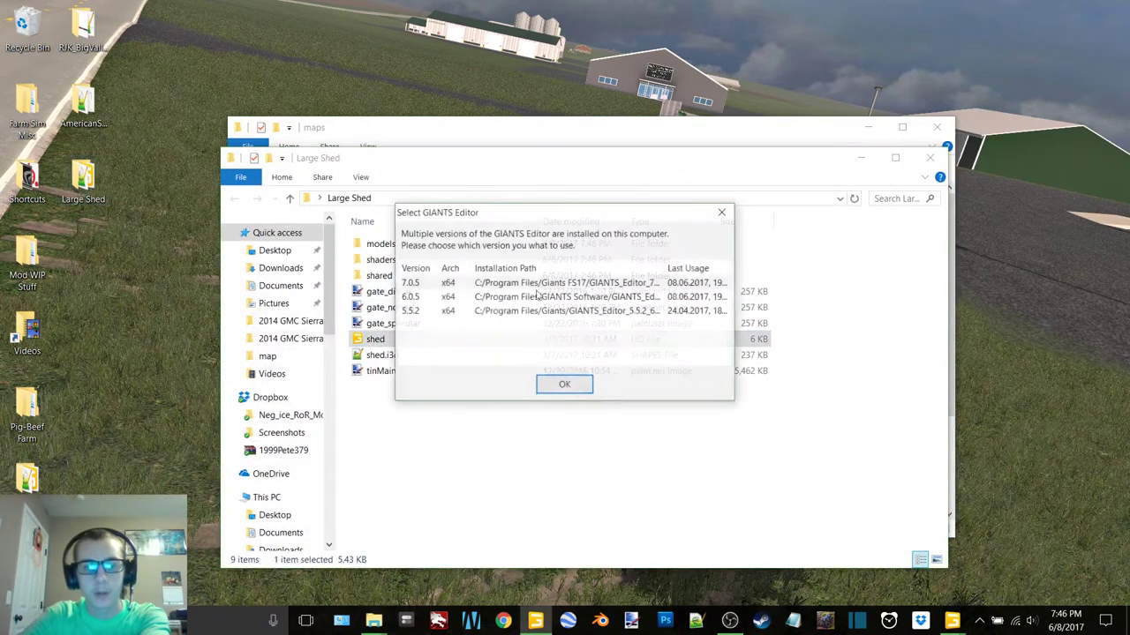
{"action": "double_click", "coordinate": [558, 289]}
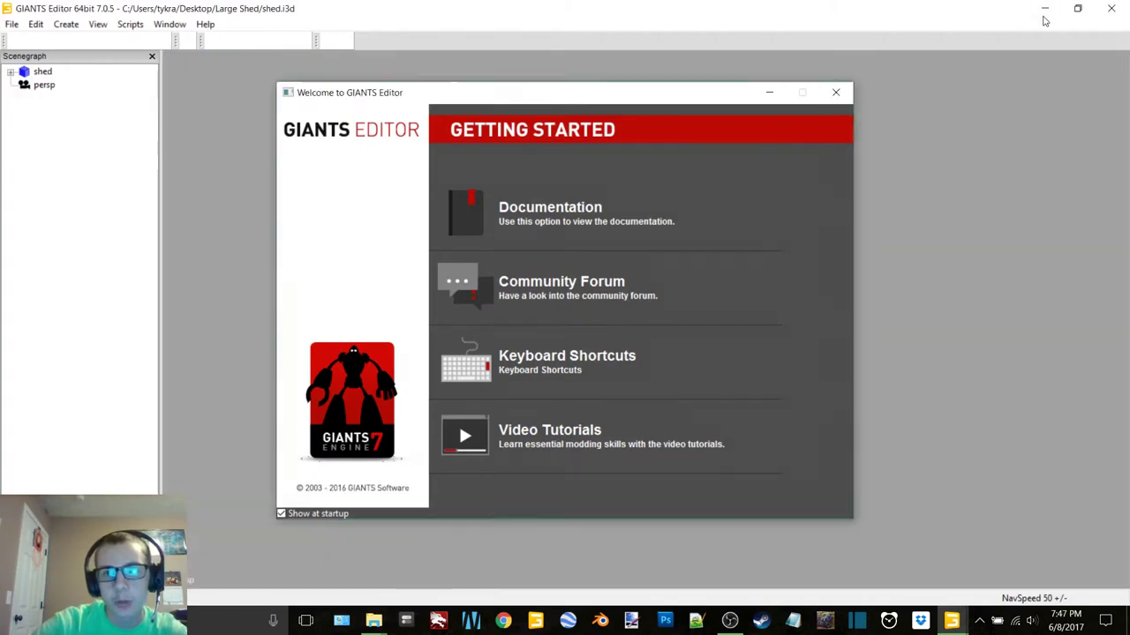
{"action": "left_click", "coordinate": [835, 92]}
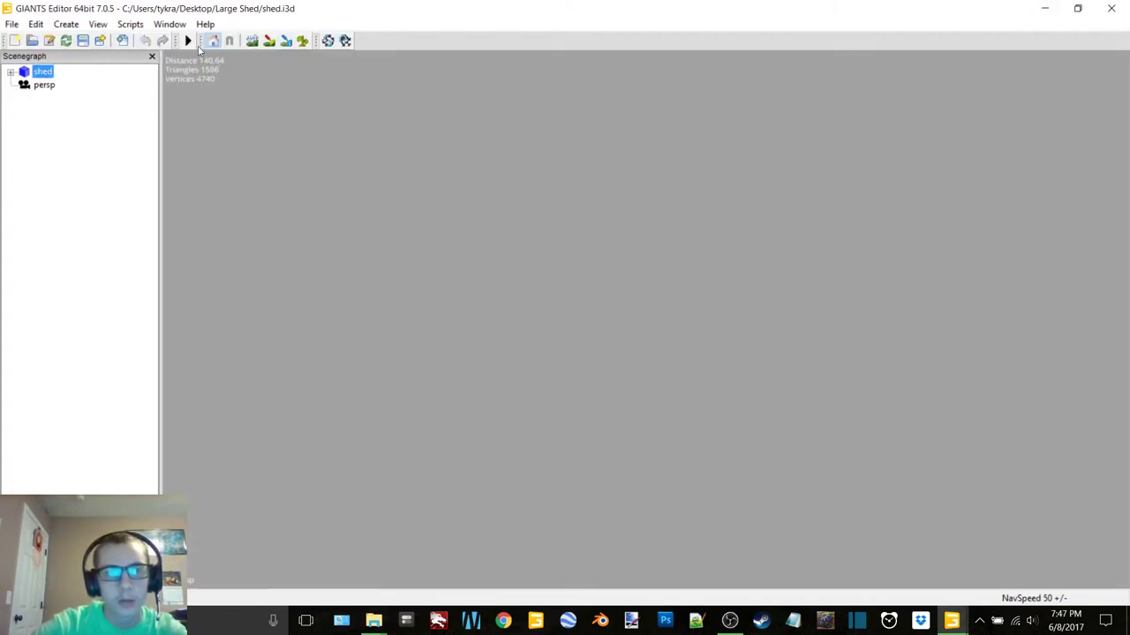
Step: Set the shed's Translate X, Translate Y and Translate Z to 0
{"action": "left_click", "coordinate": [169, 25]}
{"action": "left_click", "coordinate": [194, 56]}
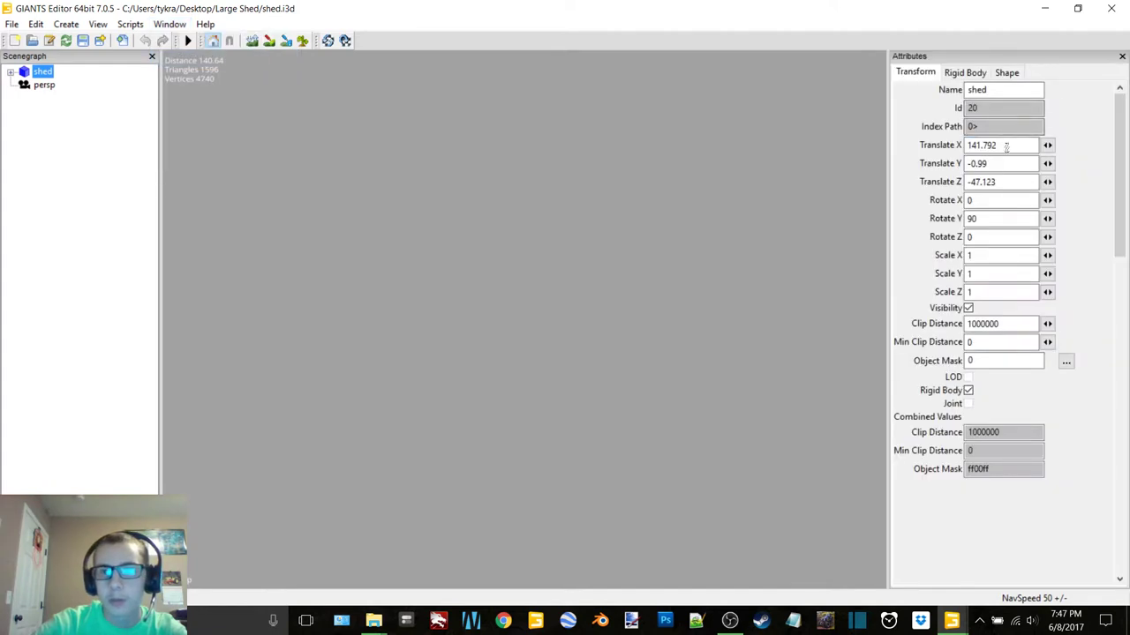
{"action": "type", "text": "0"}
{"action": "key", "text": "Return"}
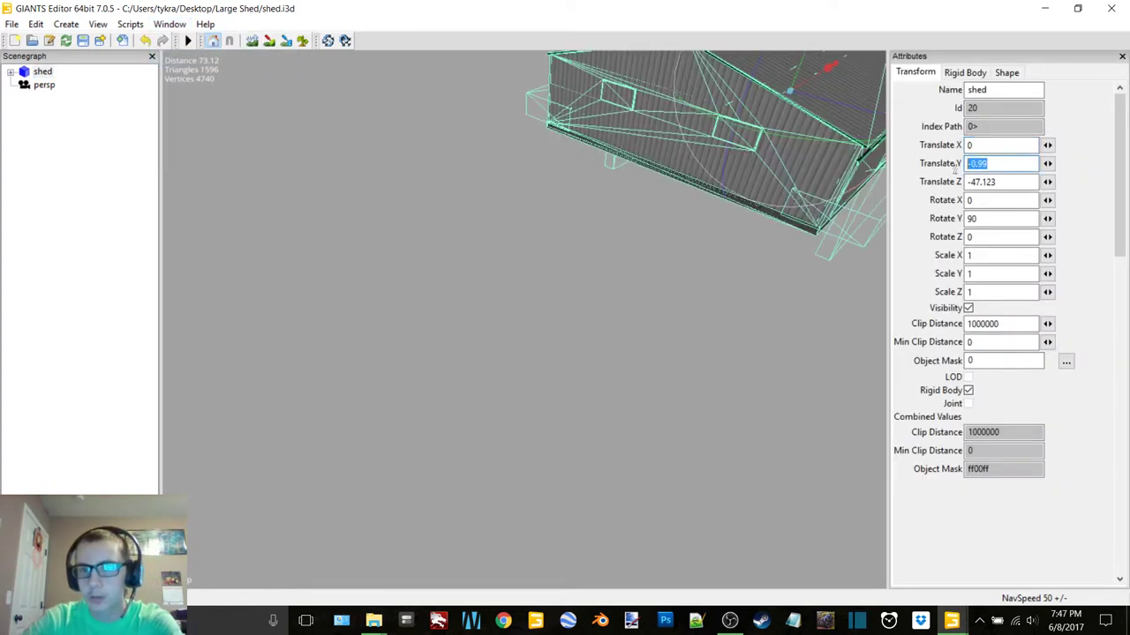
{"action": "type", "text": "0"}
{"action": "key", "text": "Return"}
{"action": "type", "text": "0"}
{"action": "key", "text": "Return"}
{"action": "left_click", "coordinate": [109, 313]}
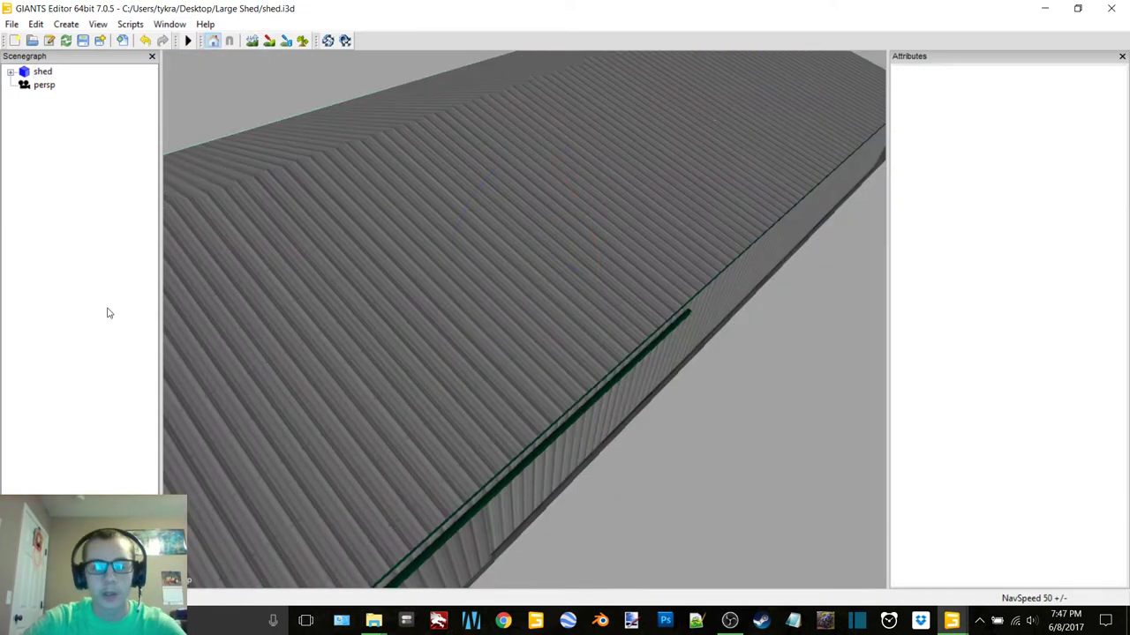
{"action": "left_click", "coordinate": [1122, 55]}
Step: Examine the shed's side wall, open end, truss interior and the hayShedDoor1 and tipCol1 child objects
{"action": "left_click_drag", "start_coordinate": [935, 199], "coordinate": [577, 188], "text": "alt"}
{"action": "scroll", "coordinate": [588, 326], "scroll_direction": "up", "scroll_amount": 3}
{"action": "right_click_drag", "start_coordinate": [589, 331], "coordinate": [595, 323]}
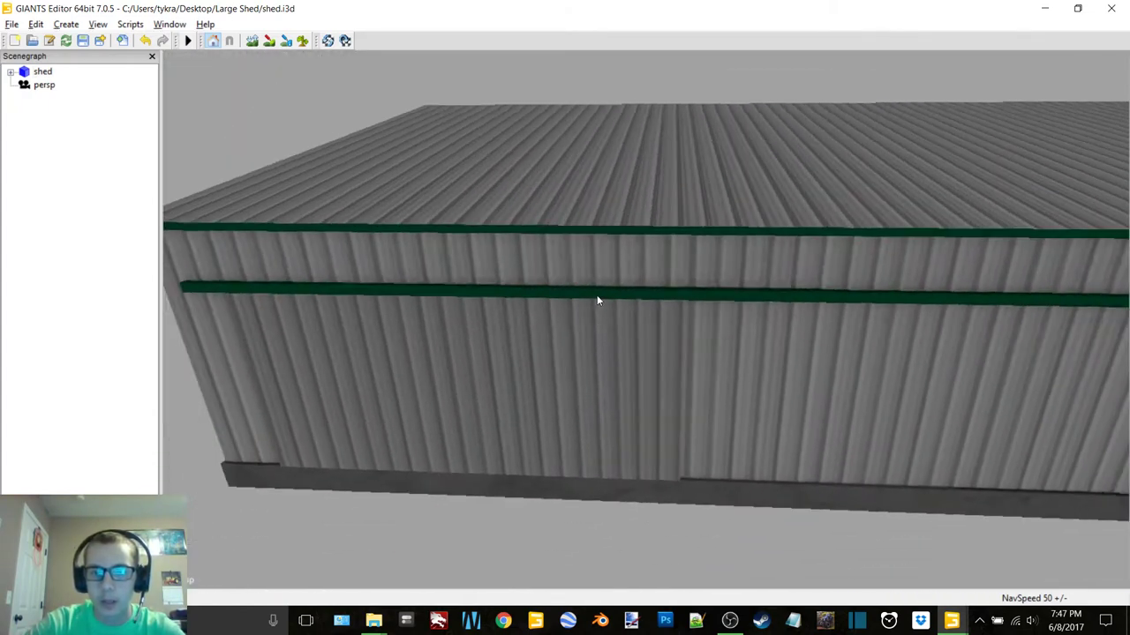
{"action": "left_click", "coordinate": [600, 302]}
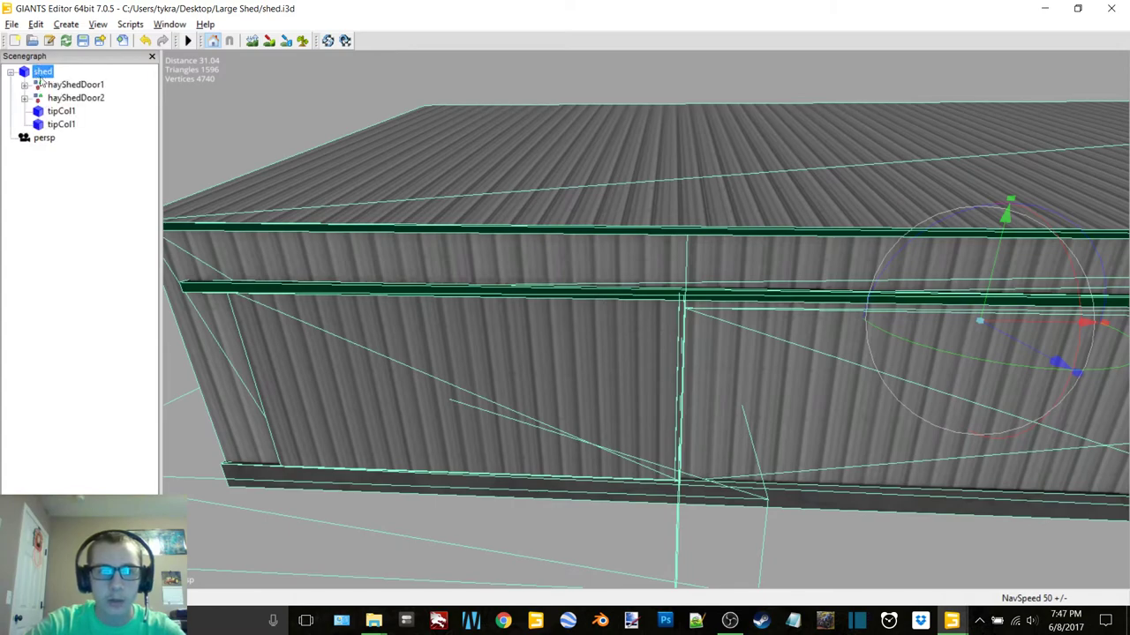
{"action": "left_click", "coordinate": [62, 111]}
{"action": "left_click", "coordinate": [81, 86]}
{"action": "left_click_drag", "start_coordinate": [769, 295], "coordinate": [589, 291], "text": "alt"}
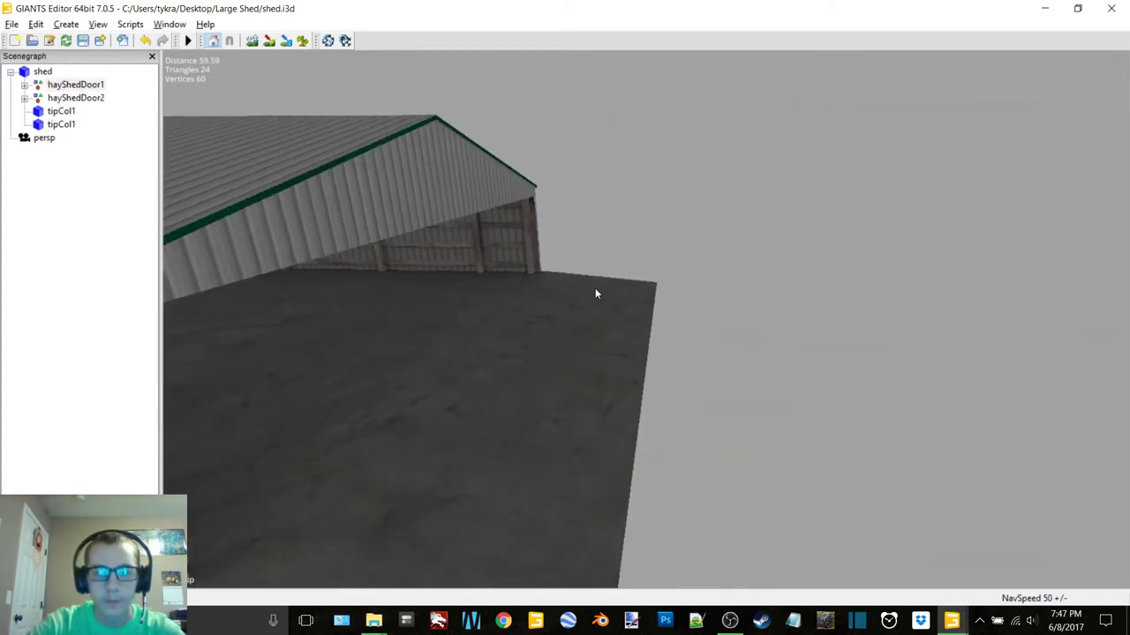
{"action": "right_click_drag", "start_coordinate": [589, 291], "coordinate": [612, 273], "text": "alt"}
{"action": "left_click_drag", "start_coordinate": [613, 273], "coordinate": [406, 254], "text": "alt"}
{"action": "middle_click_drag", "start_coordinate": [513, 278], "coordinate": [519, 291], "text": "alt"}
{"action": "right_click_drag", "start_coordinate": [519, 291], "coordinate": [554, 312], "text": "alt"}
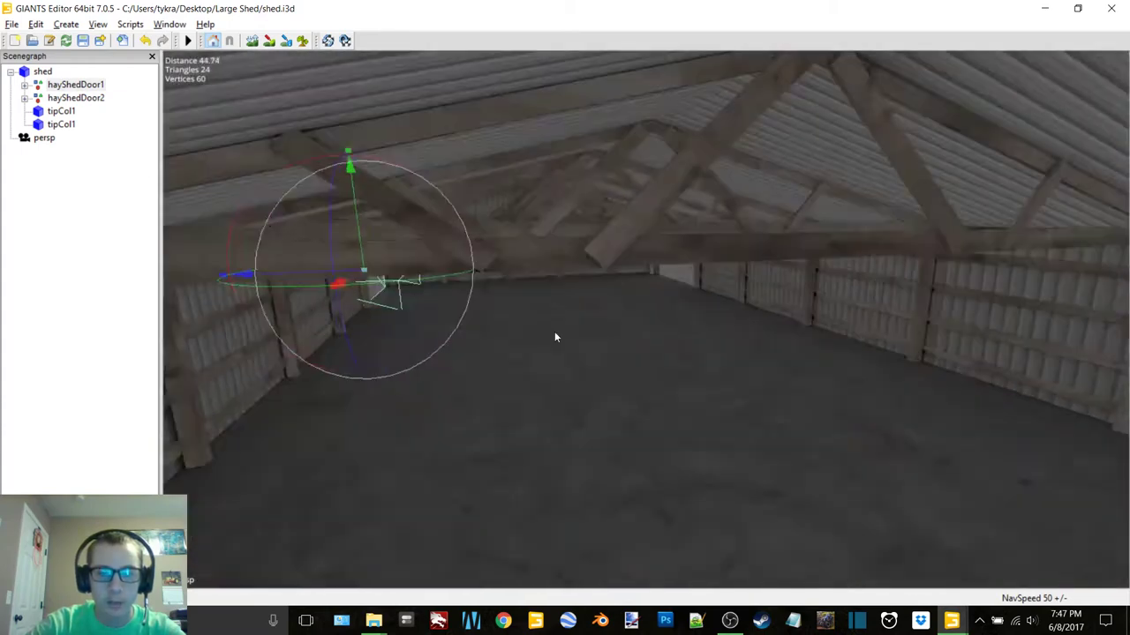
{"action": "middle_click_drag", "start_coordinate": [554, 311], "coordinate": [632, 327], "text": "alt"}
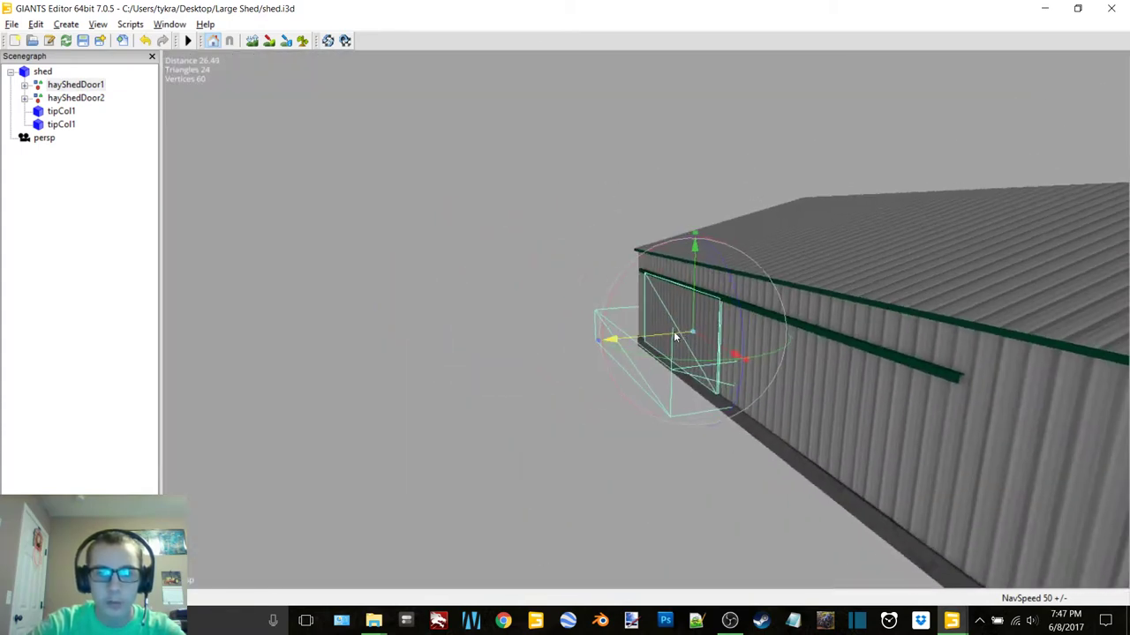
Step: Delete hayShedDoor1, hayShedDoor2 and both tipCol1 objects from the shed
{"action": "right_click_drag", "start_coordinate": [334, 380], "coordinate": [707, 359]}
{"action": "scroll", "coordinate": [695, 357], "scroll_direction": "down", "scroll_amount": 5}
{"action": "scroll", "coordinate": [695, 357], "scroll_direction": "up", "scroll_amount": 1}
{"action": "mouse_move", "coordinate": [733, 383]}
{"action": "middle_mouse_down", "text": "alt"}
{"action": "mouse_move", "coordinate": [686, 388]}
{"action": "mouse_move", "coordinate": [718, 368]}
{"action": "middle_mouse_up", "text": "alt"}
{"action": "right_click_drag", "start_coordinate": [716, 373], "coordinate": [426, 411]}
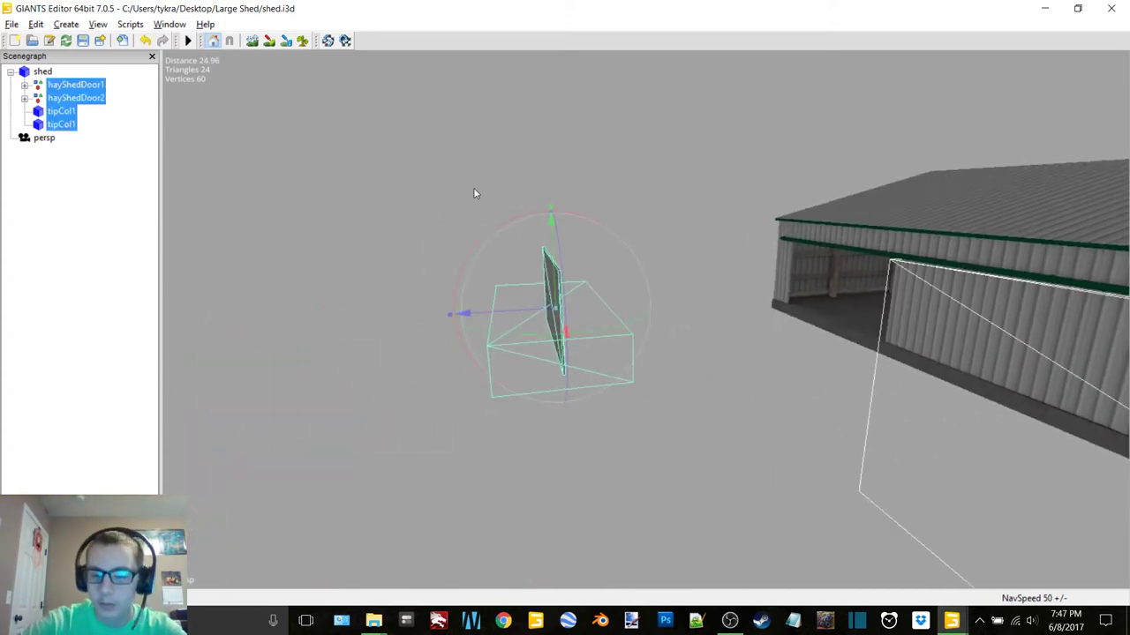
{"action": "key", "text": "Delete"}
{"action": "right_click_drag", "start_coordinate": [473, 194], "coordinate": [680, 314]}
Step: Check the shed's material list and view the diffuse texture of Material.002, concrete.png
{"action": "left_click", "coordinate": [708, 216]}
{"action": "left_click", "coordinate": [173, 25]}
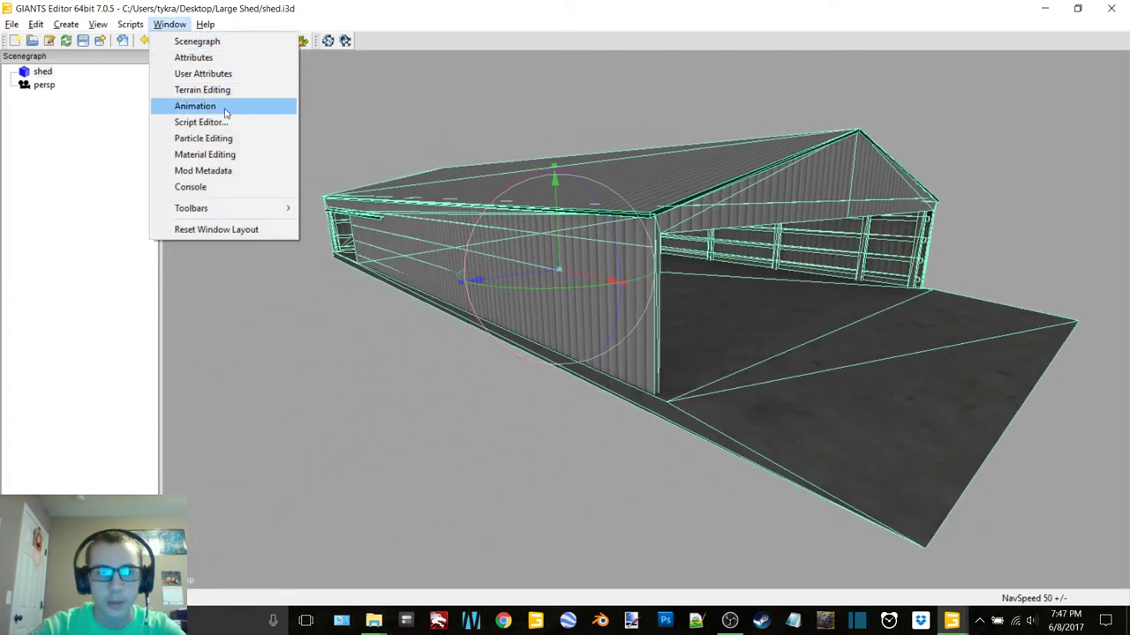
{"action": "left_click", "coordinate": [224, 156]}
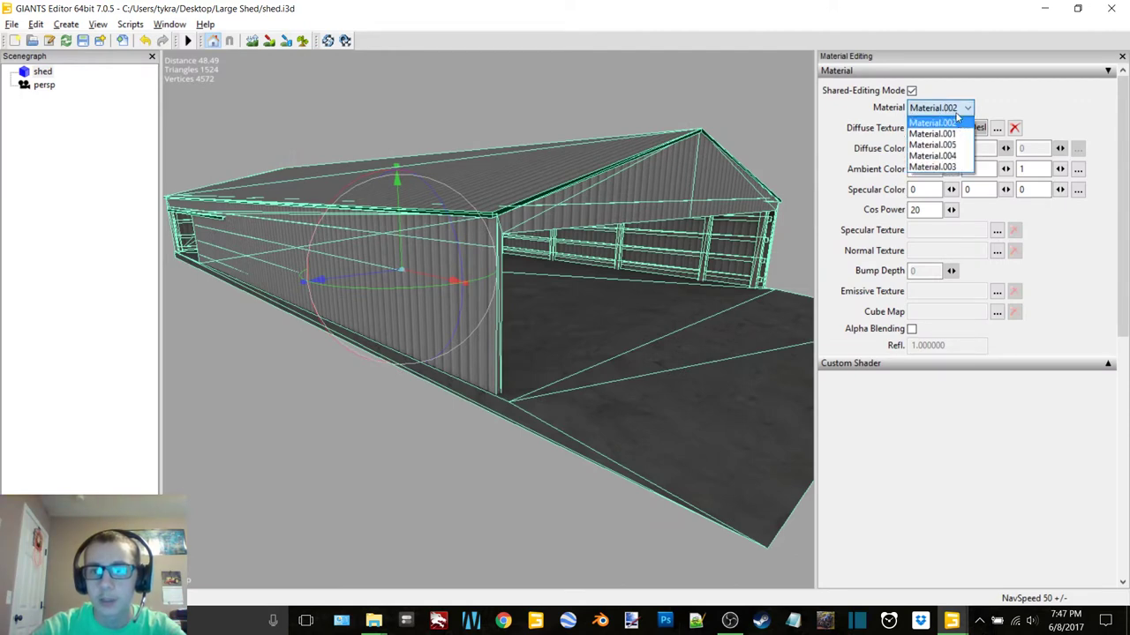
{"action": "left_click", "coordinate": [996, 128]}
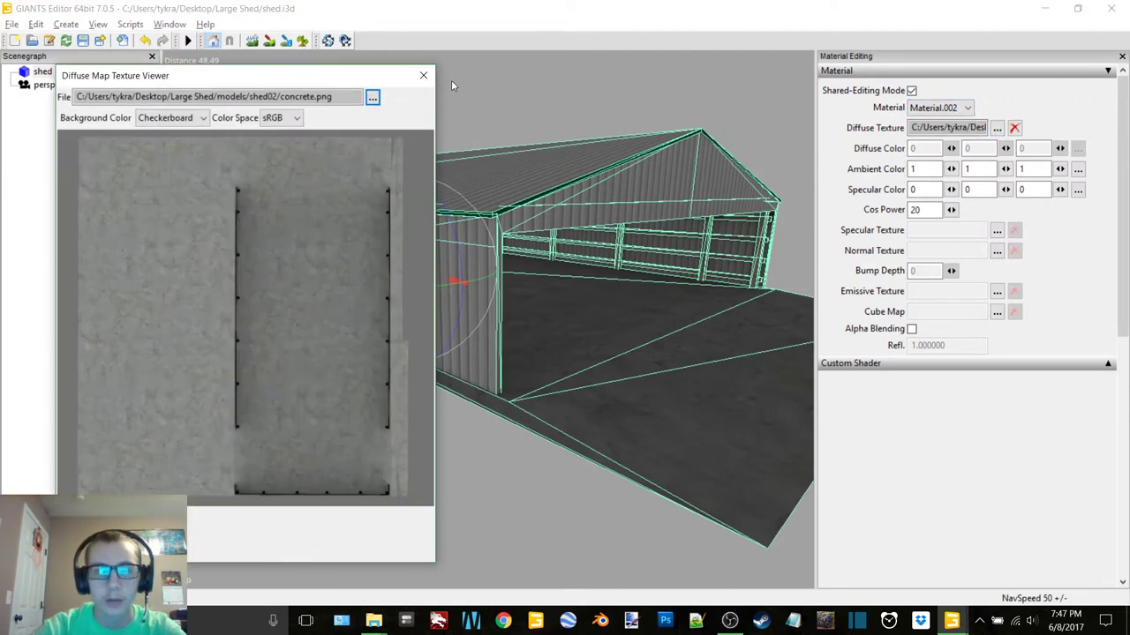
{"action": "left_click", "coordinate": [422, 76]}
{"action": "left_click", "coordinate": [111, 319]}
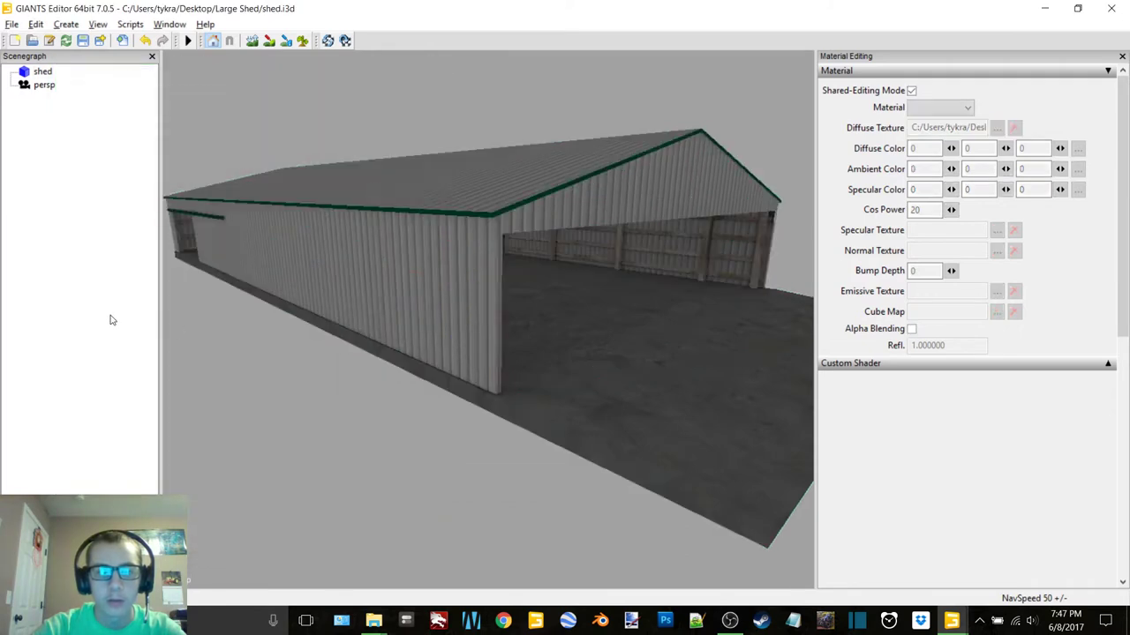
Step: Close the shed model without saving after a last look around it, and clear the Large Shed folder off the desktop
{"action": "left_click_drag", "start_coordinate": [706, 274], "coordinate": [533, 313], "text": "alt"}
{"action": "scroll", "coordinate": [581, 324], "scroll_direction": "up", "scroll_amount": 5}
{"action": "middle_click_drag", "start_coordinate": [533, 314], "coordinate": [546, 325], "text": "alt"}
{"action": "scroll", "coordinate": [549, 325], "scroll_direction": "up", "scroll_amount": 2}
{"action": "left_click", "coordinate": [1111, 8]}
{"action": "left_click", "coordinate": [597, 305]}
{"action": "left_click", "coordinate": [930, 157]}
{"action": "left_click_drag", "start_coordinate": [83, 176], "coordinate": [101, 119]}
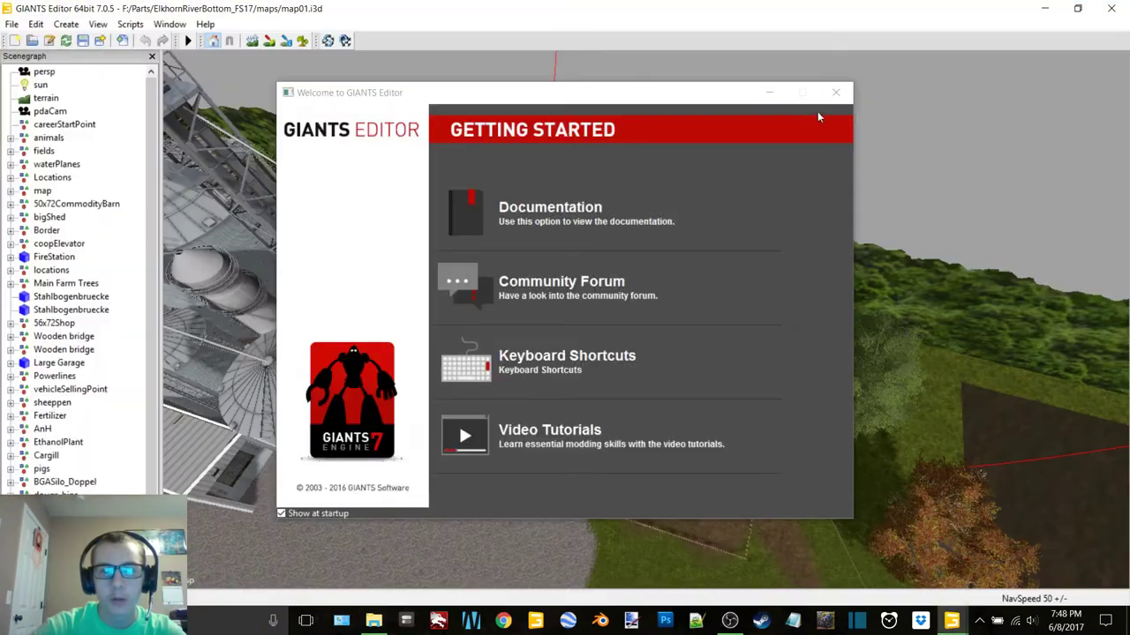
Step: Survey the ElkhornRiverBottom_FS17 map01 for usable buildings, including around the red barn, silos and long white shed, and close it without saving
{"action": "left_click", "coordinate": [819, 113]}
{"action": "left_click_drag", "start_coordinate": [911, 174], "coordinate": [593, 346], "text": "alt"}
{"action": "middle_click_drag", "start_coordinate": [593, 346], "coordinate": [651, 317], "text": "alt"}
{"action": "right_click_drag", "start_coordinate": [651, 317], "coordinate": [634, 237]}
{"action": "middle_click_drag", "start_coordinate": [633, 237], "coordinate": [649, 398], "text": "alt"}
{"action": "right_click_drag", "start_coordinate": [650, 402], "coordinate": [734, 308]}
{"action": "middle_click_drag", "start_coordinate": [558, 329], "coordinate": [433, 326], "text": "alt"}
{"action": "left_click_drag", "start_coordinate": [434, 326], "coordinate": [634, 334], "text": "alt"}
{"action": "right_click_drag", "start_coordinate": [632, 335], "coordinate": [959, 377]}
{"action": "middle_click_drag", "start_coordinate": [960, 377], "coordinate": [590, 364], "text": "alt"}
{"action": "scroll", "coordinate": [948, 398], "scroll_direction": "up", "scroll_amount": 6}
{"action": "mouse_move", "coordinate": [588, 358]}
{"action": "right_mouse_down"}
{"action": "mouse_move", "coordinate": [373, 371]}
{"action": "mouse_move", "coordinate": [383, 396]}
{"action": "mouse_move", "coordinate": [570, 450]}
{"action": "mouse_move", "coordinate": [581, 406]}
{"action": "mouse_move", "coordinate": [818, 396]}
{"action": "mouse_move", "coordinate": [620, 395]}
{"action": "mouse_move", "coordinate": [738, 319]}
{"action": "mouse_move", "coordinate": [609, 340]}
{"action": "mouse_move", "coordinate": [722, 332]}
{"action": "mouse_move", "coordinate": [646, 370]}
{"action": "mouse_move", "coordinate": [444, 391]}
{"action": "mouse_move", "coordinate": [632, 374]}
{"action": "mouse_move", "coordinate": [777, 294]}
{"action": "mouse_move", "coordinate": [655, 392]}
{"action": "mouse_move", "coordinate": [725, 388]}
{"action": "mouse_move", "coordinate": [506, 469]}
{"action": "mouse_move", "coordinate": [723, 338]}
{"action": "mouse_move", "coordinate": [857, 352]}
{"action": "mouse_move", "coordinate": [526, 532]}
{"action": "mouse_move", "coordinate": [514, 426]}
{"action": "mouse_move", "coordinate": [732, 285]}
{"action": "mouse_move", "coordinate": [575, 296]}
{"action": "mouse_move", "coordinate": [550, 393]}
{"action": "mouse_move", "coordinate": [913, 226]}
{"action": "mouse_move", "coordinate": [775, 326]}
{"action": "mouse_move", "coordinate": [764, 310]}
{"action": "mouse_move", "coordinate": [549, 370]}
{"action": "mouse_move", "coordinate": [752, 256]}
{"action": "mouse_move", "coordinate": [622, 256]}
{"action": "mouse_move", "coordinate": [892, 277]}
{"action": "mouse_move", "coordinate": [782, 306]}
{"action": "mouse_move", "coordinate": [502, 288]}
{"action": "mouse_move", "coordinate": [754, 258]}
{"action": "mouse_move", "coordinate": [774, 315]}
{"action": "mouse_move", "coordinate": [658, 270]}
{"action": "mouse_move", "coordinate": [577, 300]}
{"action": "mouse_move", "coordinate": [557, 420]}
{"action": "mouse_move", "coordinate": [877, 156]}
{"action": "mouse_move", "coordinate": [459, 242]}
{"action": "mouse_move", "coordinate": [650, 398]}
{"action": "mouse_move", "coordinate": [690, 291]}
{"action": "mouse_move", "coordinate": [661, 353]}
{"action": "mouse_move", "coordinate": [626, 347]}
{"action": "mouse_move", "coordinate": [680, 317]}
{"action": "mouse_move", "coordinate": [827, 317]}
{"action": "mouse_move", "coordinate": [580, 313]}
{"action": "mouse_move", "coordinate": [615, 305]}
{"action": "mouse_move", "coordinate": [500, 324]}
{"action": "mouse_move", "coordinate": [693, 397]}
{"action": "mouse_move", "coordinate": [567, 308]}
{"action": "mouse_move", "coordinate": [597, 369]}
{"action": "mouse_move", "coordinate": [516, 533]}
{"action": "mouse_move", "coordinate": [771, 283]}
{"action": "mouse_move", "coordinate": [789, 313]}
{"action": "mouse_move", "coordinate": [662, 381]}
{"action": "mouse_move", "coordinate": [734, 325]}
{"action": "mouse_move", "coordinate": [668, 334]}
{"action": "mouse_move", "coordinate": [826, 281]}
{"action": "mouse_move", "coordinate": [540, 402]}
{"action": "mouse_move", "coordinate": [604, 371]}
{"action": "mouse_move", "coordinate": [556, 405]}
{"action": "mouse_move", "coordinate": [608, 386]}
{"action": "mouse_move", "coordinate": [865, 371]}
{"action": "mouse_move", "coordinate": [921, 388]}
{"action": "mouse_move", "coordinate": [686, 366]}
{"action": "mouse_move", "coordinate": [694, 319]}
{"action": "mouse_move", "coordinate": [679, 348]}
{"action": "mouse_move", "coordinate": [429, 356]}
{"action": "mouse_move", "coordinate": [549, 368]}
{"action": "mouse_move", "coordinate": [548, 376]}
{"action": "mouse_move", "coordinate": [497, 383]}
{"action": "mouse_move", "coordinate": [621, 361]}
{"action": "mouse_move", "coordinate": [353, 373]}
{"action": "mouse_move", "coordinate": [631, 361]}
{"action": "mouse_move", "coordinate": [616, 375]}
{"action": "mouse_move", "coordinate": [488, 357]}
{"action": "mouse_move", "coordinate": [622, 367]}
{"action": "mouse_move", "coordinate": [606, 377]}
{"action": "mouse_move", "coordinate": [858, 355]}
{"action": "mouse_move", "coordinate": [775, 382]}
{"action": "mouse_move", "coordinate": [588, 399]}
{"action": "mouse_move", "coordinate": [999, 445]}
{"action": "right_mouse_up"}
{"action": "scroll", "coordinate": [782, 299], "scroll_direction": "up", "scroll_amount": 1}
{"action": "scroll", "coordinate": [787, 298], "scroll_direction": "up", "scroll_amount": 1}
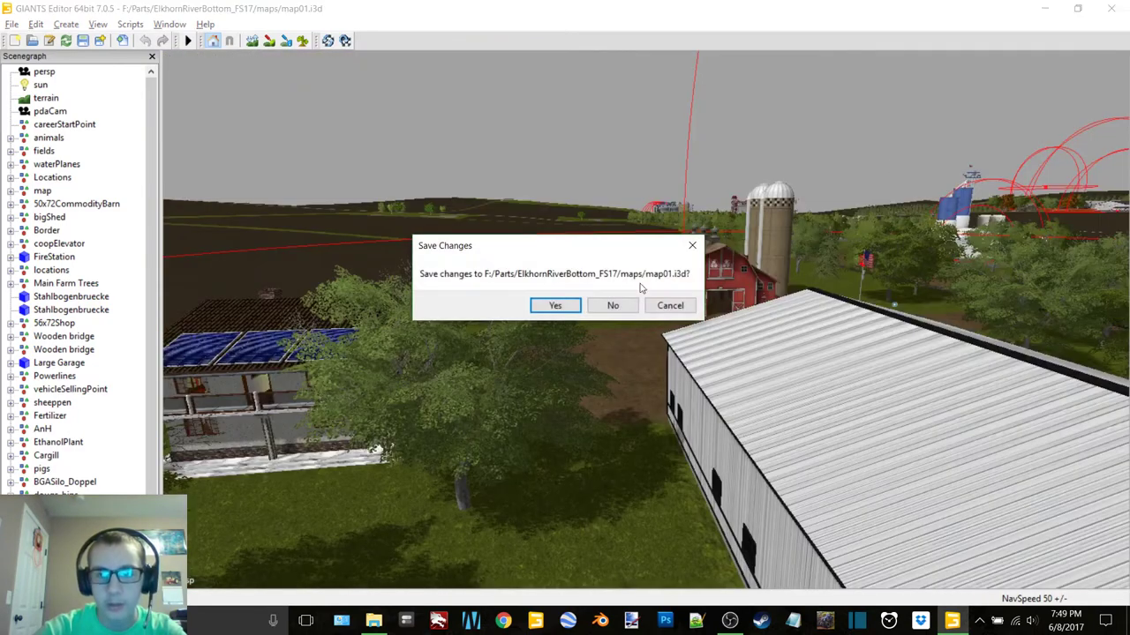
{"action": "left_click", "coordinate": [607, 305]}
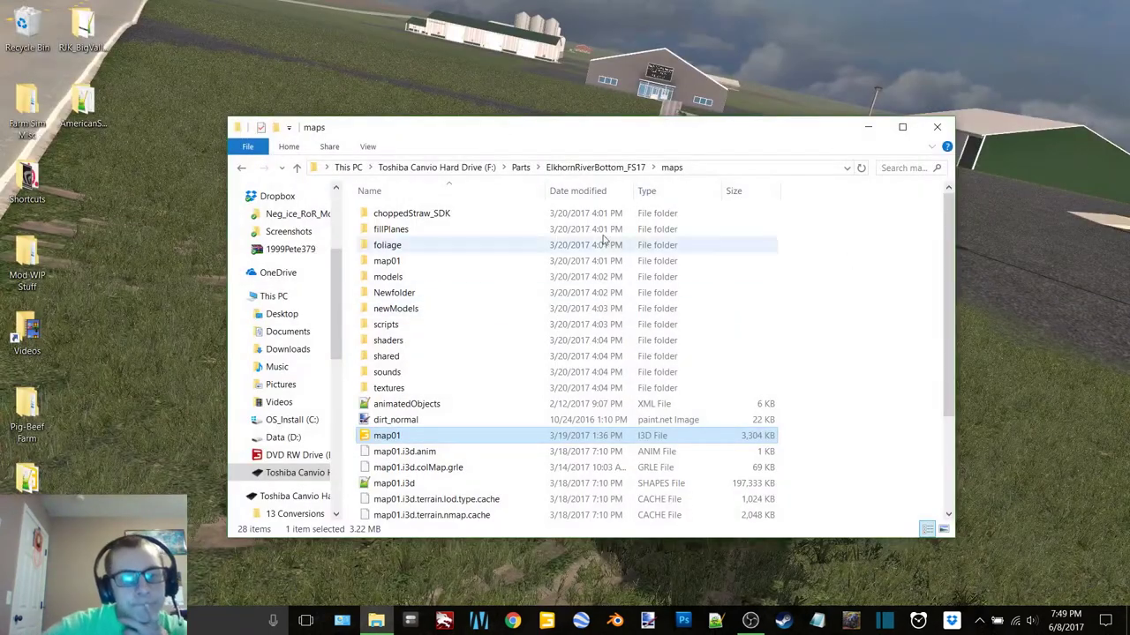
Step: Go back to the Parts folder and look through the shed01 and shed02 folders of 2kMapObjectPack
{"action": "left_click", "coordinate": [242, 169]}
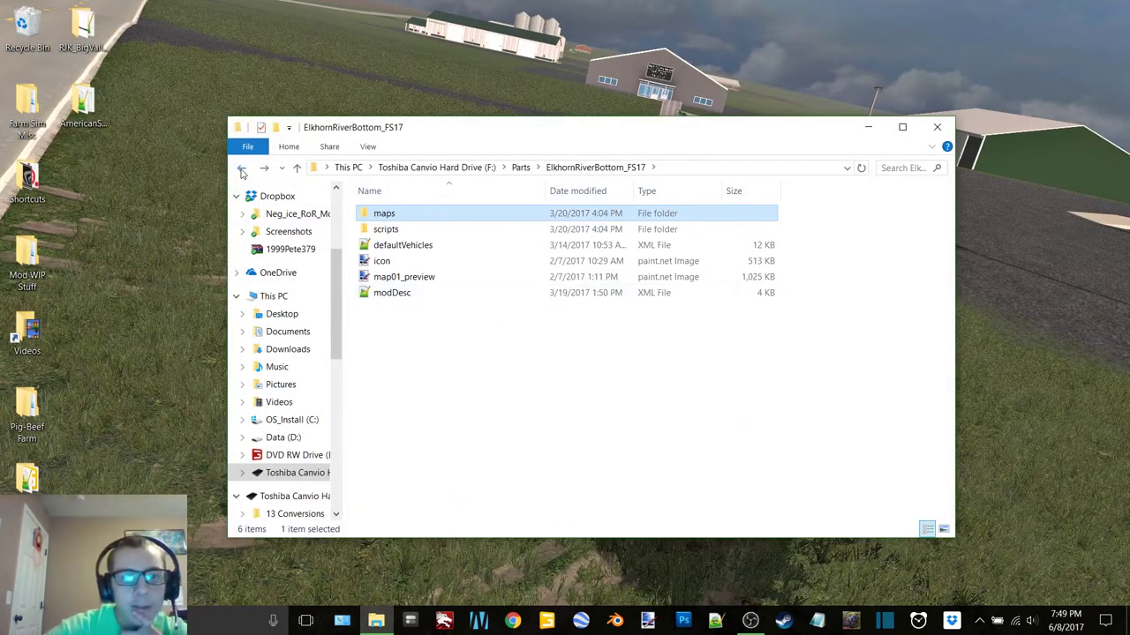
{"action": "left_click", "coordinate": [241, 169]}
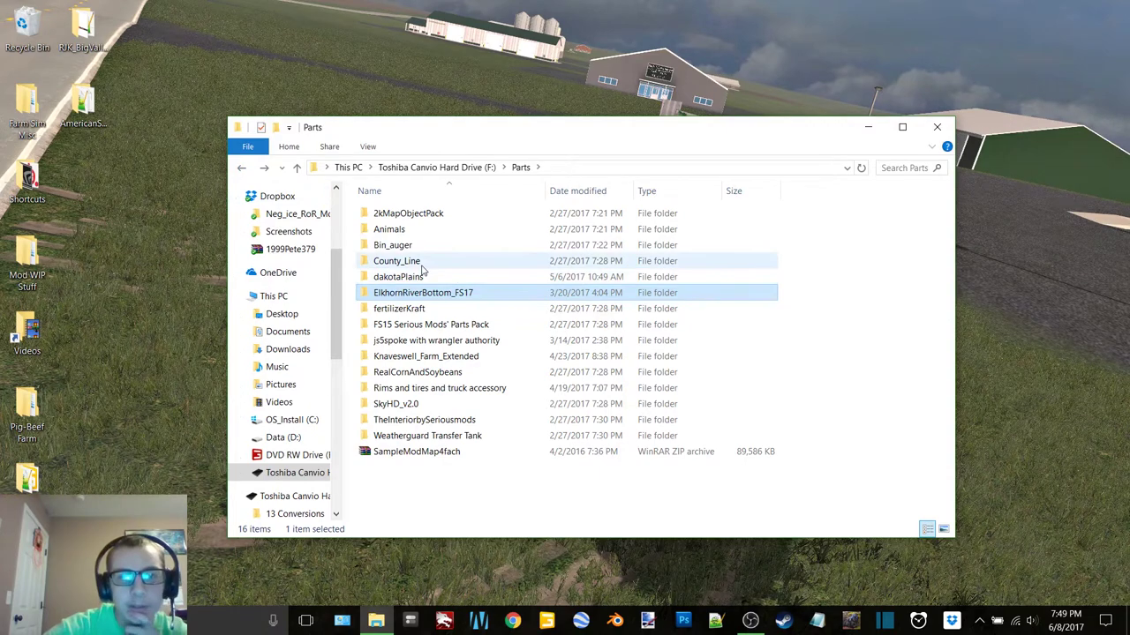
{"action": "double_click", "coordinate": [422, 215]}
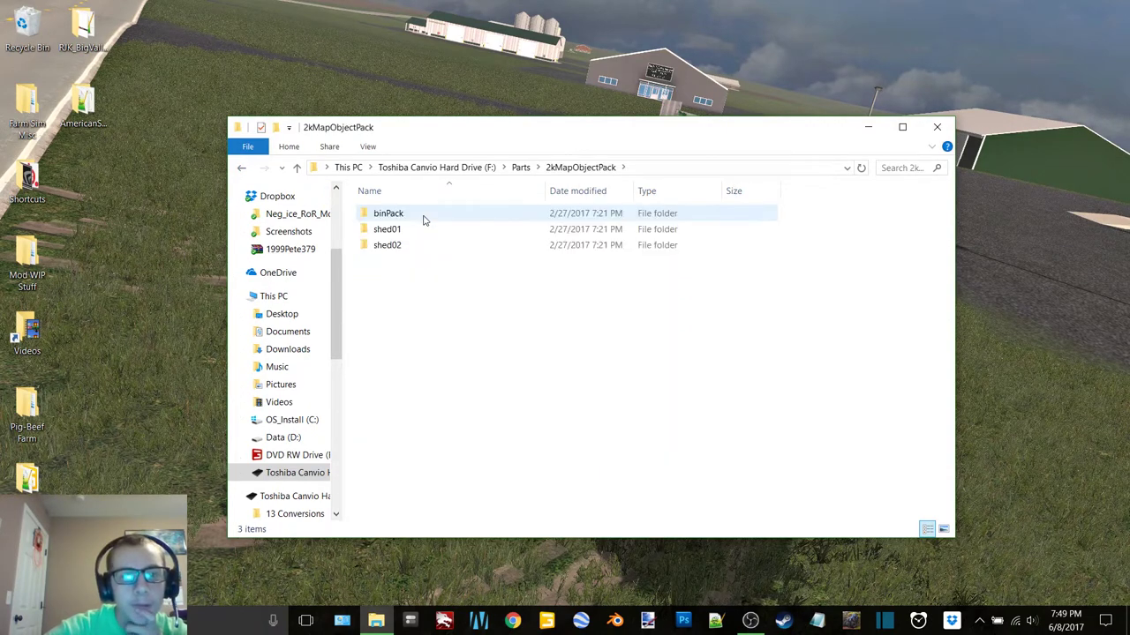
{"action": "double_click", "coordinate": [456, 229]}
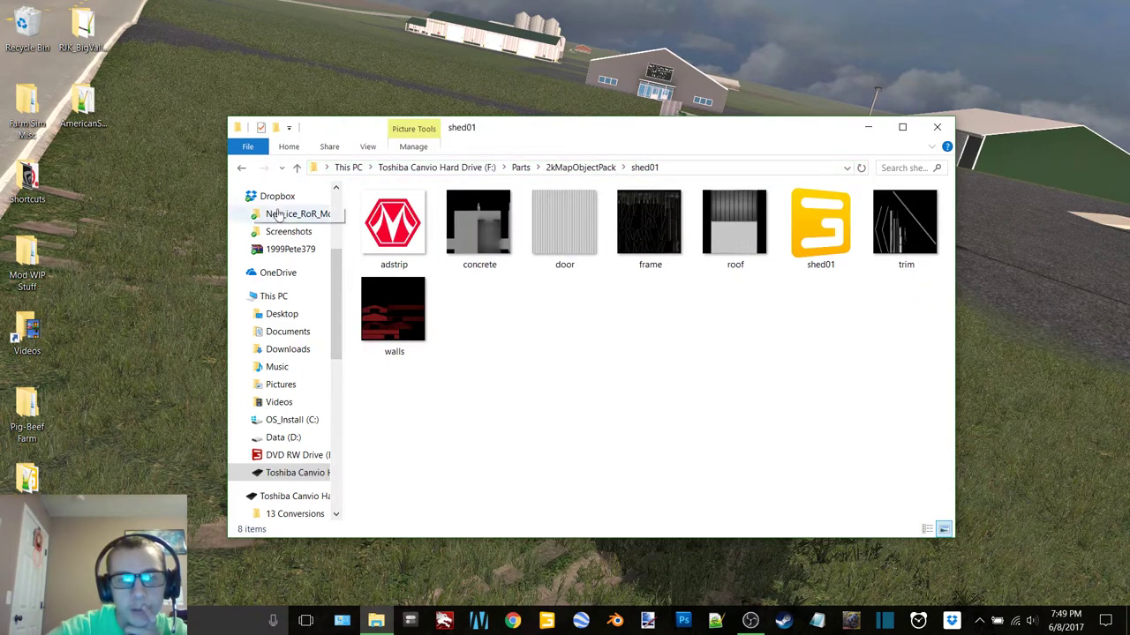
{"action": "left_click", "coordinate": [243, 167]}
{"action": "double_click", "coordinate": [396, 245]}
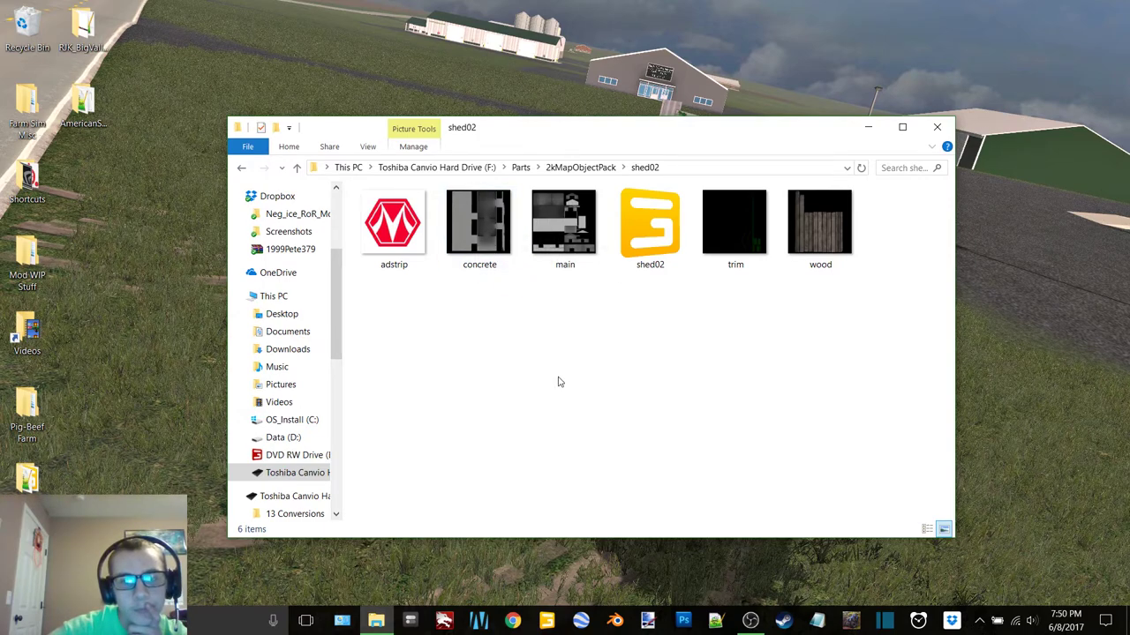
{"action": "left_click", "coordinate": [242, 173]}
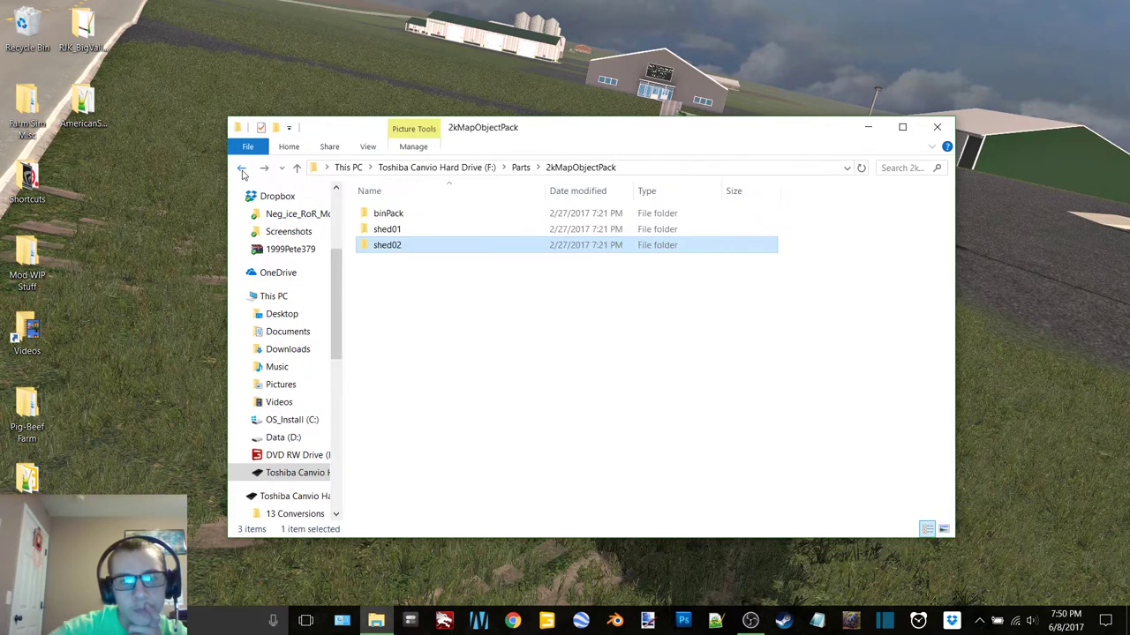
{"action": "double_click", "coordinate": [422, 231]}
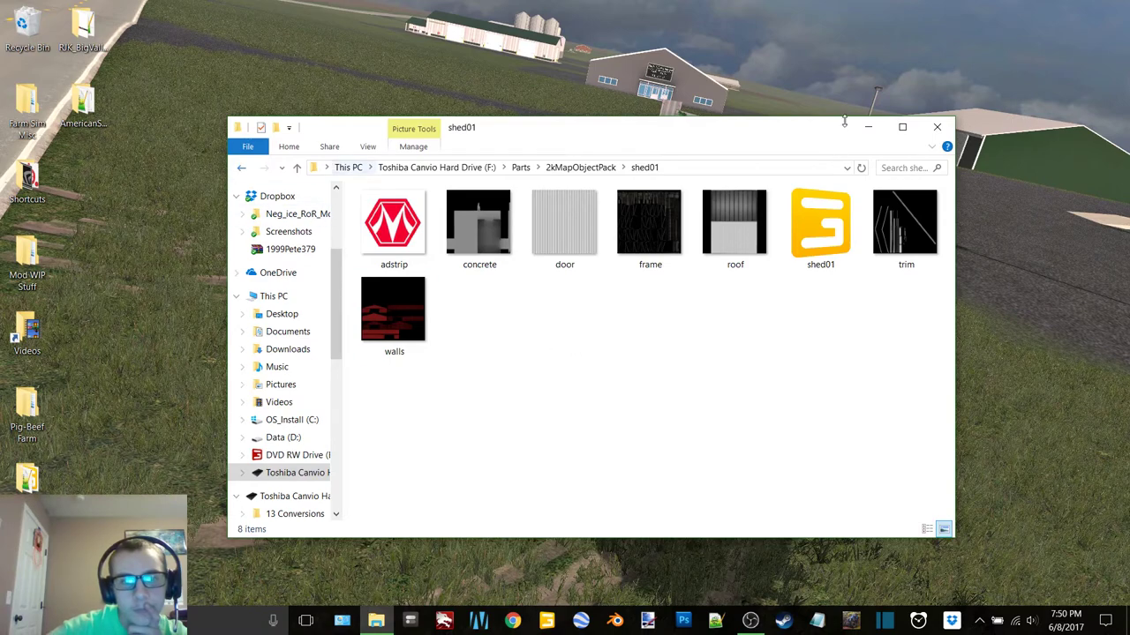
Step: Browse Mod WIP Stuff\Map Projects\Eastern Dakota Farms\map\Models down to the Repair Shop's Second Shop\Models\2kMapObjectPack\shed01 textures in a second window
{"action": "double_click", "coordinate": [44, 254]}
{"action": "double_click", "coordinate": [441, 272]}
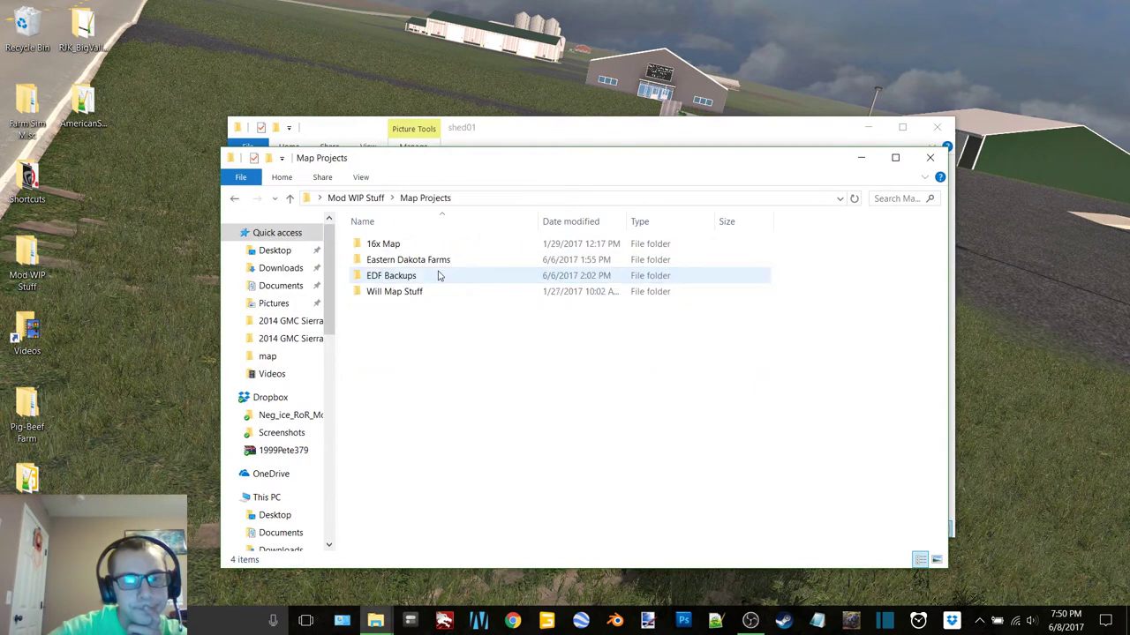
{"action": "double_click", "coordinate": [423, 263]}
{"action": "double_click", "coordinate": [423, 261]}
{"action": "double_click", "coordinate": [415, 291]}
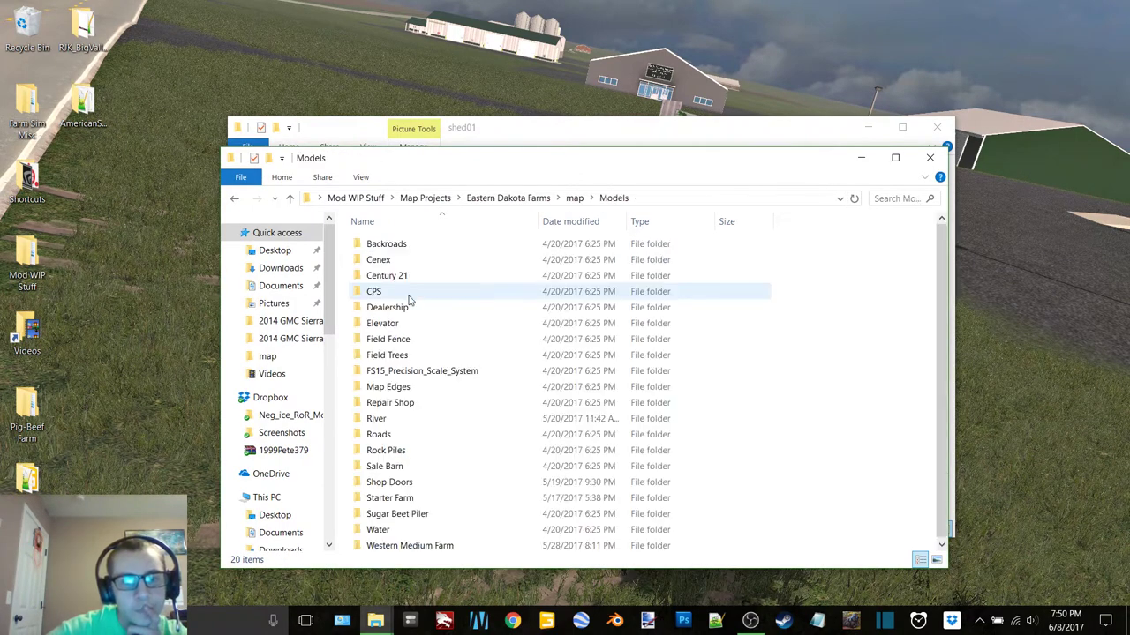
{"action": "double_click", "coordinate": [404, 402]}
{"action": "double_click", "coordinate": [421, 250]}
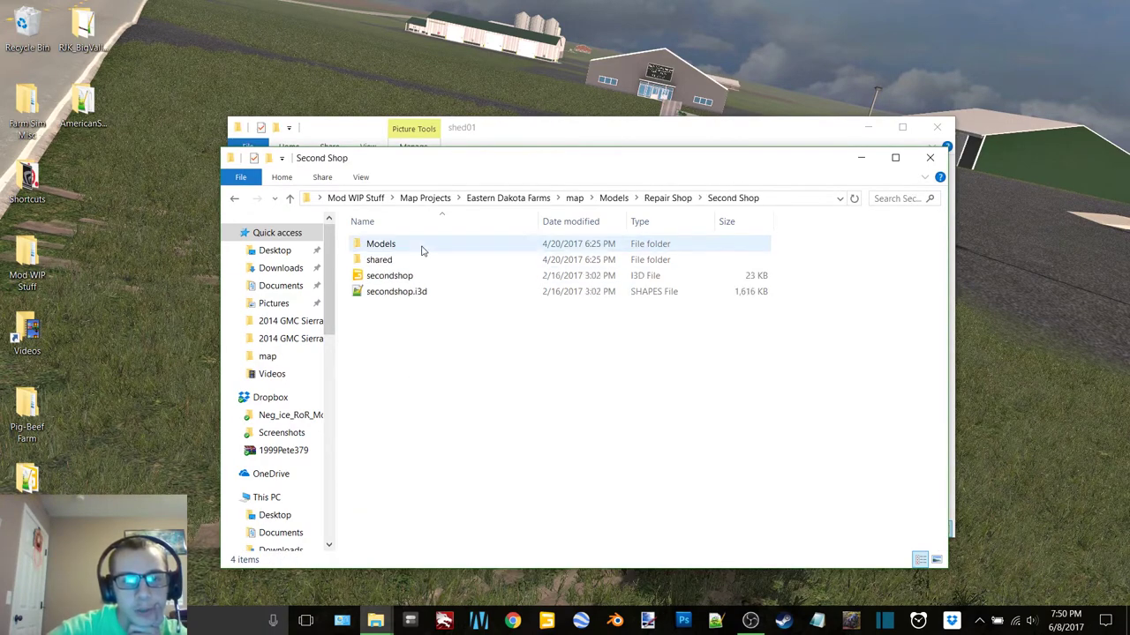
{"action": "double_click", "coordinate": [412, 250]}
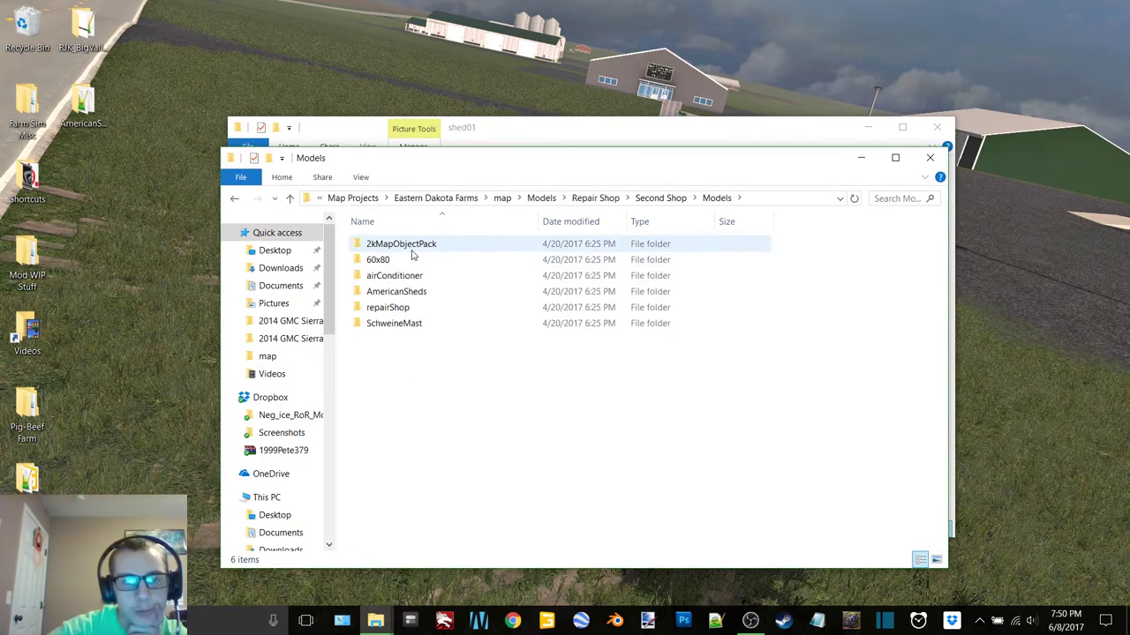
{"action": "double_click", "coordinate": [412, 251]}
{"action": "double_click", "coordinate": [411, 251]}
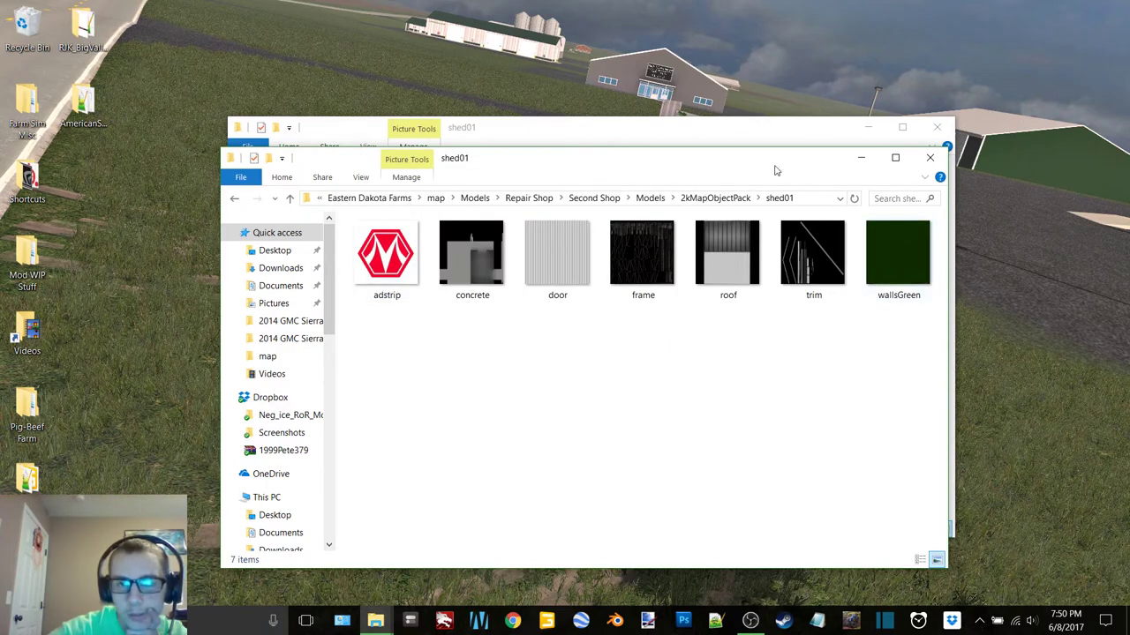
Step: Compare the two shed01 folders and copy shed01 and shed02 from Parts\2kMapObjectPack into the Pig-Beef Farm folder
{"action": "left_click", "coordinate": [749, 143]}
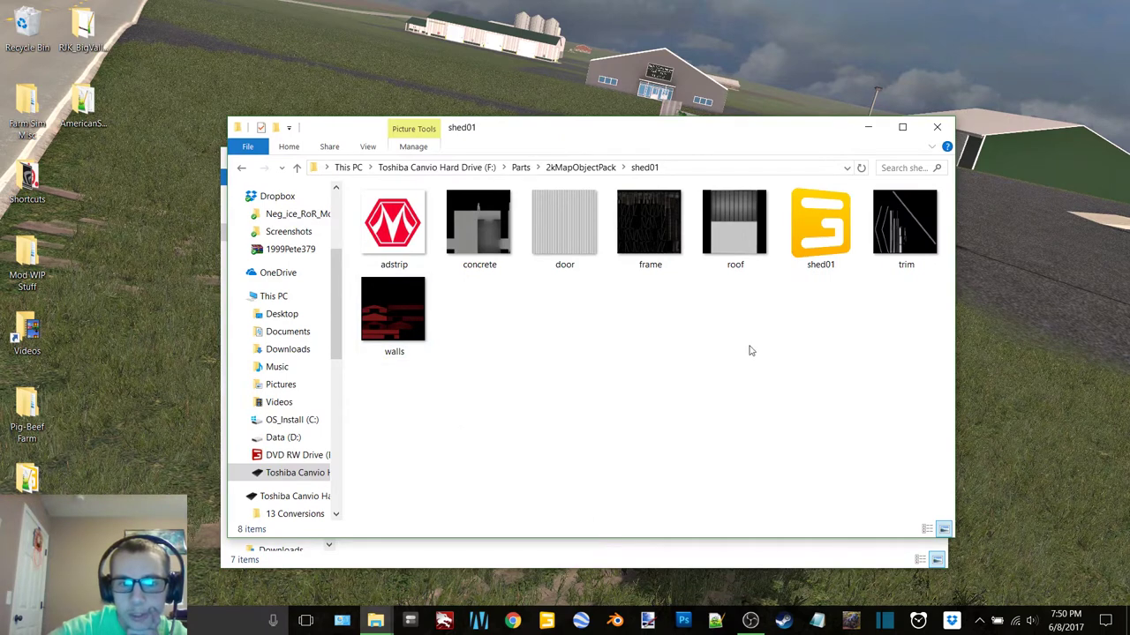
{"action": "left_click", "coordinate": [633, 557]}
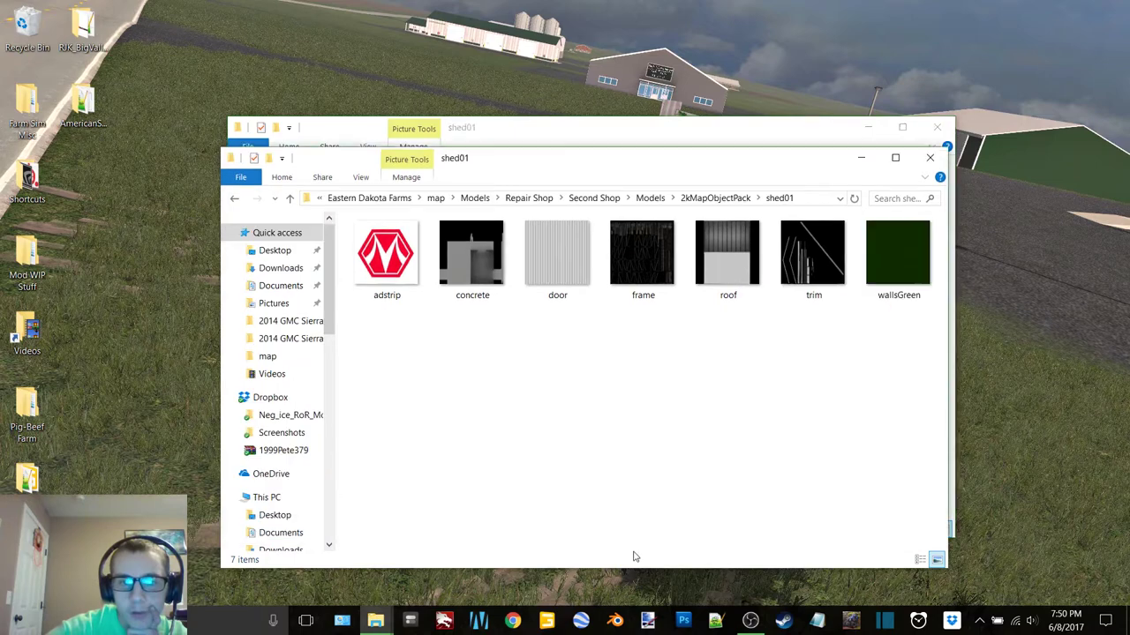
{"action": "left_click", "coordinate": [780, 133]}
{"action": "left_click", "coordinate": [240, 166]}
{"action": "left_click_drag", "start_coordinate": [416, 261], "coordinate": [446, 231]}
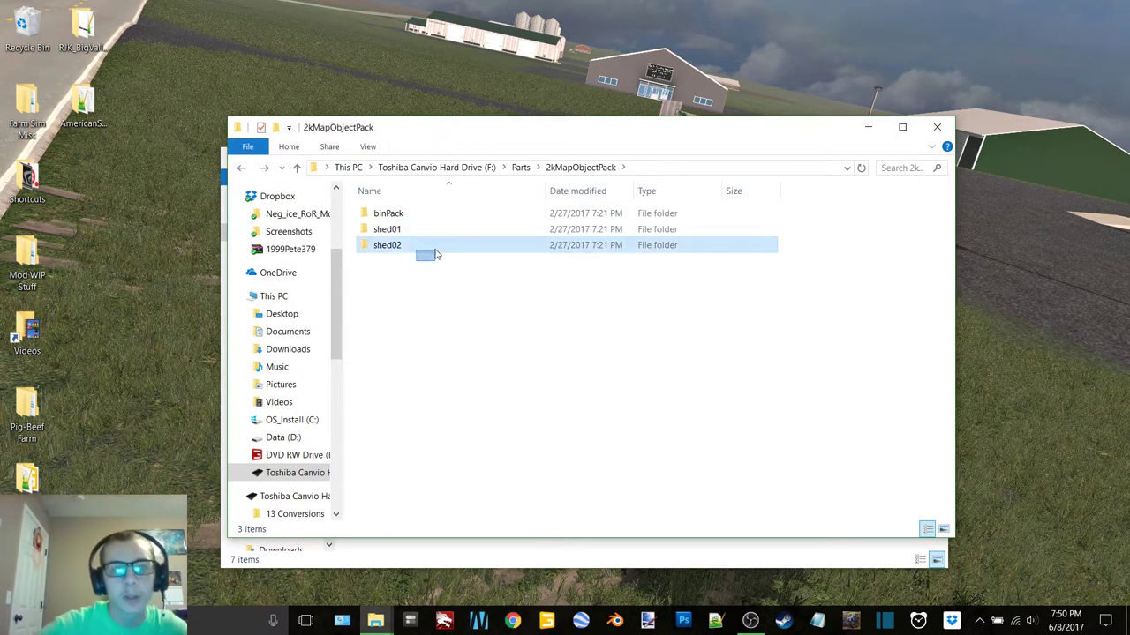
{"action": "double_click", "coordinate": [26, 416]}
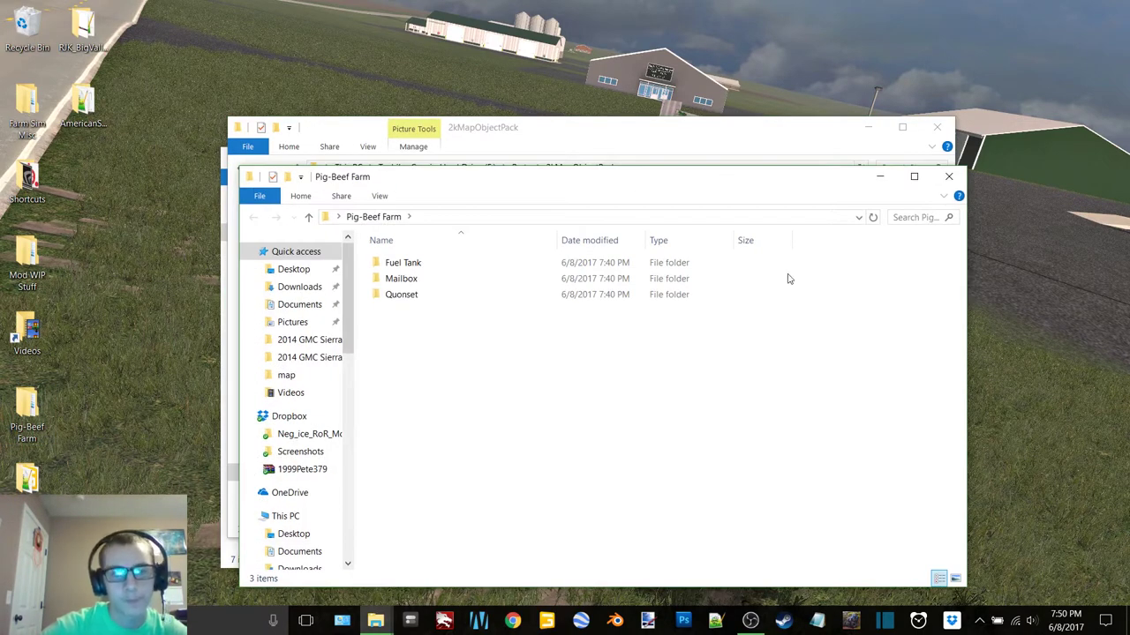
{"action": "key", "text": "ctrl+v"}
{"action": "left_click", "coordinate": [946, 178]}
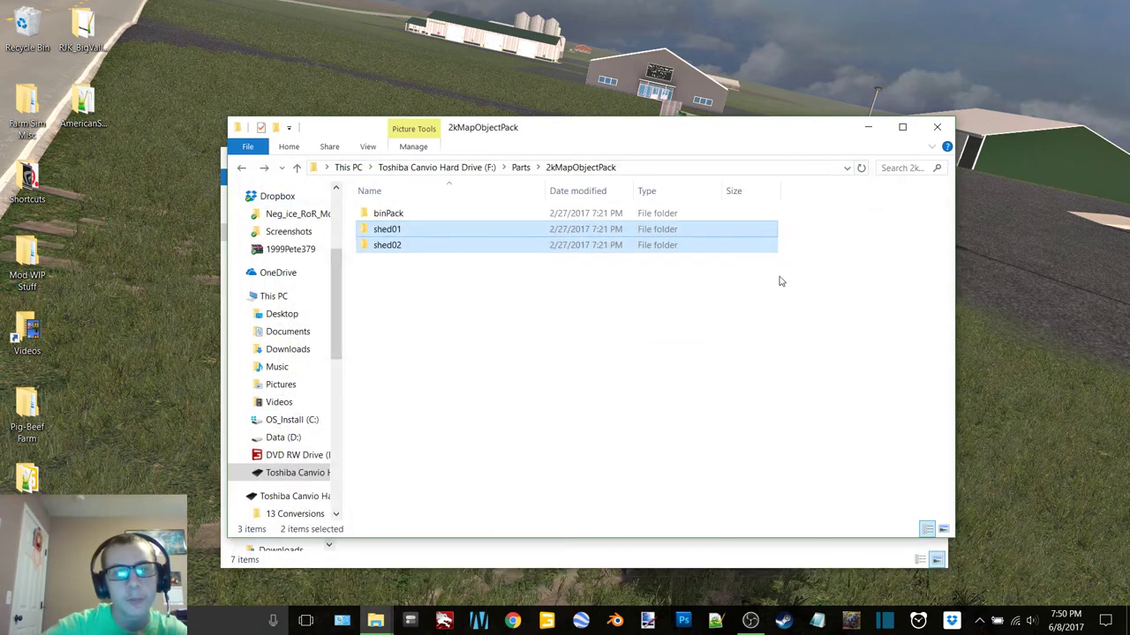
Step: Close the 2kMapObjectPack window and the second window with the Eastern Dakota Farms shed01 textures
{"action": "left_click", "coordinate": [757, 315]}
{"action": "left_click", "coordinate": [943, 128]}
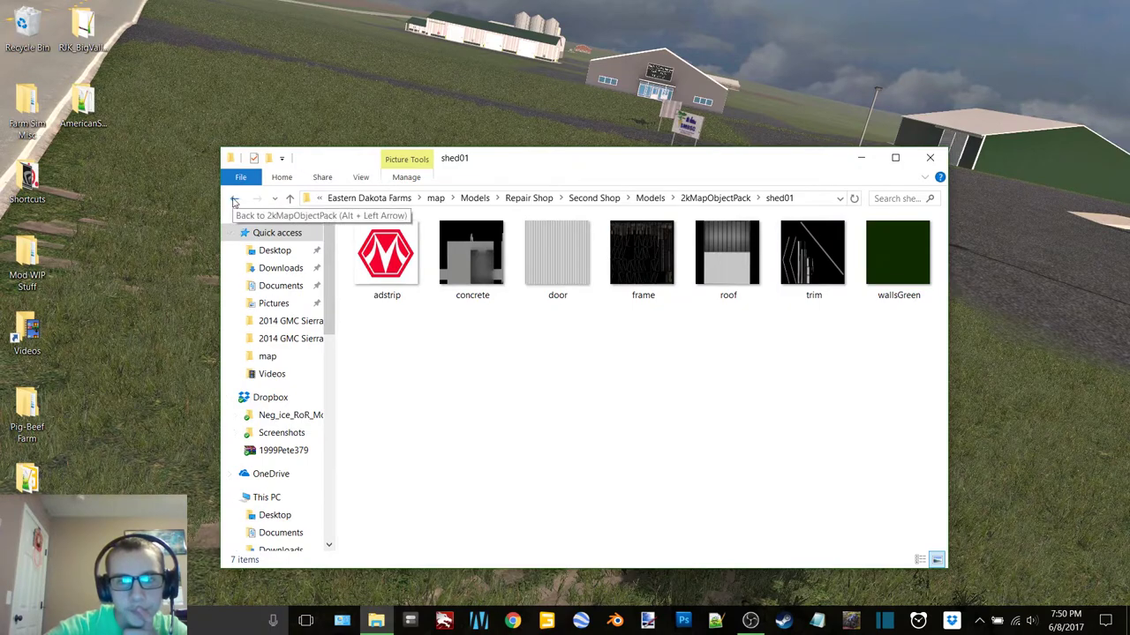
{"action": "left_click", "coordinate": [233, 197]}
{"action": "left_click", "coordinate": [234, 198]}
{"action": "left_click", "coordinate": [931, 158]}
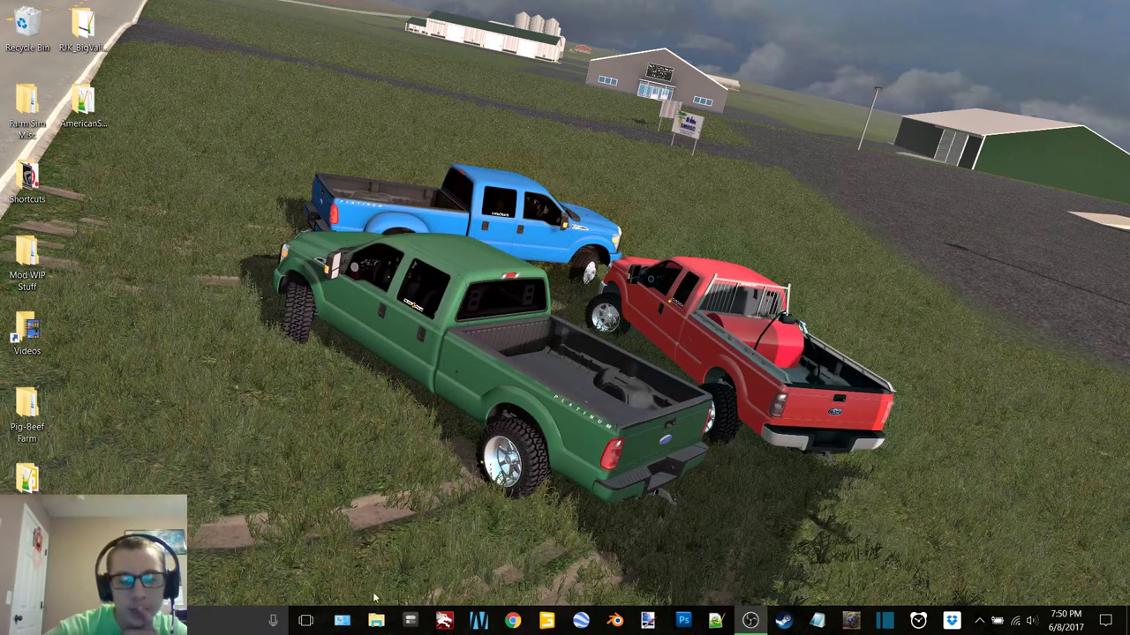
Step: Reopen the Parts folder on the Toshiba Canvio drive and look through Weatherguard Transfer Tank and its Textures folder
{"action": "left_click", "coordinate": [376, 621]}
{"action": "scroll", "coordinate": [291, 397], "scroll_direction": "down", "scroll_amount": 2}
{"action": "scroll", "coordinate": [298, 436], "scroll_direction": "down", "scroll_amount": 2}
{"action": "left_click", "coordinate": [288, 474]}
{"action": "scroll", "coordinate": [494, 415], "scroll_direction": "down", "scroll_amount": 2}
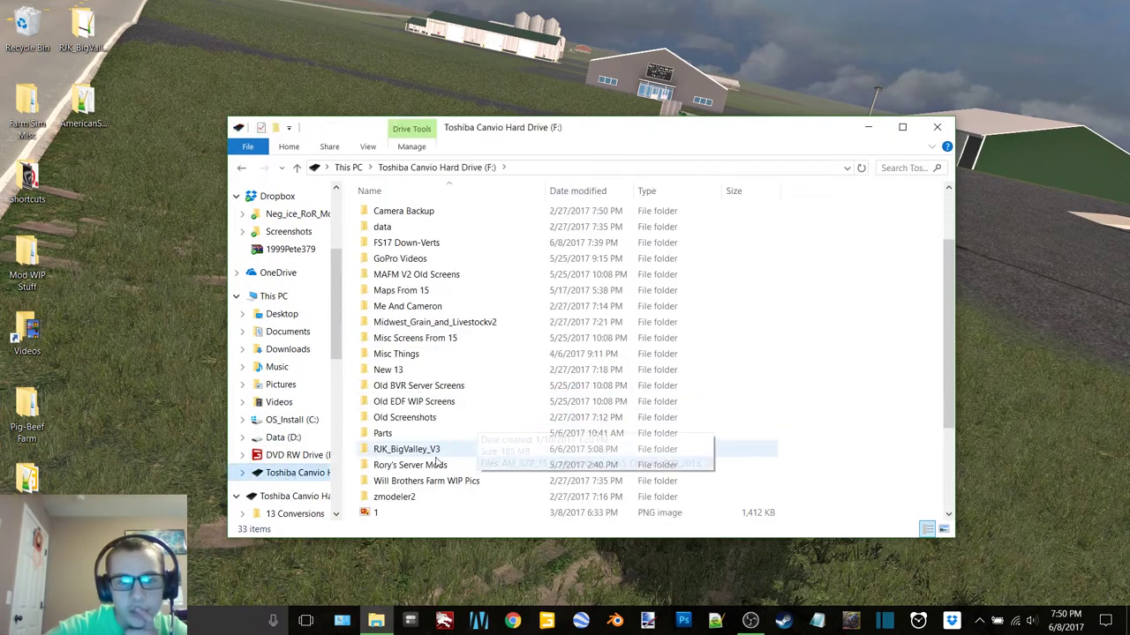
{"action": "double_click", "coordinate": [386, 433]}
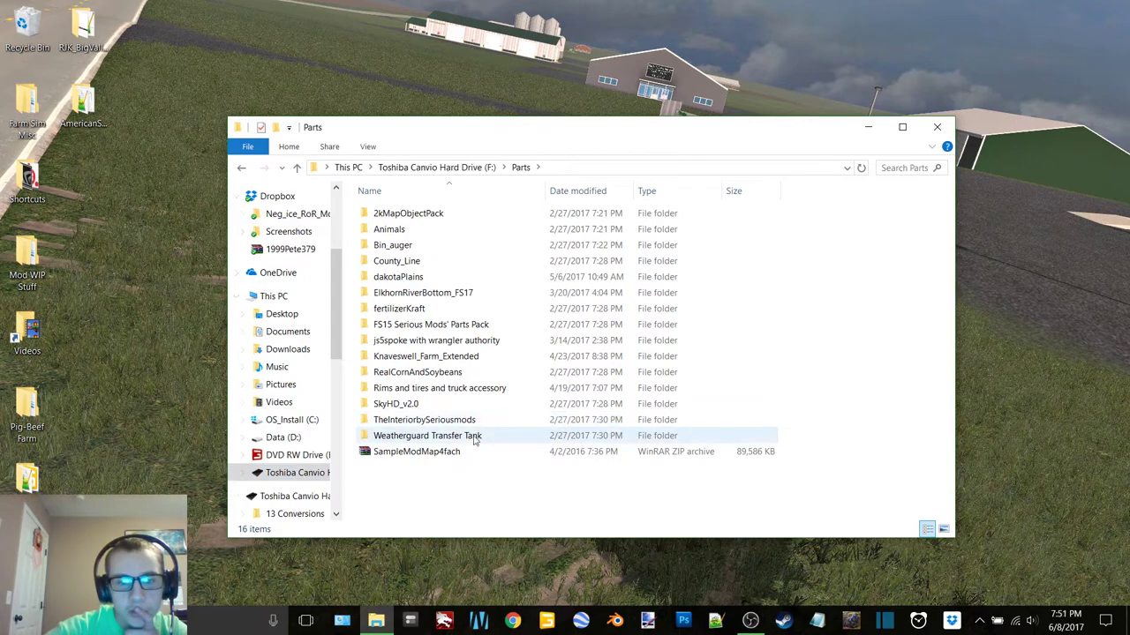
{"action": "double_click", "coordinate": [427, 435]}
{"action": "double_click", "coordinate": [424, 216]}
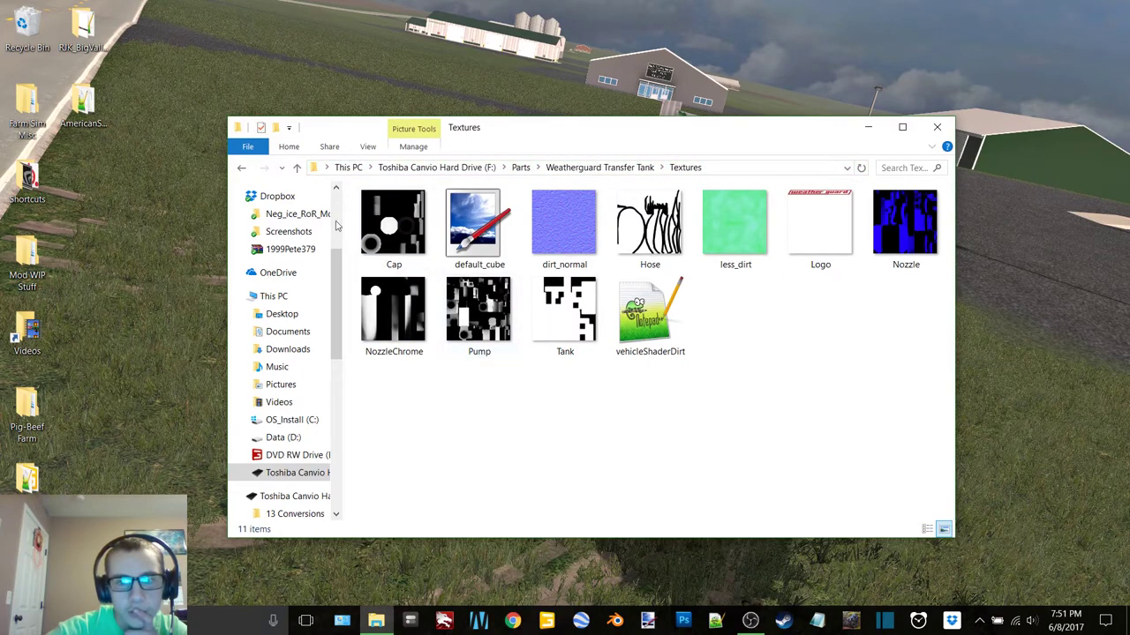
{"action": "left_click", "coordinate": [240, 169]}
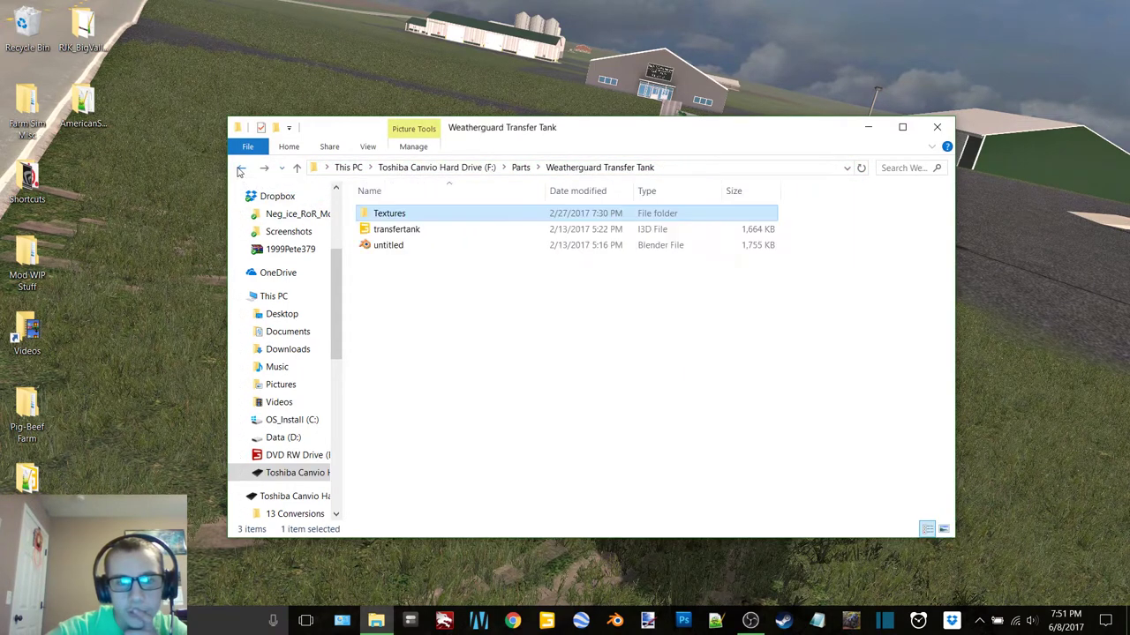
{"action": "left_click", "coordinate": [242, 168]}
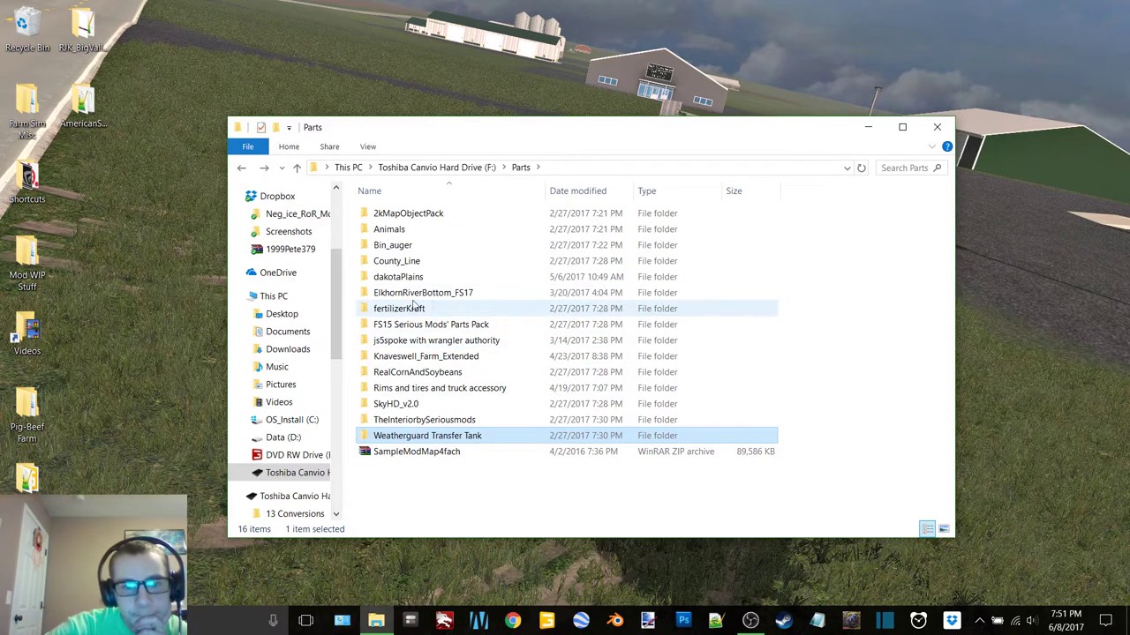
Step: Look into the County_Line map folder in Parts and scan the folder list at the root of the Toshiba Canvio drive
{"action": "double_click", "coordinate": [414, 263]}
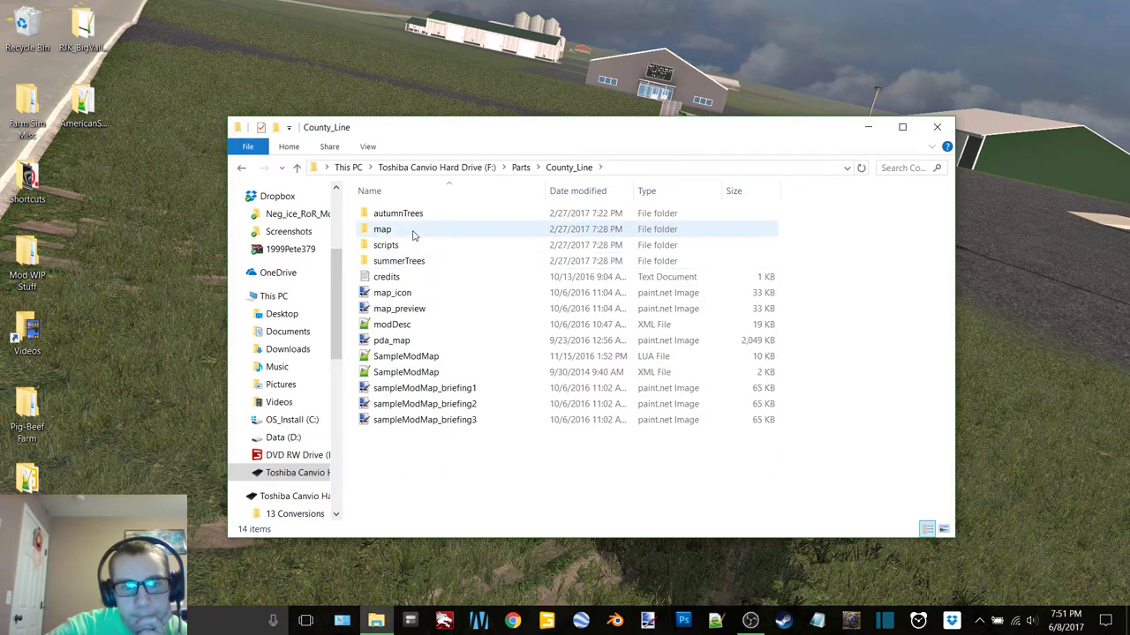
{"action": "double_click", "coordinate": [412, 231]}
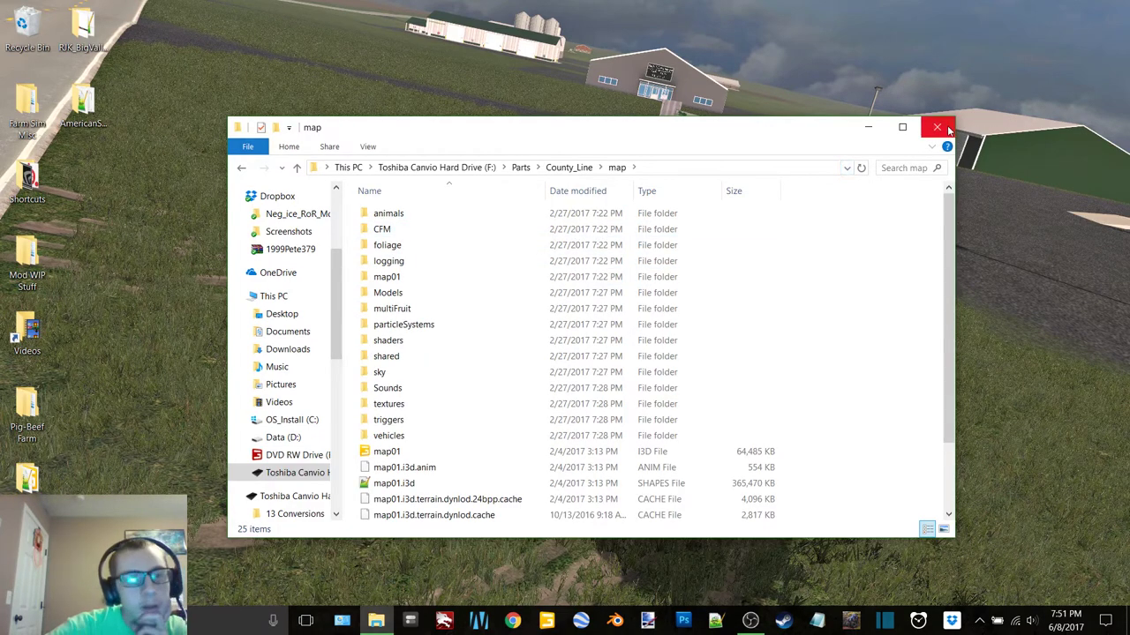
{"action": "left_click", "coordinate": [242, 170]}
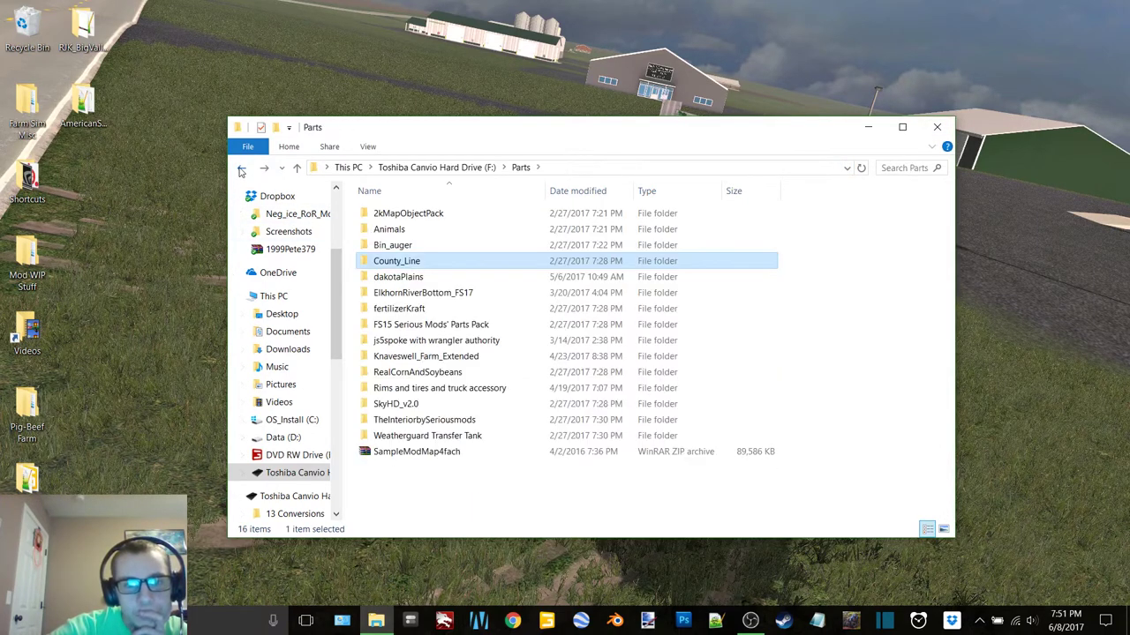
{"action": "left_click", "coordinate": [242, 170]}
{"action": "scroll", "coordinate": [490, 431], "scroll_direction": "down", "scroll_amount": 2}
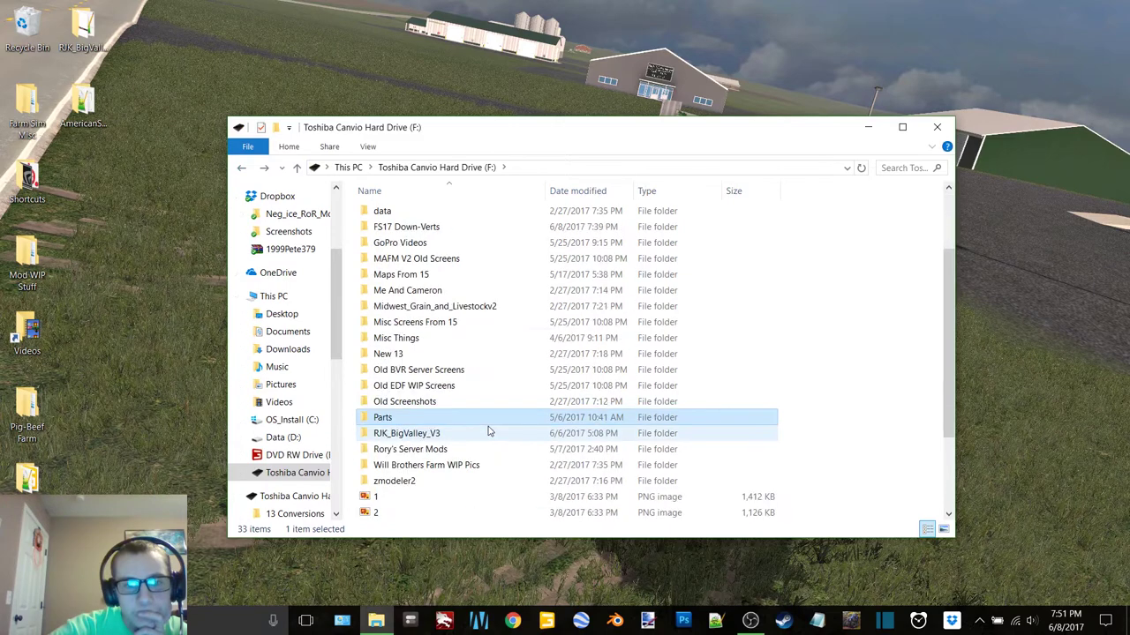
{"action": "scroll", "coordinate": [509, 427], "scroll_direction": "down", "scroll_amount": 3}
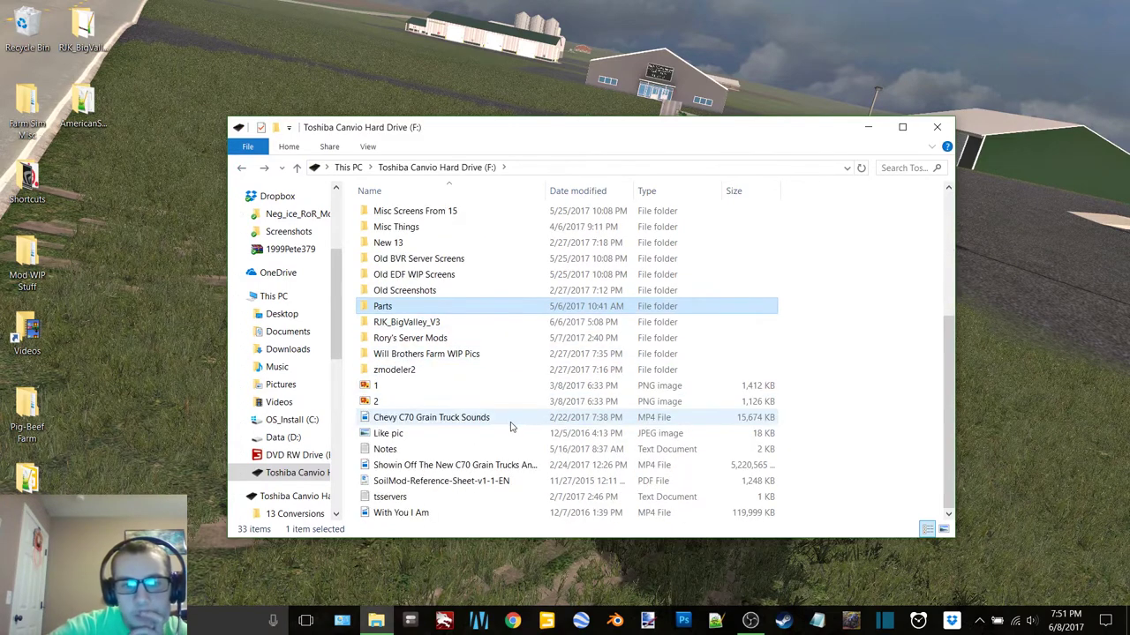
{"action": "scroll", "coordinate": [477, 441], "scroll_direction": "up", "scroll_amount": 5}
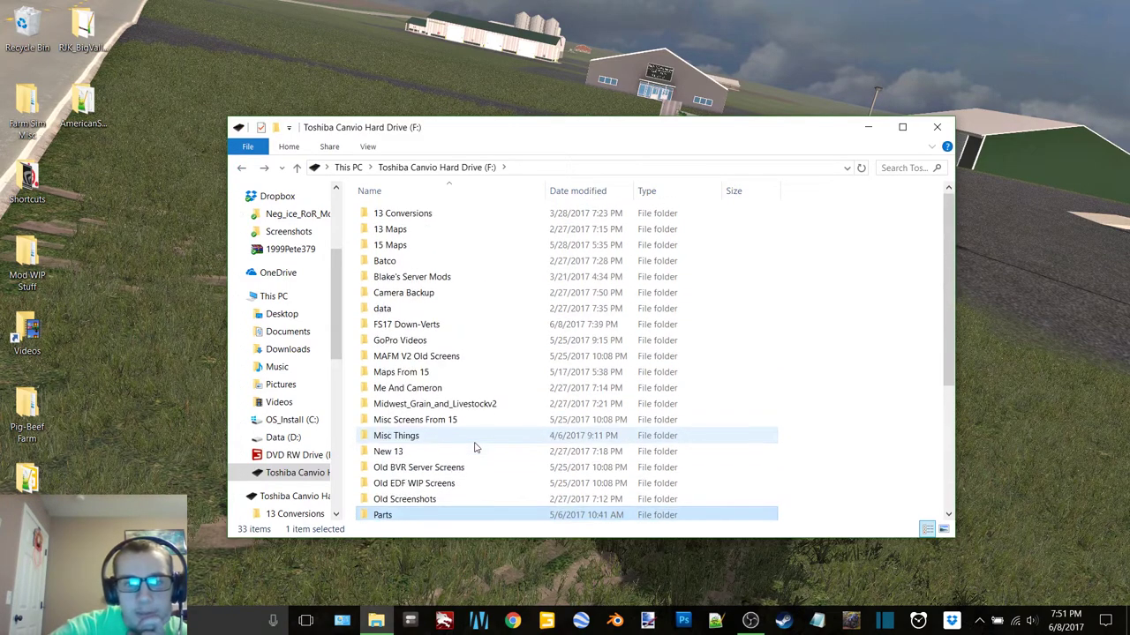
Step: Search the whole PC for "central" and replace the search term with "valley"
{"action": "left_click", "coordinate": [281, 300]}
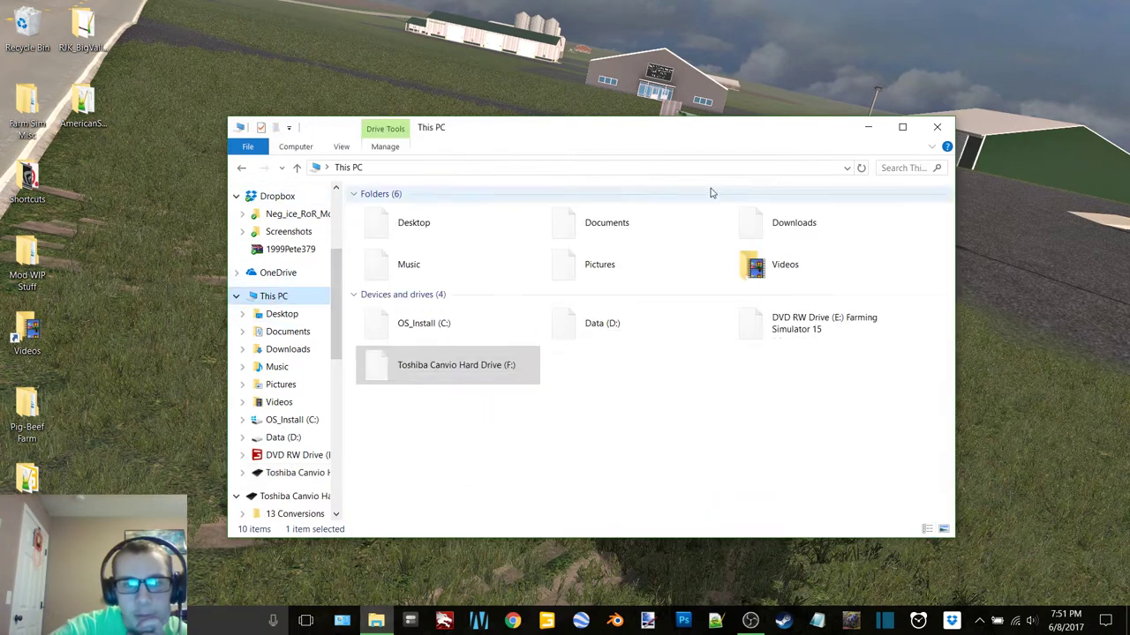
{"action": "left_click", "coordinate": [890, 166]}
{"action": "type", "text": "central"}
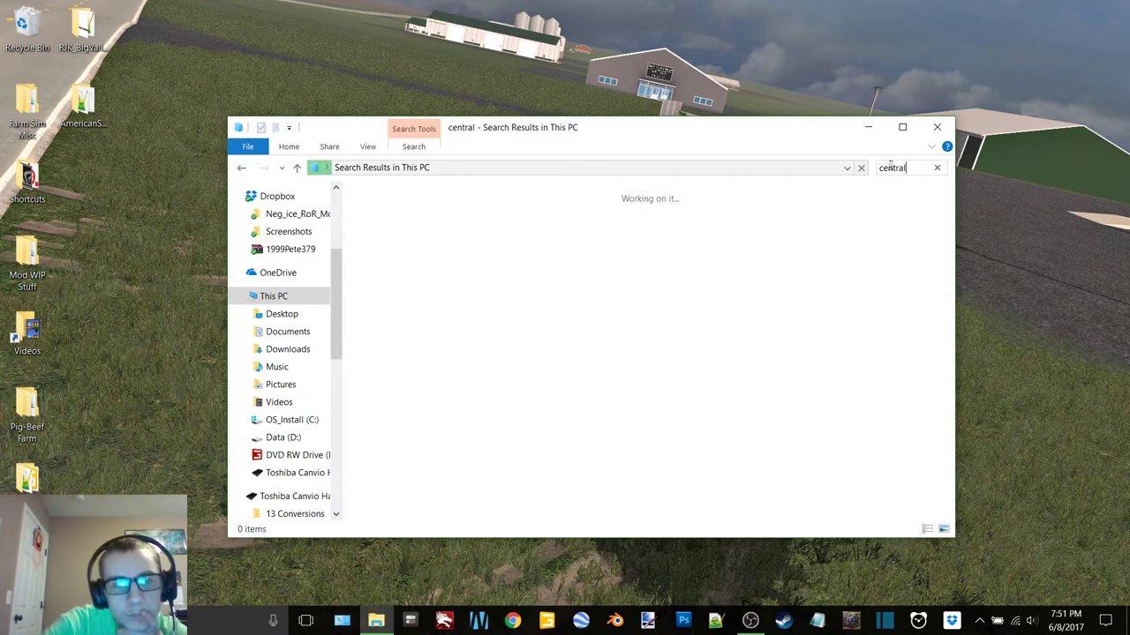
{"action": "key", "text": "BackSpace"}
{"action": "key", "text": "BackSpace"}
{"action": "key", "text": "BackSpace"}
{"action": "key", "text": "BackSpace"}
{"action": "key", "text": "BackSpace"}
{"action": "key", "text": "BackSpace"}
{"action": "key", "text": "BackSpace"}
{"action": "type", "text": "valley"}
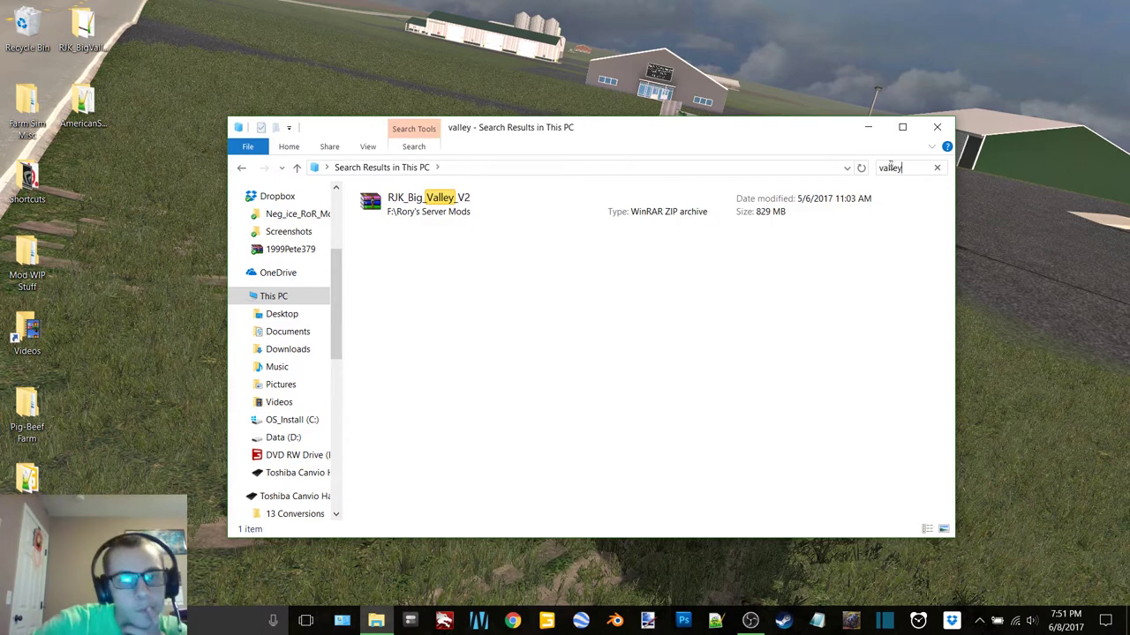
Step: Search the whole PC for "central" again and close the file window
{"action": "left_click", "coordinate": [939, 170]}
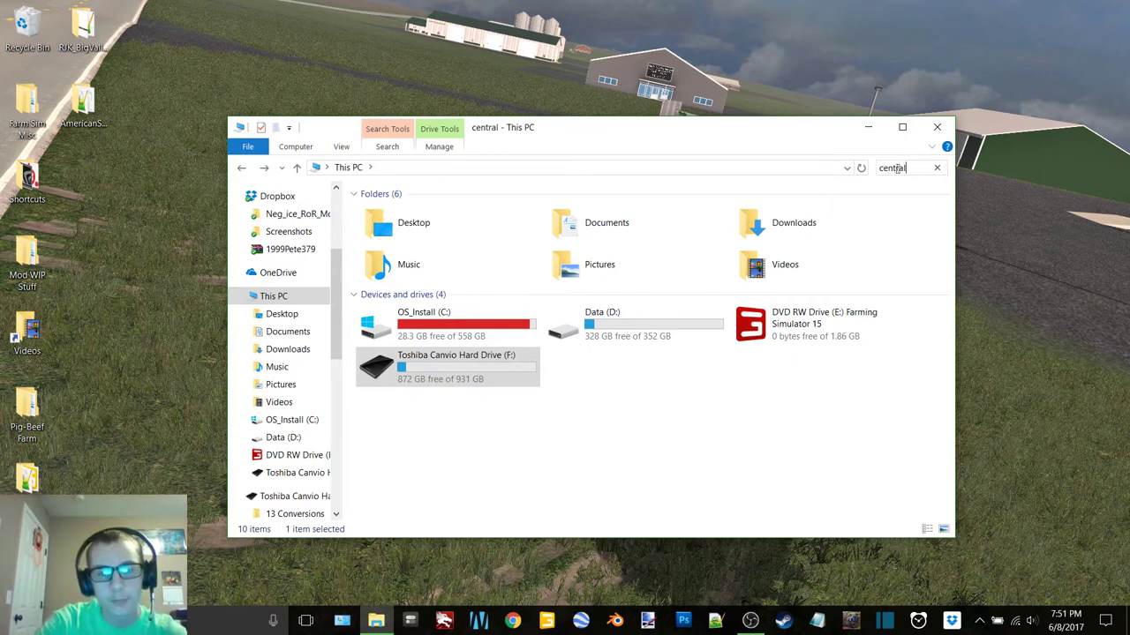
{"action": "key", "text": "Return"}
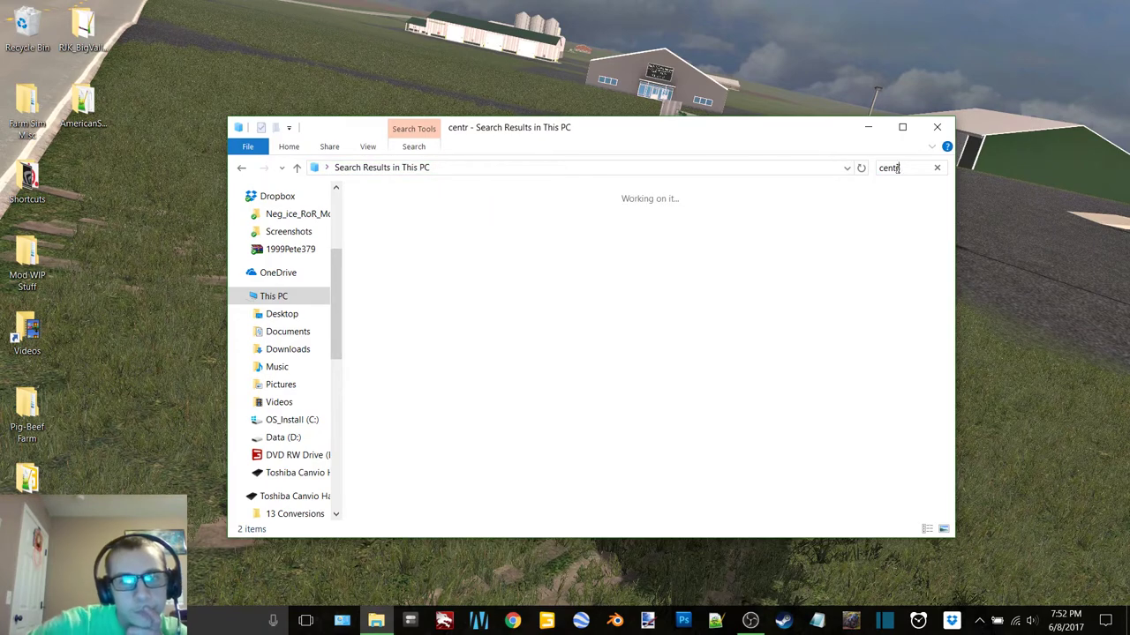
{"action": "left_click", "coordinate": [937, 126]}
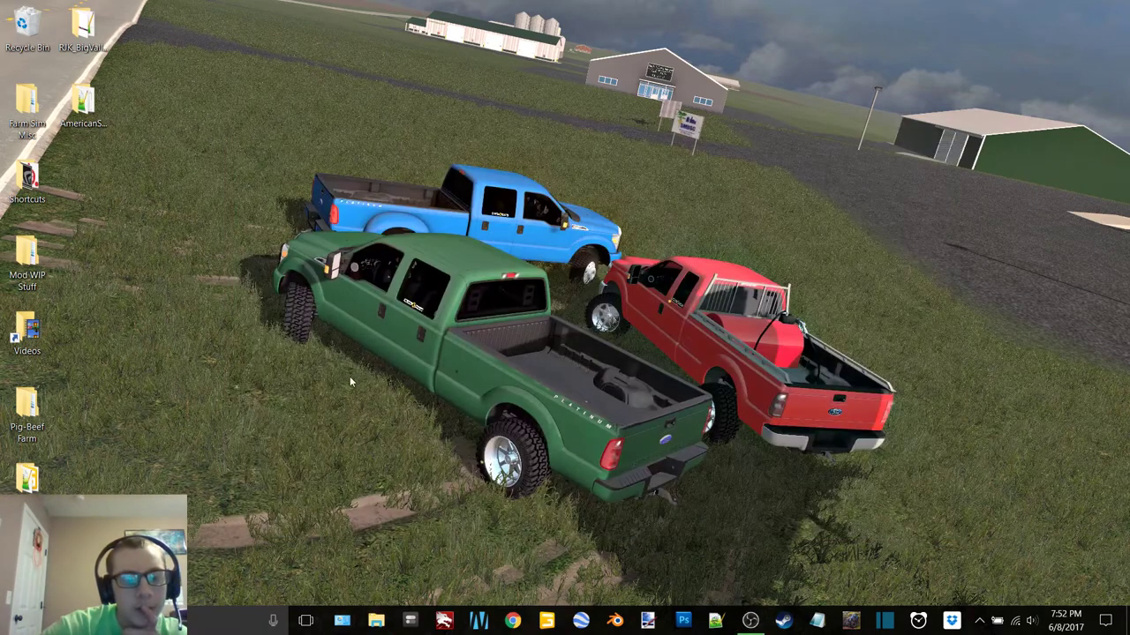
Step: Move the AmericanSchweineMast folder from the desktop into the Pig-Beef Farm folder and close that folder
{"action": "double_click", "coordinate": [27, 413]}
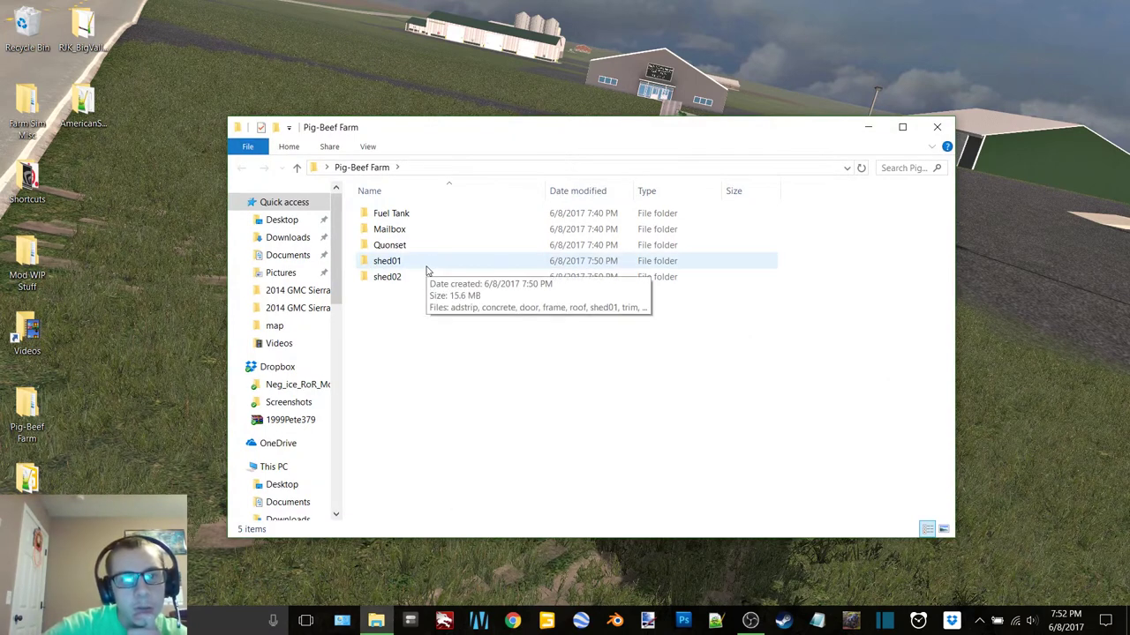
{"action": "left_click_drag", "start_coordinate": [82, 101], "coordinate": [479, 332]}
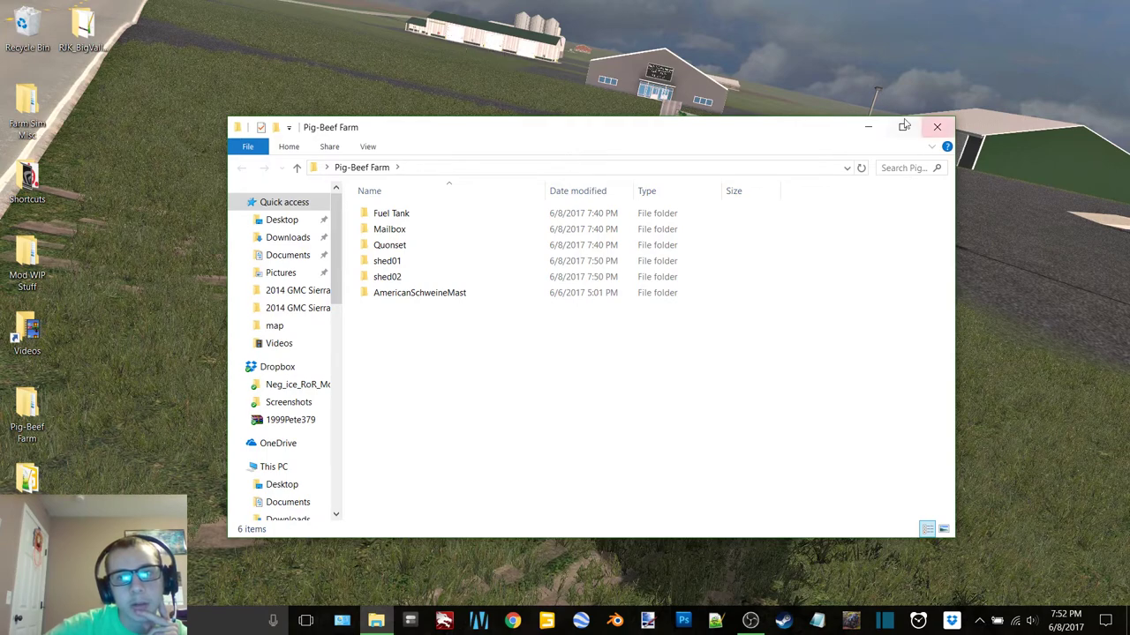
{"action": "left_click", "coordinate": [937, 128]}
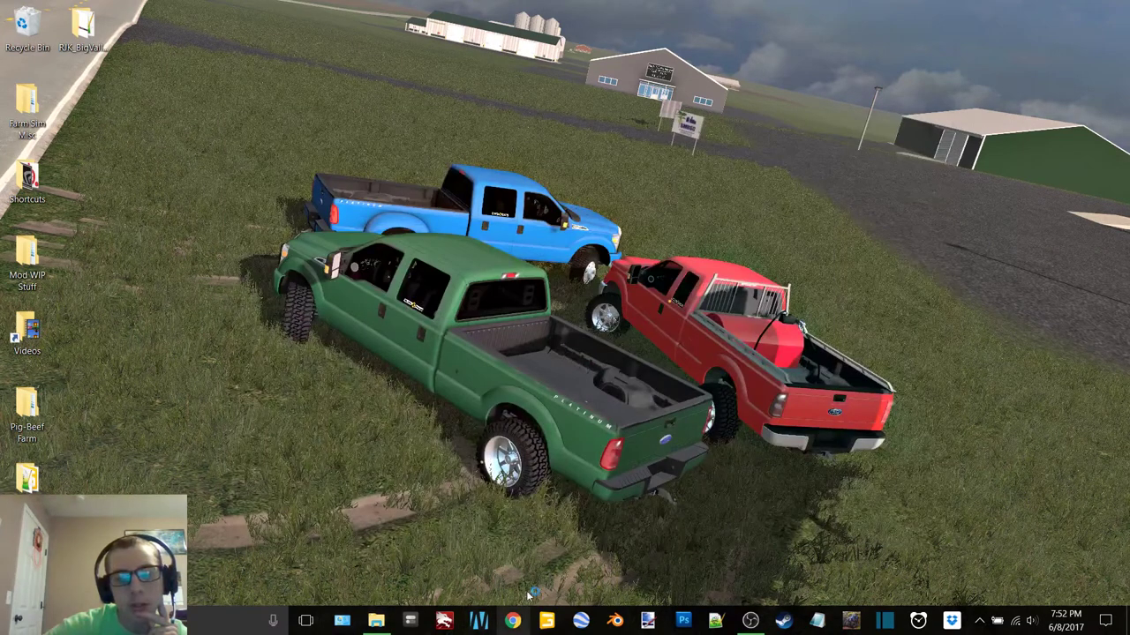
Step: Switch to Chrome and open the Farming Simulator 2015 Map Objects downloads on the American Eagles Modding site
{"action": "left_click", "coordinate": [516, 622]}
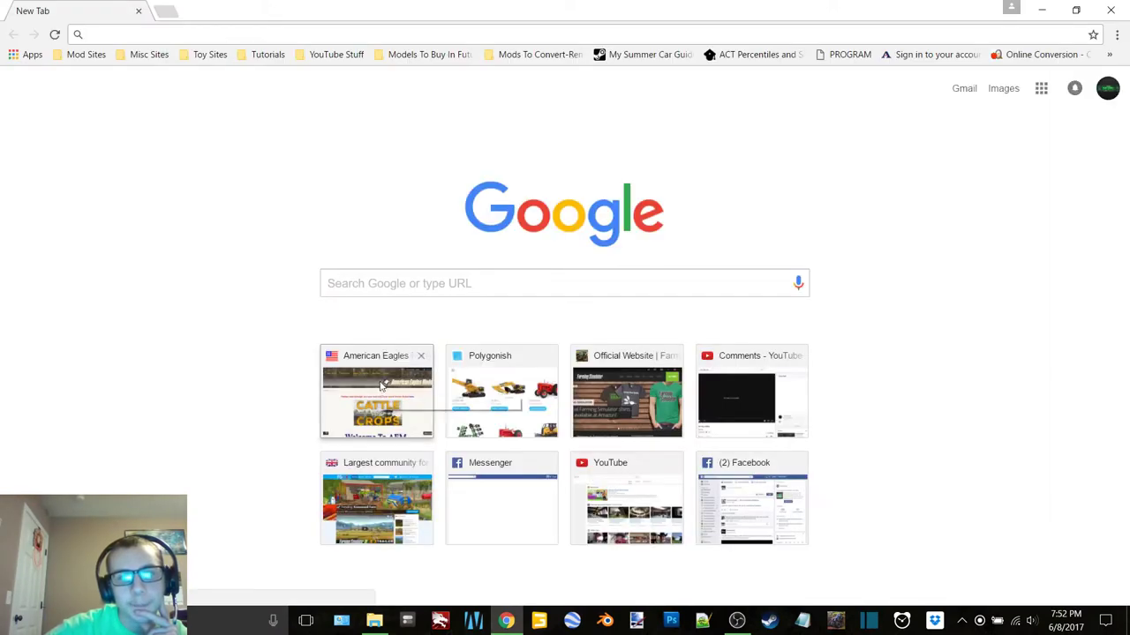
{"action": "left_click", "coordinate": [375, 397]}
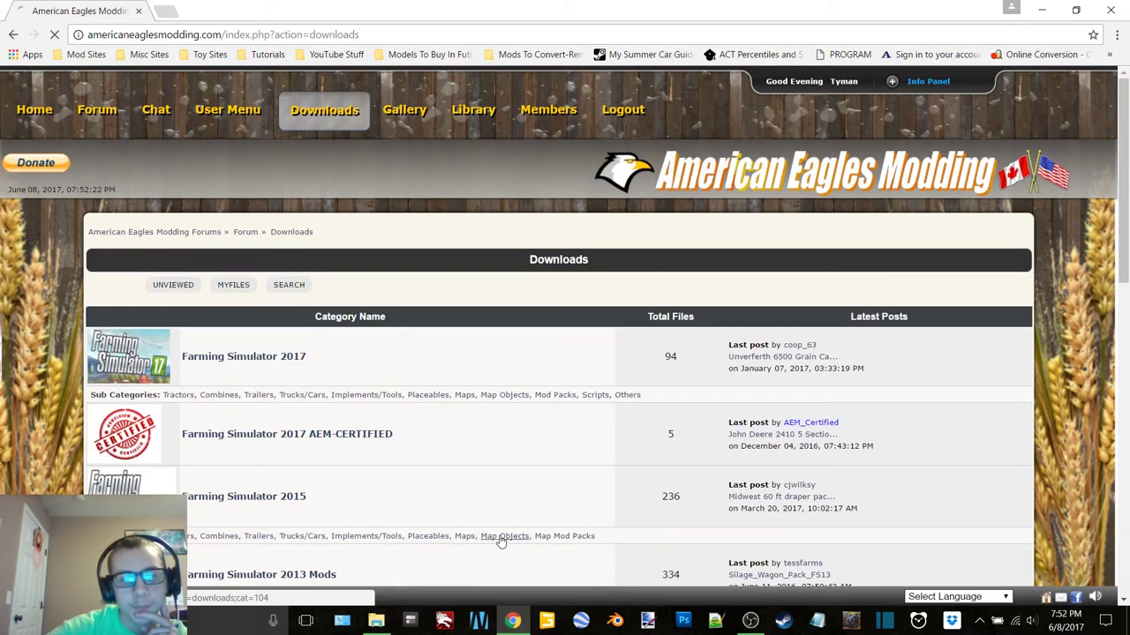
{"action": "left_click", "coordinate": [497, 537]}
{"action": "scroll", "coordinate": [499, 401], "scroll_direction": "down", "scroll_amount": 1}
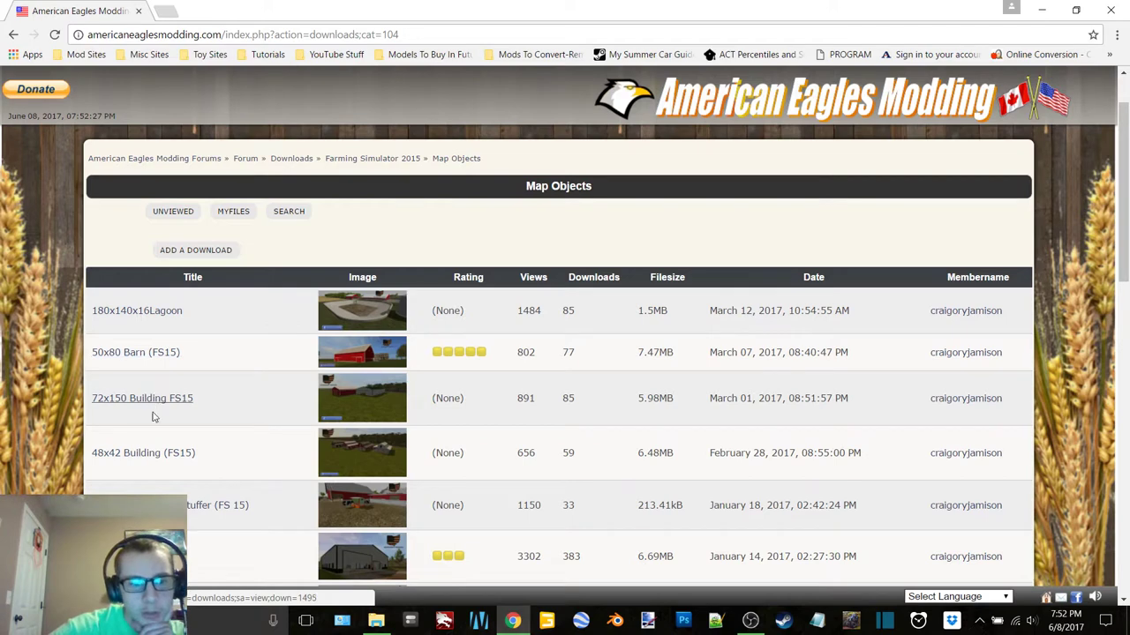
Step: Open the download pages for Smidley 10ft Steer Stuffer (FS 15), 52x72MachineShed and 40x60MachineShed in separate new tabs
{"action": "right_click", "coordinate": [158, 505]}
{"action": "left_click", "coordinate": [235, 391]}
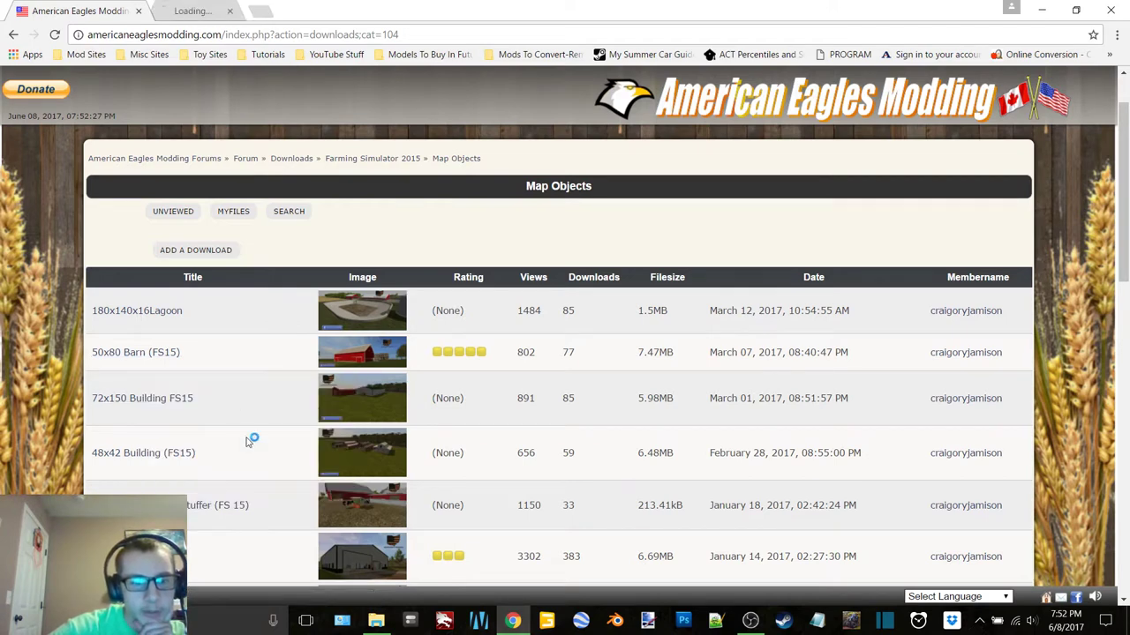
{"action": "scroll", "coordinate": [226, 528], "scroll_direction": "down", "scroll_amount": 2}
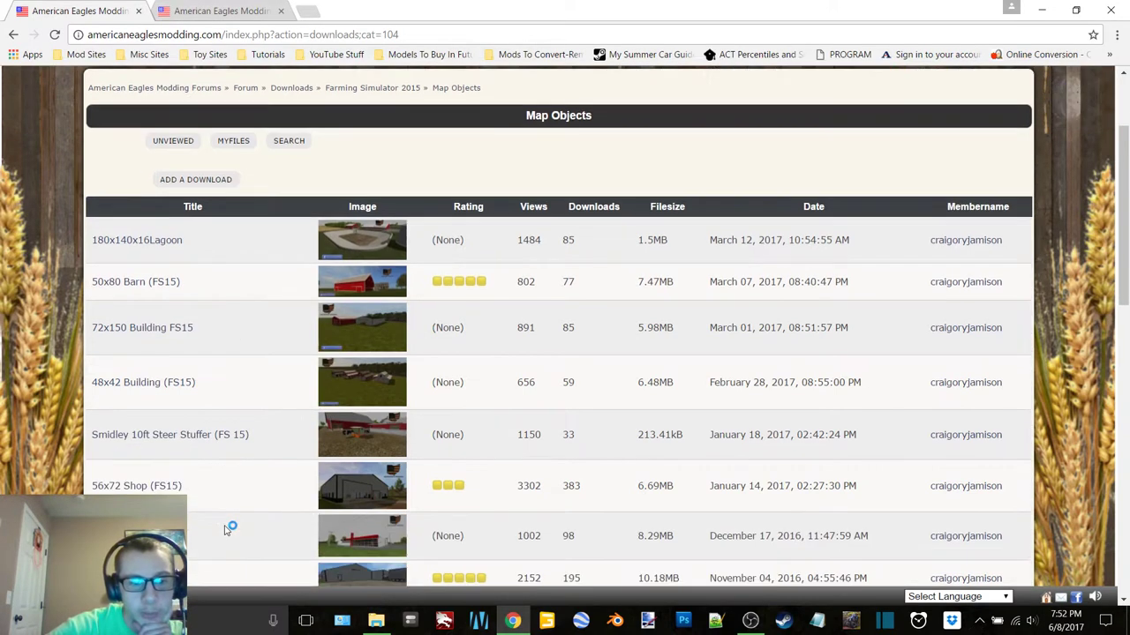
{"action": "scroll", "coordinate": [227, 526], "scroll_direction": "down", "scroll_amount": 2}
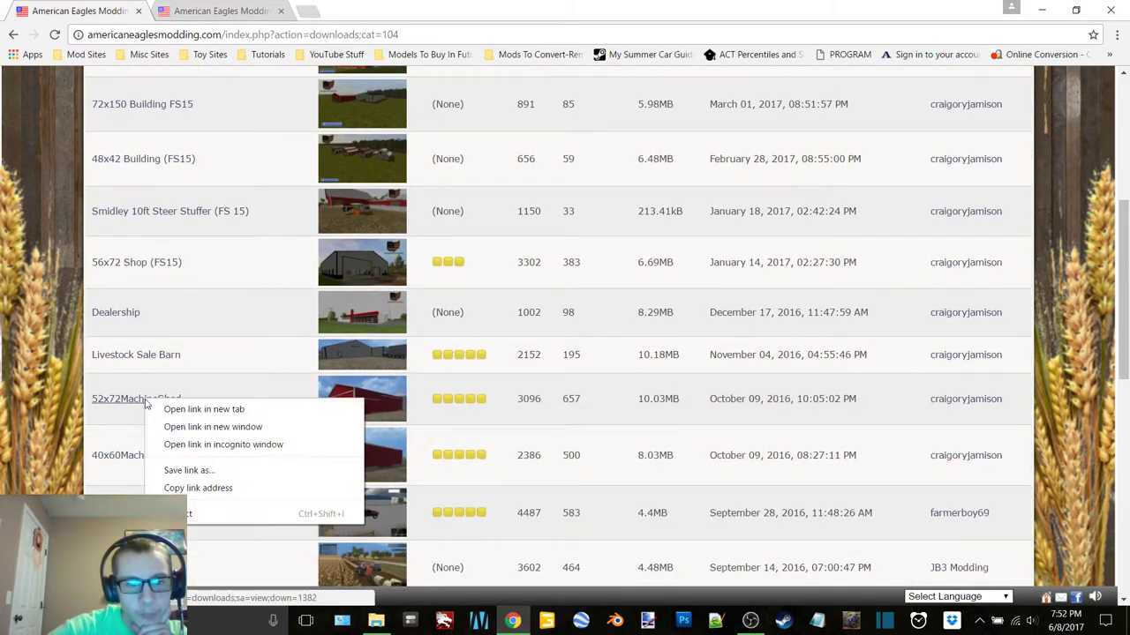
{"action": "right_click", "coordinate": [162, 405]}
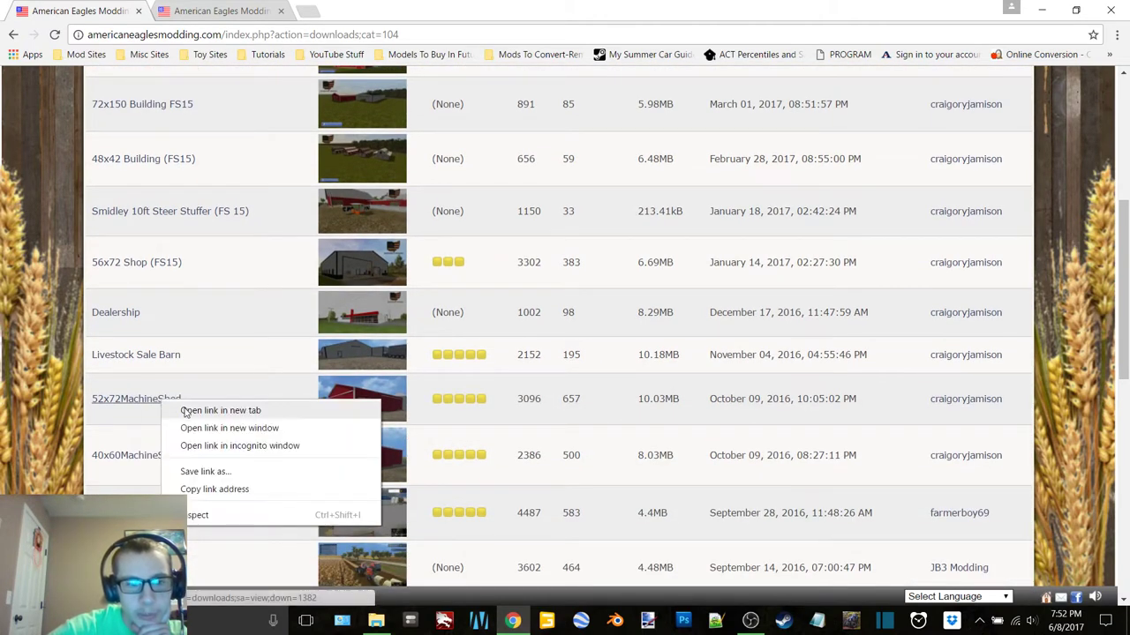
{"action": "left_click", "coordinate": [182, 411]}
{"action": "right_click", "coordinate": [132, 459]}
{"action": "left_click", "coordinate": [152, 467]}
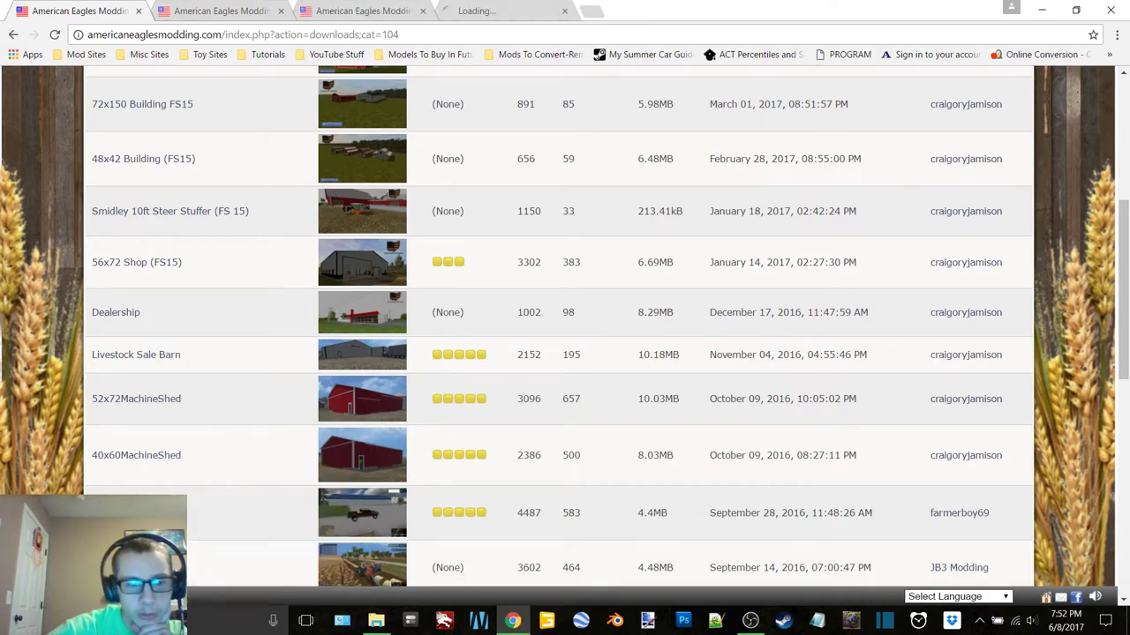
Step: Open the shed pack download page in a new tab and look through the remaining map objects on the first page
{"action": "right_click", "coordinate": [138, 512]}
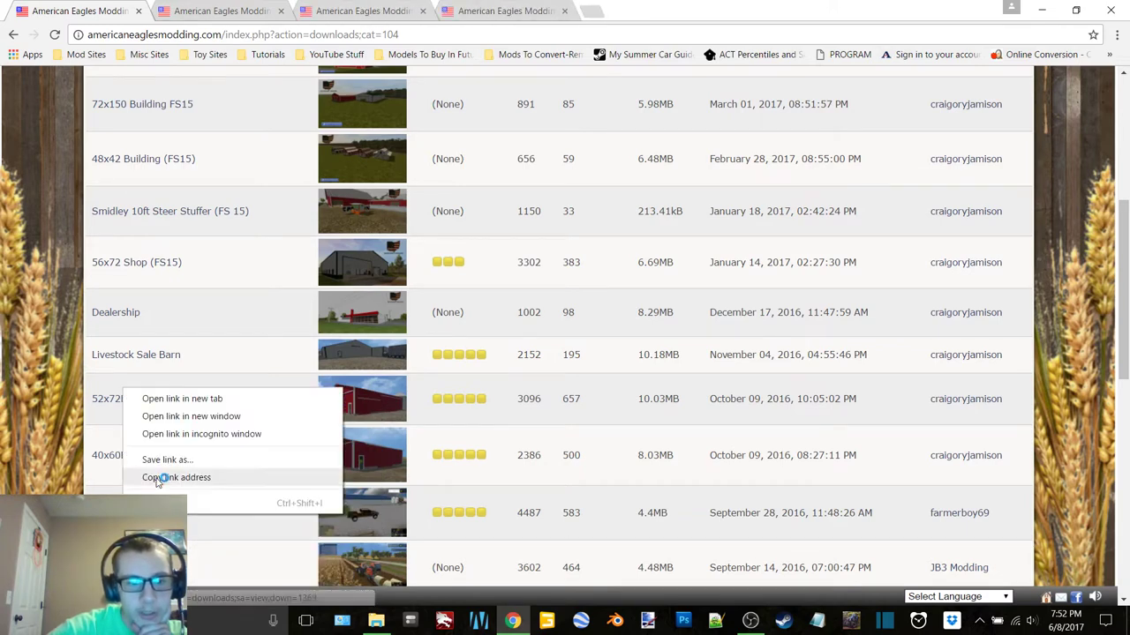
{"action": "left_click", "coordinate": [164, 398]}
{"action": "scroll", "coordinate": [228, 407], "scroll_direction": "down", "scroll_amount": 2}
{"action": "scroll", "coordinate": [228, 406], "scroll_direction": "down", "scroll_amount": 1}
{"action": "scroll", "coordinate": [238, 473], "scroll_direction": "down", "scroll_amount": 1}
{"action": "scroll", "coordinate": [236, 473], "scroll_direction": "down", "scroll_amount": 1}
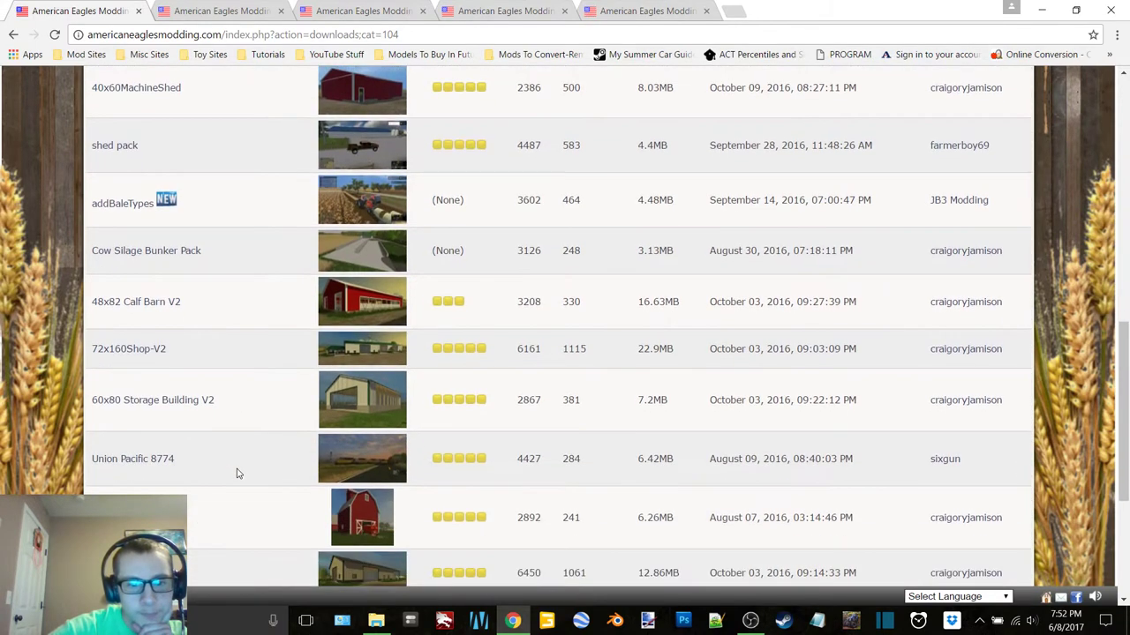
{"action": "scroll", "coordinate": [237, 474], "scroll_direction": "down", "scroll_amount": 1}
{"action": "scroll", "coordinate": [237, 474], "scroll_direction": "down", "scroll_amount": 3}
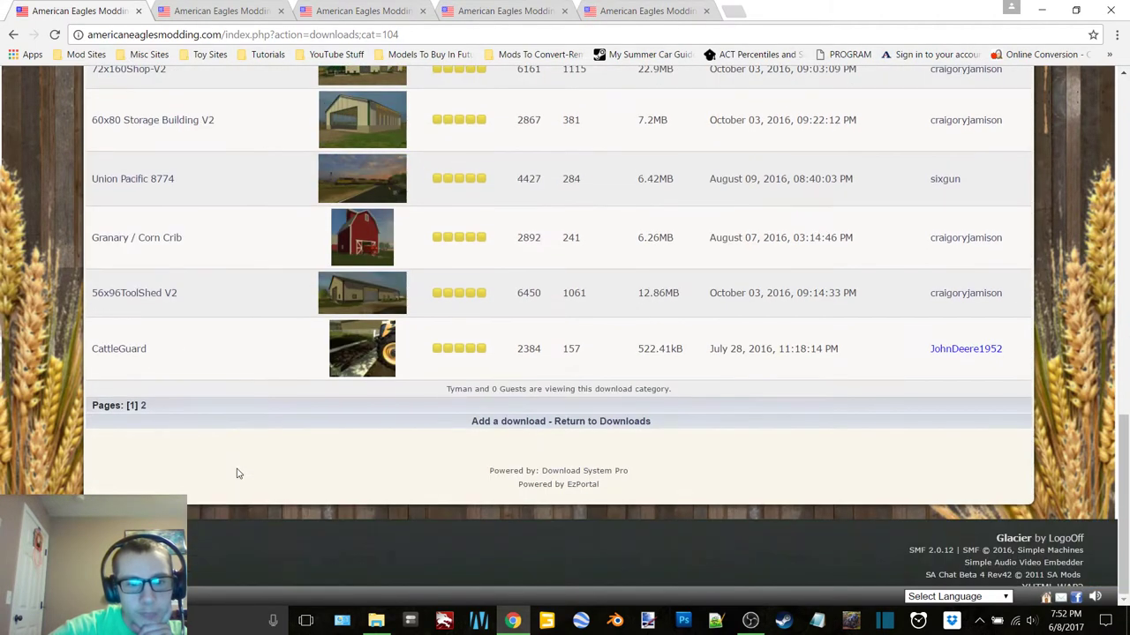
Step: Look through the second page of the Map Objects downloads for usable farm buildings and objects
{"action": "left_click", "coordinate": [142, 405]}
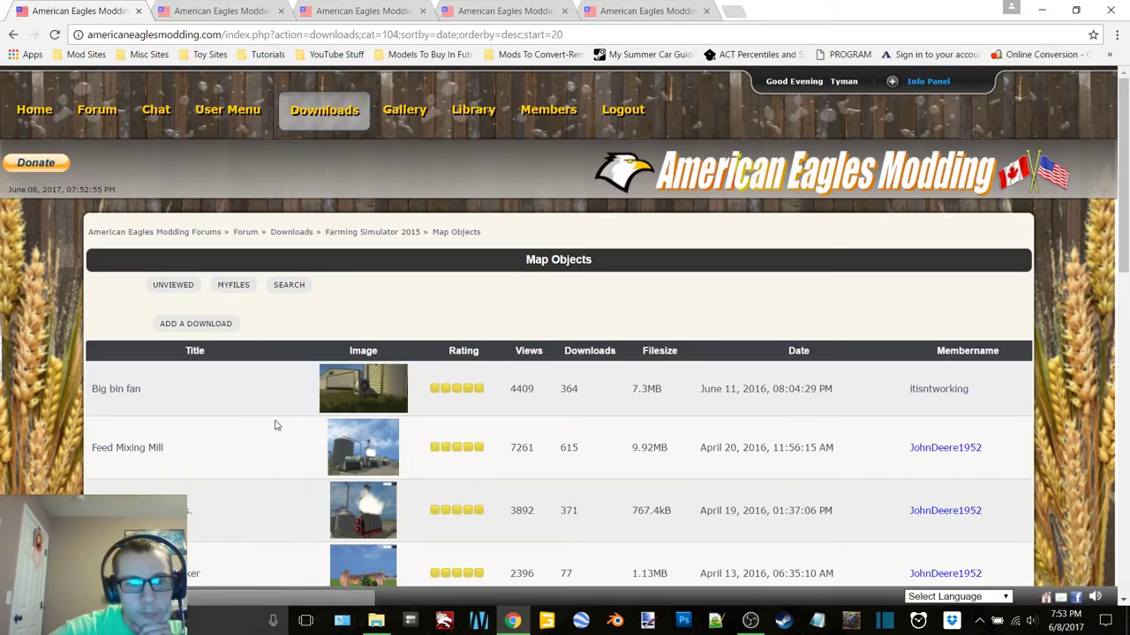
{"action": "scroll", "coordinate": [241, 420], "scroll_direction": "down", "scroll_amount": 2}
{"action": "scroll", "coordinate": [240, 421], "scroll_direction": "down", "scroll_amount": 4}
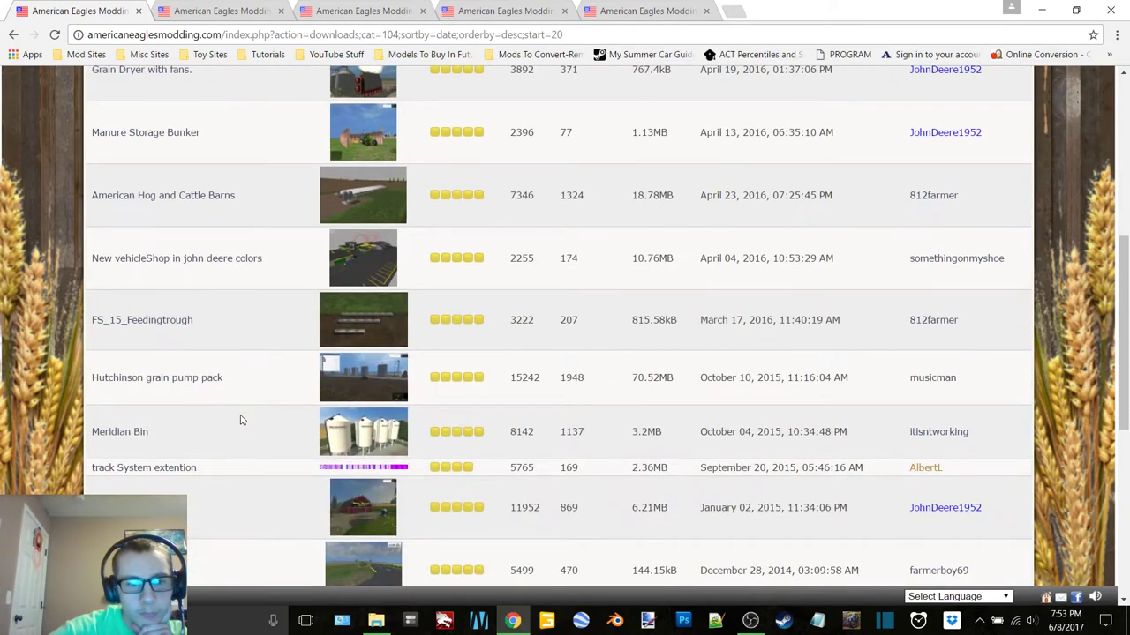
{"action": "scroll", "coordinate": [240, 421], "scroll_direction": "down", "scroll_amount": 5}
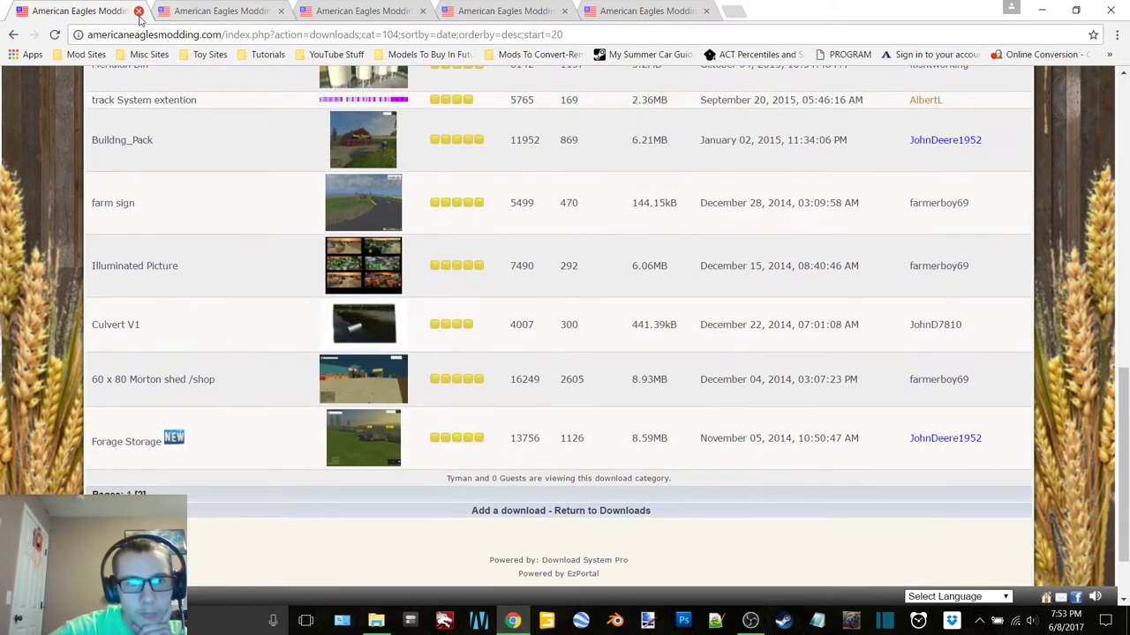
Step: Close the Map Objects listing, then download Smidley_10FTSteerStuffer_FS15.zip and close its page
{"action": "left_click", "coordinate": [139, 11]}
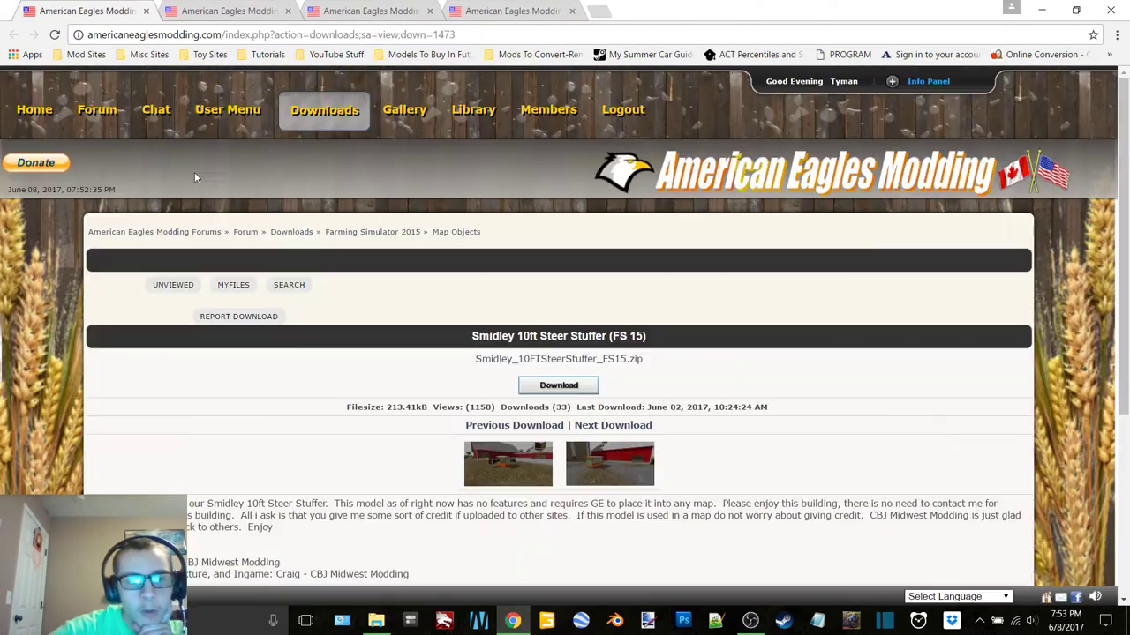
{"action": "left_click", "coordinate": [557, 386]}
{"action": "left_click", "coordinate": [139, 11]}
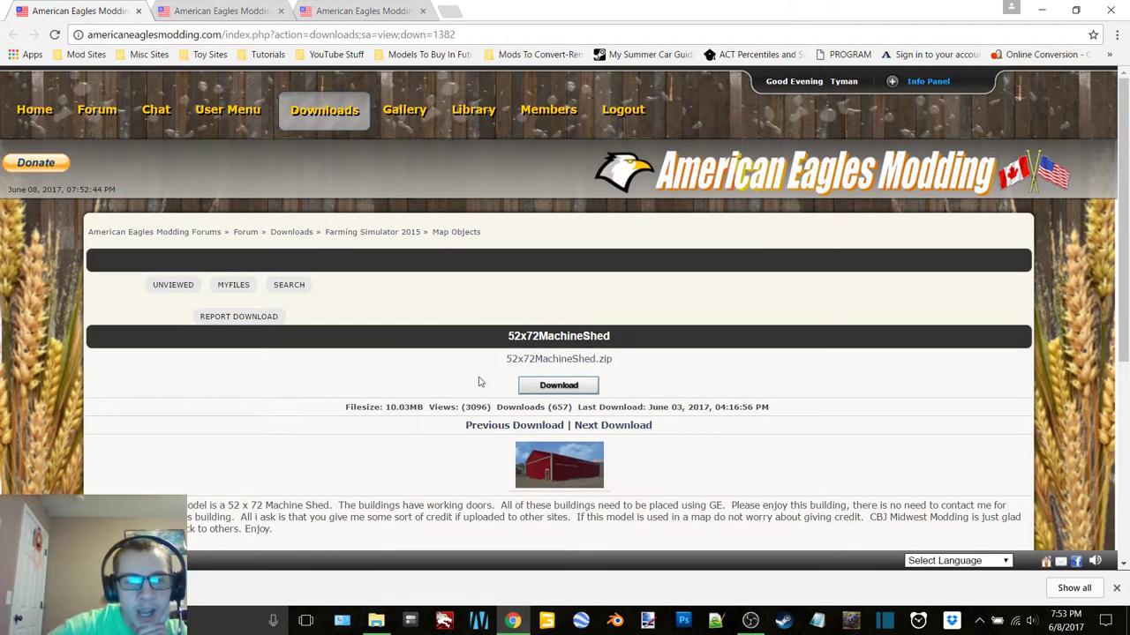
Step: Compare the preview pictures of the 52x72MachineShed and 40x60MachineShed, and close the 40x60MachineShed tab
{"action": "left_click", "coordinate": [582, 483]}
{"action": "left_click", "coordinate": [212, 9]}
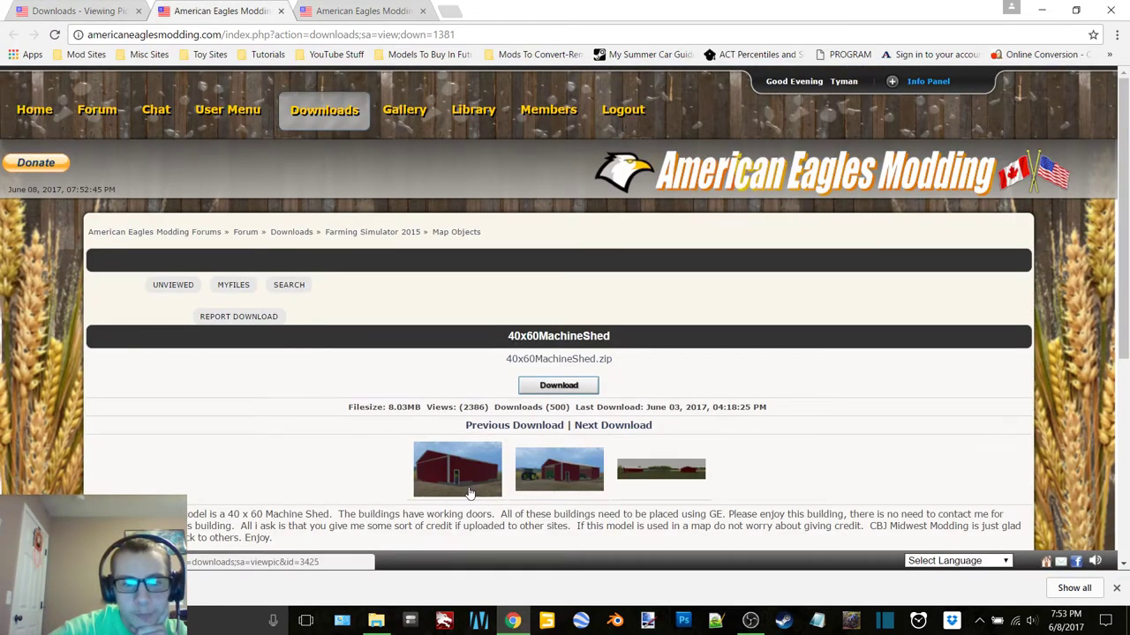
{"action": "left_click", "coordinate": [434, 492]}
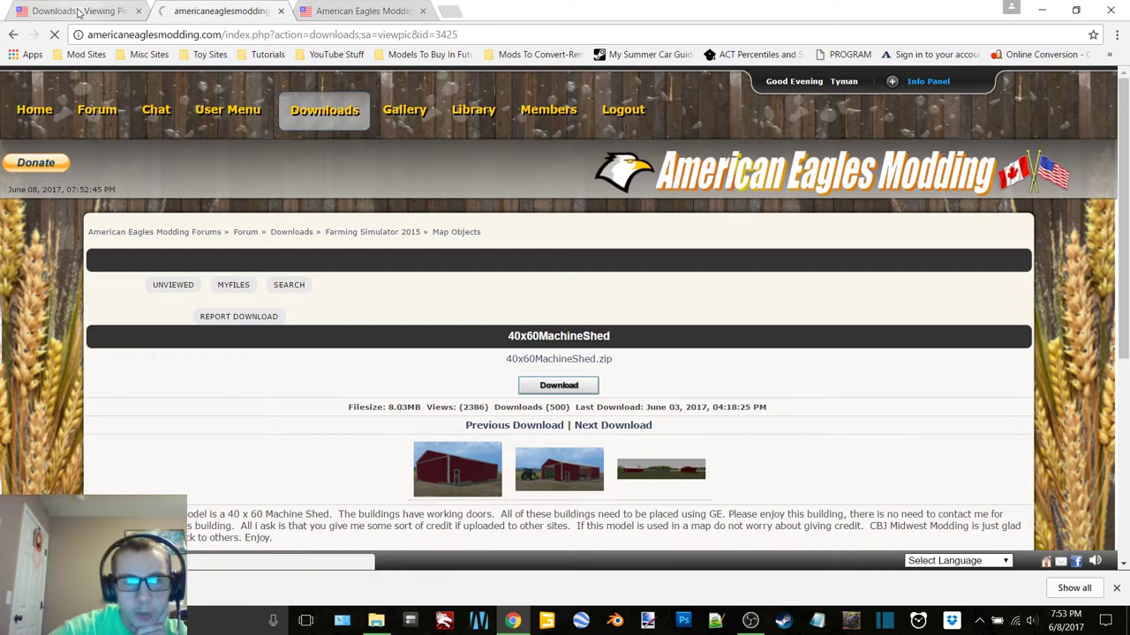
{"action": "left_click", "coordinate": [35, 13]}
{"action": "left_click", "coordinate": [11, 36]}
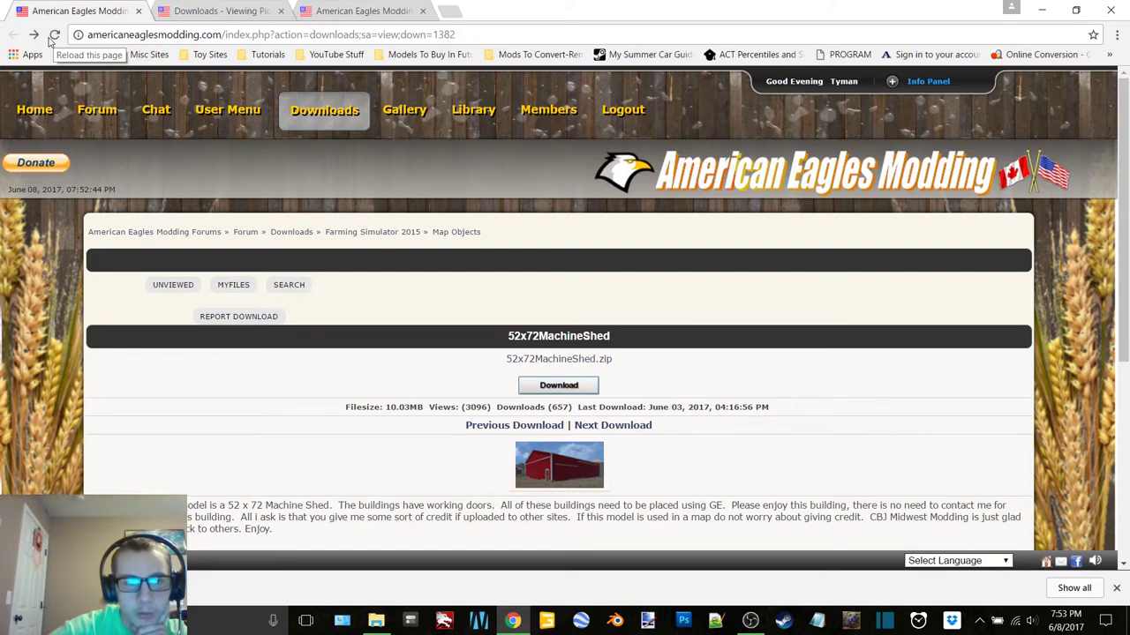
{"action": "left_click", "coordinate": [34, 35]}
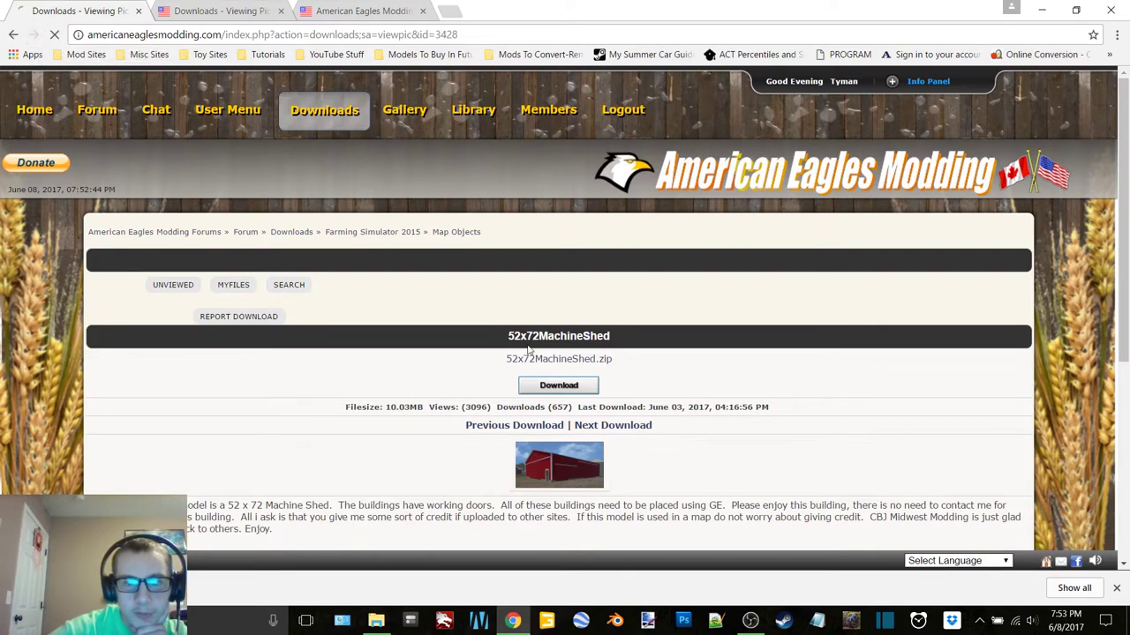
{"action": "left_click", "coordinate": [201, 11]}
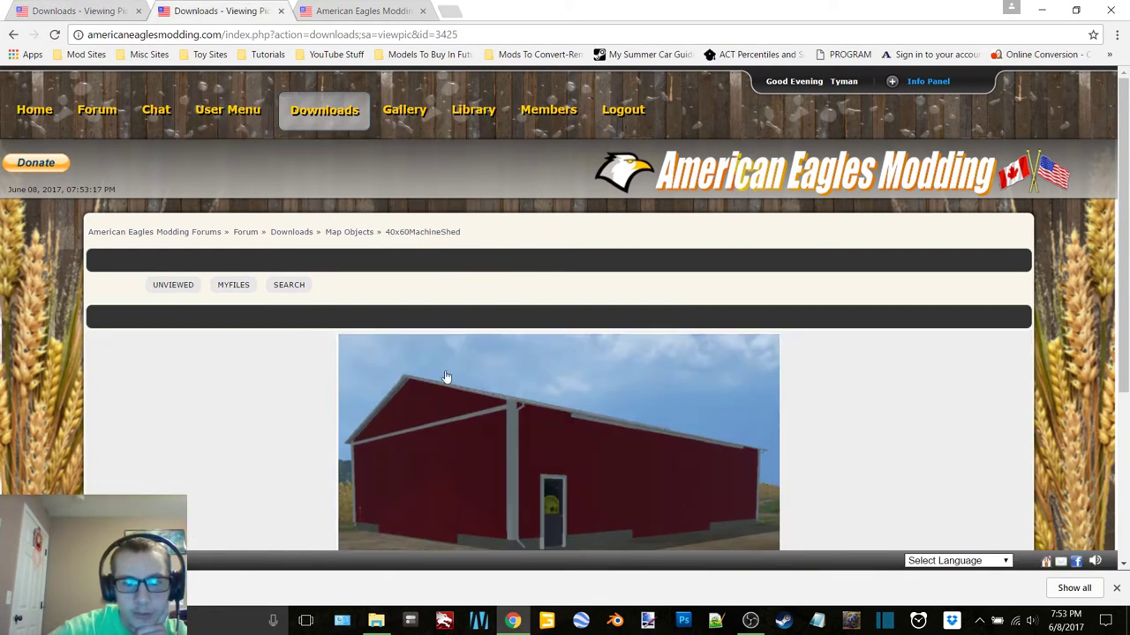
{"action": "scroll", "coordinate": [451, 379], "scroll_direction": "down", "scroll_amount": 1}
{"action": "left_click", "coordinate": [100, 13]}
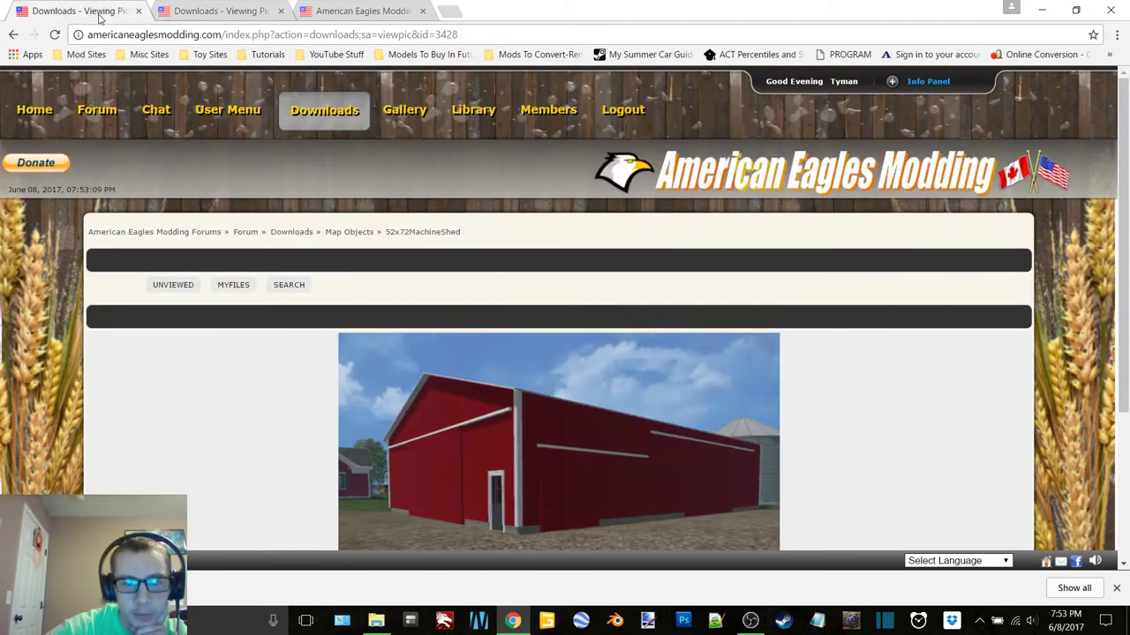
{"action": "left_click", "coordinate": [281, 11]}
Step: View the shed pack's preview picture, then download shed_pack.zip and close its tab
{"action": "left_click", "coordinate": [229, 11]}
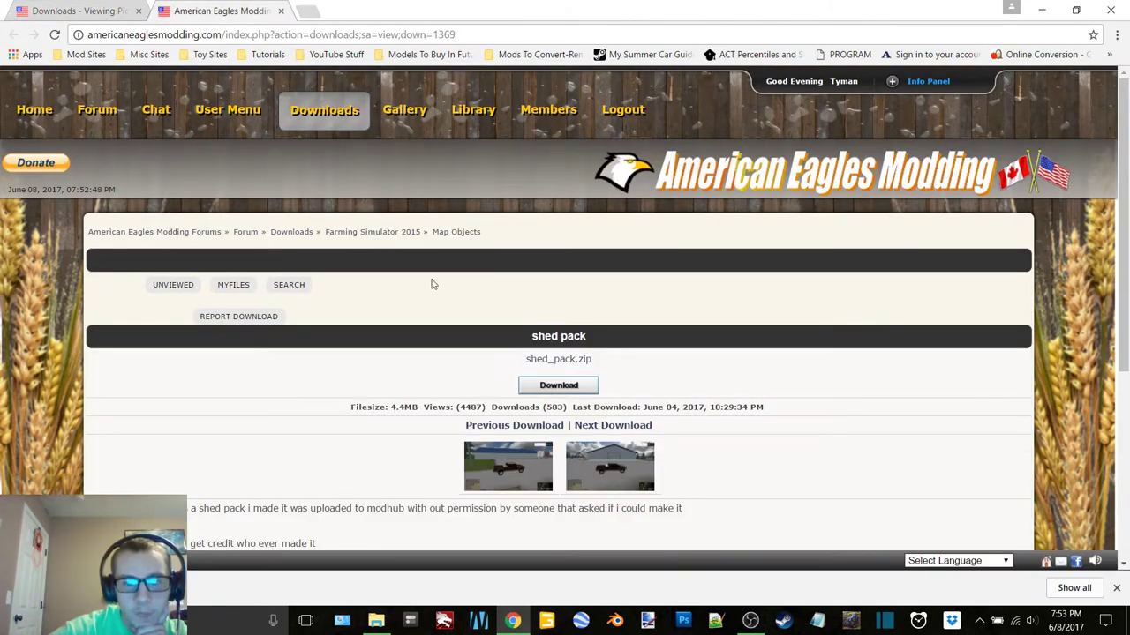
{"action": "left_click", "coordinate": [520, 476]}
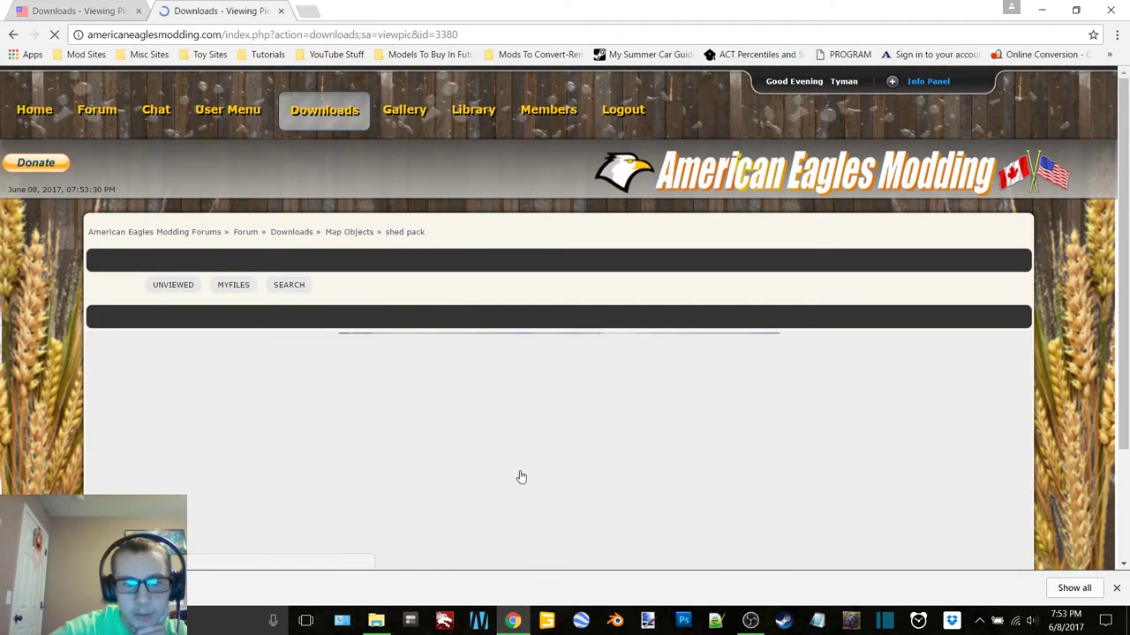
{"action": "scroll", "coordinate": [520, 474], "scroll_direction": "down", "scroll_amount": 1}
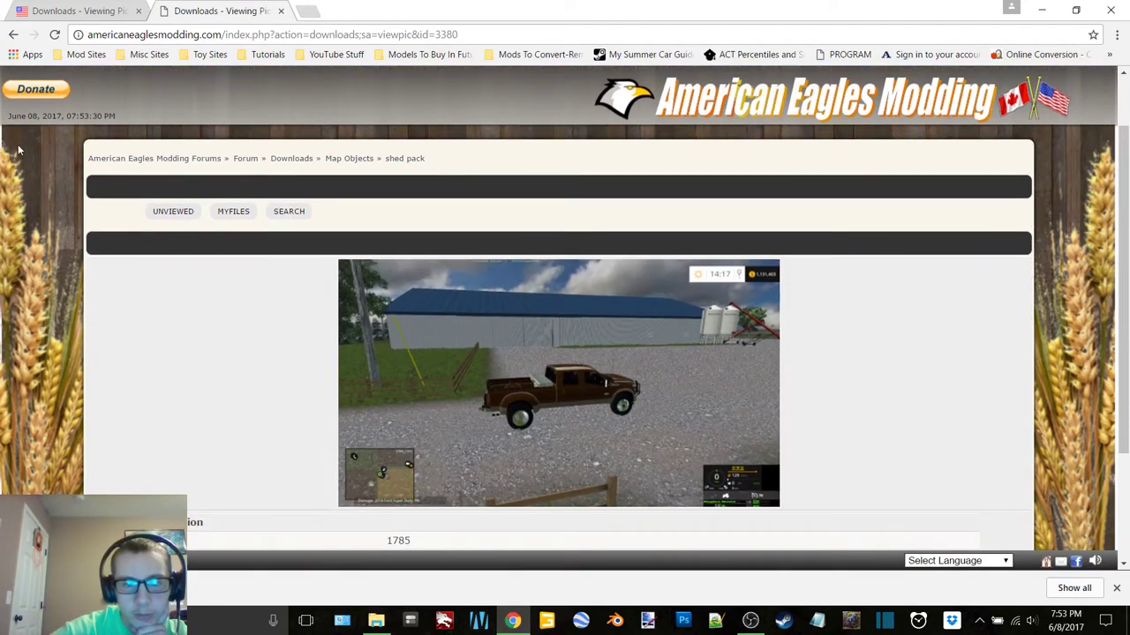
{"action": "left_click", "coordinate": [16, 34]}
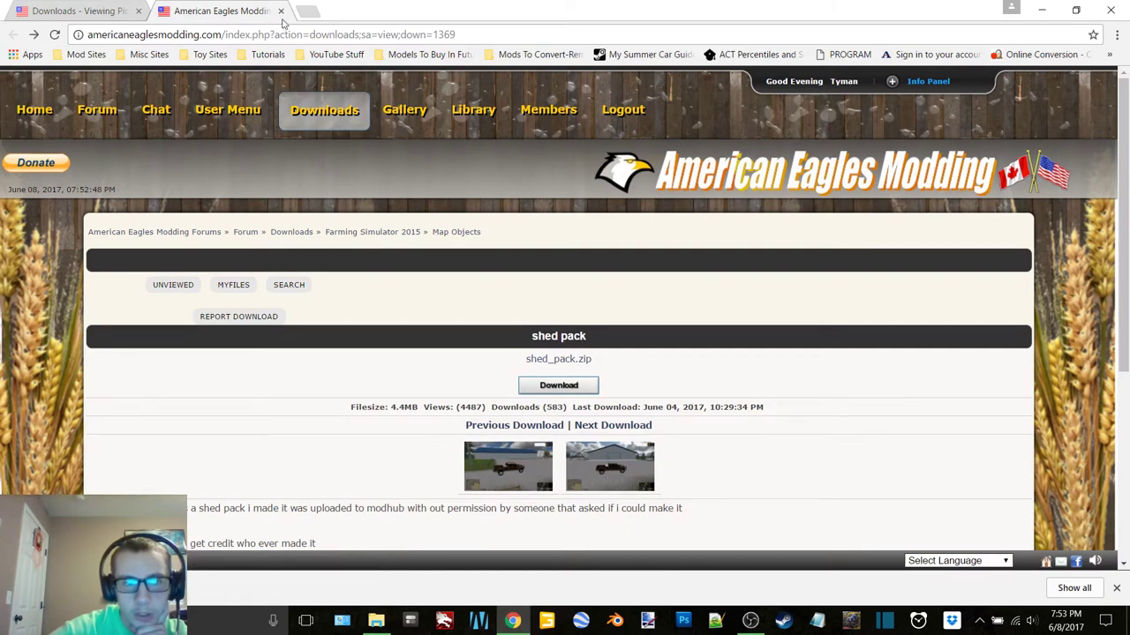
{"action": "left_click", "coordinate": [282, 12]}
Step: Return from the preview picture to the 52x72MachineShed page and download 52x72MachineShed.zip
{"action": "scroll", "coordinate": [441, 344], "scroll_direction": "down", "scroll_amount": 3}
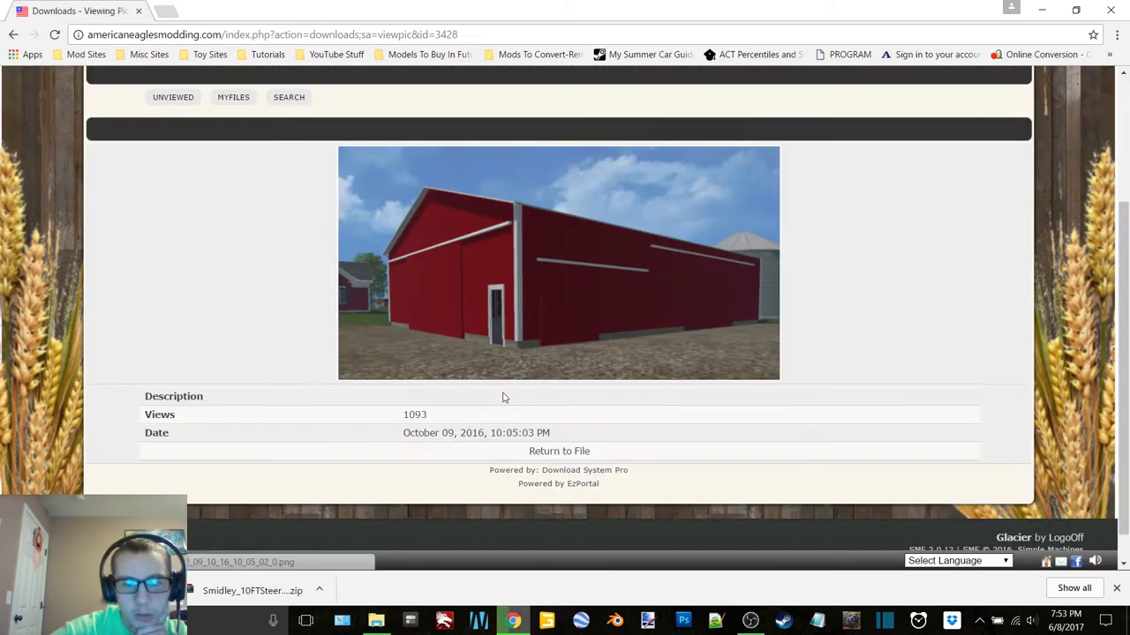
{"action": "scroll", "coordinate": [382, 326], "scroll_direction": "up", "scroll_amount": 3}
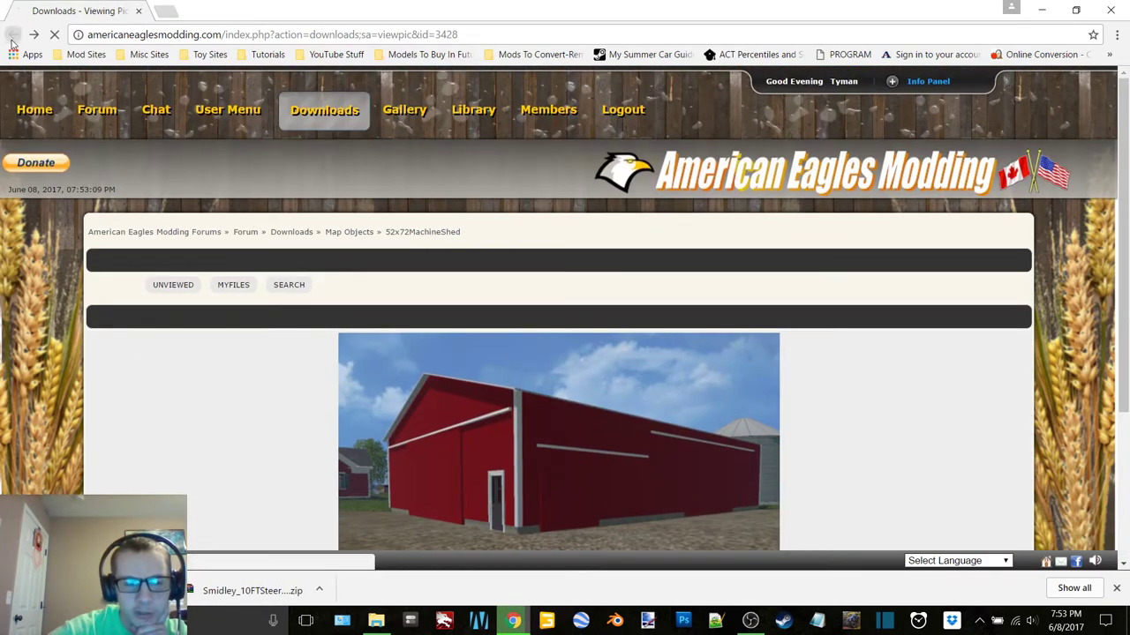
{"action": "left_click", "coordinate": [13, 34]}
{"action": "left_click", "coordinate": [558, 386]}
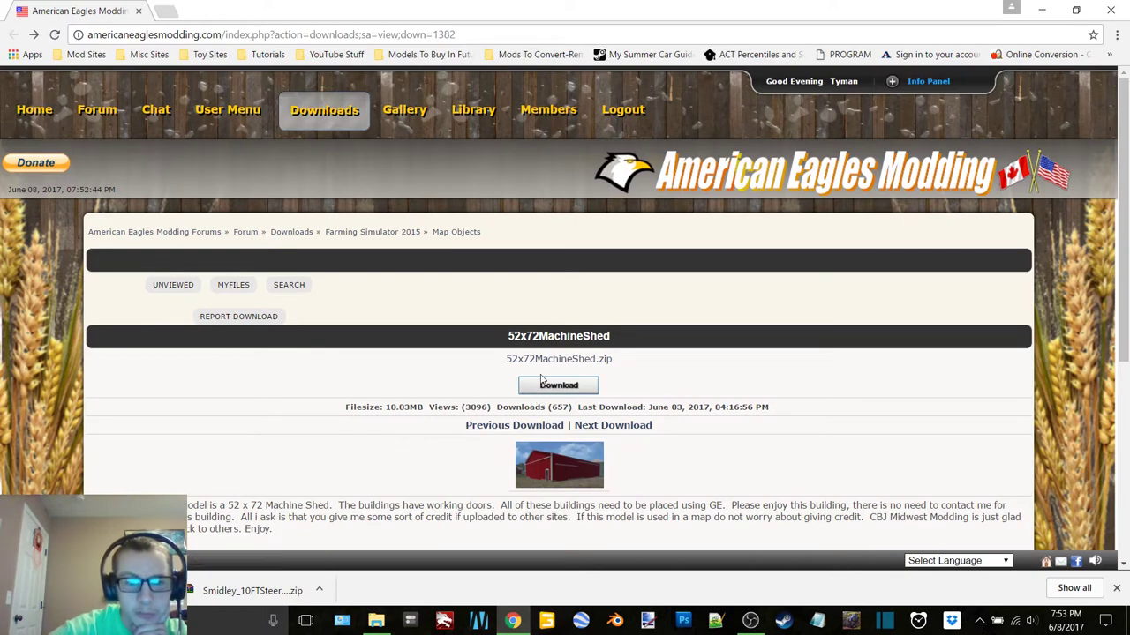
Step: Copy the downloaded Smidley steer stuffer archive to the desktop and rename it Smidley_10FTSteerStuffer_FS15
{"action": "left_click_drag", "start_coordinate": [458, 602], "coordinate": [244, 108]}
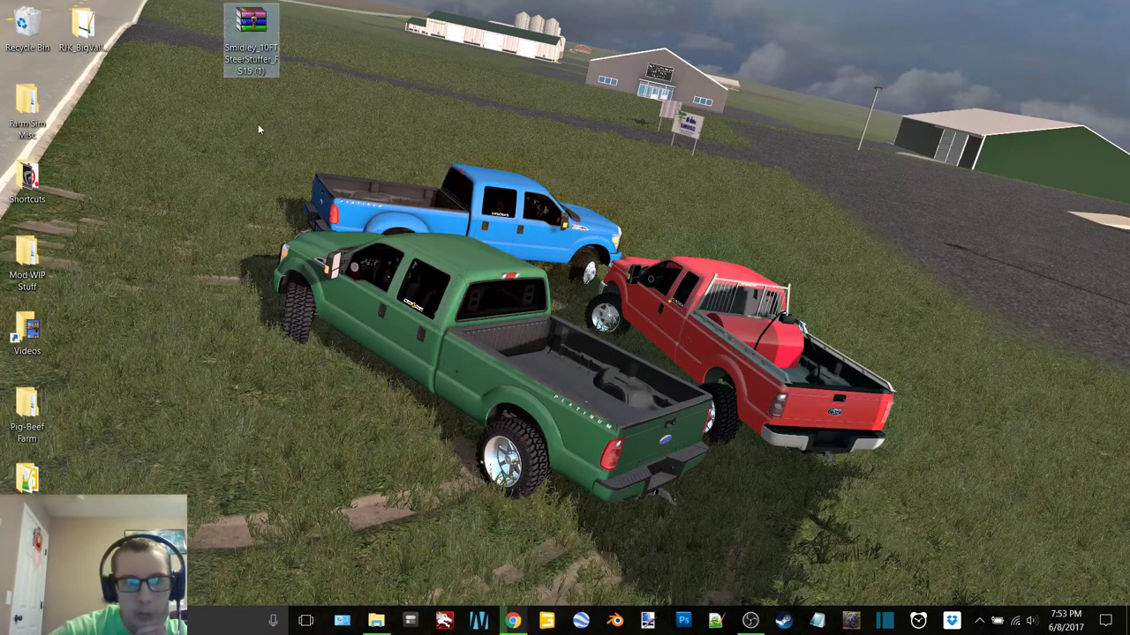
{"action": "left_click", "coordinate": [236, 75]}
{"action": "key", "text": "Right"}
{"action": "key", "text": "BackSpace"}
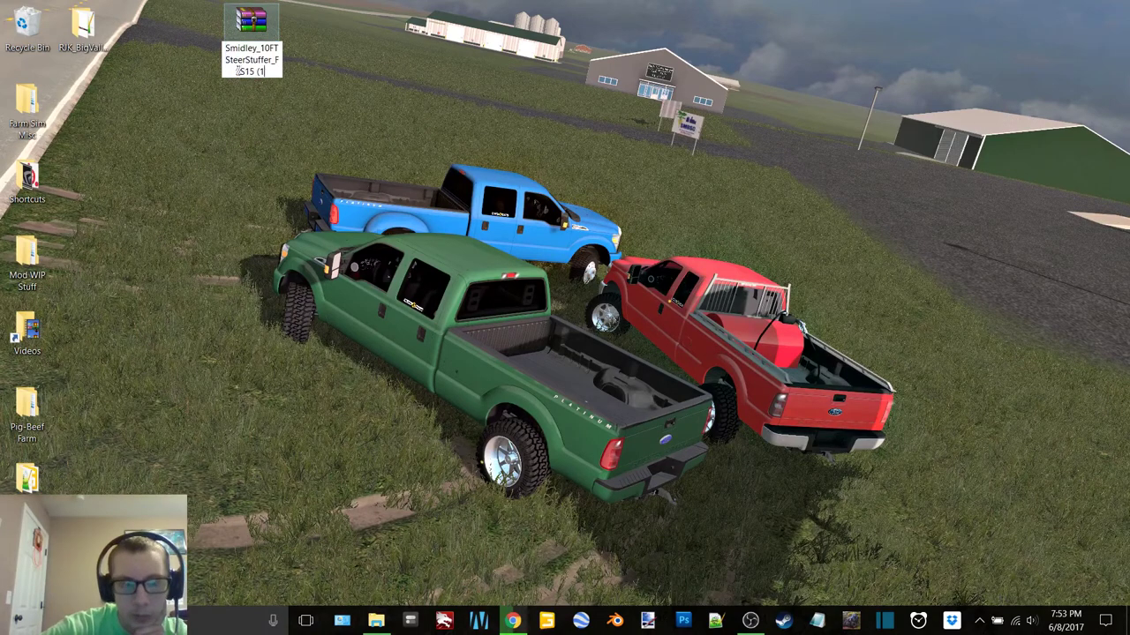
{"action": "key", "text": "Return"}
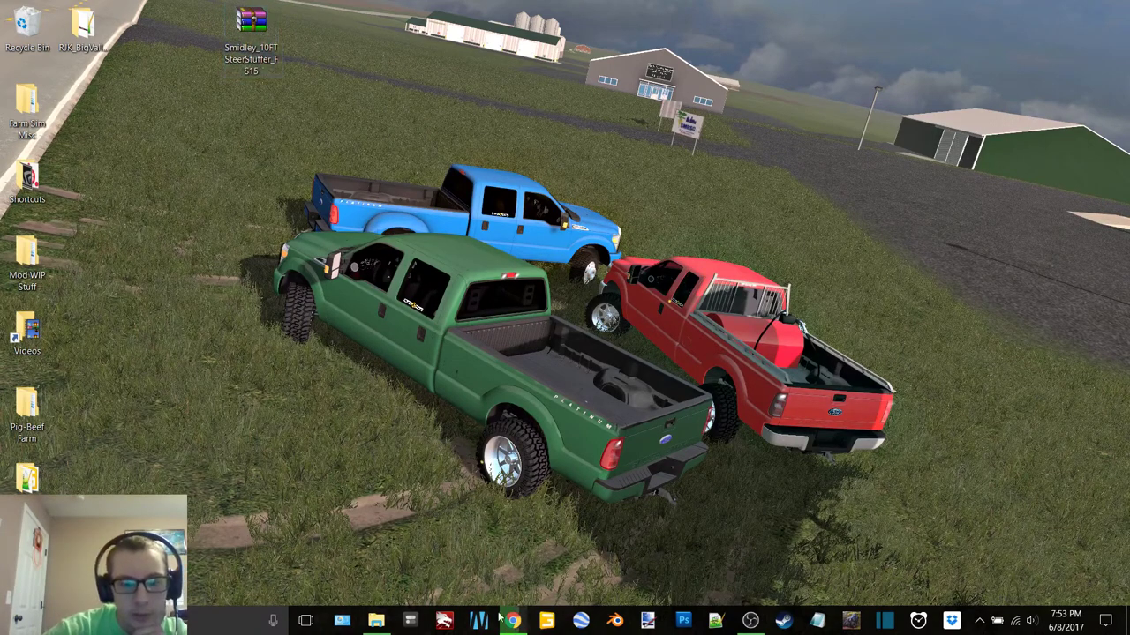
Step: Copy the downloaded shed pack archive to the desktop and rename it shed_pack
{"action": "left_click", "coordinate": [512, 621]}
{"action": "left_click_drag", "start_coordinate": [235, 601], "coordinate": [257, 116]}
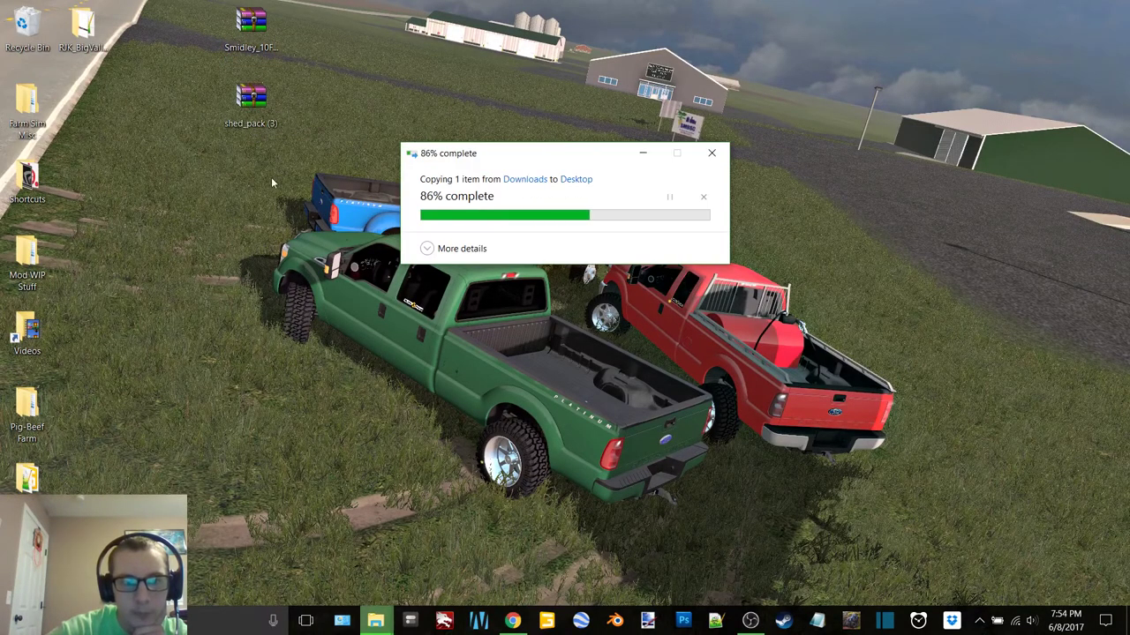
{"action": "left_click", "coordinate": [239, 124]}
{"action": "key", "text": "Right"}
{"action": "key", "text": "BackSpace"}
{"action": "key", "text": "BackSpace"}
{"action": "key", "text": "Return"}
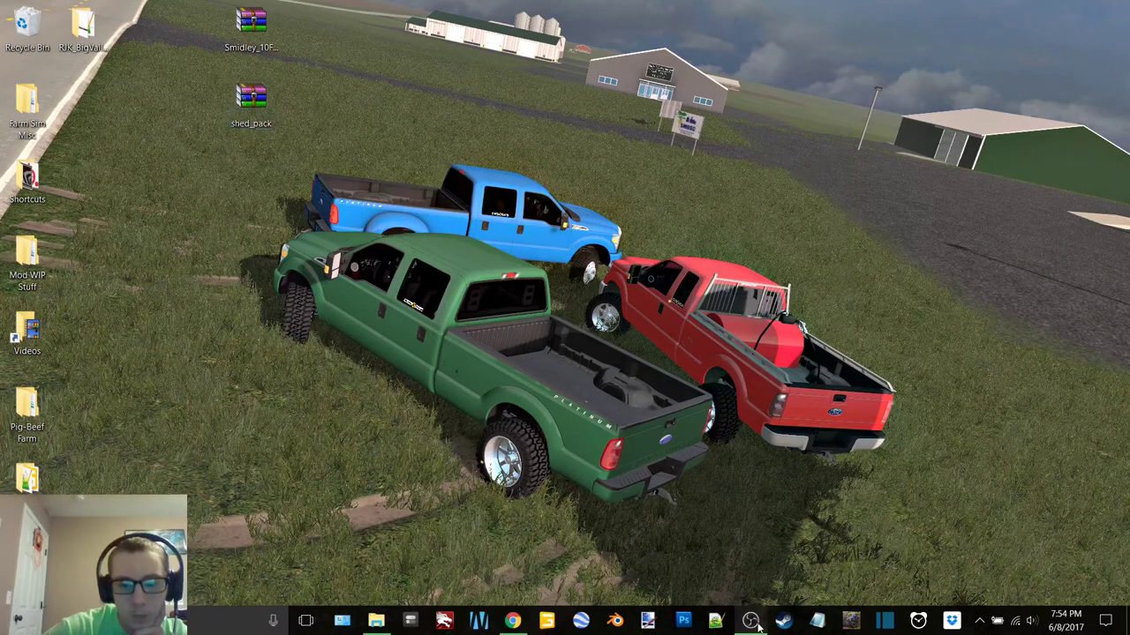
{"action": "left_click", "coordinate": [752, 622]}
{"action": "left_click", "coordinate": [767, 58]}
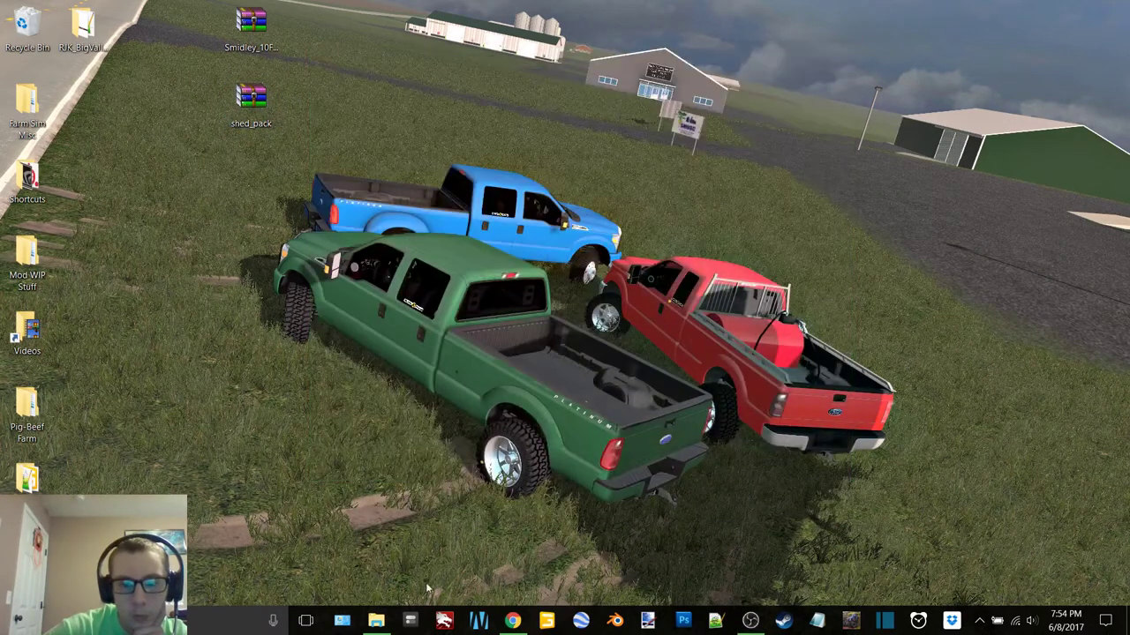
Step: Copy the downloaded 52x72MachineShed archive from Chrome to the desktop
{"action": "left_click", "coordinate": [512, 621]}
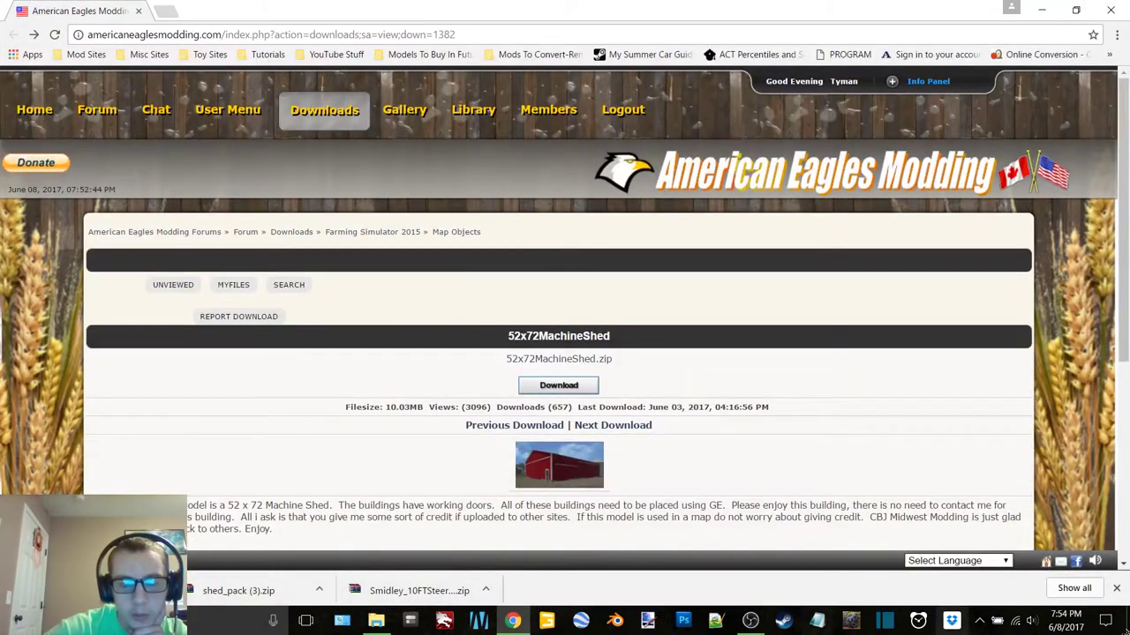
{"action": "left_click_drag", "start_coordinate": [1123, 625], "coordinate": [242, 165]}
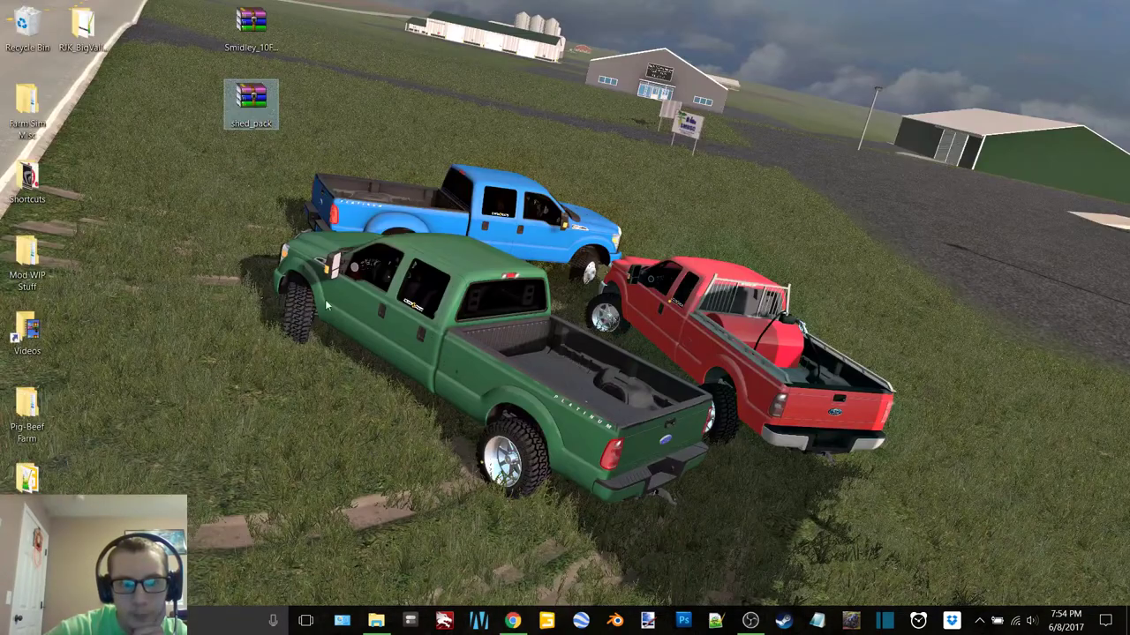
Step: Extract the three downloaded archives on the desktop, each into a separate folder, and close Chrome
{"action": "left_click_drag", "start_coordinate": [309, 216], "coordinate": [235, 10]}
{"action": "right_click", "coordinate": [238, 12]}
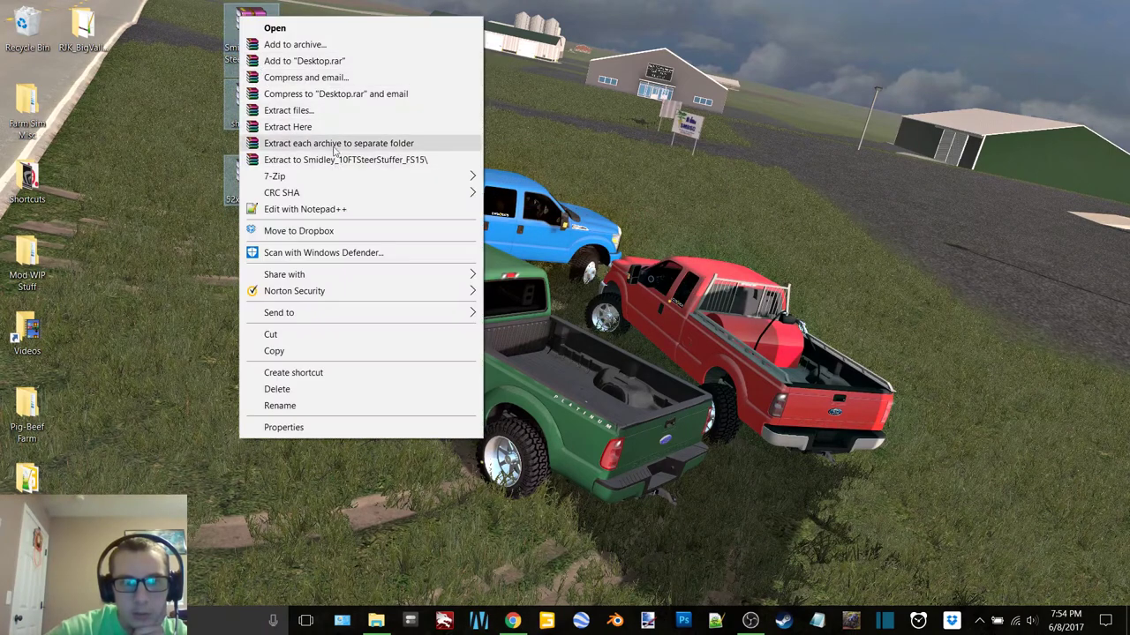
{"action": "left_click", "coordinate": [333, 146]}
{"action": "left_click", "coordinate": [512, 620]}
{"action": "left_click", "coordinate": [1114, 8]}
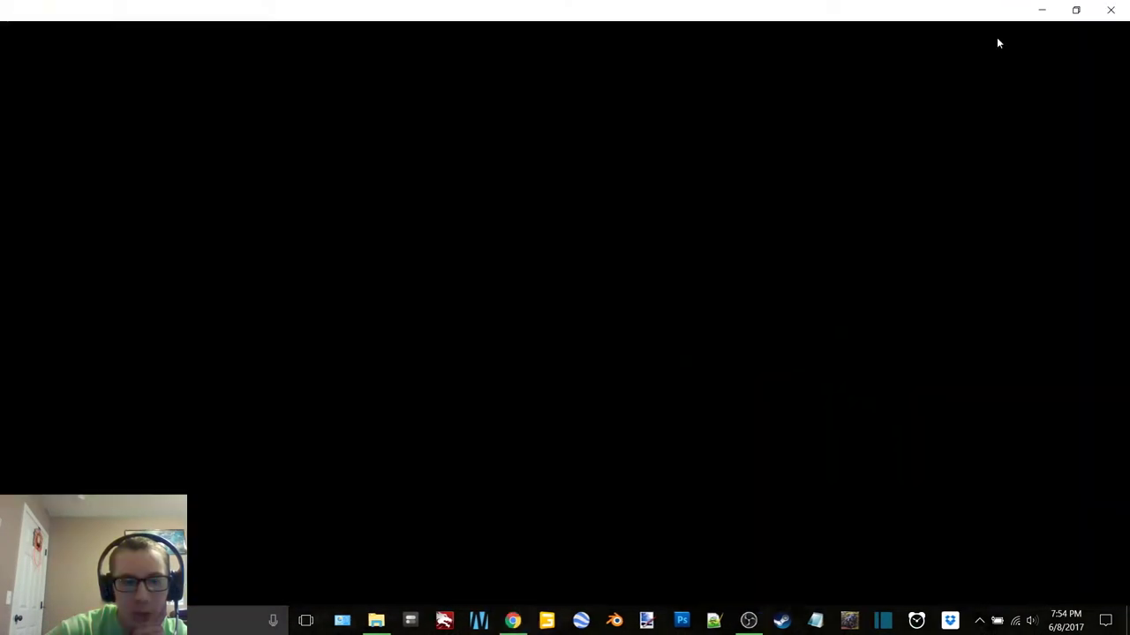
Step: Open the extracted 52x72MachineShed folder and examine its WhiteGreen, TanGray, RedGray and Red I3D model files
{"action": "left_click", "coordinate": [89, 113]}
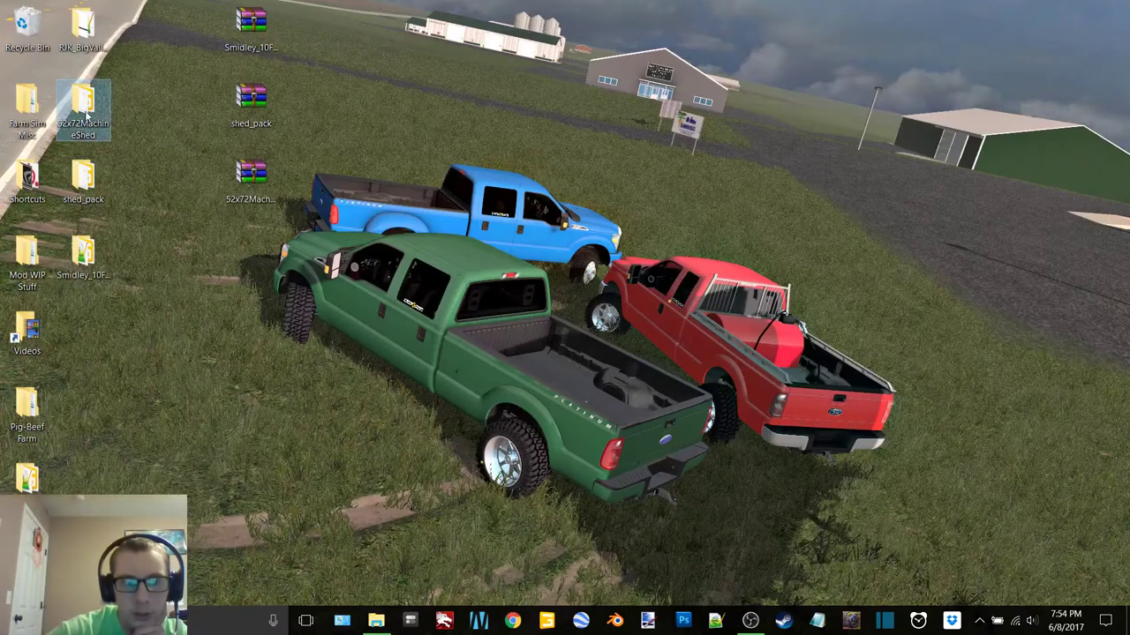
{"action": "double_click", "coordinate": [87, 113]}
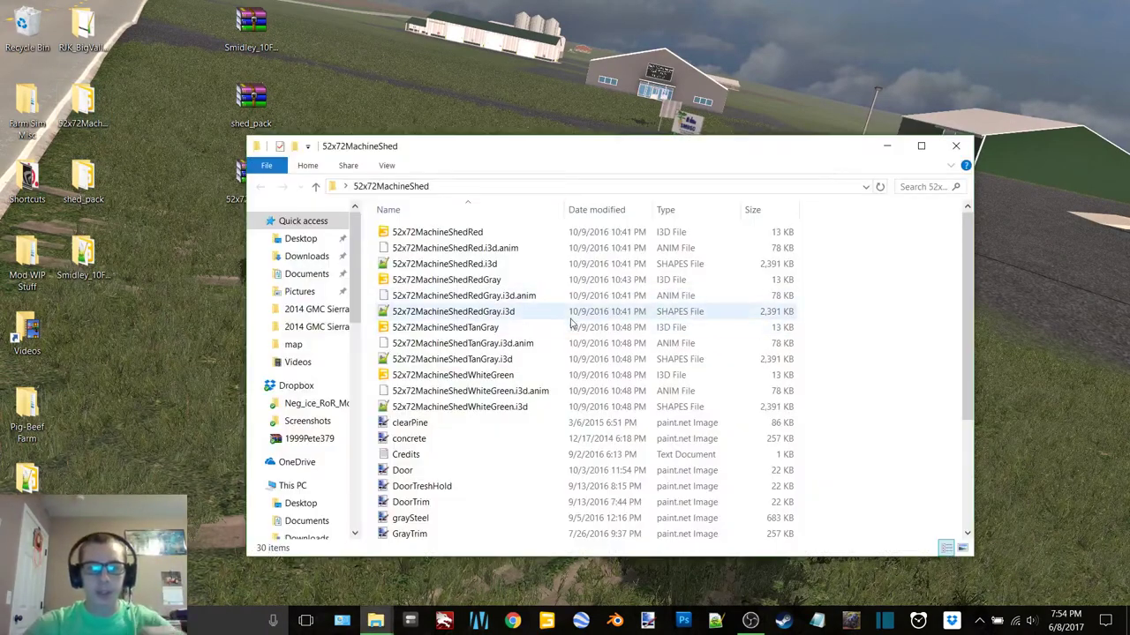
{"action": "left_click", "coordinate": [473, 376]}
{"action": "left_click", "coordinate": [470, 328]}
{"action": "left_click", "coordinate": [472, 280]}
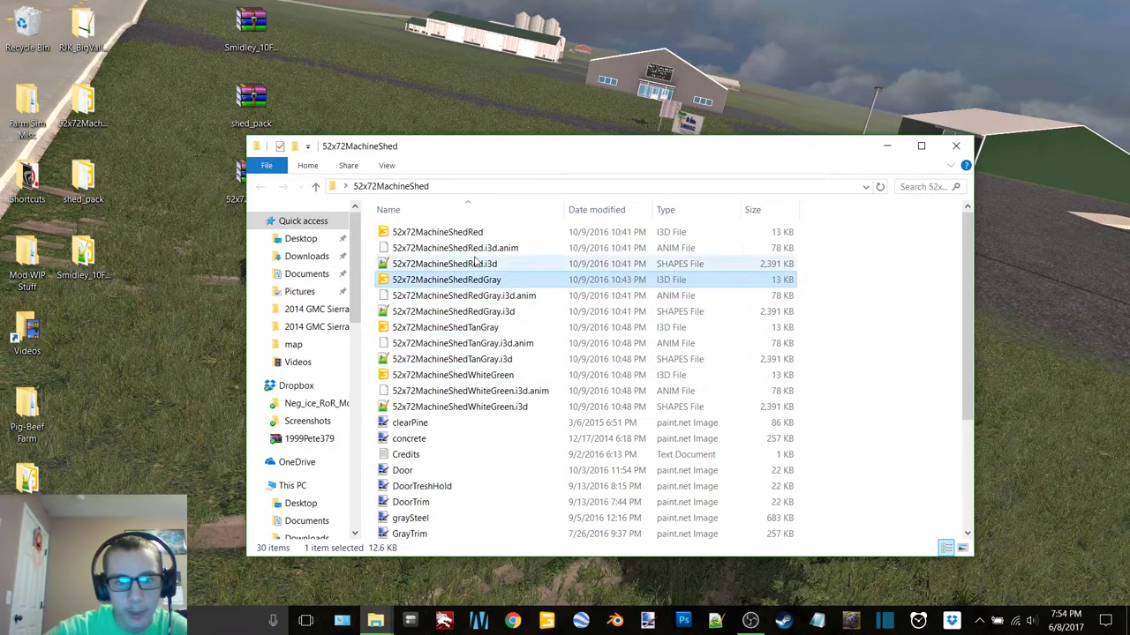
{"action": "left_click", "coordinate": [475, 233]}
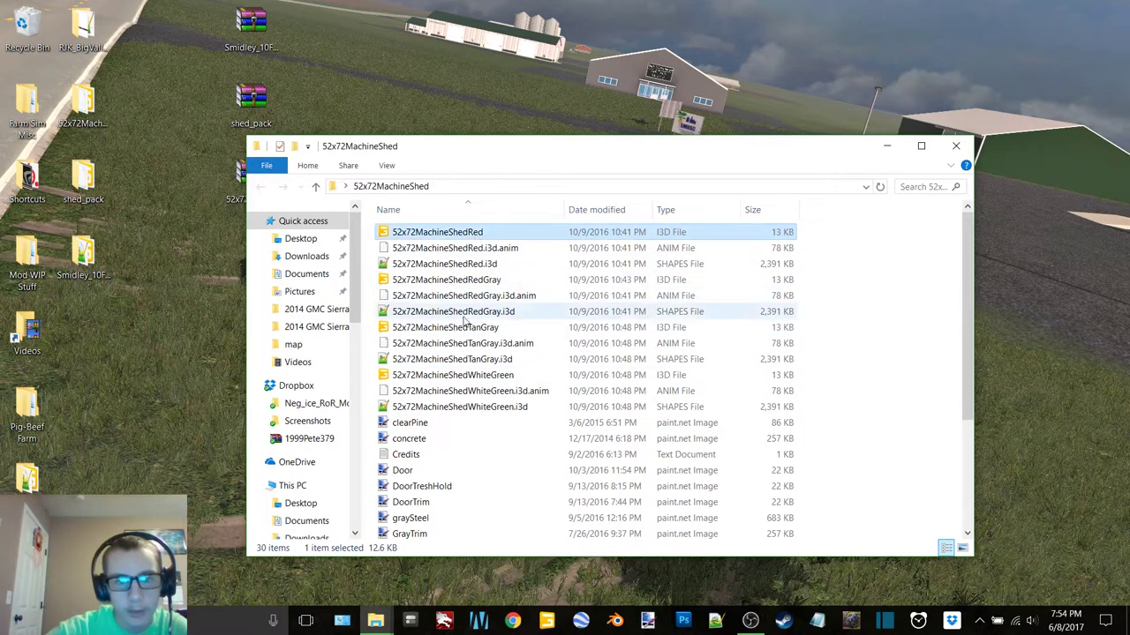
Step: Open the 52x72MachineShedWhiteGreen model in GIANTS Editor 6.0.5, dismiss the welcome window and examine the building's exterior in a maximized window
{"action": "double_click", "coordinate": [476, 376]}
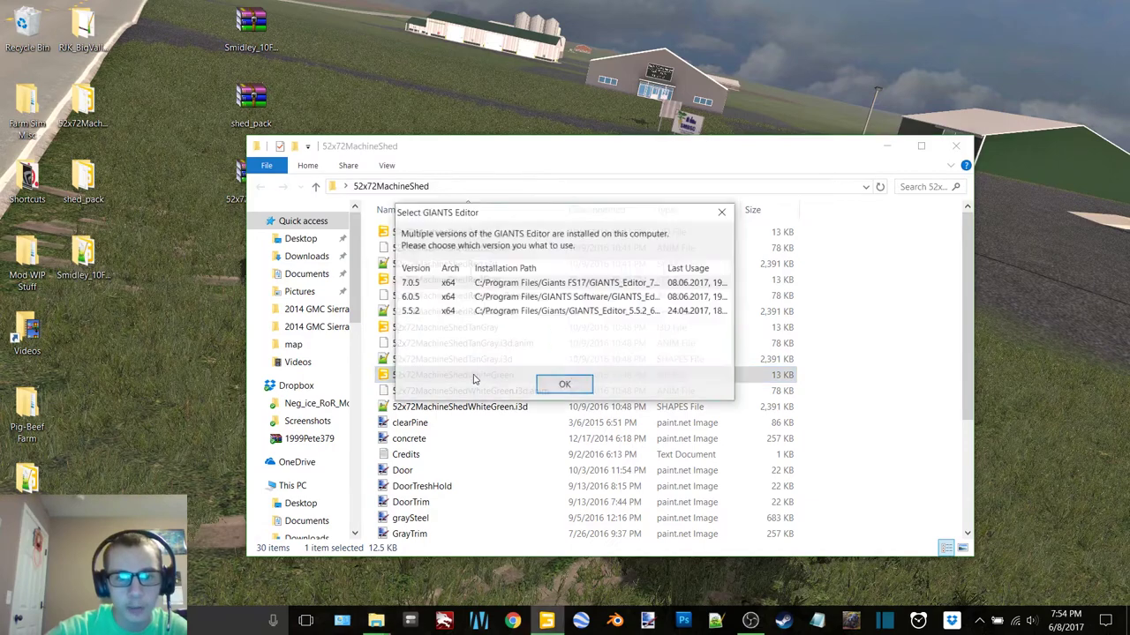
{"action": "double_click", "coordinate": [565, 297]}
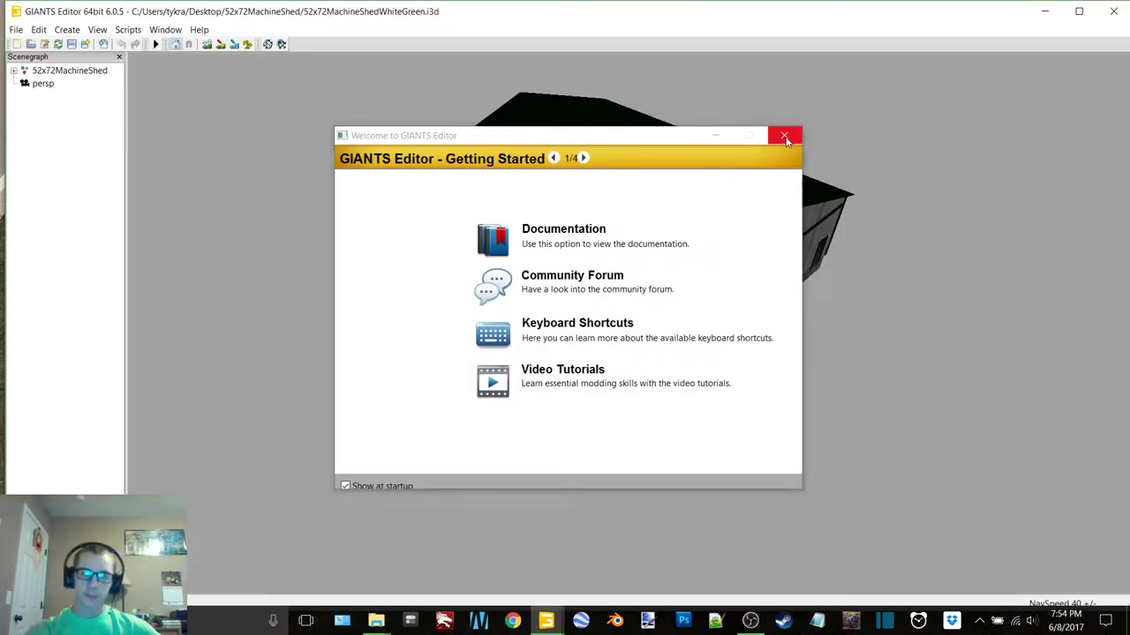
{"action": "left_click", "coordinate": [784, 135]}
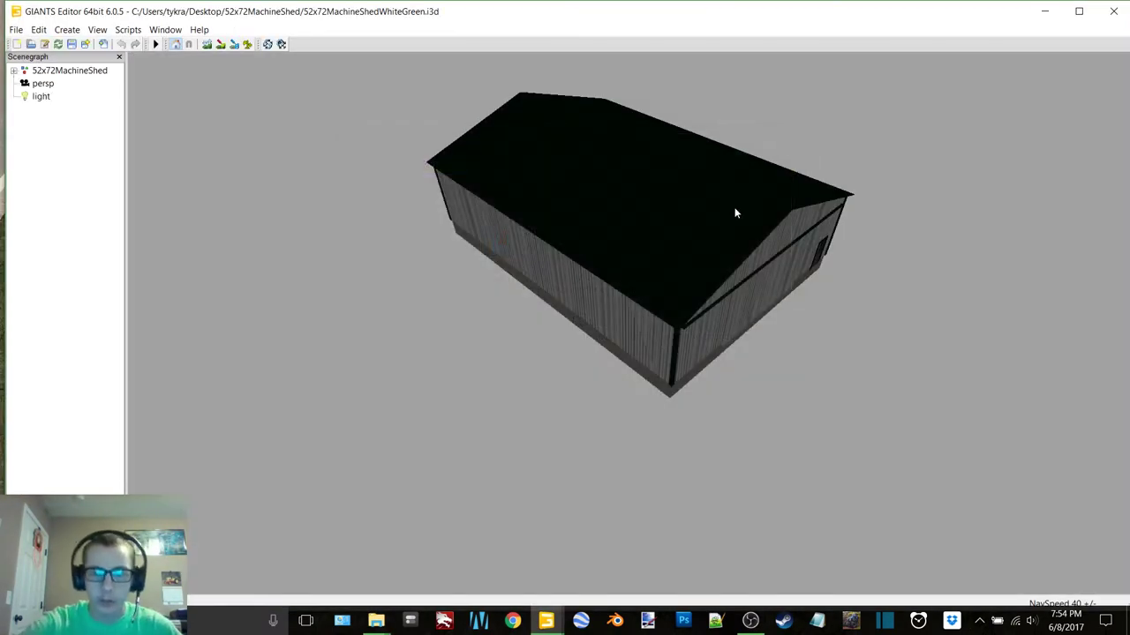
{"action": "left_click_drag", "start_coordinate": [650, 201], "coordinate": [444, 171], "text": "alt"}
{"action": "scroll", "coordinate": [565, 226], "scroll_direction": "up", "scroll_amount": 4}
{"action": "scroll", "coordinate": [565, 232], "scroll_direction": "up", "scroll_amount": 5}
{"action": "scroll", "coordinate": [570, 232], "scroll_direction": "down", "scroll_amount": 3}
{"action": "mouse_move", "coordinate": [570, 232]}
{"action": "middle_mouse_down", "text": "alt"}
{"action": "mouse_move", "coordinate": [556, 233]}
{"action": "mouse_move", "coordinate": [575, 245]}
{"action": "middle_mouse_up", "text": "alt"}
{"action": "scroll", "coordinate": [557, 242], "scroll_direction": "up", "scroll_amount": 6}
{"action": "left_click_drag", "start_coordinate": [575, 251], "coordinate": [727, 279]}
{"action": "left_click", "coordinate": [1078, 15]}
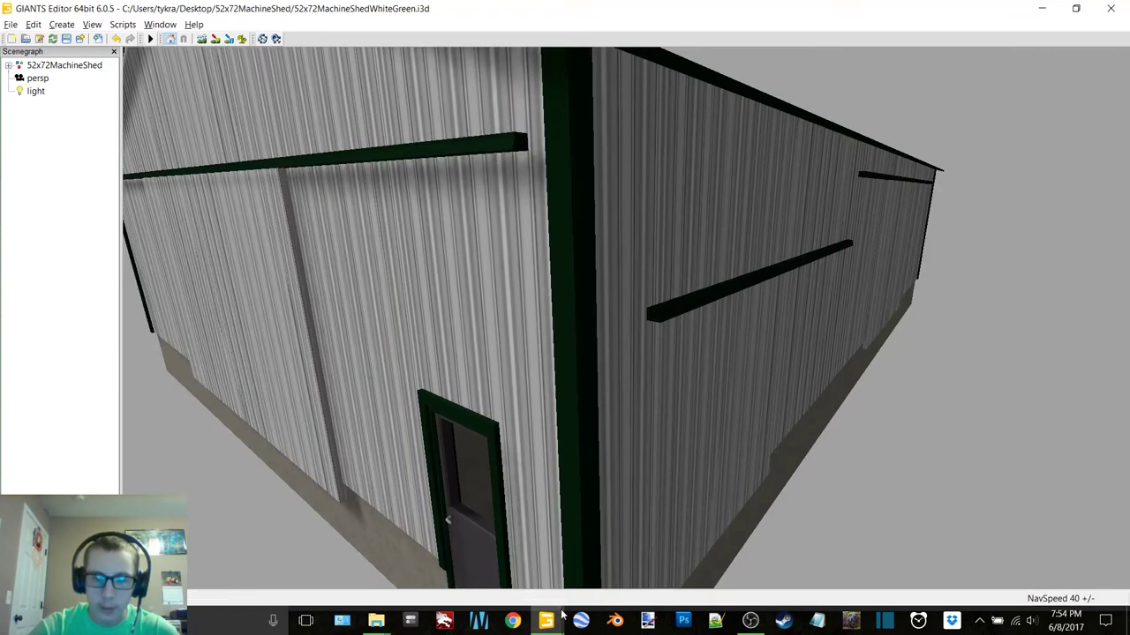
Step: Close the leftover welcome window and examine the sliding door and entry door on the white-green shed's end wall
{"action": "mouse_move", "coordinate": [556, 624]}
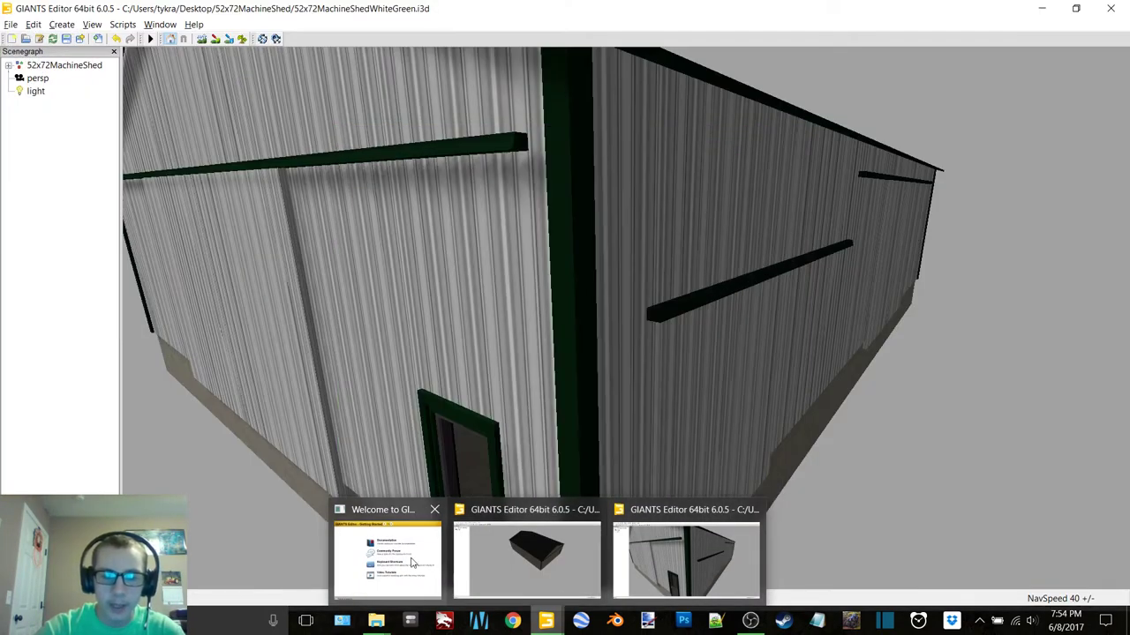
{"action": "left_click", "coordinate": [434, 509]}
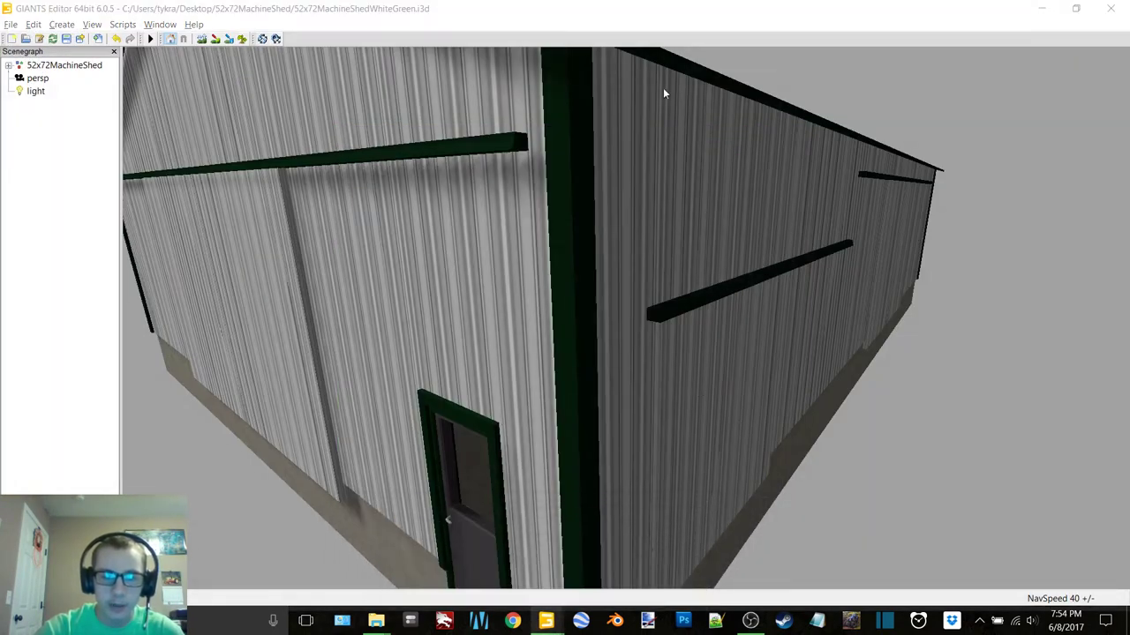
{"action": "scroll", "coordinate": [625, 270], "scroll_direction": "down", "scroll_amount": 5}
{"action": "left_click_drag", "start_coordinate": [590, 277], "coordinate": [577, 252], "text": "alt"}
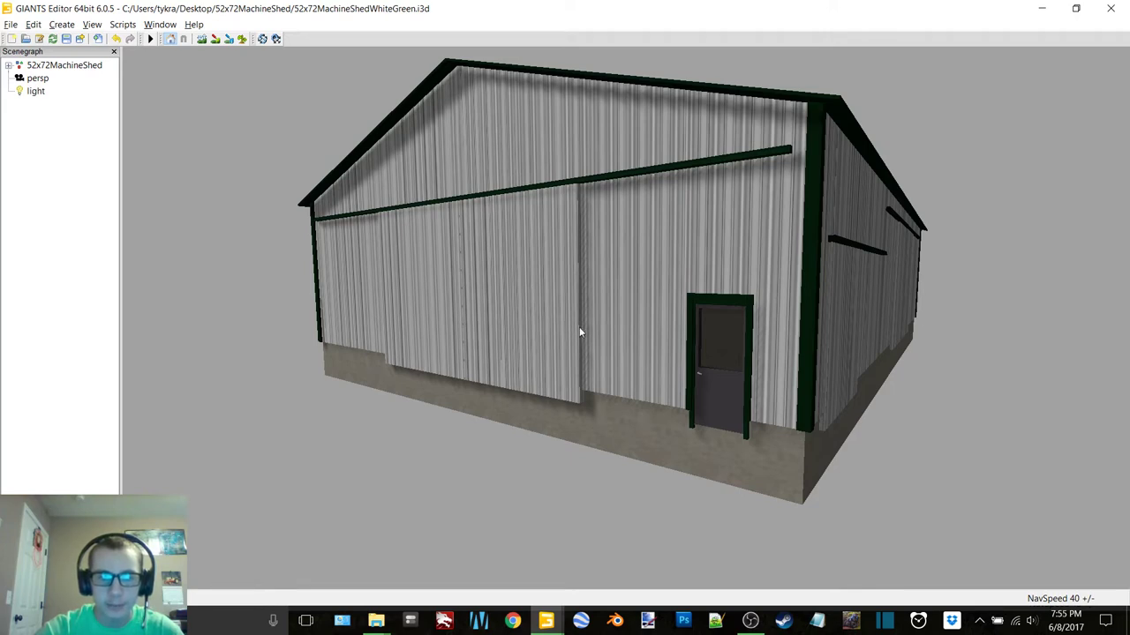
{"action": "key", "text": "w"}
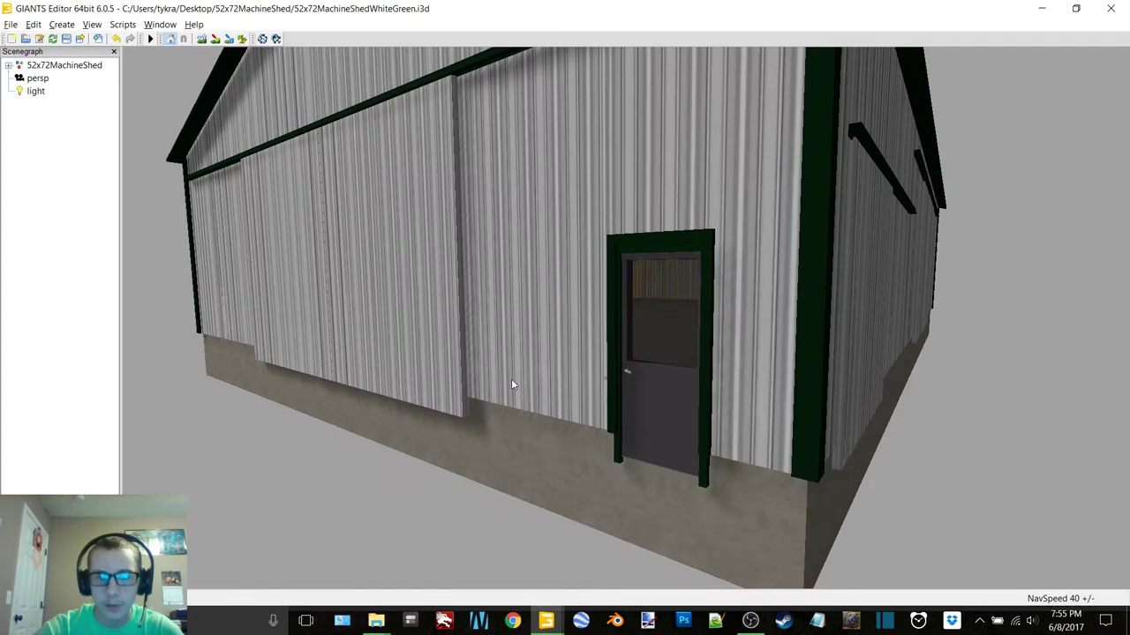
{"action": "middle_click_drag", "start_coordinate": [511, 379], "coordinate": [508, 381], "text": "alt"}
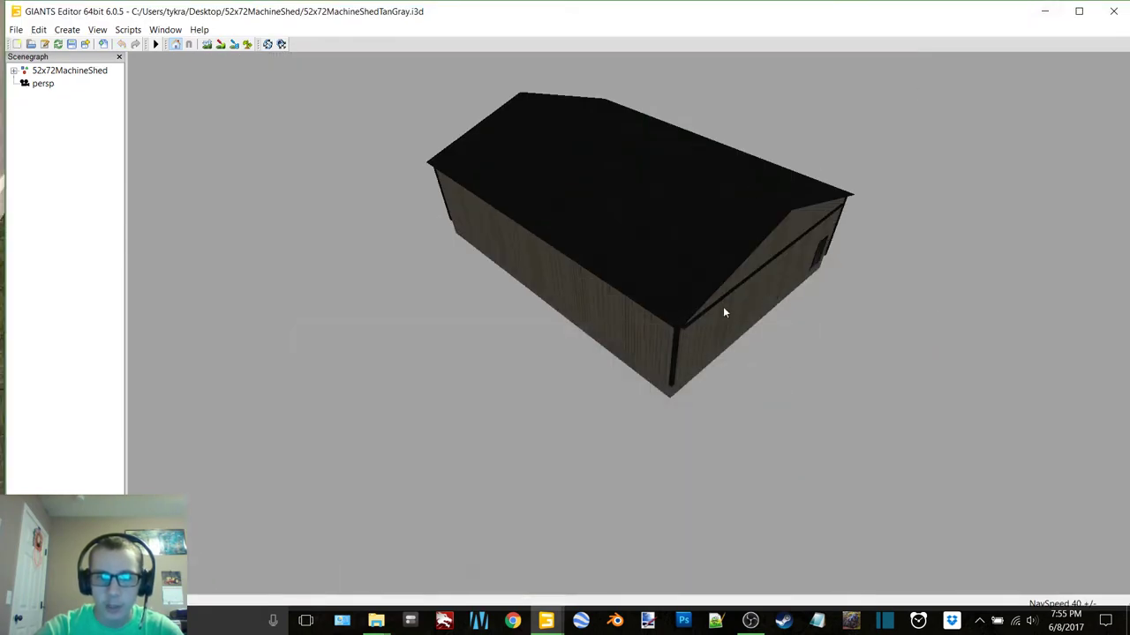
Step: Add a light to the 52x72MachineShedTanGray scene, examine the shed's end wall and close the model without saving
{"action": "key", "text": "ctrl+v"}
{"action": "left_click_drag", "start_coordinate": [619, 247], "coordinate": [403, 135], "text": "alt"}
{"action": "scroll", "coordinate": [485, 229], "scroll_direction": "up", "scroll_amount": 3}
{"action": "right_click_drag", "start_coordinate": [404, 135], "coordinate": [989, 157]}
{"action": "left_click", "coordinate": [1112, 10]}
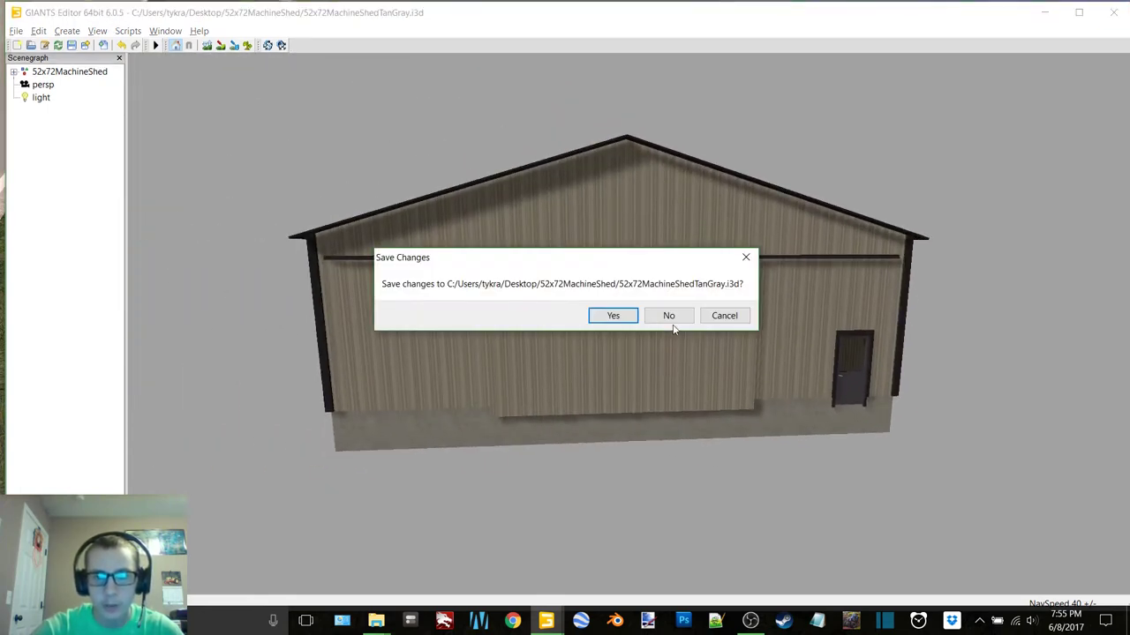
{"action": "left_click", "coordinate": [673, 313]}
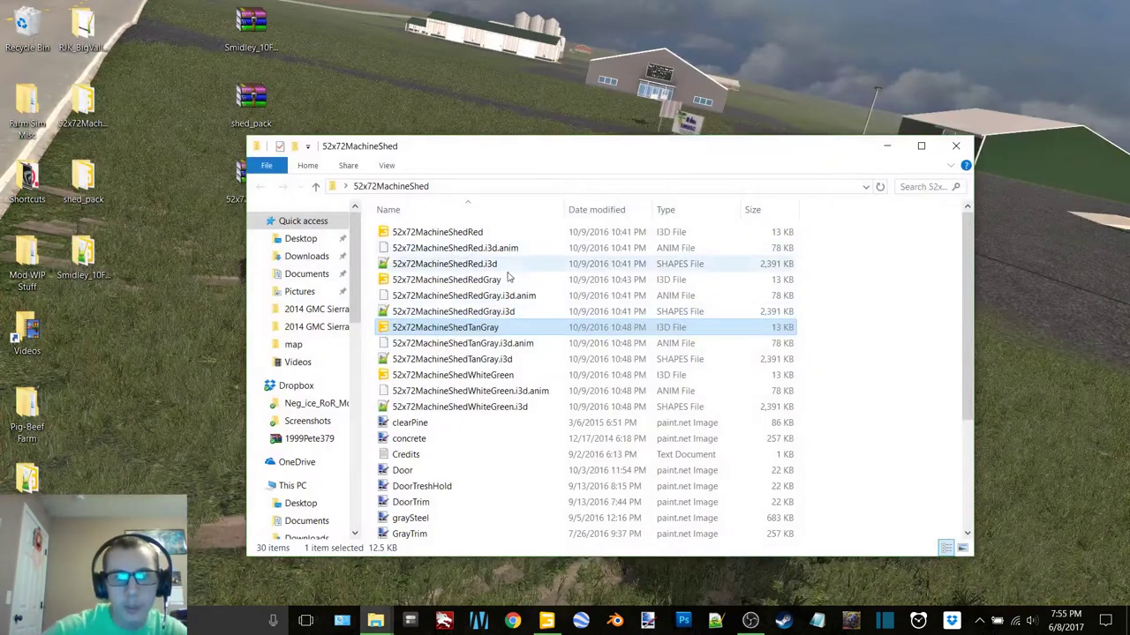
Step: Open the 52x72MachineShedRedGray model in GIANTS Editor 6.0.5 and dismiss the welcome window
{"action": "double_click", "coordinate": [510, 281]}
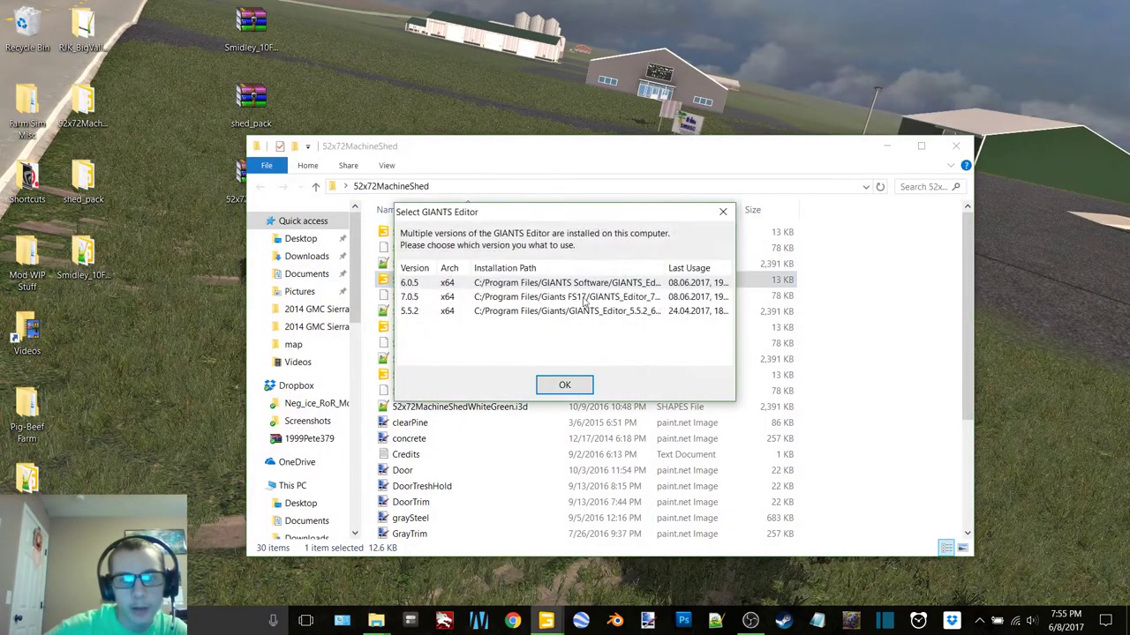
{"action": "double_click", "coordinate": [600, 284]}
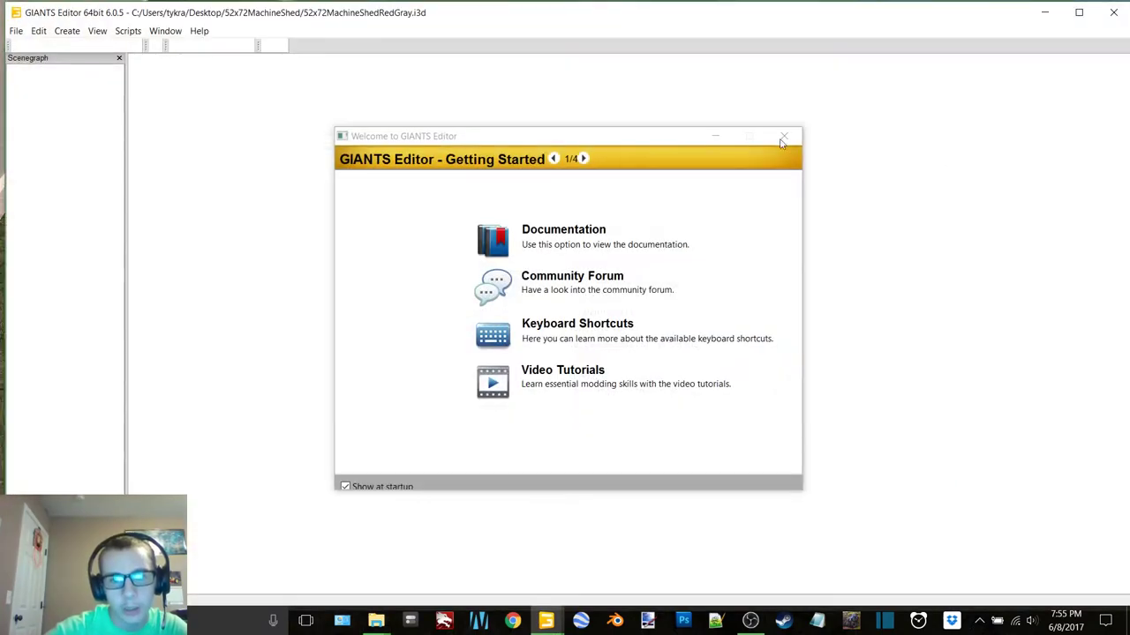
{"action": "left_click", "coordinate": [784, 142]}
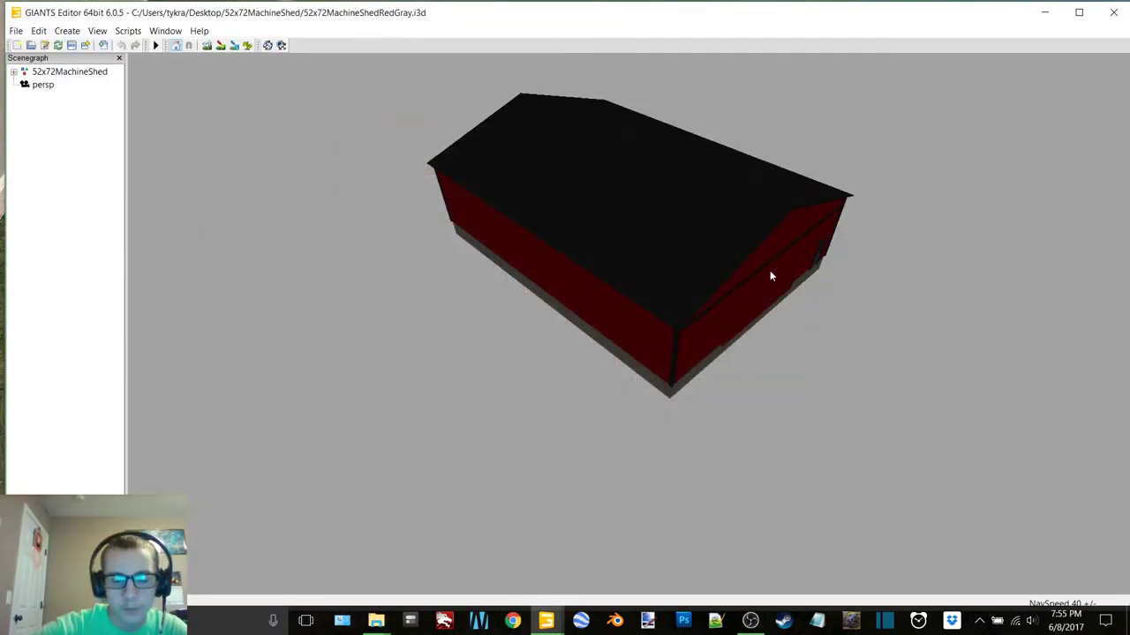
Step: Add a light to the red-gray shed scene, examine its walls and doors, and close the model without saving
{"action": "key", "text": "ctrl+l"}
{"action": "middle_click_drag", "start_coordinate": [738, 288], "coordinate": [565, 248], "text": "alt"}
{"action": "scroll", "coordinate": [636, 313], "scroll_direction": "up", "scroll_amount": 3}
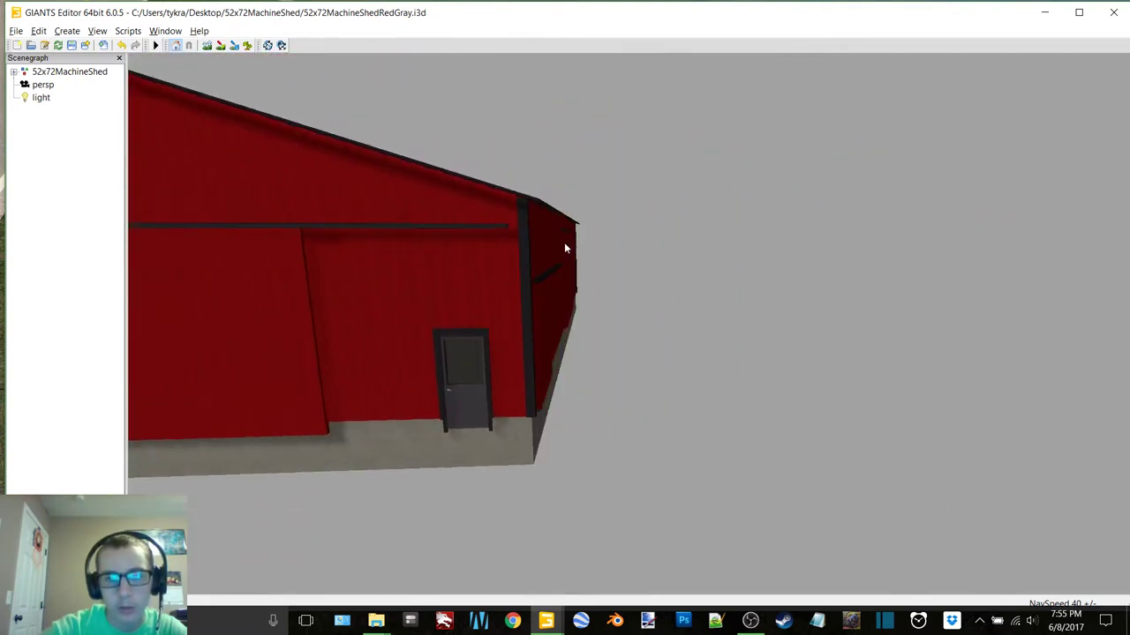
{"action": "scroll", "coordinate": [570, 248], "scroll_direction": "up", "scroll_amount": 3}
{"action": "left_click_drag", "start_coordinate": [567, 245], "coordinate": [560, 247], "text": "alt"}
{"action": "scroll", "coordinate": [610, 233], "scroll_direction": "down", "scroll_amount": 1}
{"action": "scroll", "coordinate": [612, 228], "scroll_direction": "down", "scroll_amount": 3}
{"action": "middle_click_drag", "start_coordinate": [606, 228], "coordinate": [1035, 110], "text": "alt"}
{"action": "left_click", "coordinate": [1113, 13]}
{"action": "left_click", "coordinate": [671, 317]}
Step: Close the remaining shed model without saving and move the 52x72MachineShed folder into the Pig-Beef Farm folder on the desktop
{"action": "left_click", "coordinate": [556, 622]}
{"action": "left_click", "coordinate": [1110, 8]}
{"action": "left_click", "coordinate": [667, 311]}
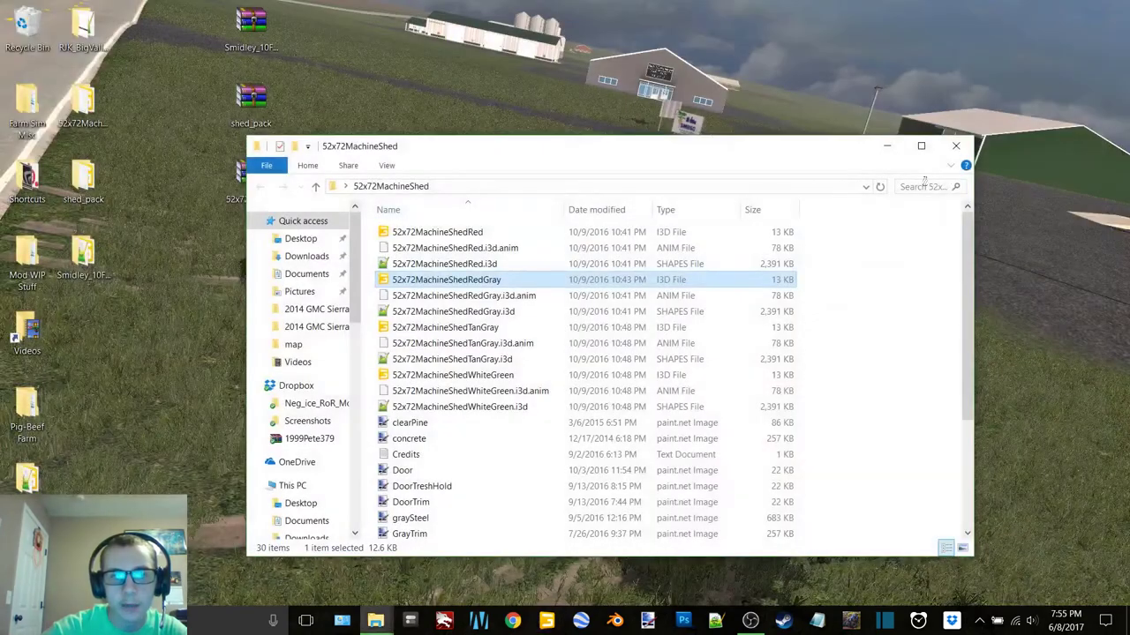
{"action": "left_click", "coordinate": [956, 149]}
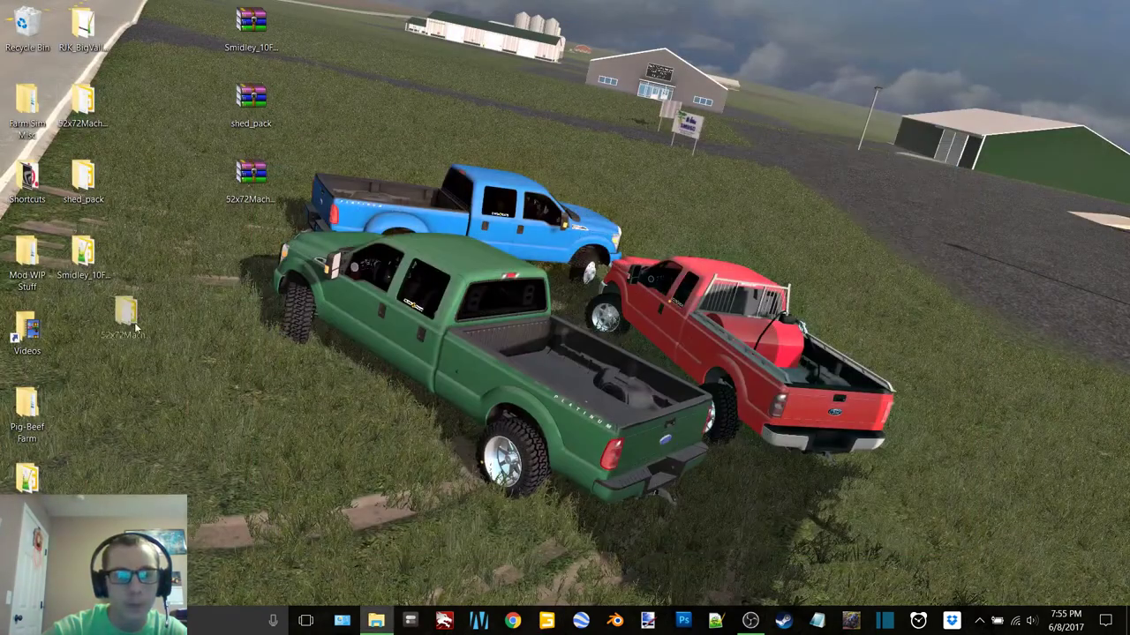
{"action": "left_click_drag", "start_coordinate": [44, 422], "coordinate": [54, 279]}
Step: Open the ccc, ccc_withroom, shed_withroom and side_door models from the shed_pack folder in GIANTS Editor 6.0.5 and minimize the folder window
{"action": "double_click", "coordinate": [80, 189]}
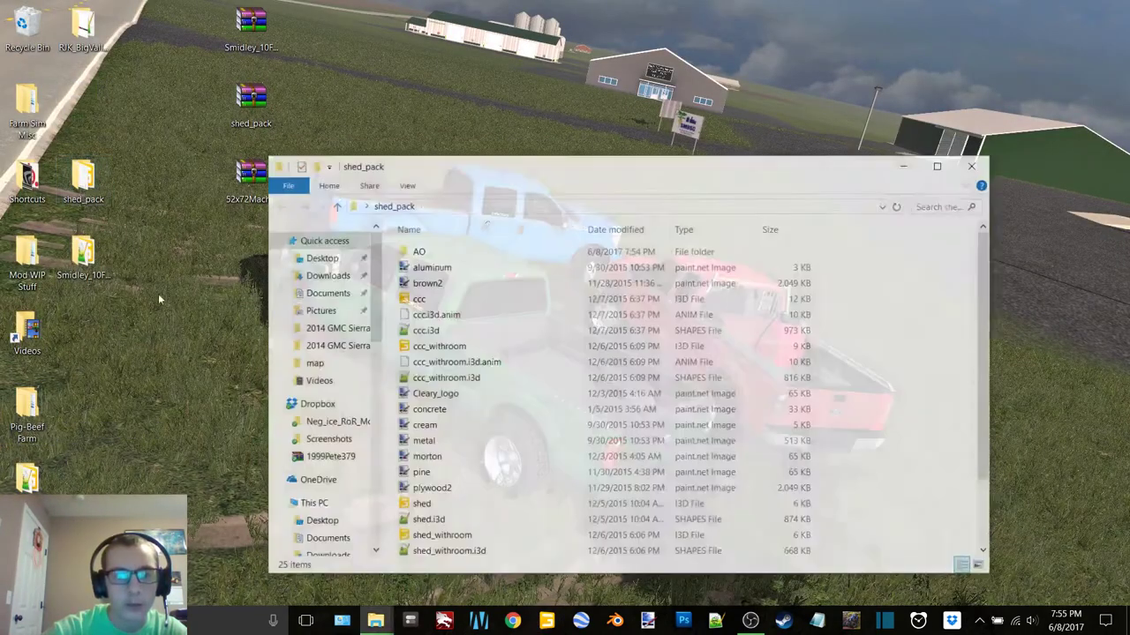
{"action": "left_click", "coordinate": [463, 300]}
{"action": "double_click", "coordinate": [463, 300]}
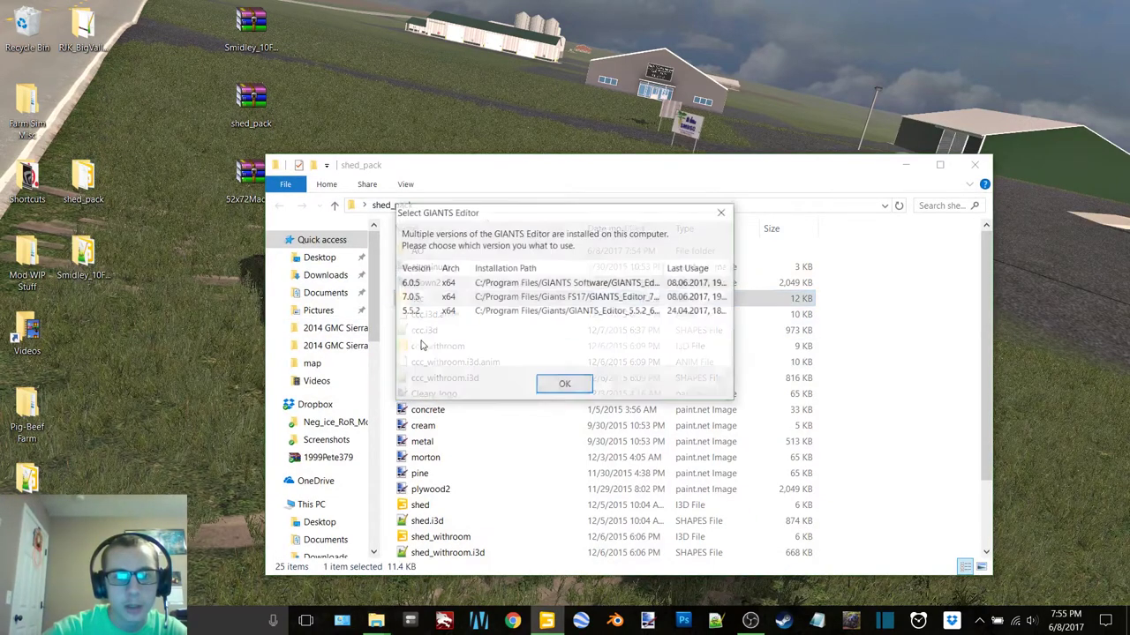
{"action": "left_click_drag", "start_coordinate": [651, 166], "coordinate": [614, 160]}
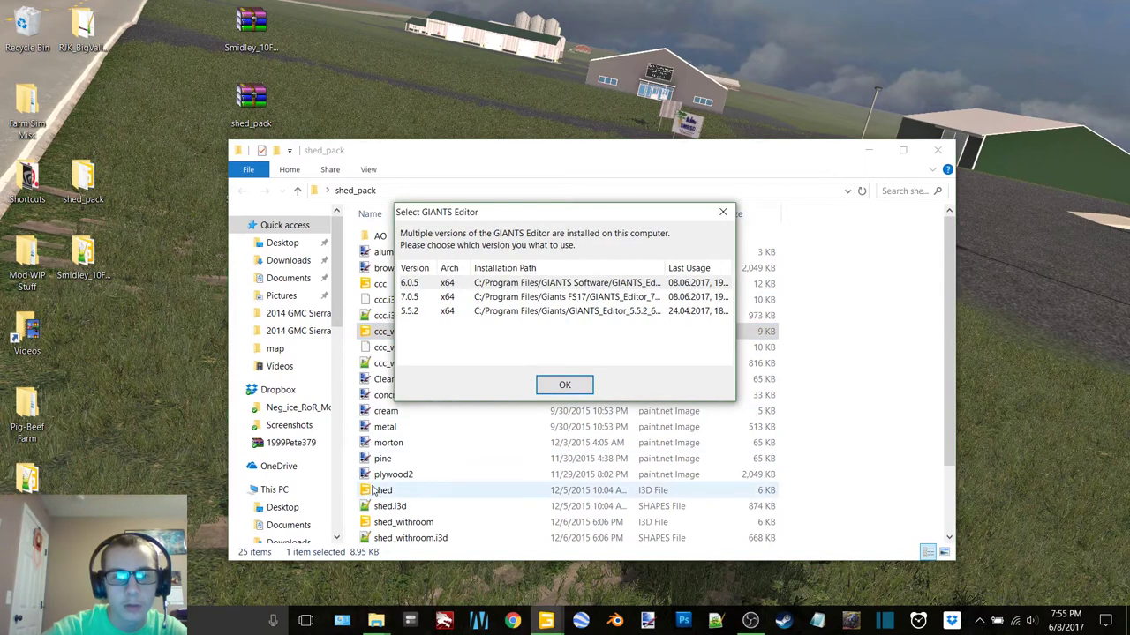
{"action": "left_click", "coordinate": [384, 523]}
{"action": "scroll", "coordinate": [441, 512], "scroll_direction": "down", "scroll_amount": 3}
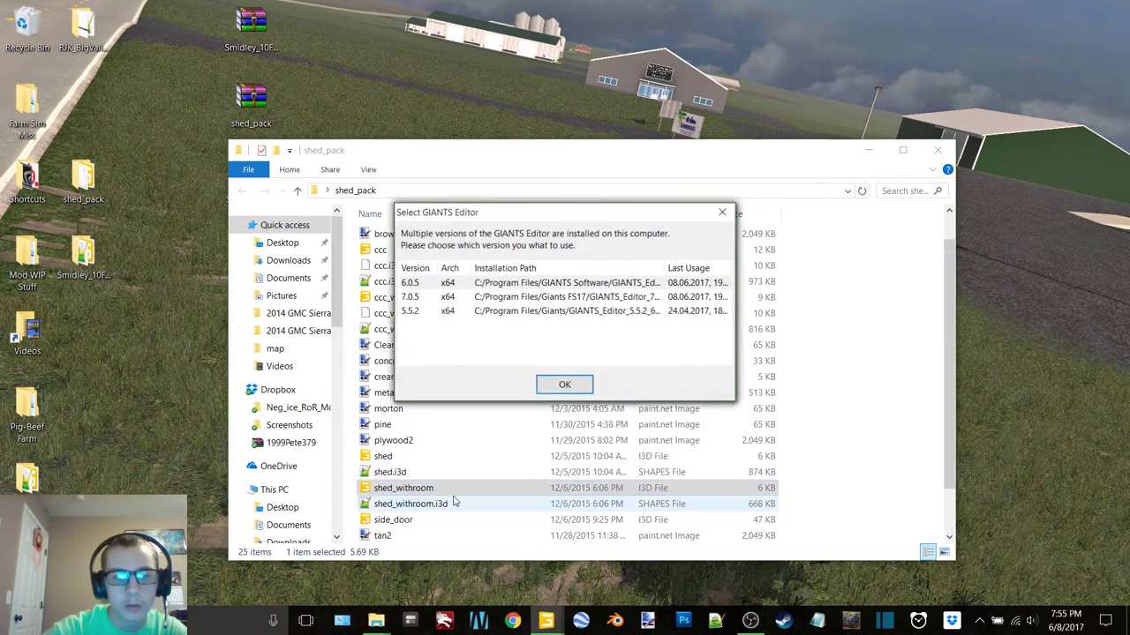
{"action": "left_click", "coordinate": [420, 475]}
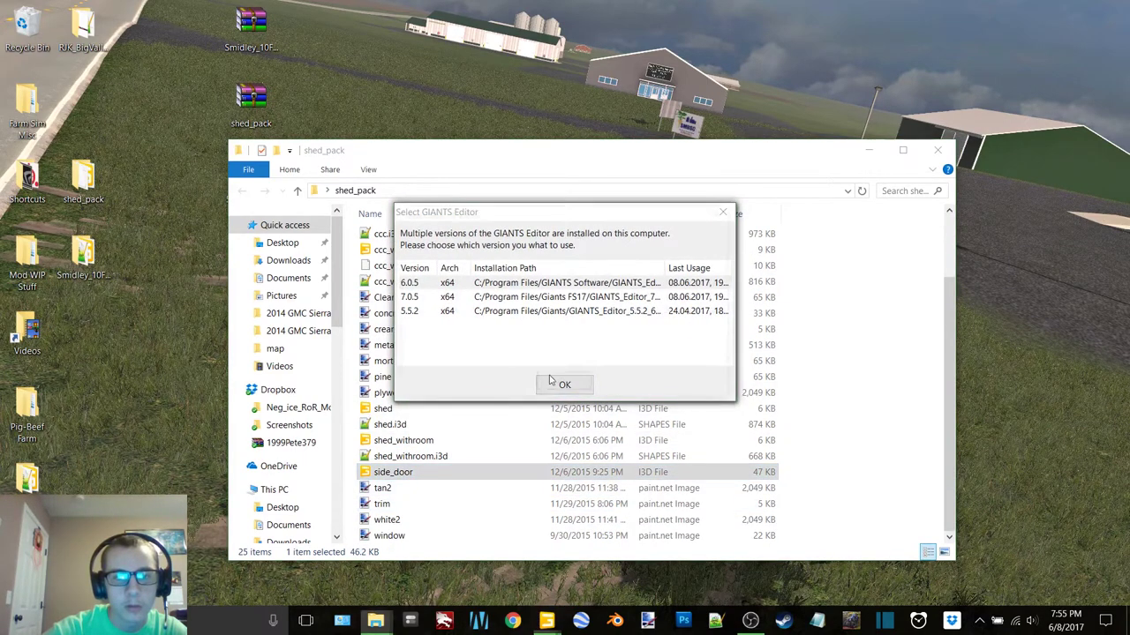
{"action": "double_click", "coordinate": [583, 284]}
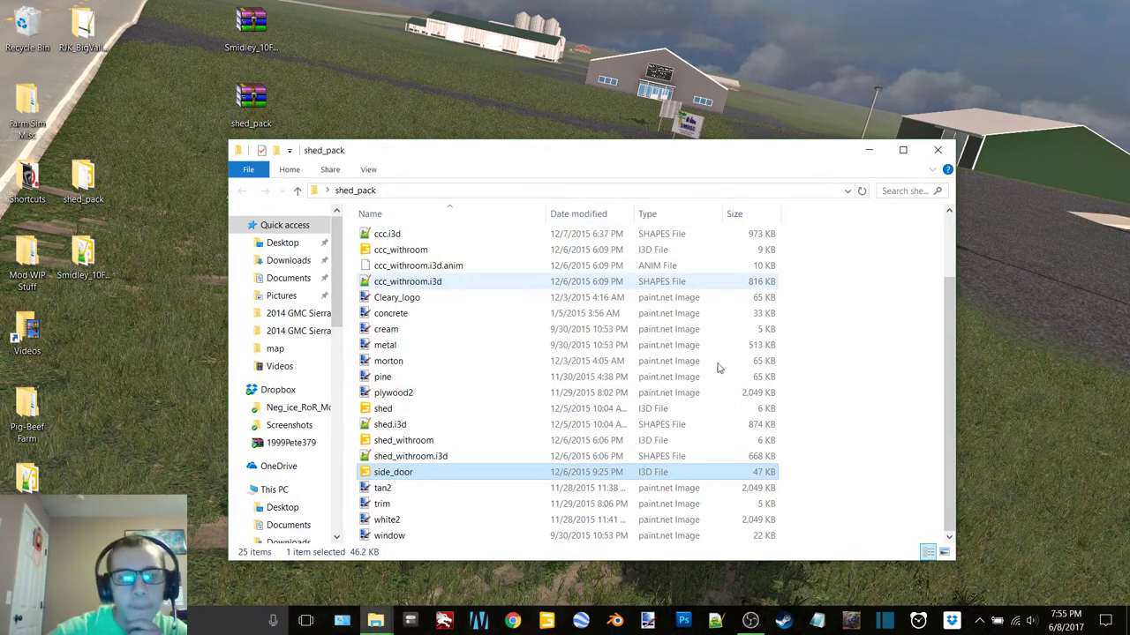
{"action": "left_click", "coordinate": [869, 152]}
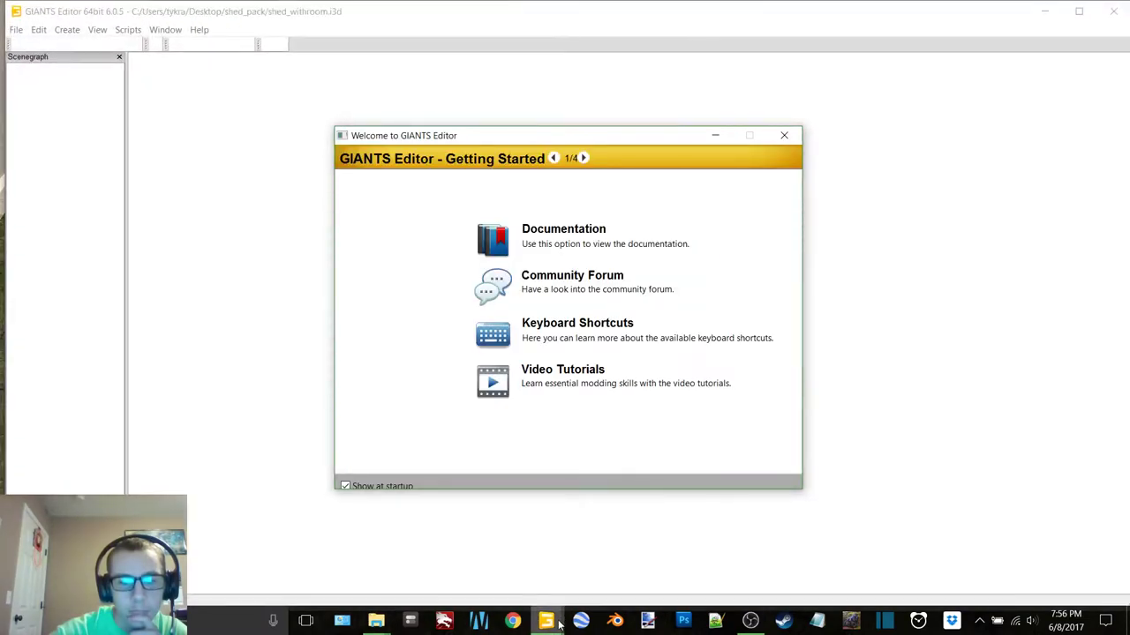
Step: Close the welcome windows of all the opened GIANTS Editor instances
{"action": "mouse_move", "coordinate": [559, 624]}
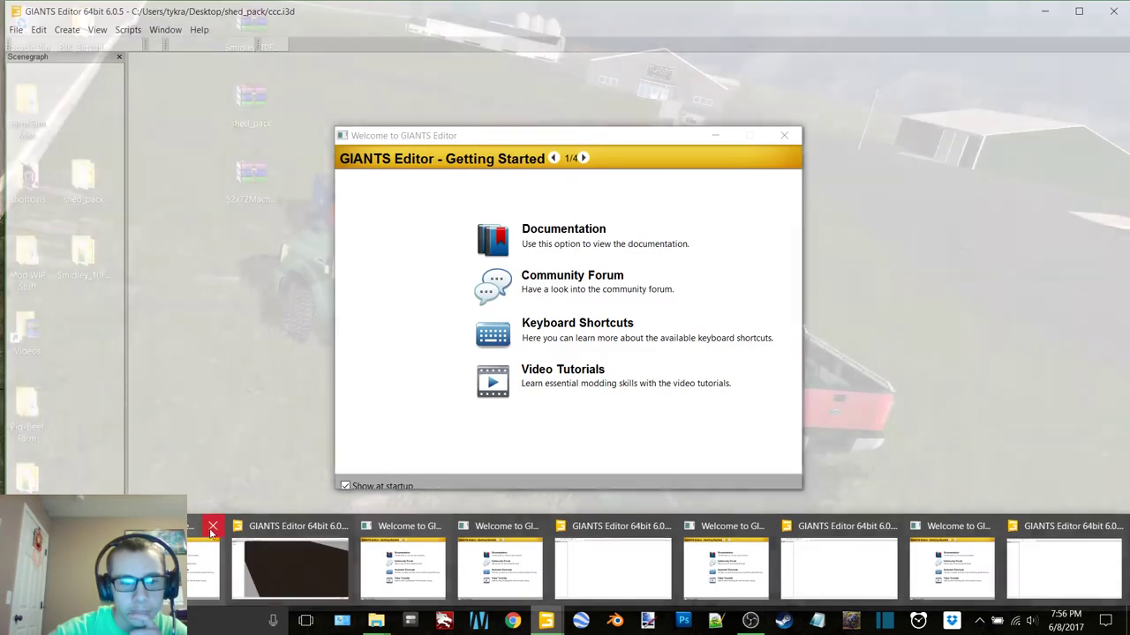
{"action": "left_click", "coordinate": [212, 529]}
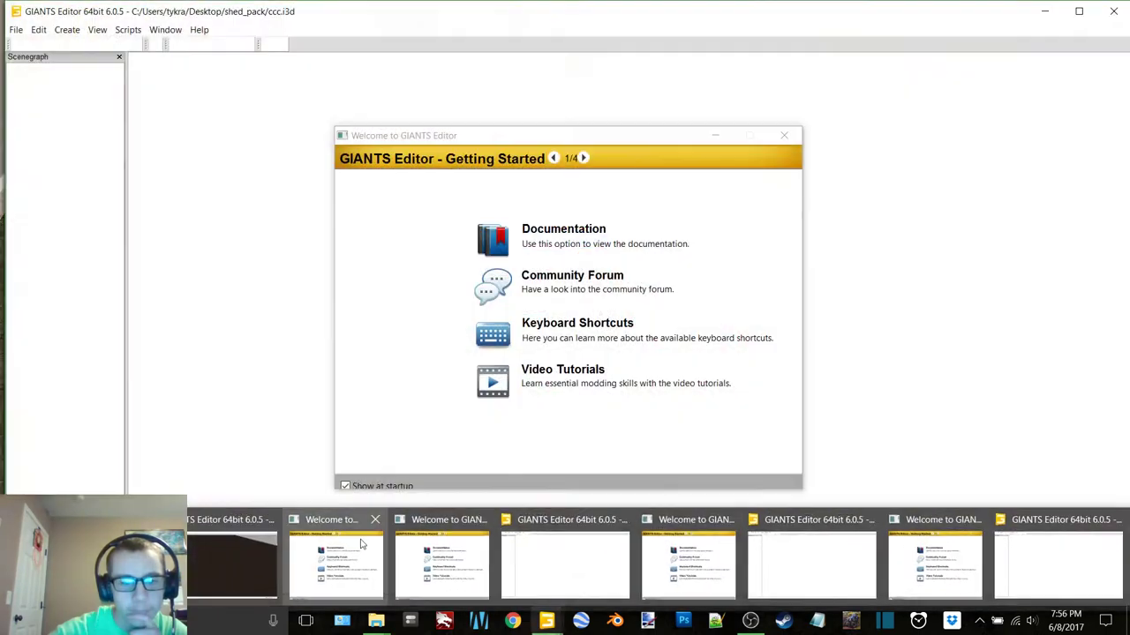
{"action": "left_click", "coordinate": [374, 523]}
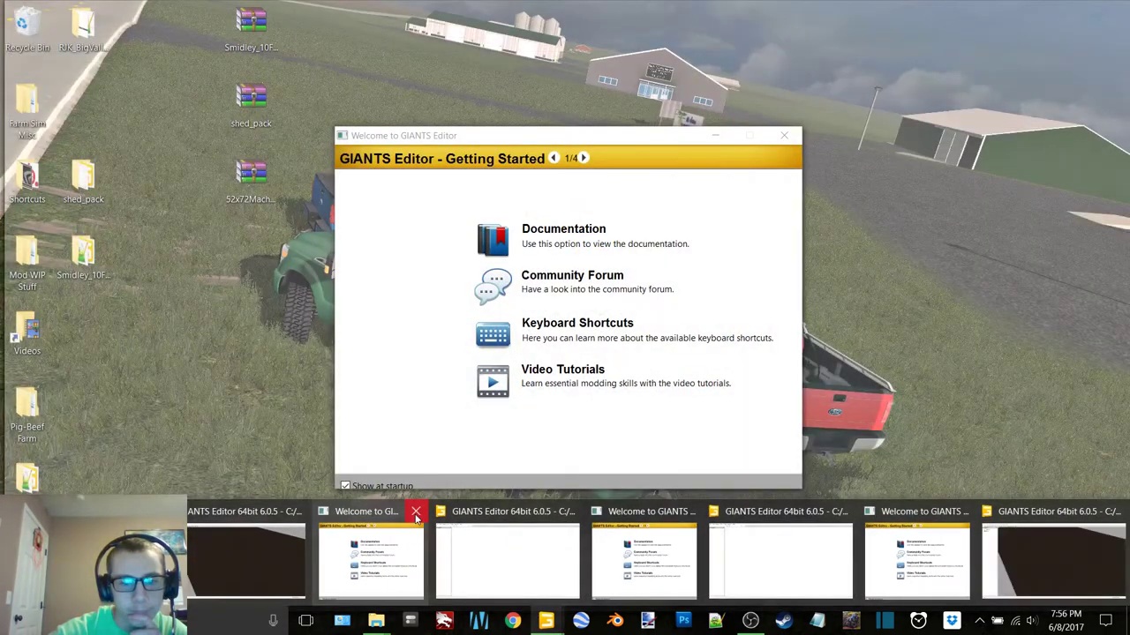
{"action": "left_click", "coordinate": [416, 512]}
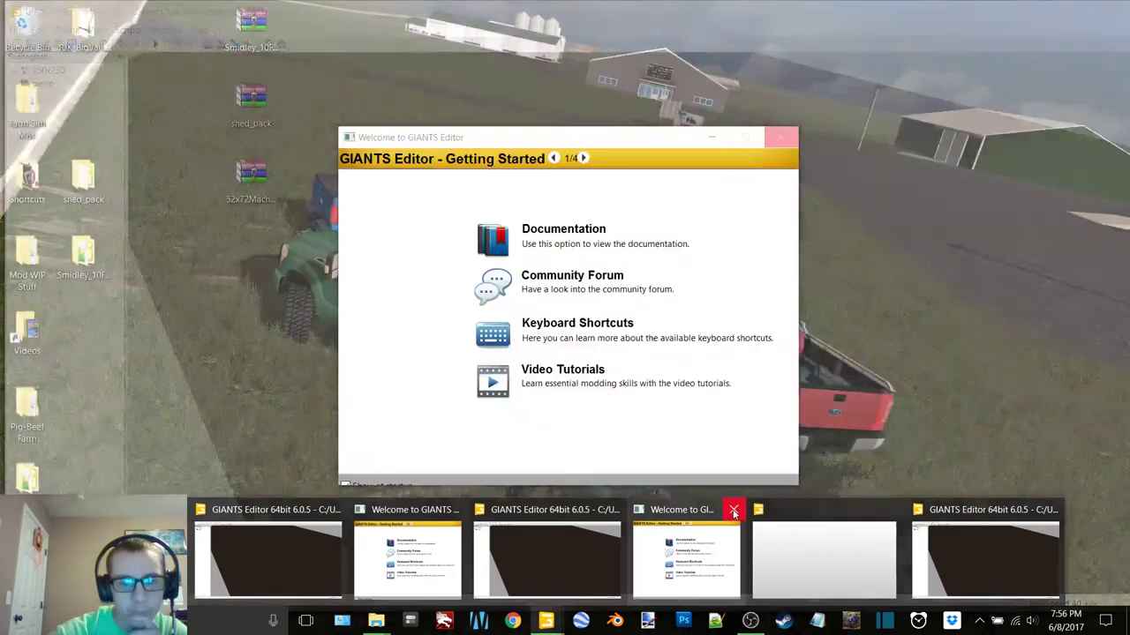
{"action": "left_click", "coordinate": [733, 512]}
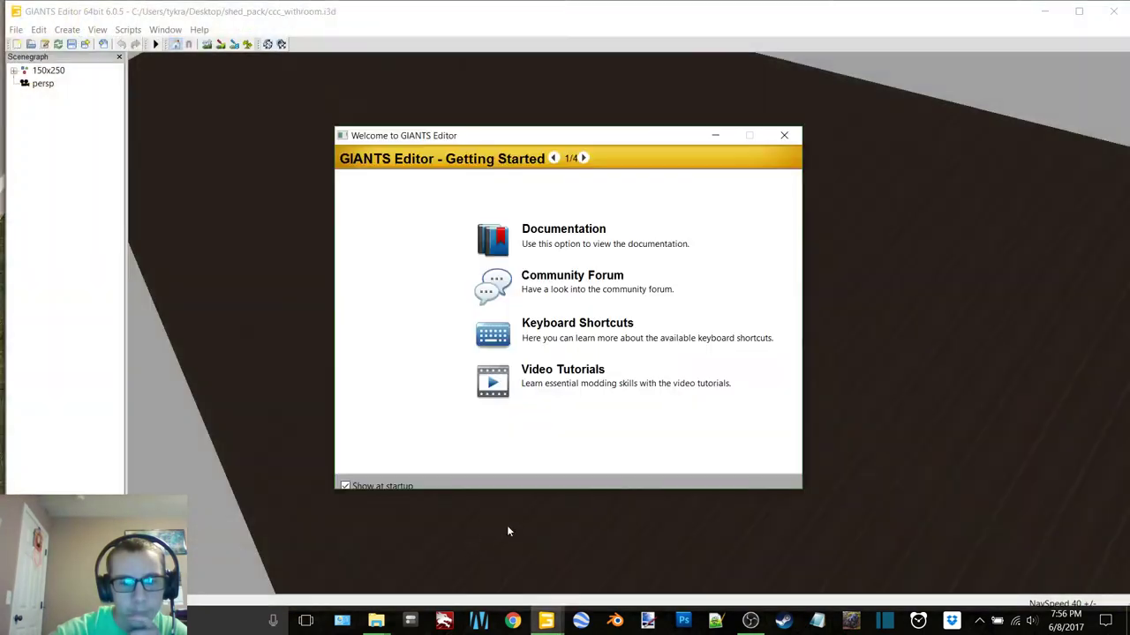
{"action": "left_click", "coordinate": [555, 629]}
{"action": "left_click", "coordinate": [453, 511]}
{"action": "left_click", "coordinate": [990, 512]}
Step: Switch to the side_door model, examine its door panels and trigger objects, and close it without saving
{"action": "left_click", "coordinate": [265, 558]}
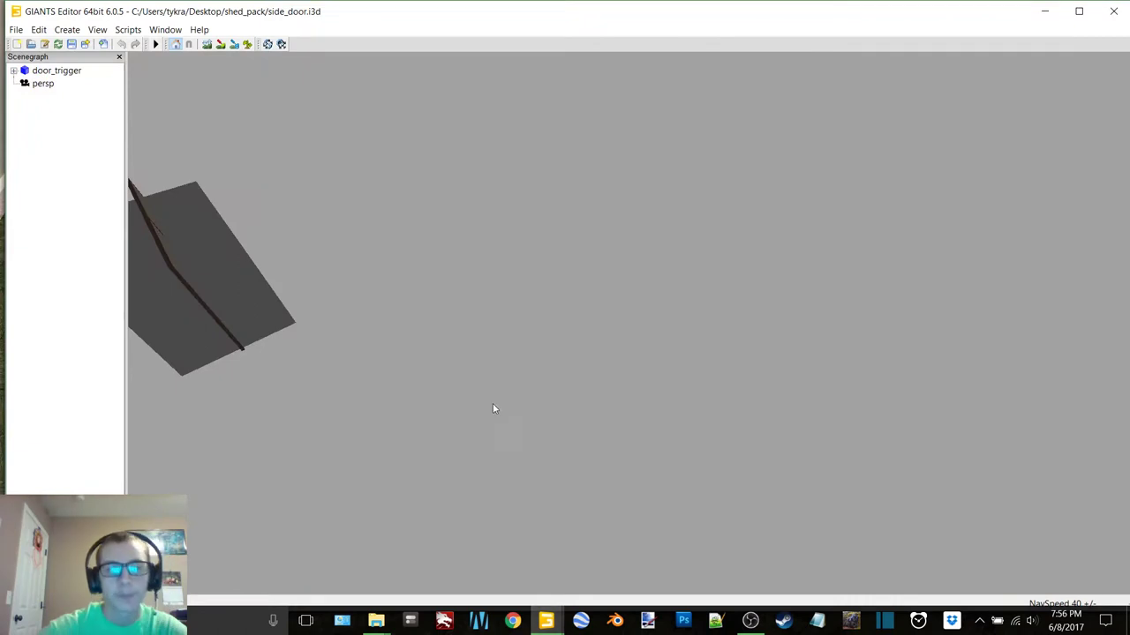
{"action": "left_click_drag", "start_coordinate": [609, 304], "coordinate": [489, 302], "text": "alt"}
{"action": "scroll", "coordinate": [494, 298], "scroll_direction": "up", "scroll_amount": 3}
{"action": "middle_click_drag", "start_coordinate": [506, 297], "coordinate": [434, 284]}
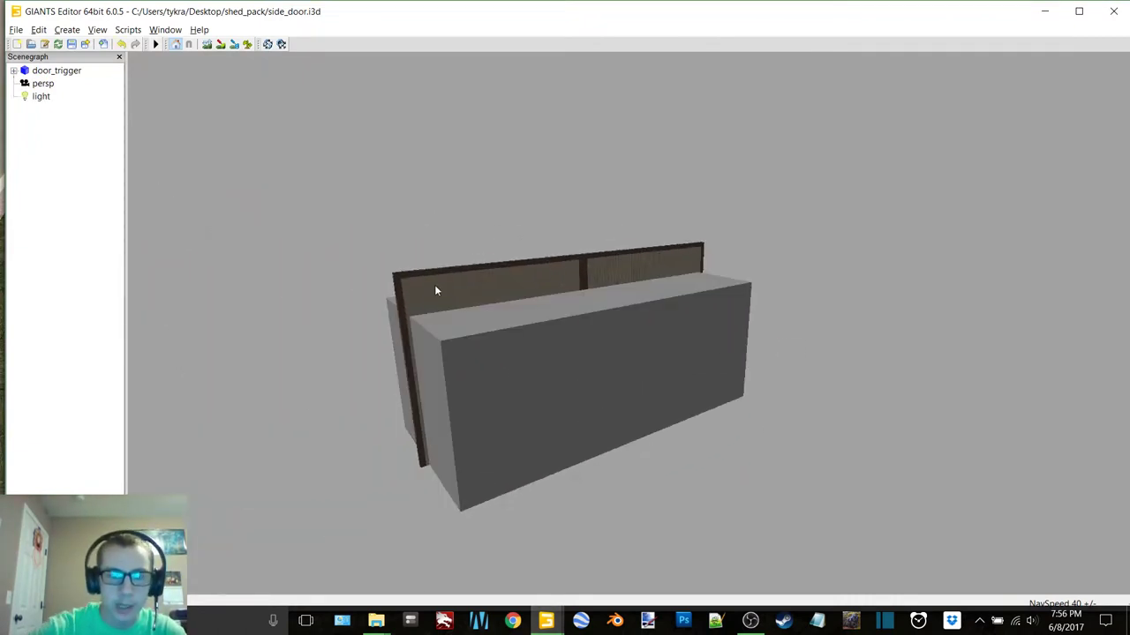
{"action": "left_click", "coordinate": [502, 293]}
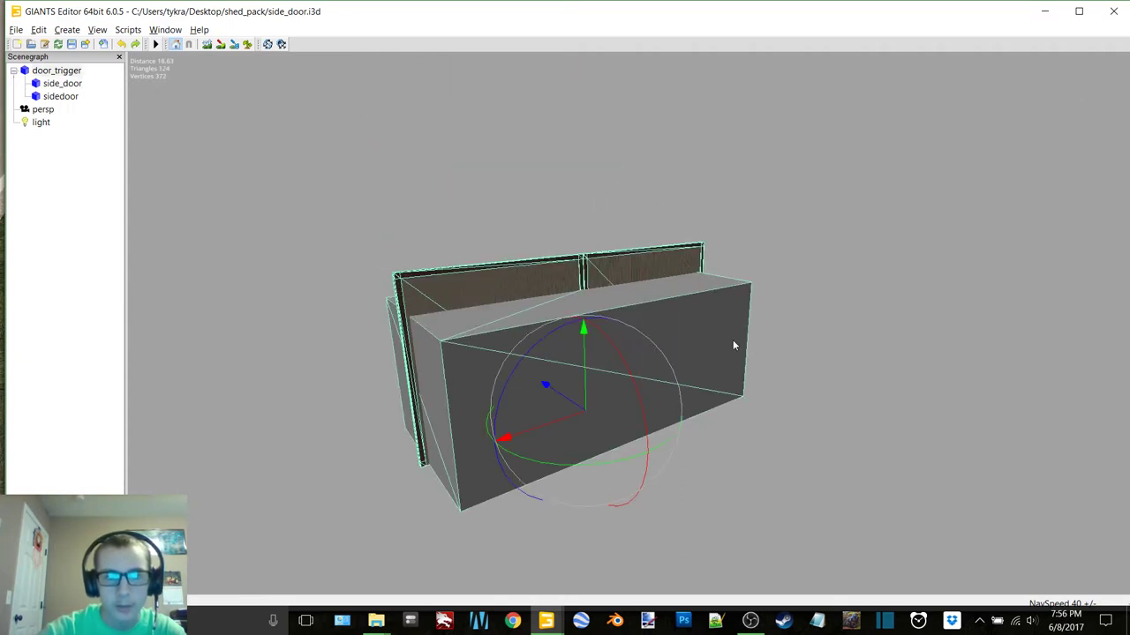
{"action": "left_click", "coordinate": [1114, 11]}
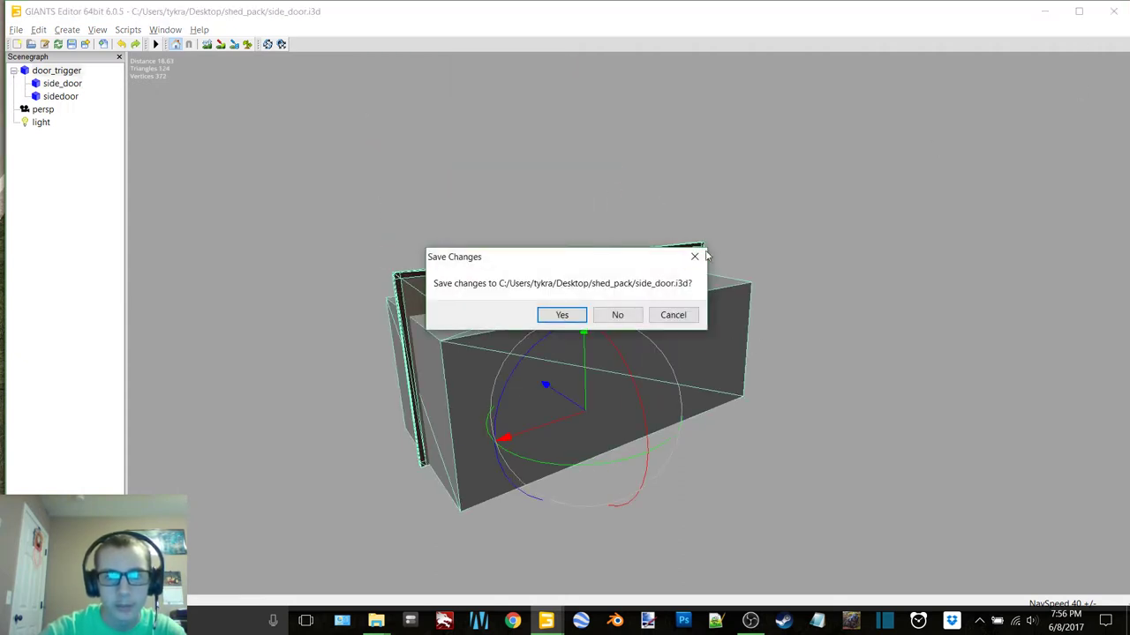
{"action": "left_click", "coordinate": [618, 315]}
Step: Add a light to the ccc_withroom model, examine the building up close, and close it without saving
{"action": "scroll", "coordinate": [618, 311], "scroll_direction": "down", "scroll_amount": 5}
{"action": "left_click_drag", "start_coordinate": [563, 263], "coordinate": [586, 196], "text": "alt"}
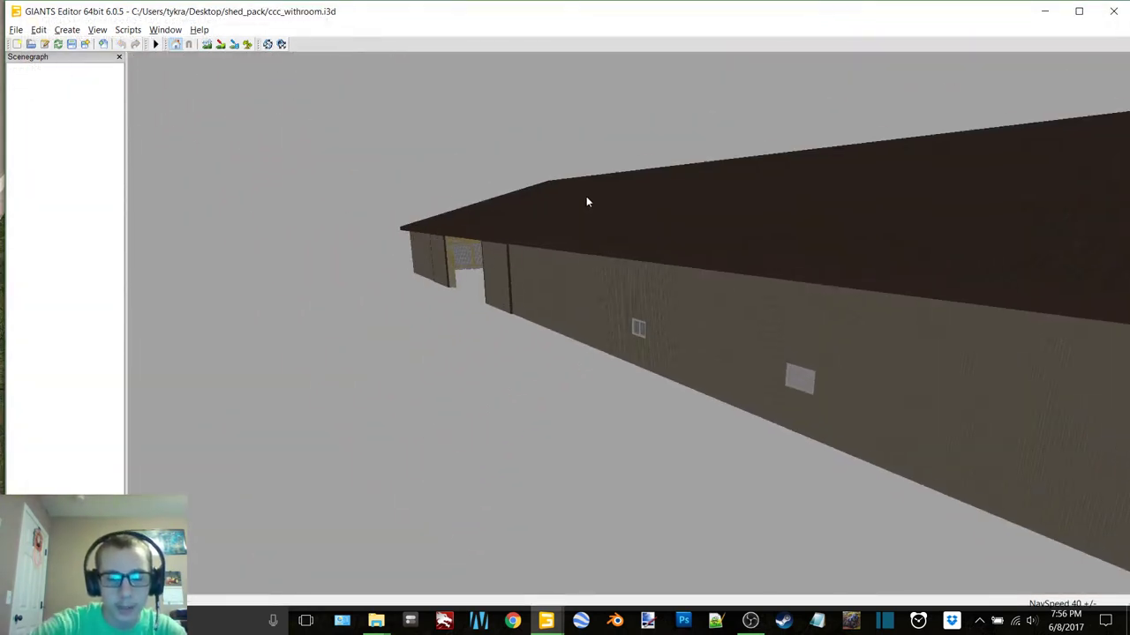
{"action": "key", "text": "ctrl+l"}
{"action": "left_click_drag", "start_coordinate": [555, 269], "coordinate": [447, 270], "text": "alt"}
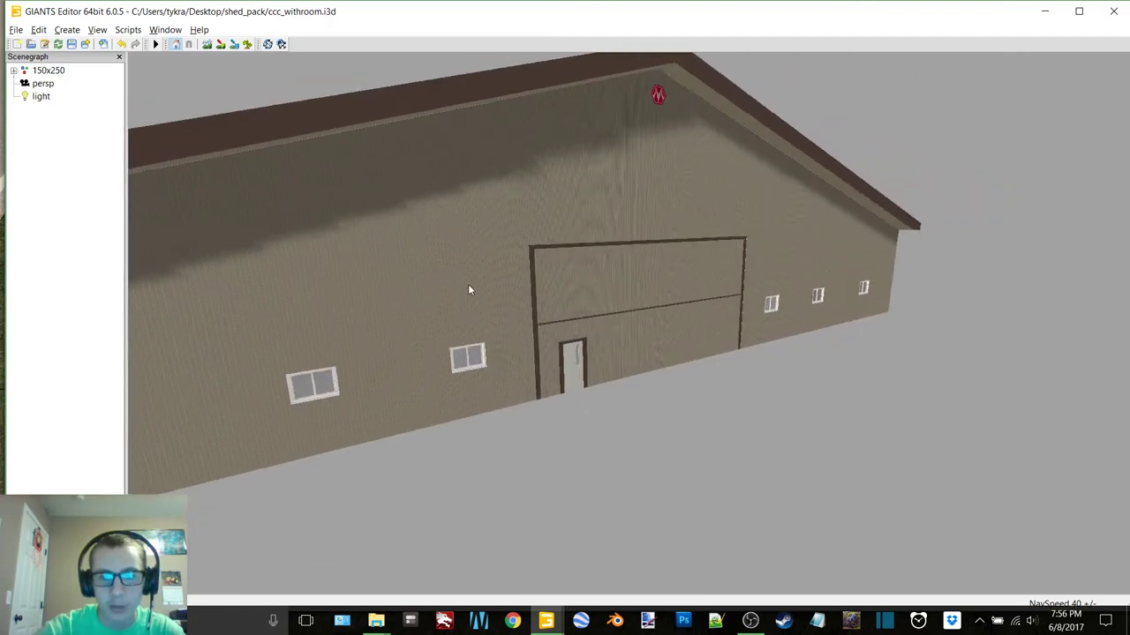
{"action": "scroll", "coordinate": [670, 311], "scroll_direction": "up", "scroll_amount": 5}
{"action": "left_click_drag", "start_coordinate": [680, 309], "coordinate": [620, 344], "text": "alt"}
{"action": "scroll", "coordinate": [658, 311], "scroll_direction": "up", "scroll_amount": 3}
{"action": "scroll", "coordinate": [654, 312], "scroll_direction": "down", "scroll_amount": 3}
{"action": "scroll", "coordinate": [661, 311], "scroll_direction": "up", "scroll_amount": 3}
{"action": "scroll", "coordinate": [645, 353], "scroll_direction": "up", "scroll_amount": 3}
{"action": "scroll", "coordinate": [663, 353], "scroll_direction": "up", "scroll_amount": 3}
{"action": "scroll", "coordinate": [704, 338], "scroll_direction": "down", "scroll_amount": 4}
{"action": "scroll", "coordinate": [619, 345], "scroll_direction": "down", "scroll_amount": 3}
{"action": "left_click", "coordinate": [1114, 10]}
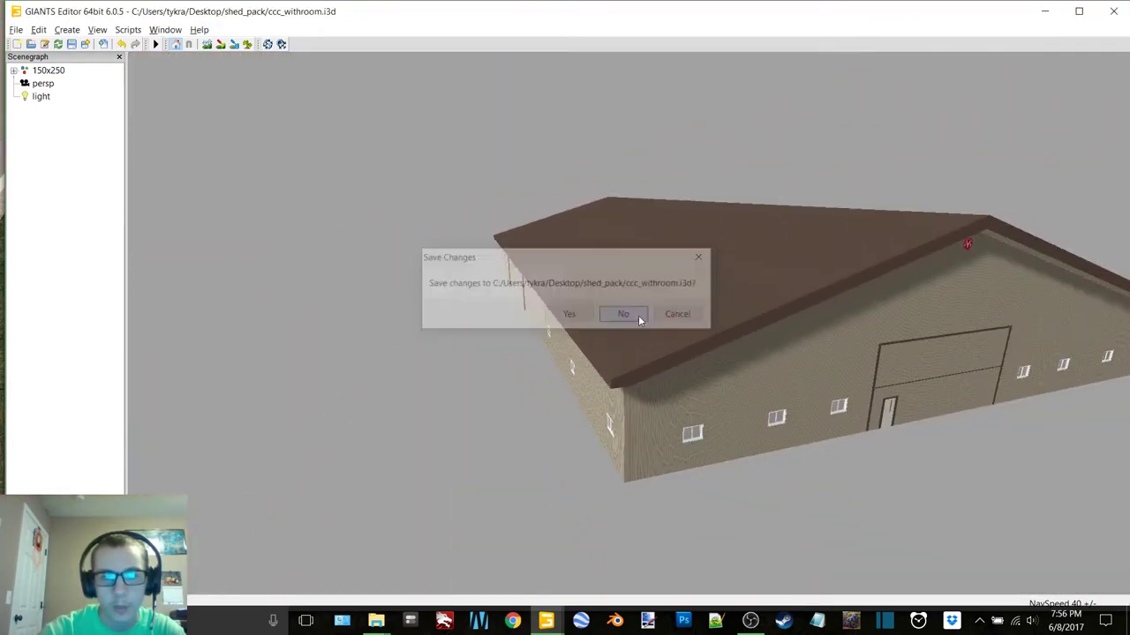
{"action": "left_click", "coordinate": [625, 315]}
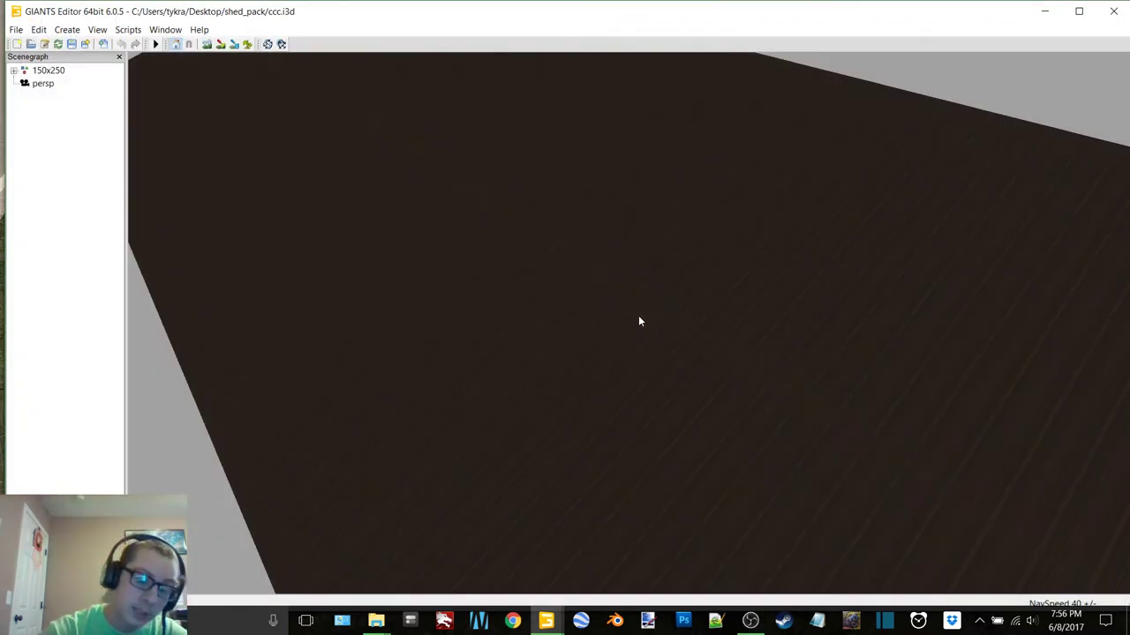
Step: Add a light to the ccc model, examine its interior and door trigger objects, and close it without saving
{"action": "key", "text": "ctrl+l"}
{"action": "scroll", "coordinate": [653, 323], "scroll_direction": "down", "scroll_amount": 3}
{"action": "left_click_drag", "start_coordinate": [652, 323], "coordinate": [566, 235], "text": "alt"}
{"action": "scroll", "coordinate": [595, 288], "scroll_direction": "up", "scroll_amount": 6}
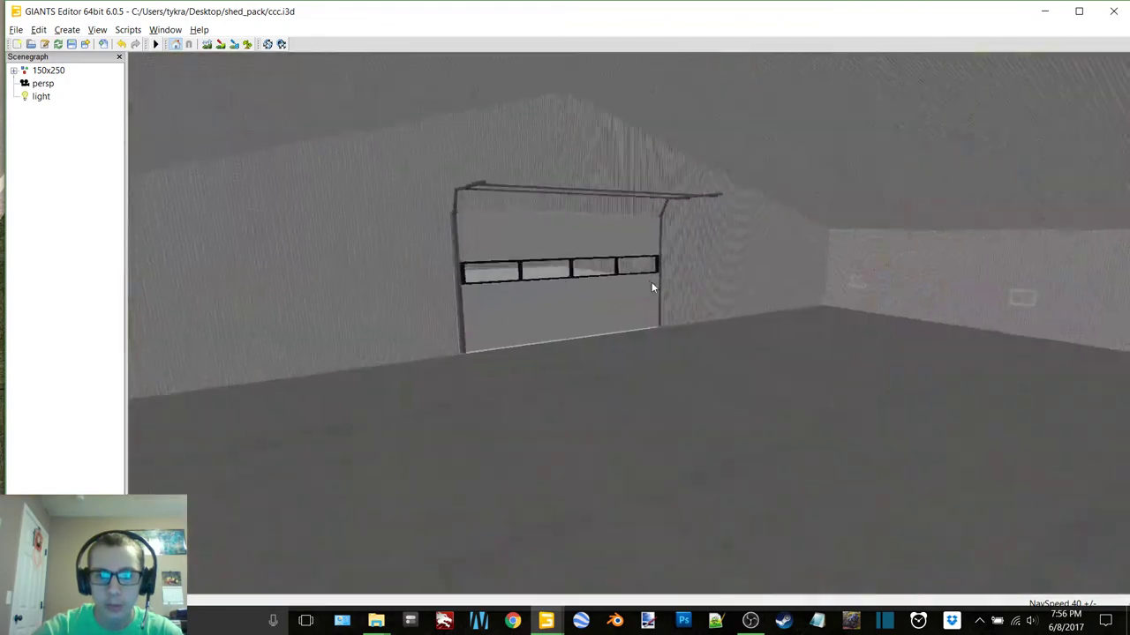
{"action": "middle_click_drag", "start_coordinate": [570, 308], "coordinate": [575, 327], "text": "alt"}
{"action": "right_click_drag", "start_coordinate": [575, 327], "coordinate": [651, 324], "text": "alt"}
{"action": "middle_click_drag", "start_coordinate": [652, 330], "coordinate": [676, 305]}
{"action": "left_click", "coordinate": [676, 305]}
{"action": "middle_click_drag", "start_coordinate": [756, 320], "coordinate": [749, 323]}
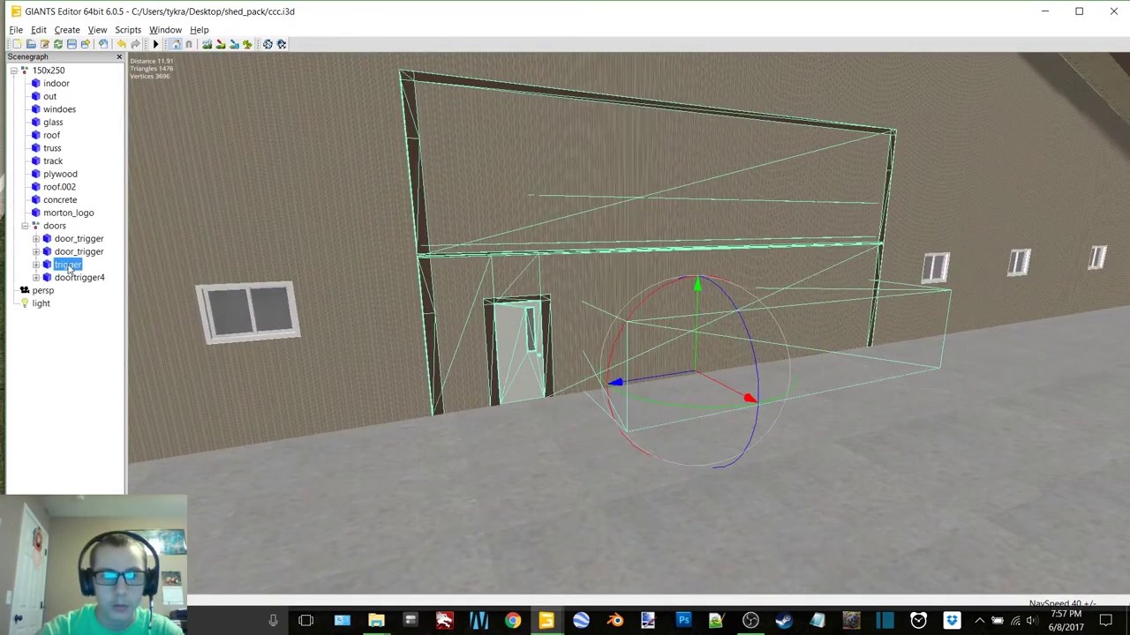
{"action": "left_click", "coordinate": [1114, 10]}
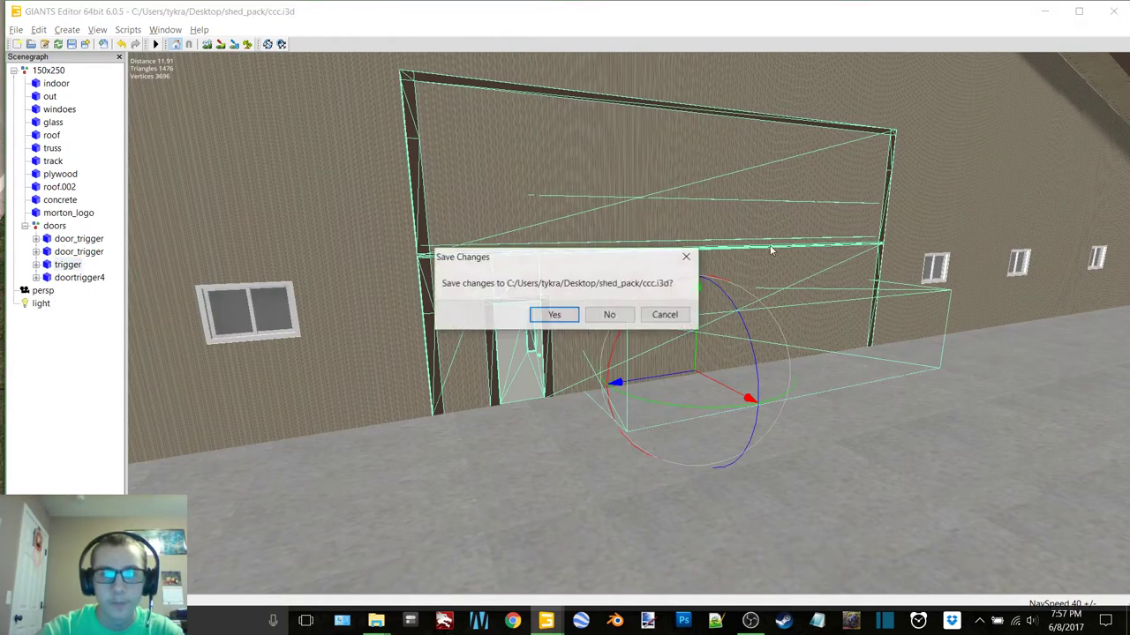
{"action": "left_click", "coordinate": [606, 313]}
Step: Examine the exterior and roof trusses of the shed model and close it without saving
{"action": "right_click_drag", "start_coordinate": [588, 301], "coordinate": [539, 295], "text": "alt"}
{"action": "middle_click_drag", "start_coordinate": [540, 294], "coordinate": [509, 250], "text": "alt"}
{"action": "left_click_drag", "start_coordinate": [509, 250], "coordinate": [619, 305], "text": "alt"}
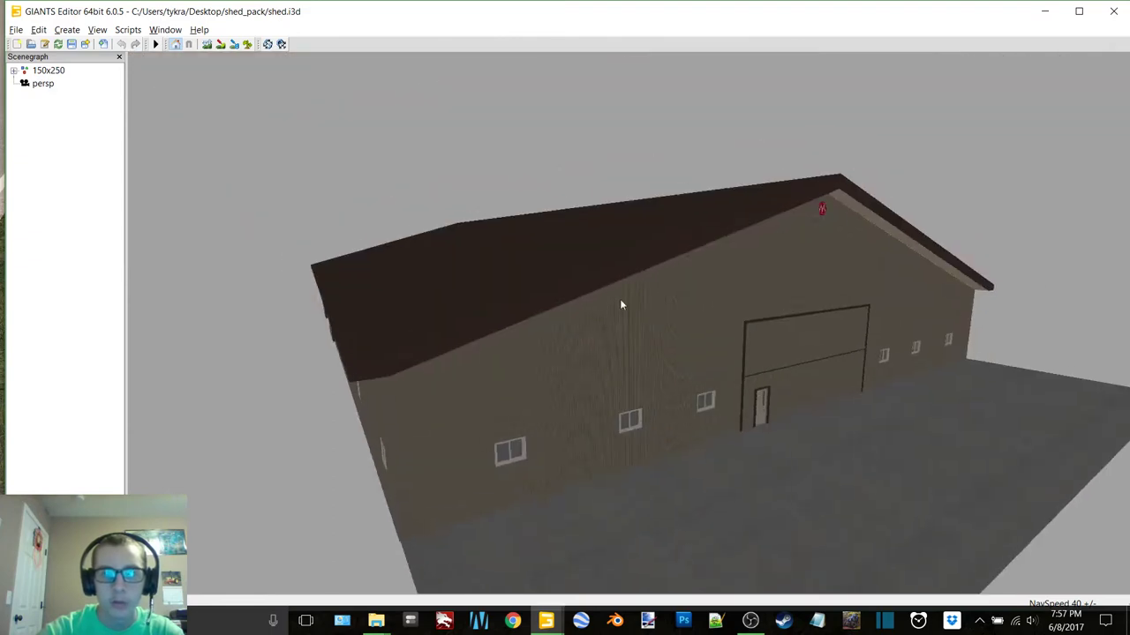
{"action": "middle_click_drag", "start_coordinate": [621, 305], "coordinate": [667, 309]}
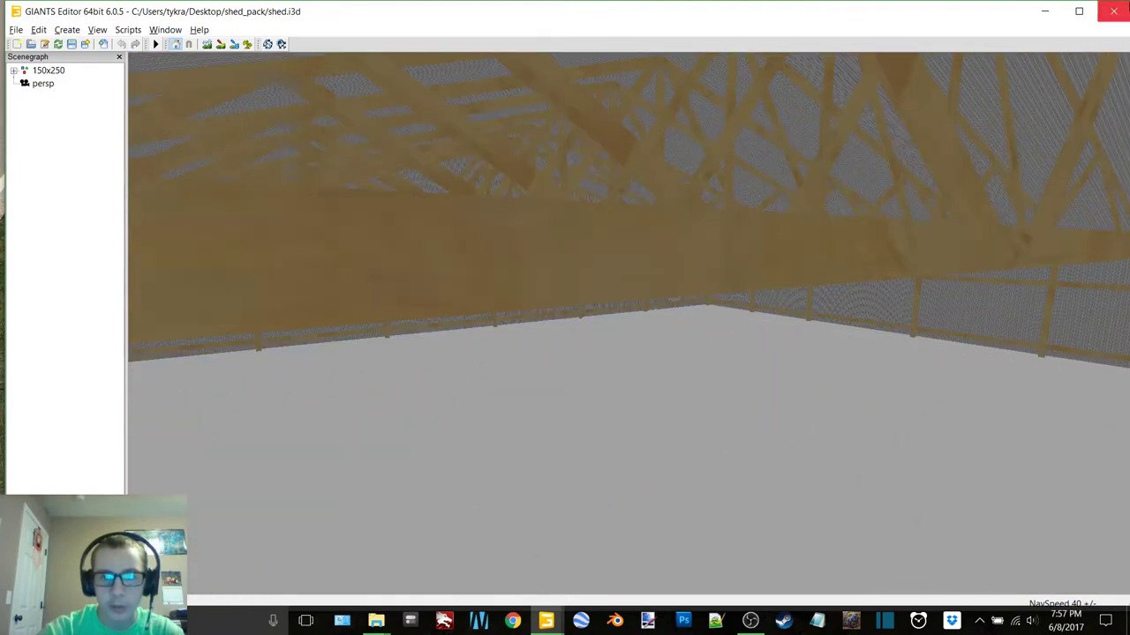
{"action": "left_click", "coordinate": [1114, 10]}
{"action": "left_click", "coordinate": [605, 315]}
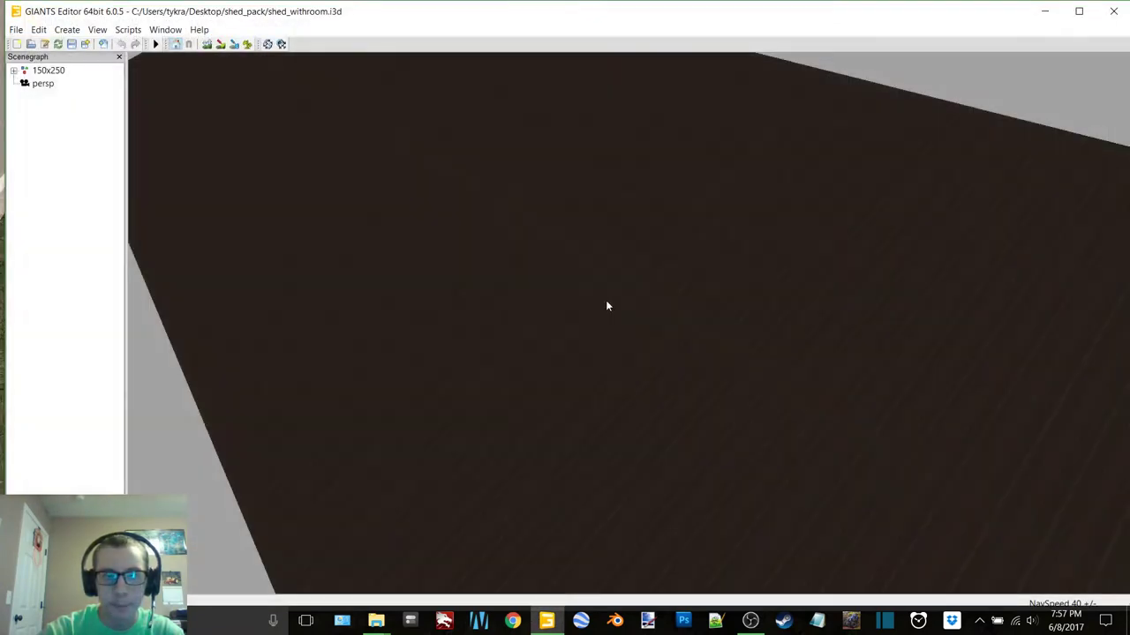
Step: Look over the shed_withroom model from outside and close it without saving
{"action": "middle_click_drag", "start_coordinate": [605, 305], "coordinate": [1048, 103]}
{"action": "middle_click_drag", "start_coordinate": [625, 393], "coordinate": [1128, 36], "text": "alt"}
{"action": "scroll", "coordinate": [550, 385], "scroll_direction": "down", "scroll_amount": 6}
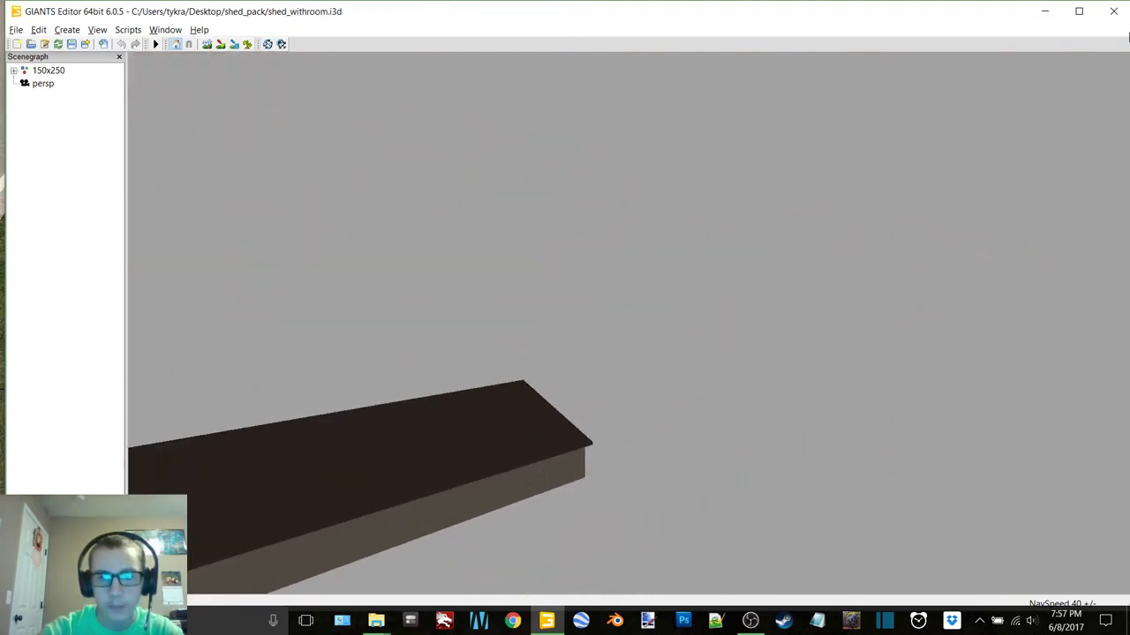
{"action": "left_click", "coordinate": [1126, 8]}
{"action": "left_click", "coordinate": [627, 316]}
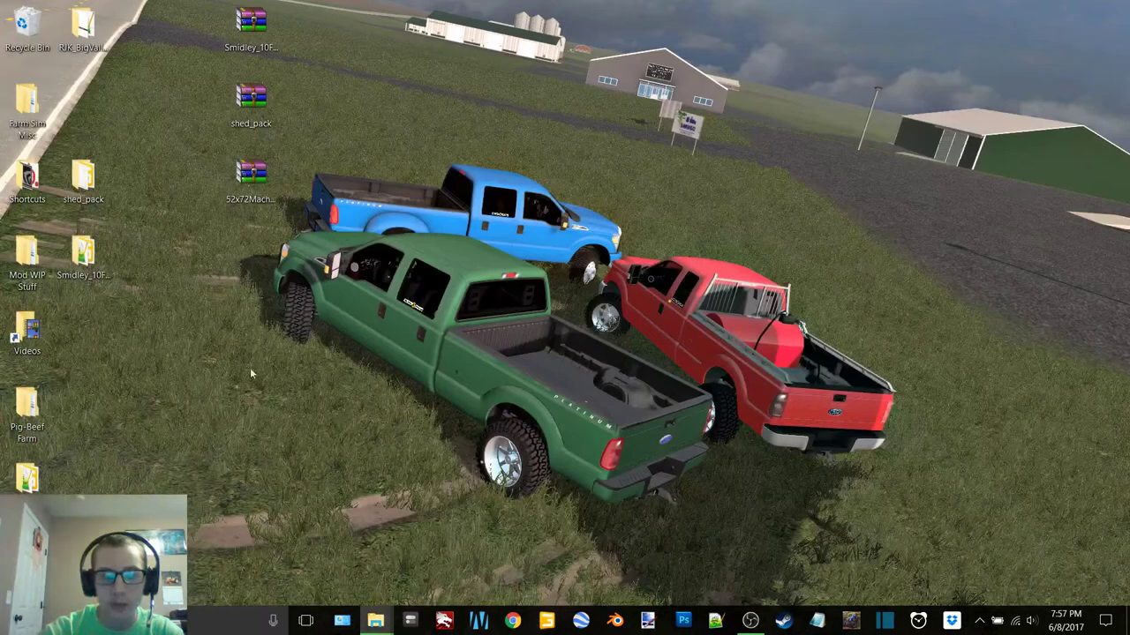
Step: Clear the leftover shed_pack and Smidley folders and the three downloaded archives off the desktop into the Recycle Bin
{"action": "left_click_drag", "start_coordinate": [33, 45], "coordinate": [17, 30]}
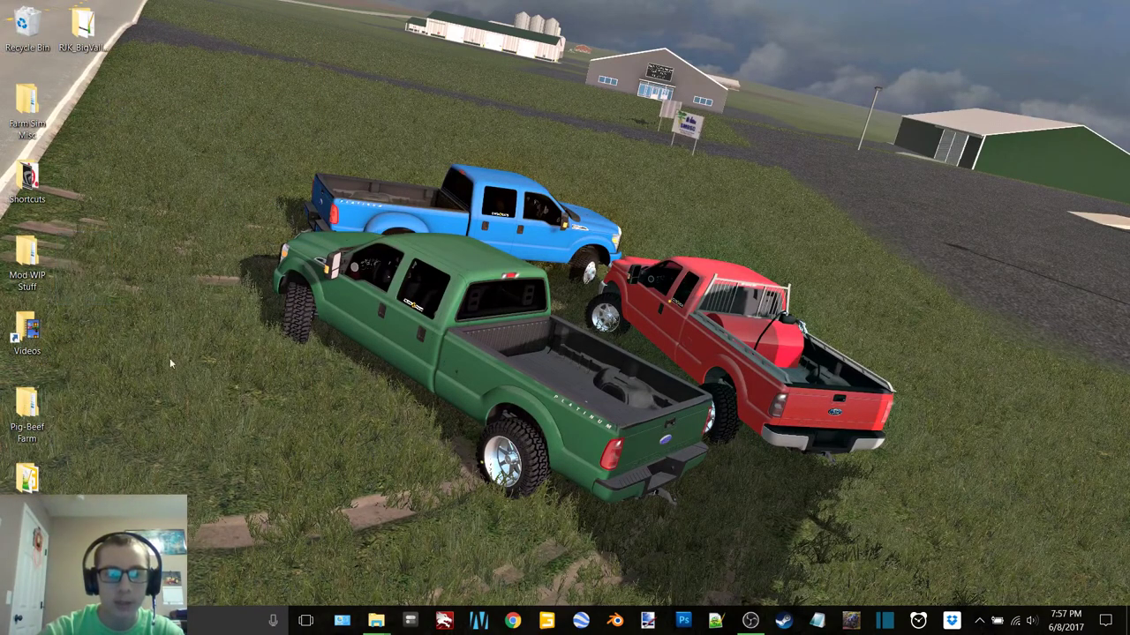
Step: Open the house I3D file from the Farm House folder in GIANTS Editor 7.0.5 and dismiss the welcome window
{"action": "double_click", "coordinate": [27, 476]}
{"action": "left_click_drag", "start_coordinate": [584, 177], "coordinate": [595, 139]}
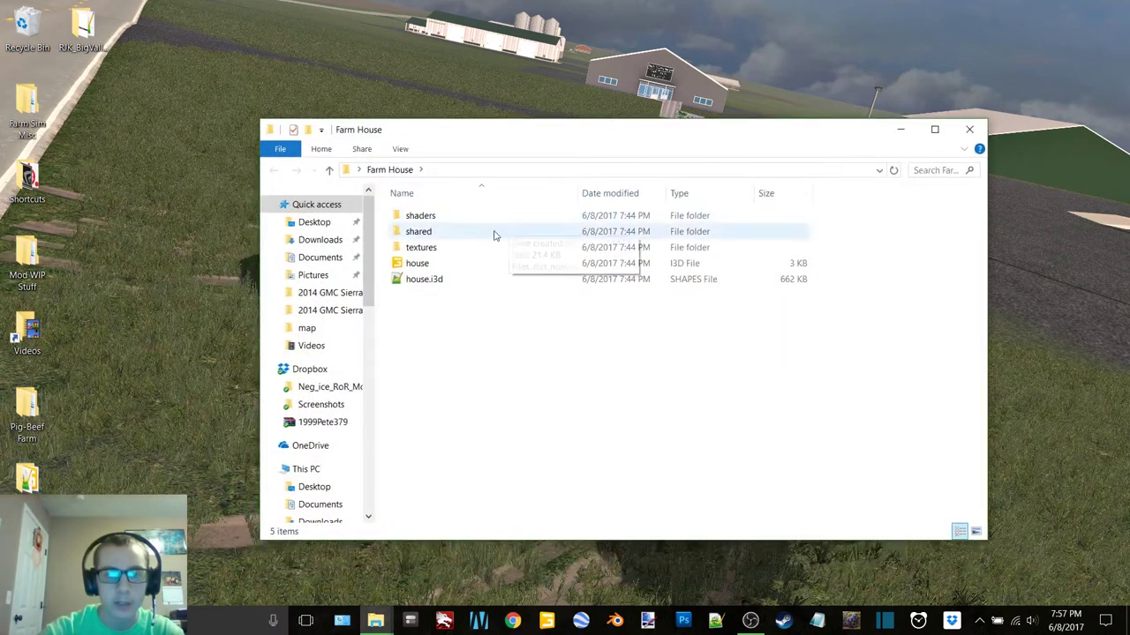
{"action": "double_click", "coordinate": [417, 263]}
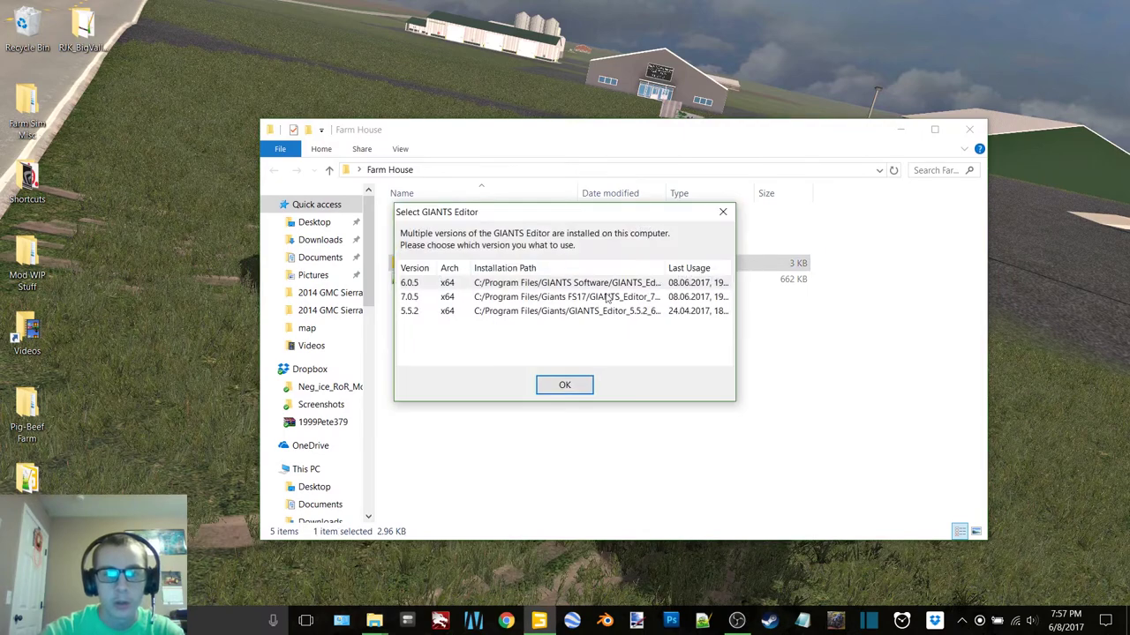
{"action": "double_click", "coordinate": [586, 300]}
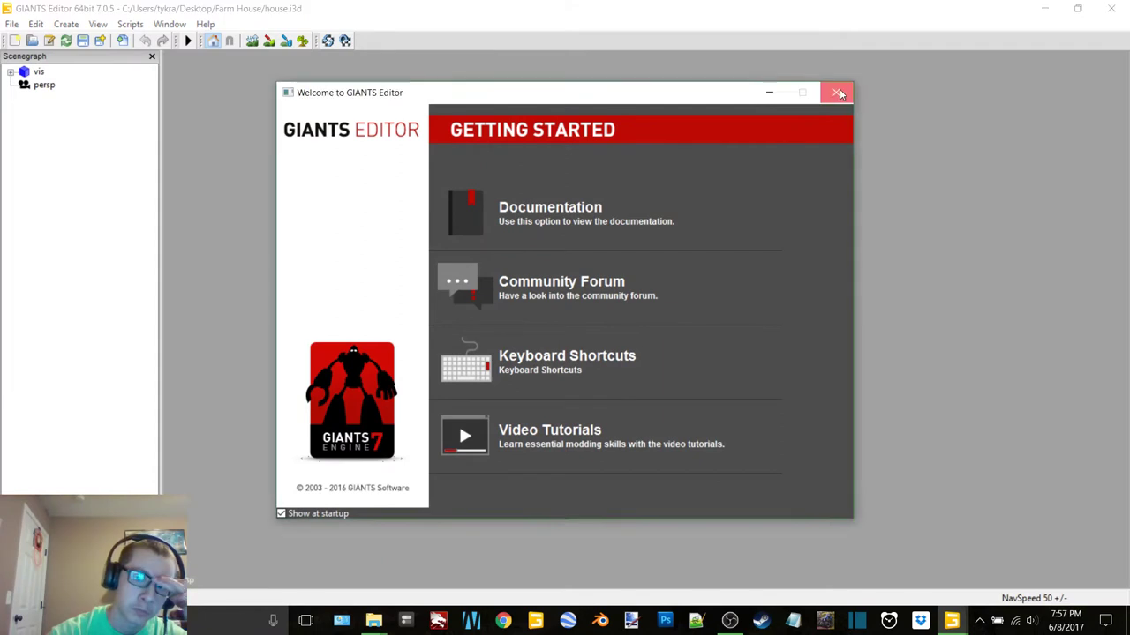
{"action": "left_click", "coordinate": [838, 93]}
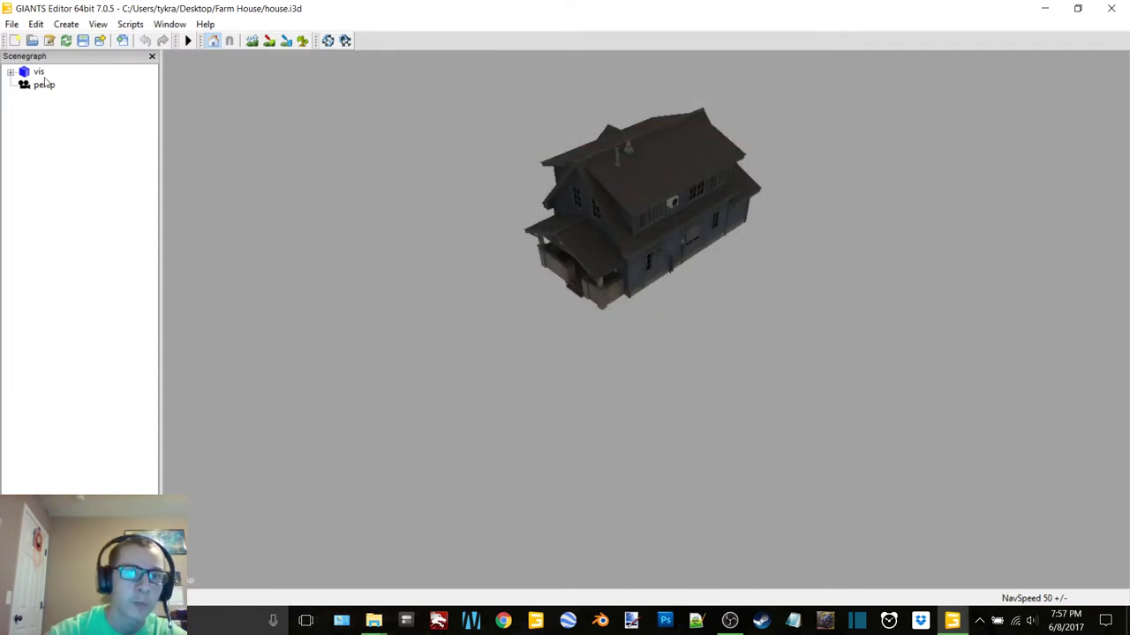
Step: Export the vis object as a Wavefront OBJ file named house in the Farm House folder and close the editor
{"action": "left_click", "coordinate": [38, 72]}
{"action": "left_click", "coordinate": [12, 24]}
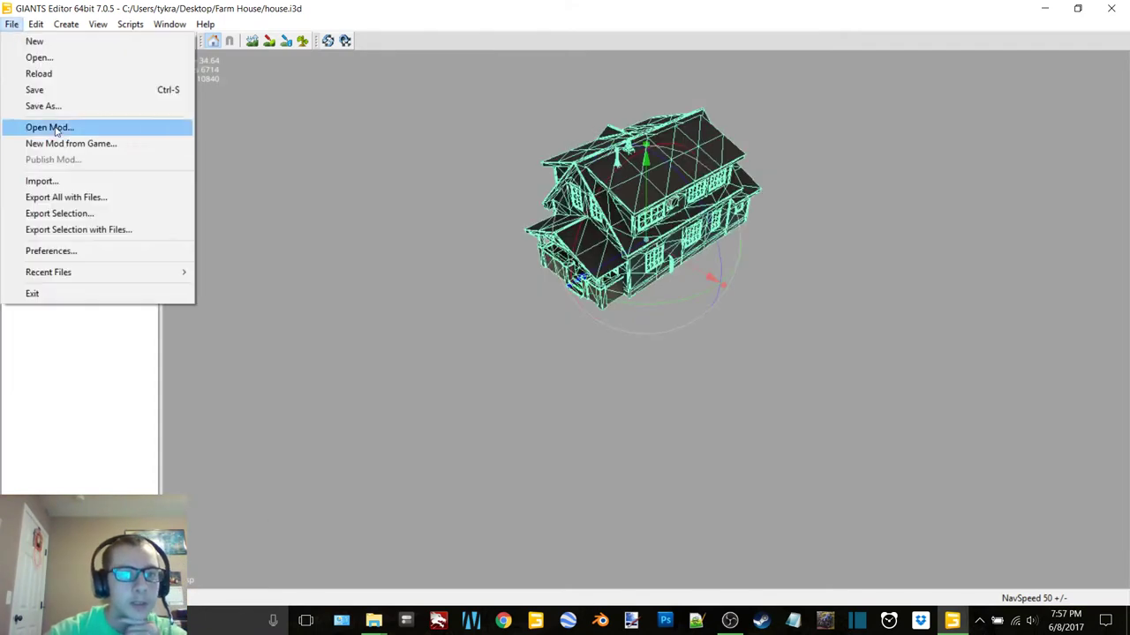
{"action": "left_click", "coordinate": [103, 214]}
{"action": "left_click", "coordinate": [201, 328]}
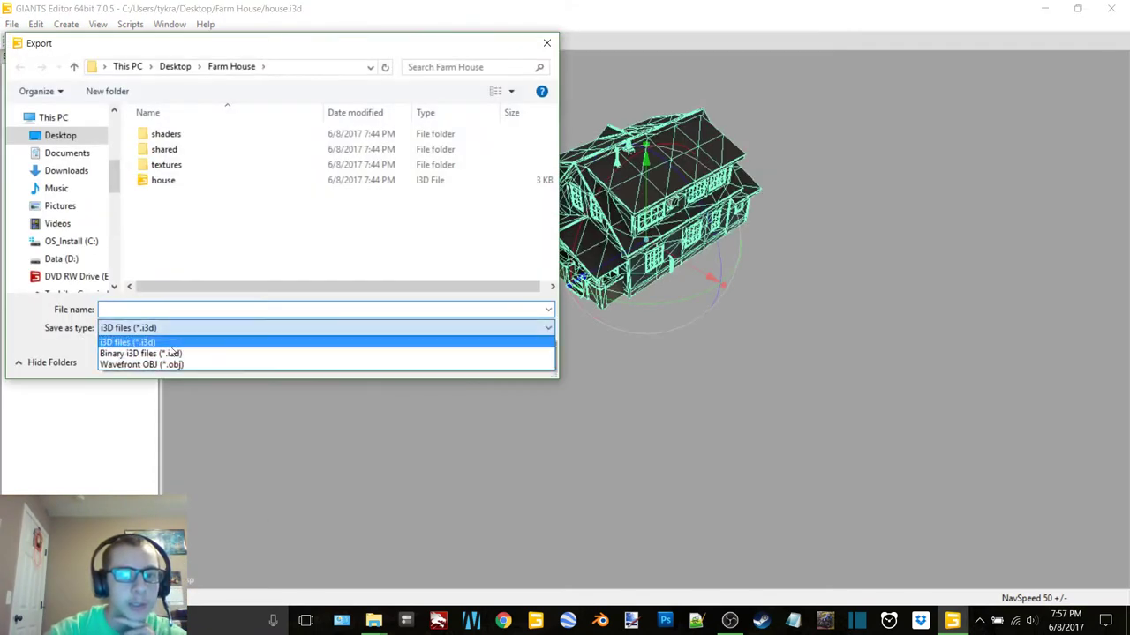
{"action": "left_click", "coordinate": [154, 364]}
{"action": "type", "text": "house"}
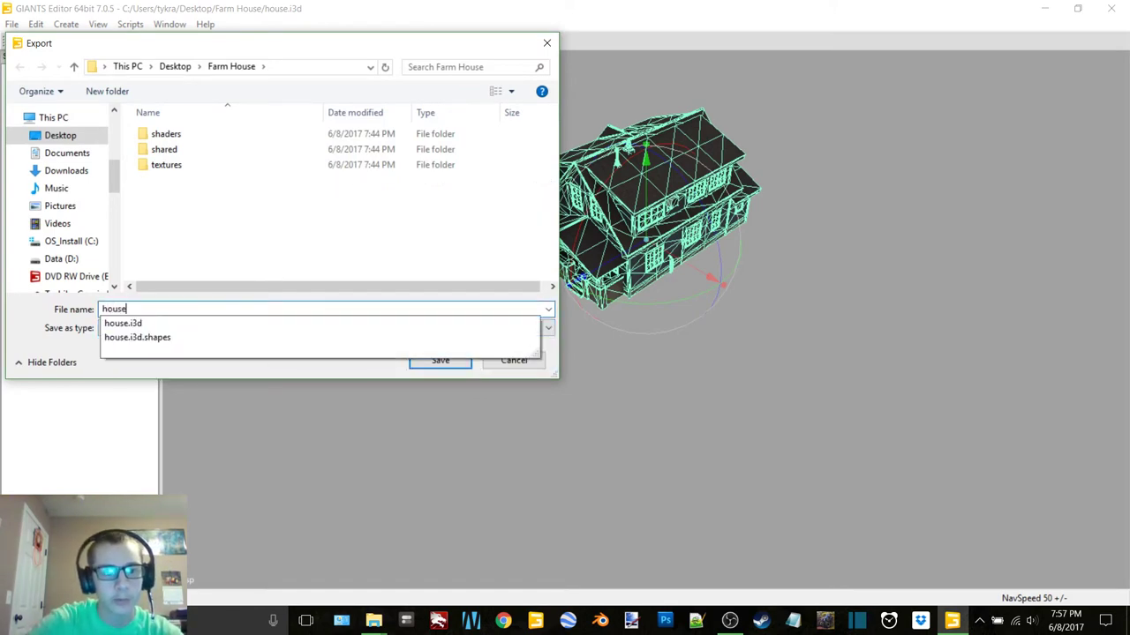
{"action": "key", "text": "Return"}
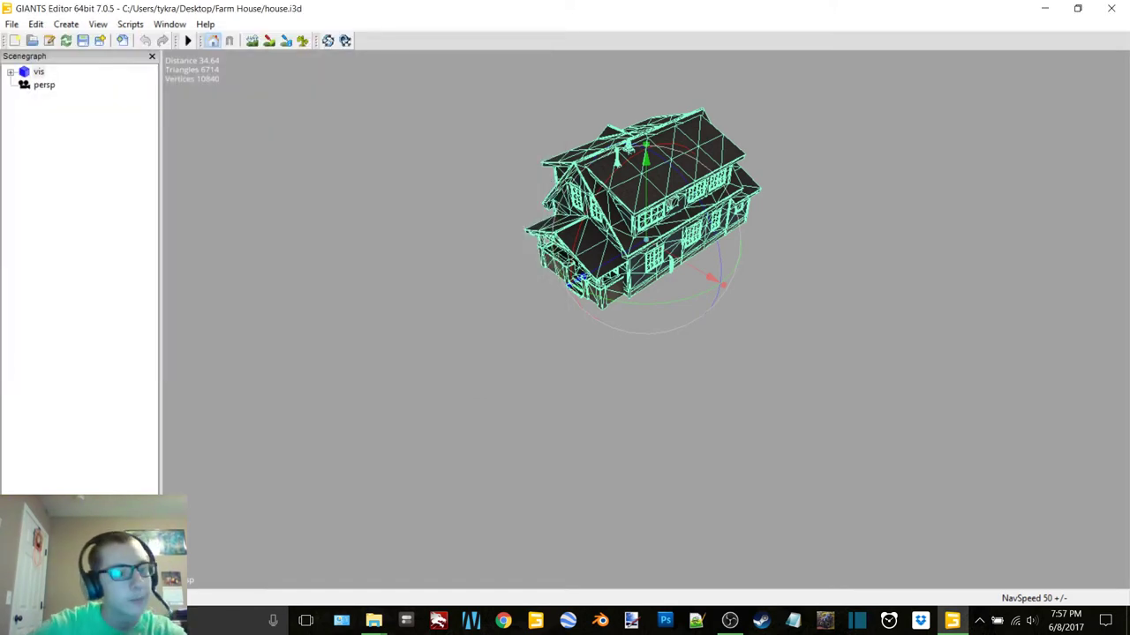
{"action": "left_click", "coordinate": [1125, 8]}
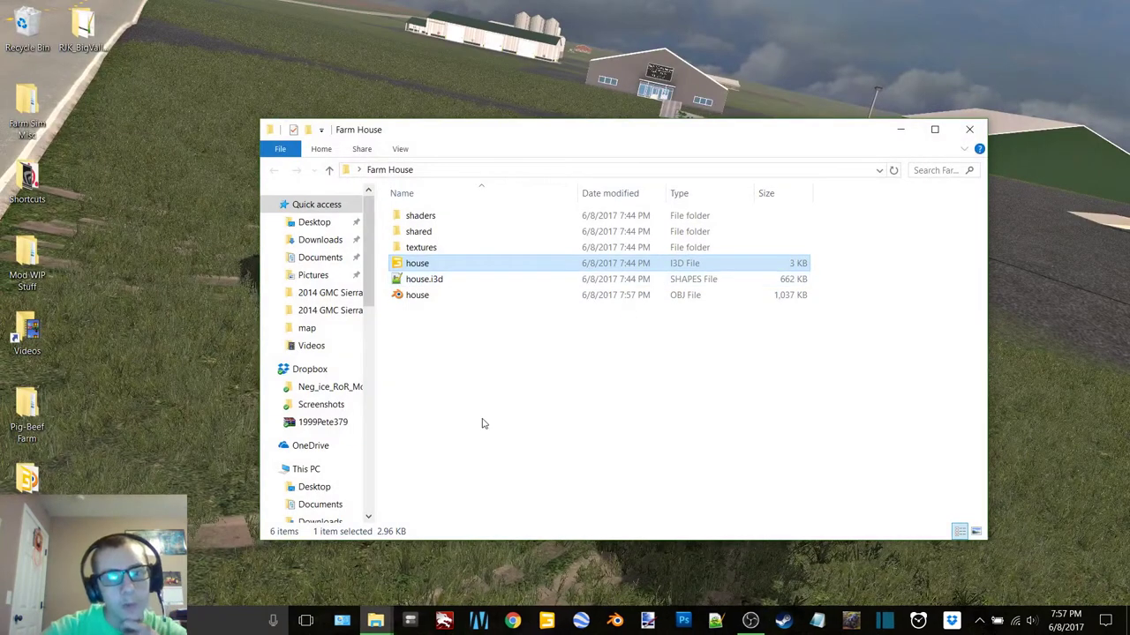
Step: Try moving the shaders and shared folders out of the Farm House folder into the Recycle Bin
{"action": "left_click", "coordinate": [482, 423]}
{"action": "left_click", "coordinate": [448, 217]}
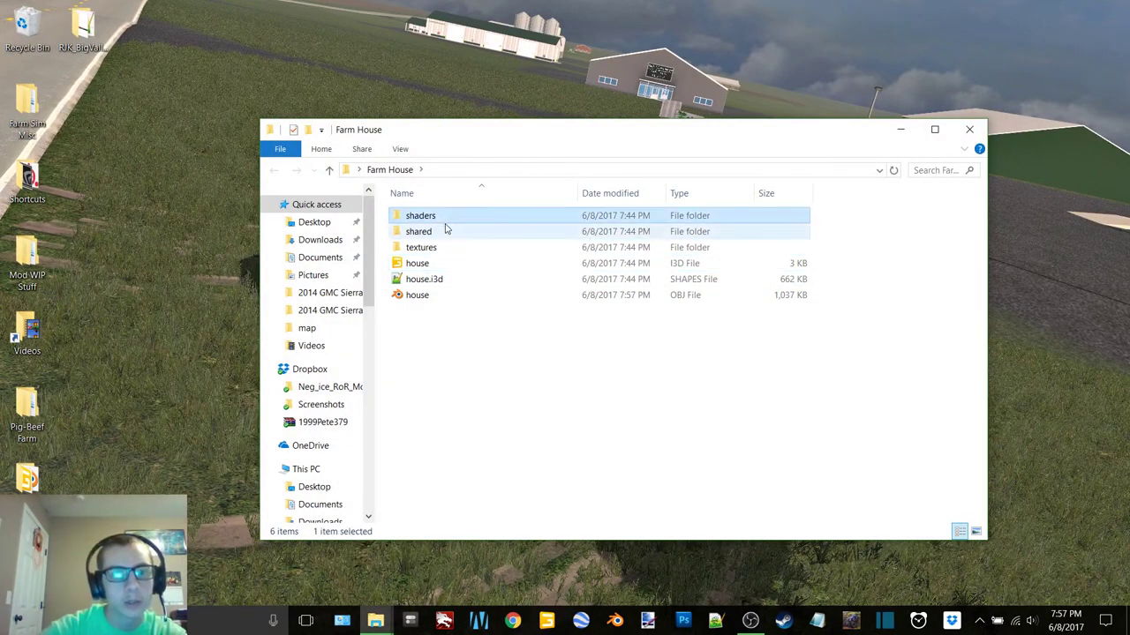
{"action": "left_click_drag", "start_coordinate": [445, 224], "coordinate": [27, 28]}
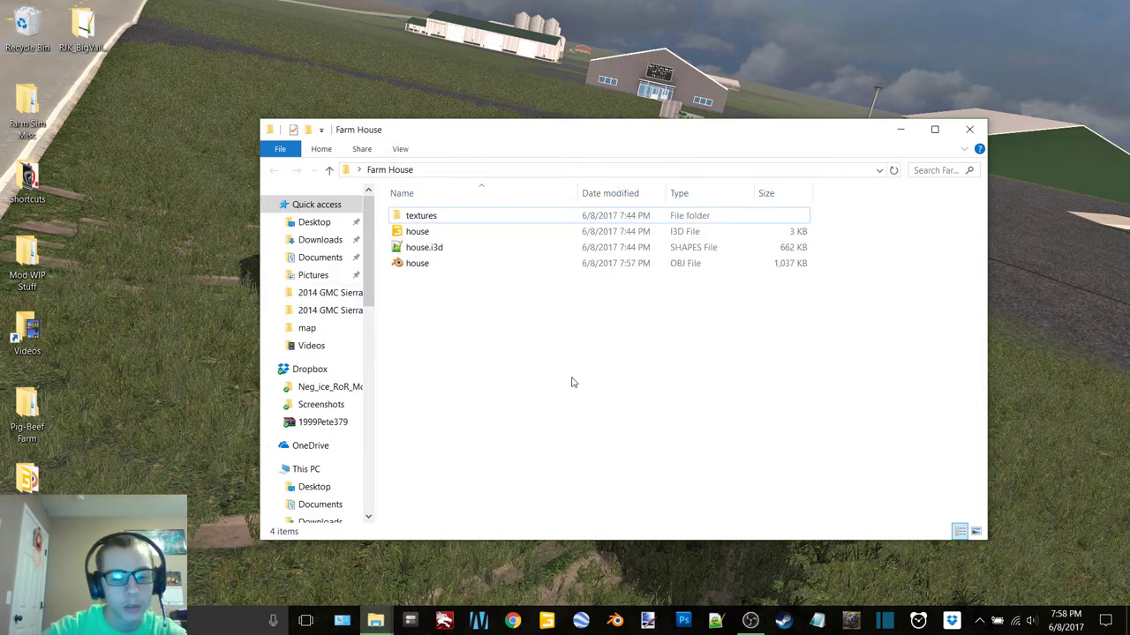
Step: Reopen the house I3D file in GIANTS Editor 7.0.5 and open Material Editing for the vis object
{"action": "double_click", "coordinate": [441, 231]}
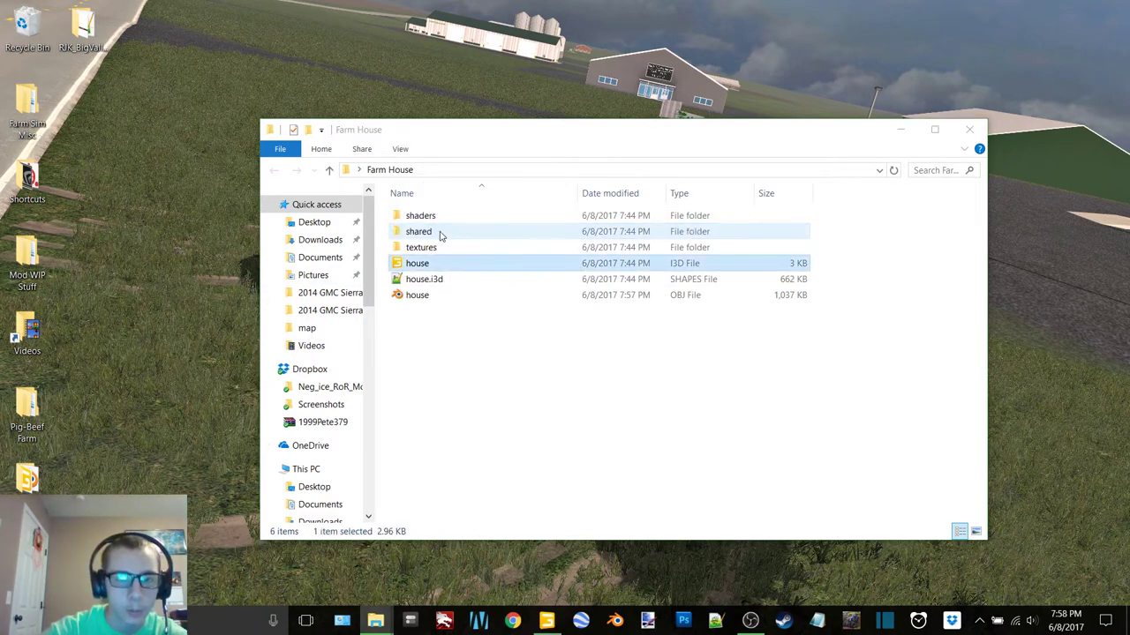
{"action": "double_click", "coordinate": [571, 284]}
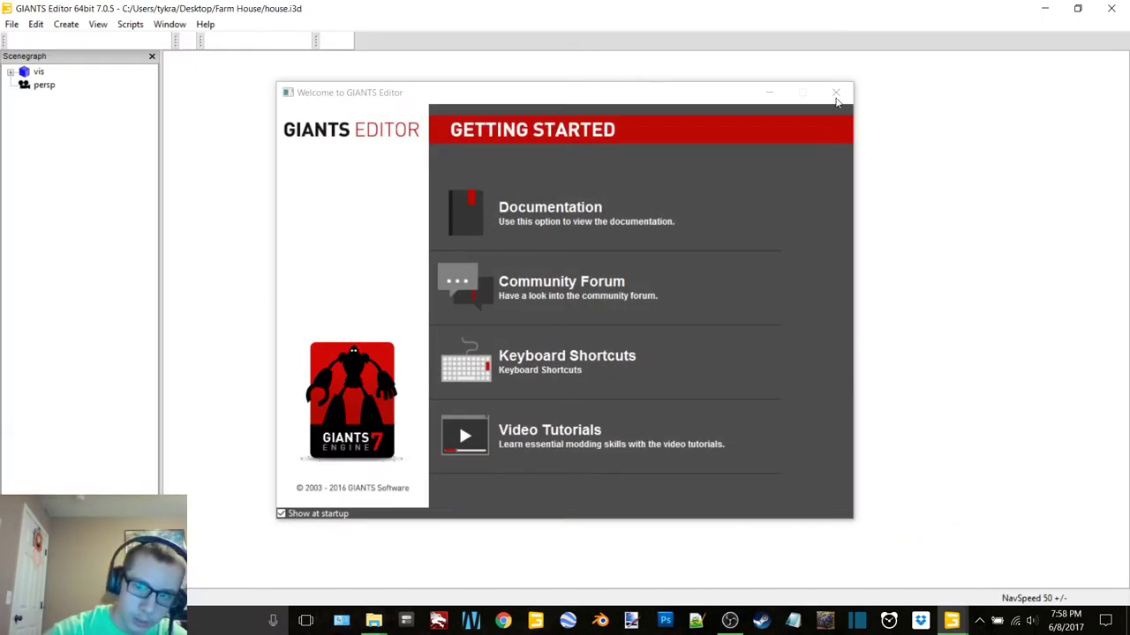
{"action": "left_click", "coordinate": [836, 94]}
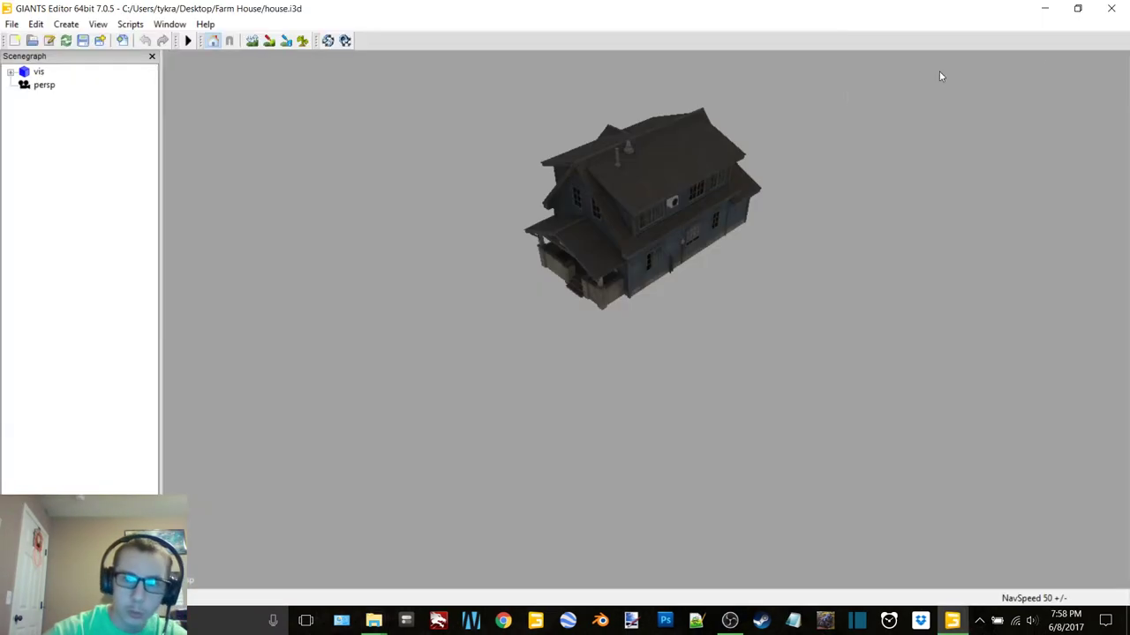
{"action": "double_click", "coordinate": [39, 73]}
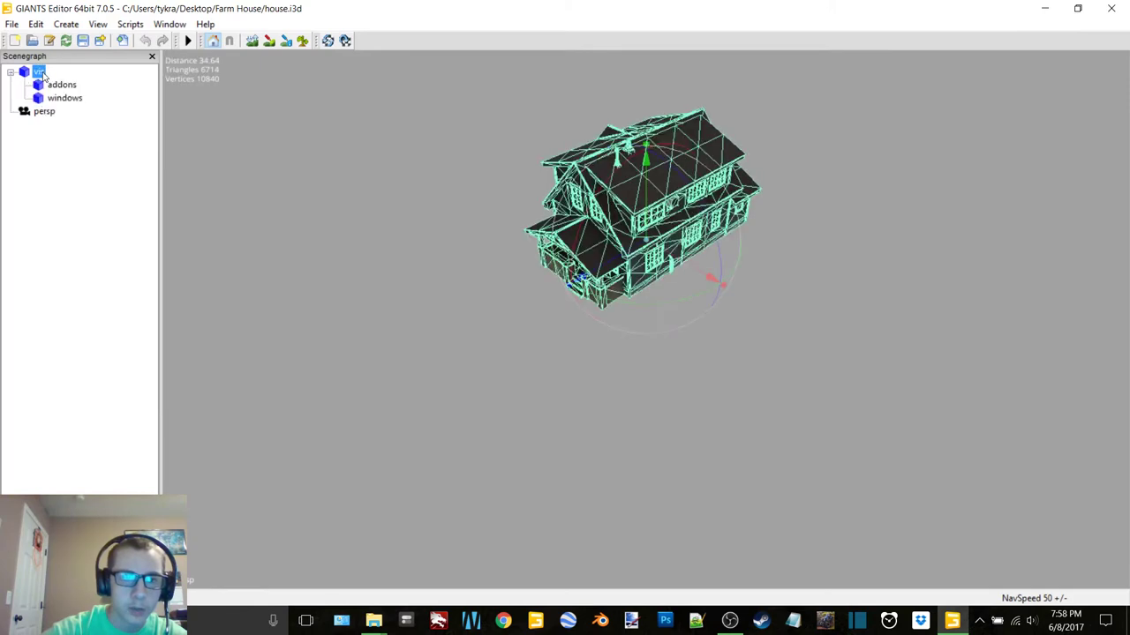
{"action": "left_click", "coordinate": [171, 25]}
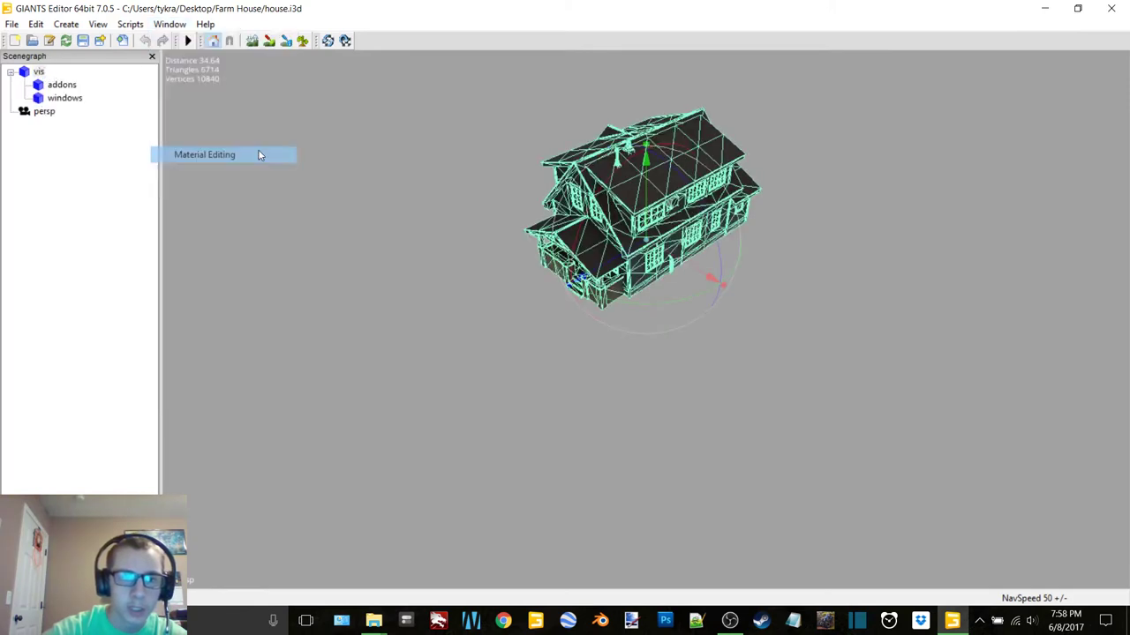
{"action": "left_click", "coordinate": [239, 155]}
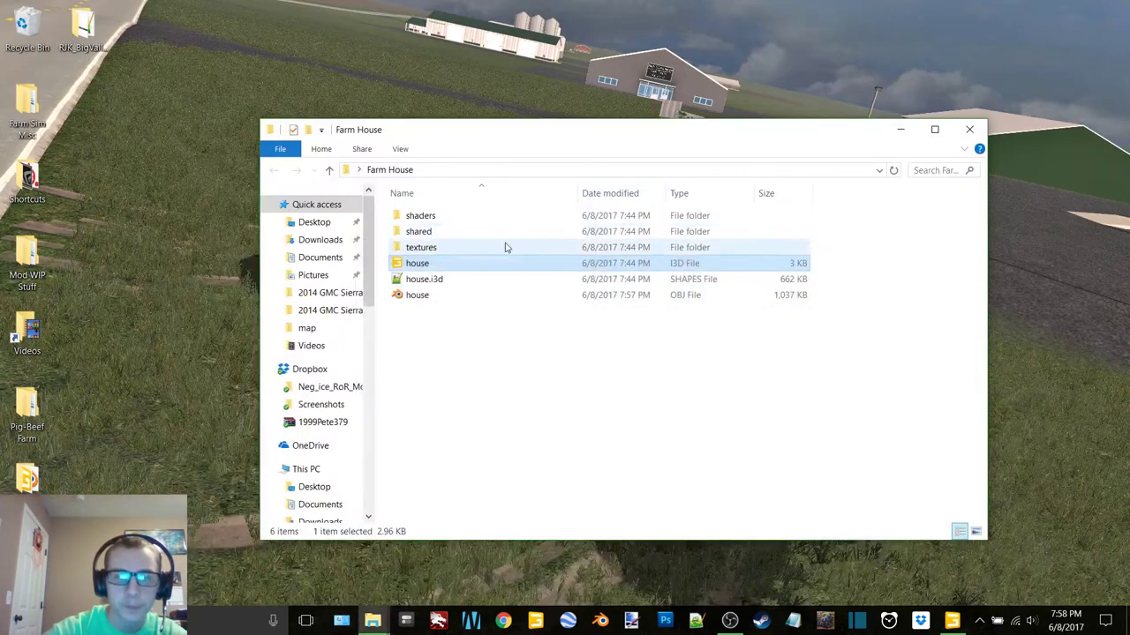
Step: Delete the shaders and shared folders from the Farm House folder
{"action": "left_click", "coordinate": [447, 235]}
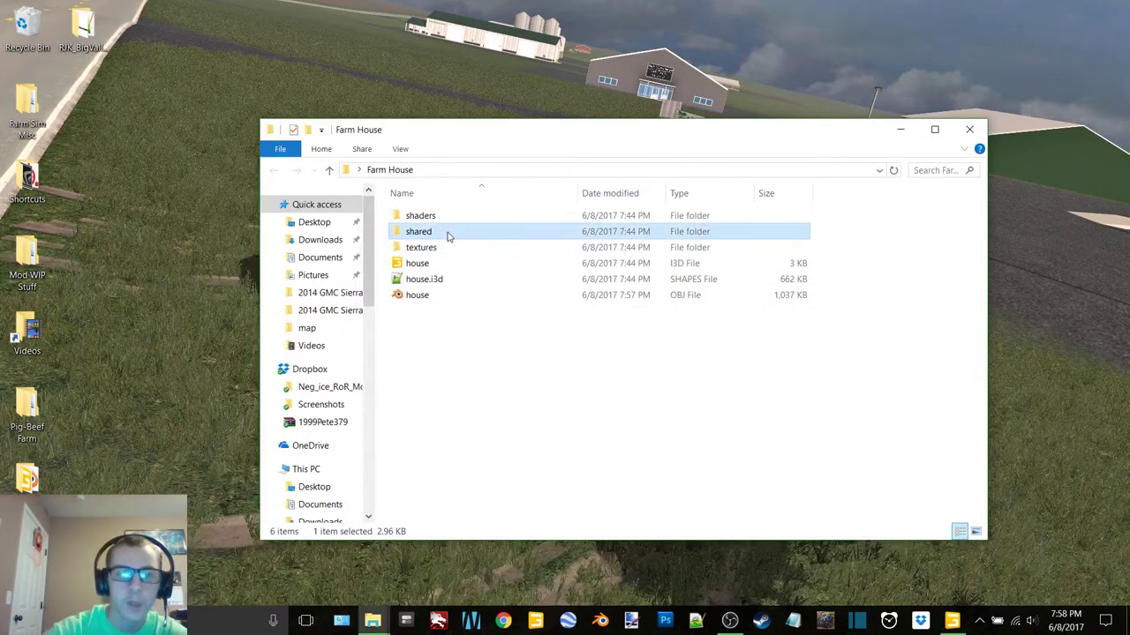
{"action": "left_click", "coordinate": [420, 217], "text": "ctrl"}
{"action": "left_click_drag", "start_coordinate": [447, 221], "coordinate": [31, 40]}
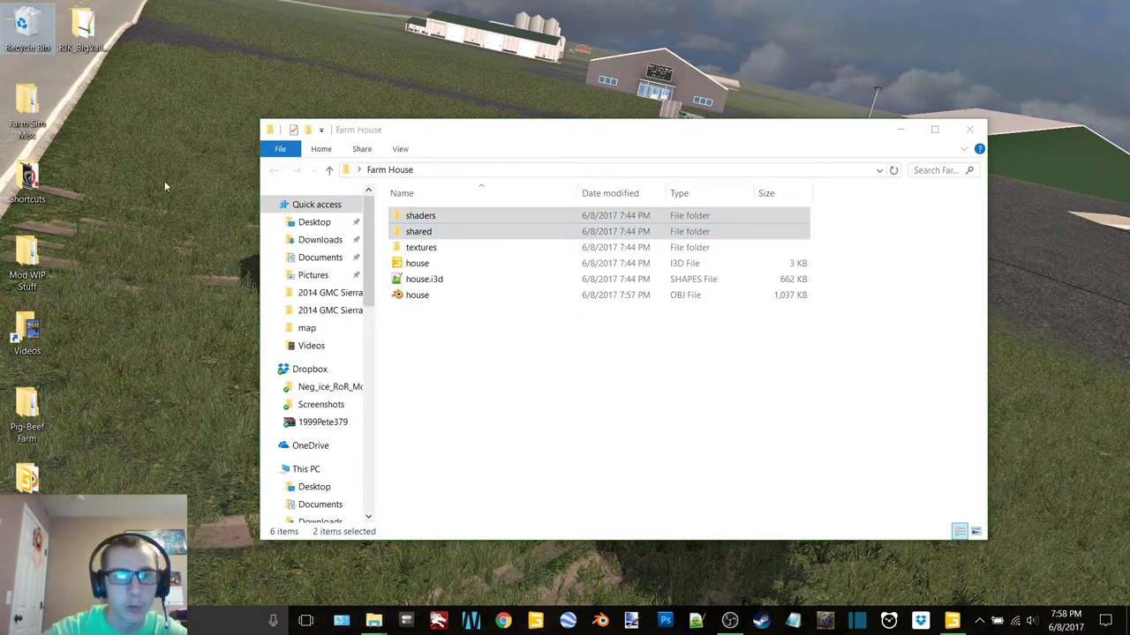
Step: Open the exported house OBJ file from the Farm House folder in Blender
{"action": "left_click", "coordinate": [425, 265]}
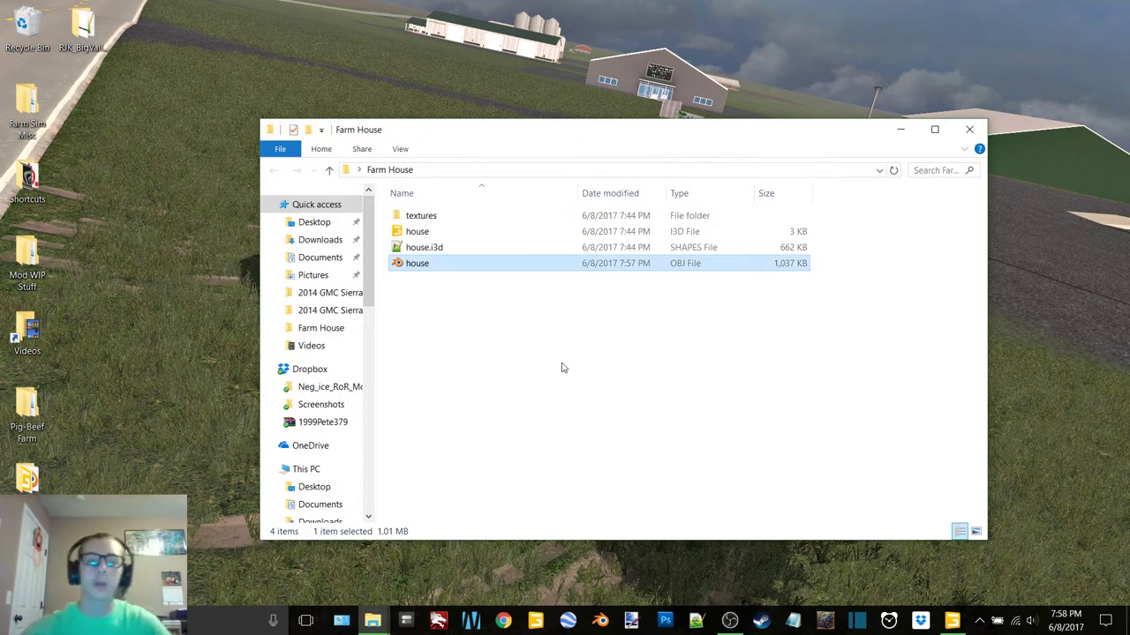
{"action": "key", "text": "Return"}
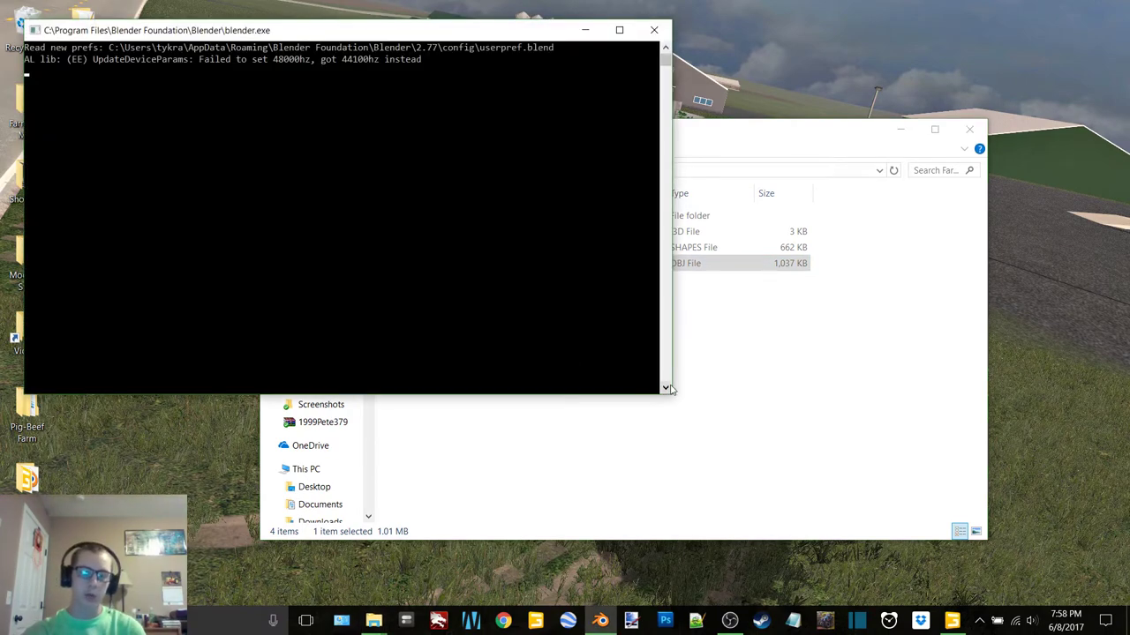
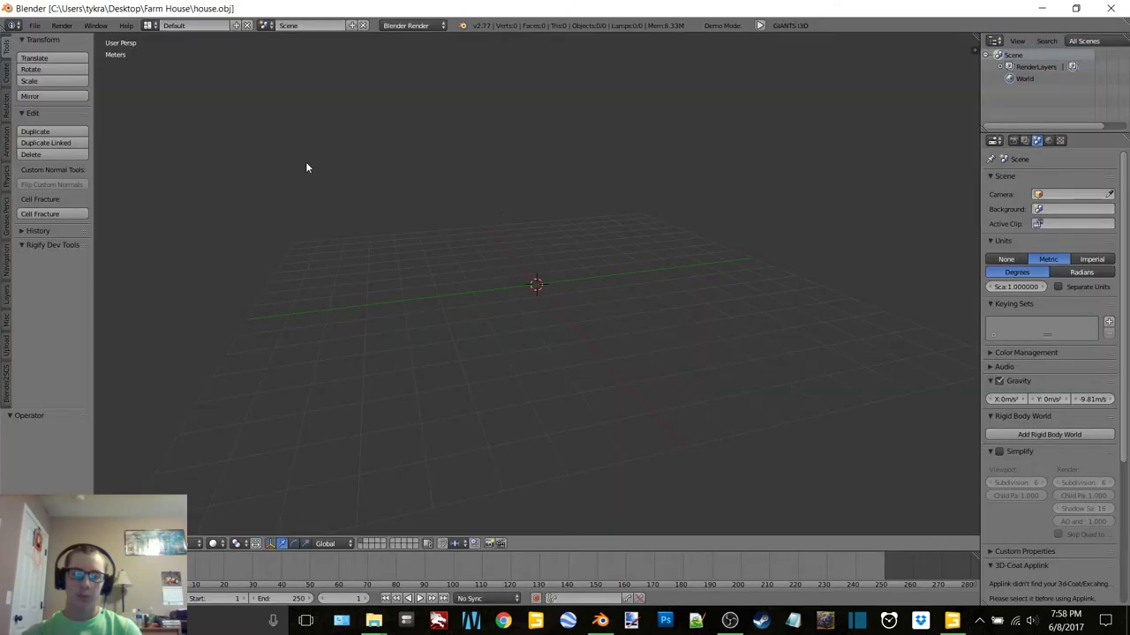
Step: Import house.obj from the Farm House folder and show the viewport's transform properties
{"action": "left_click", "coordinate": [34, 25]}
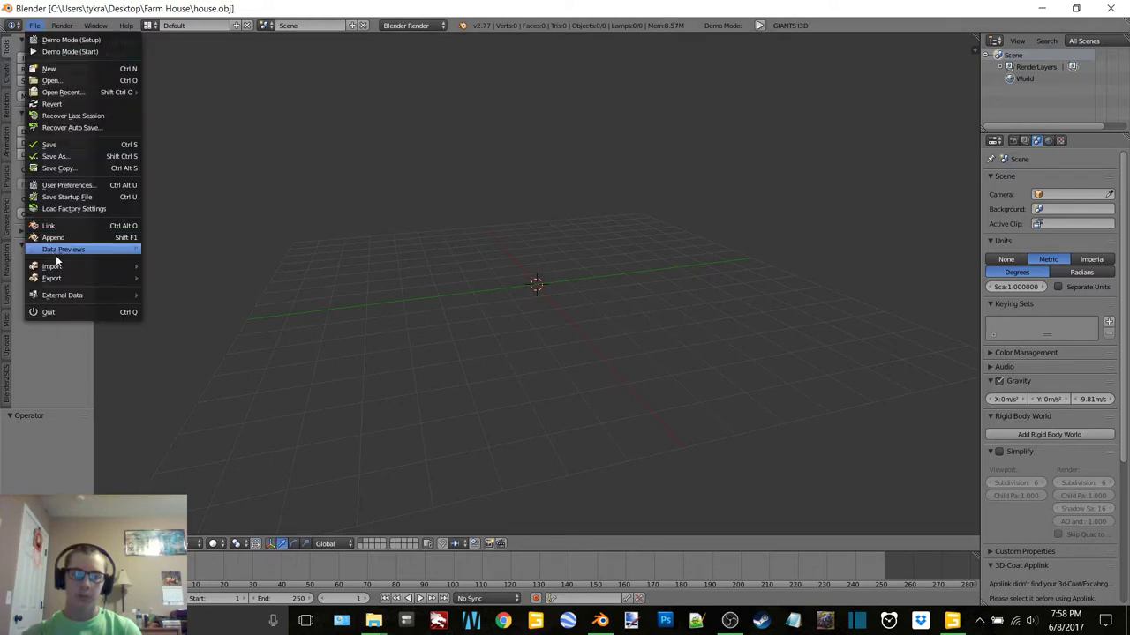
{"action": "mouse_move", "coordinate": [89, 268]}
{"action": "left_click", "coordinate": [233, 325]}
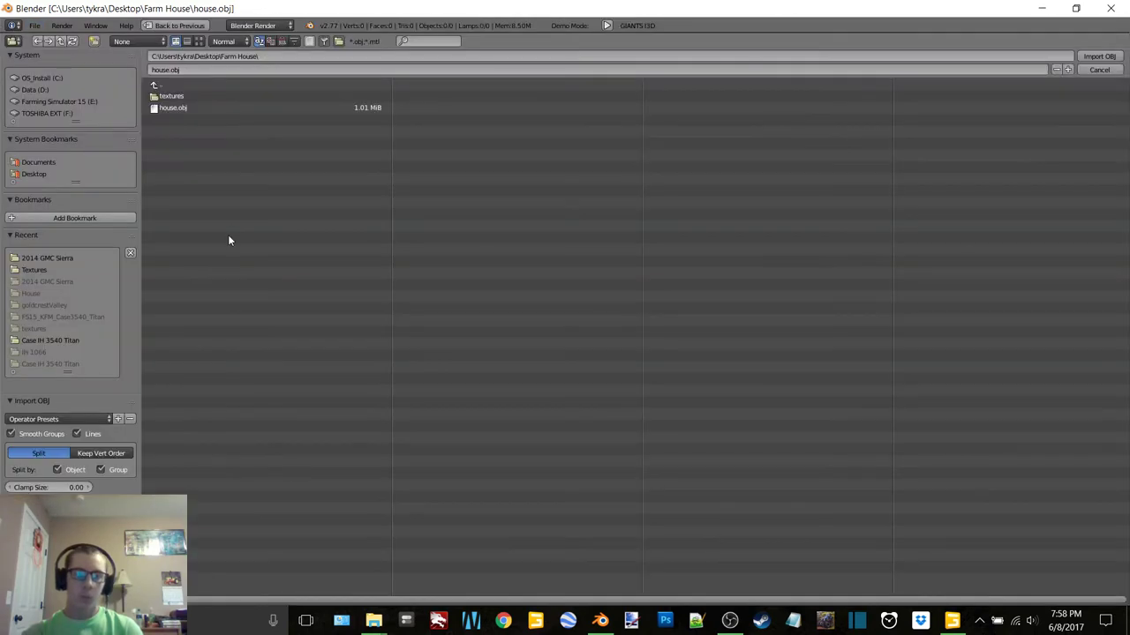
{"action": "double_click", "coordinate": [176, 108]}
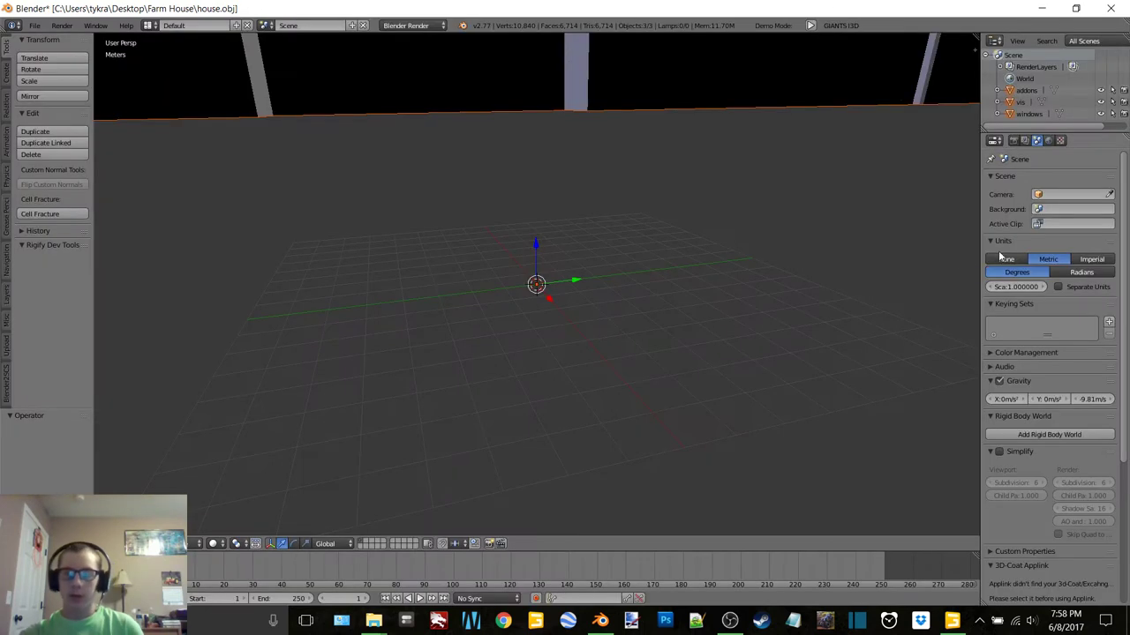
{"action": "key", "text": "n"}
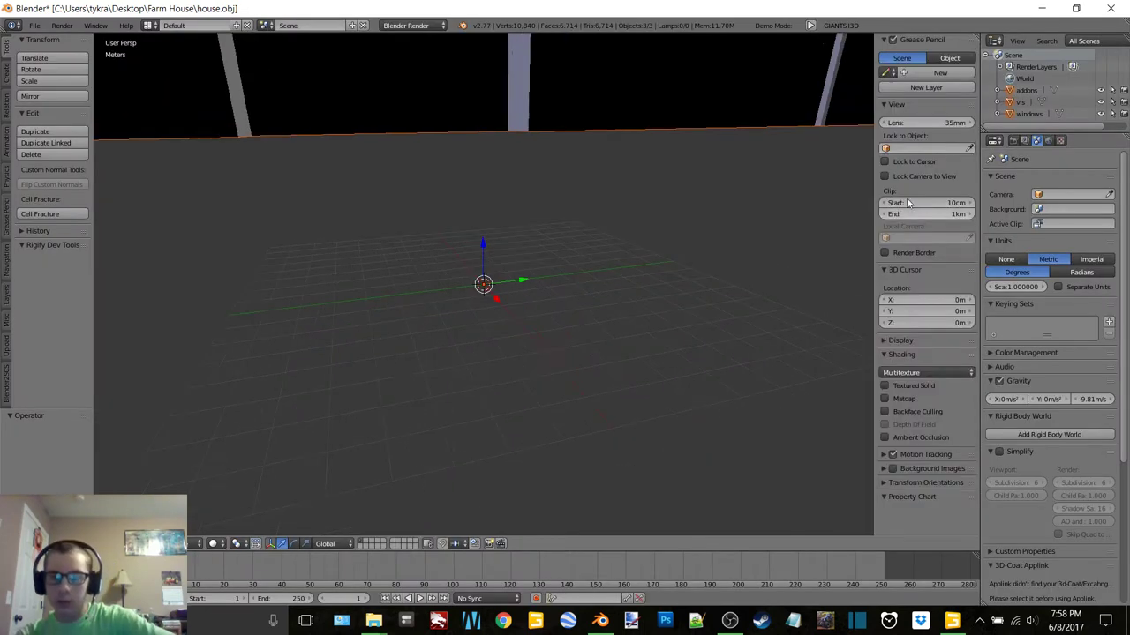
Step: Rename the three imported objects: addons as Addons, vis as House, and windows as Windows
{"action": "left_click", "coordinate": [1025, 91]}
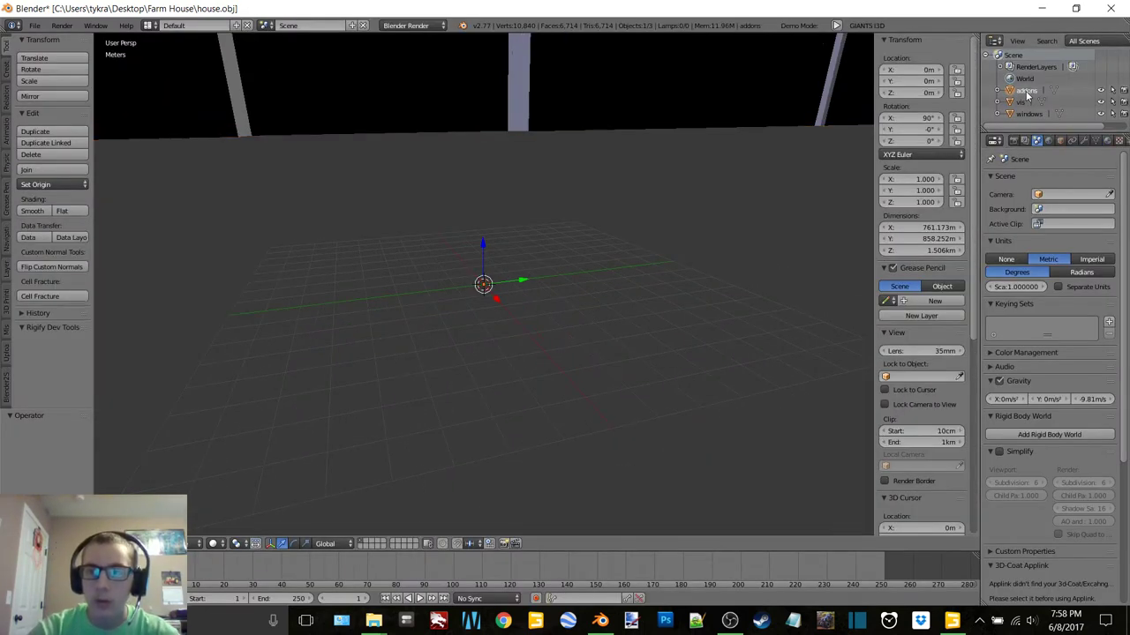
{"action": "double_click", "coordinate": [1025, 90]}
{"action": "type", "text": "Addons"}
{"action": "key", "text": "Return"}
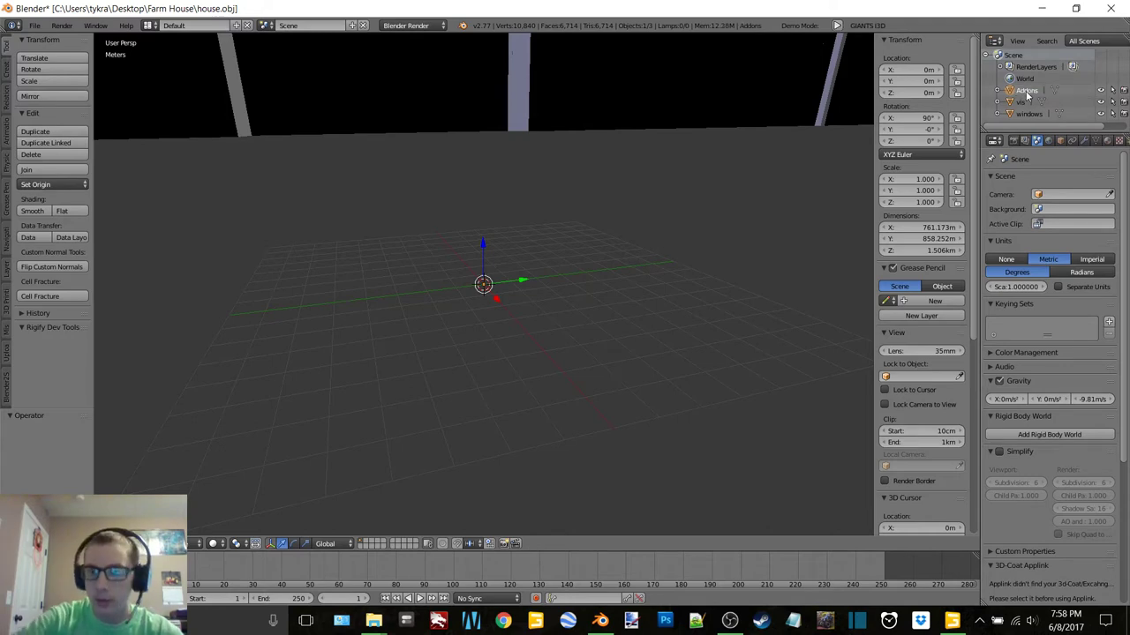
{"action": "left_click", "coordinate": [1022, 103]}
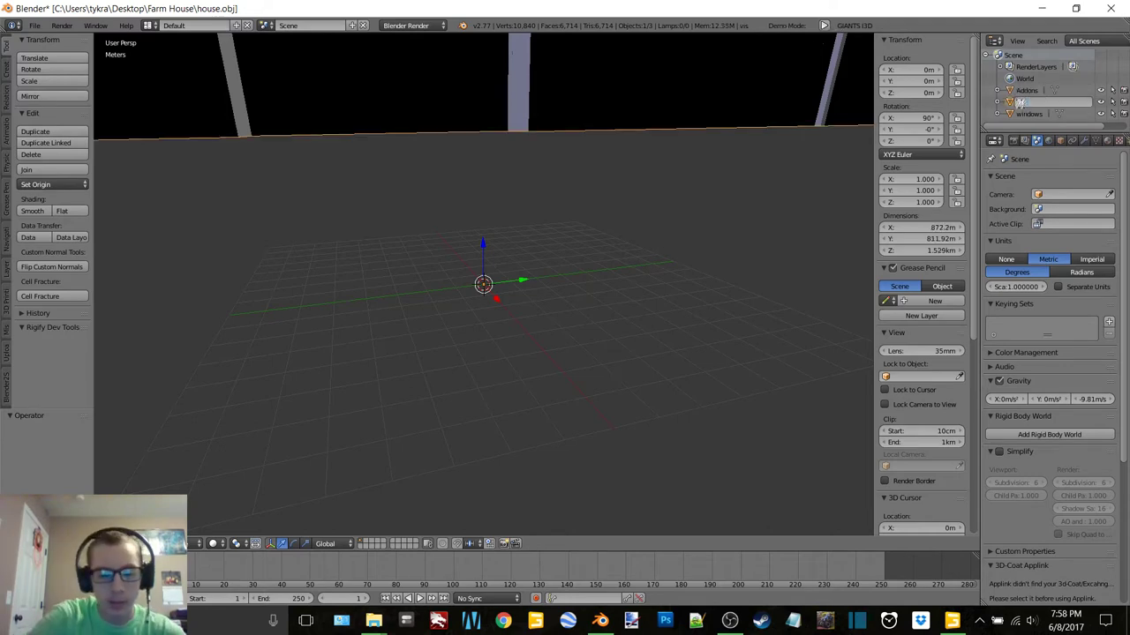
{"action": "type", "text": "House"}
{"action": "key", "text": "Return"}
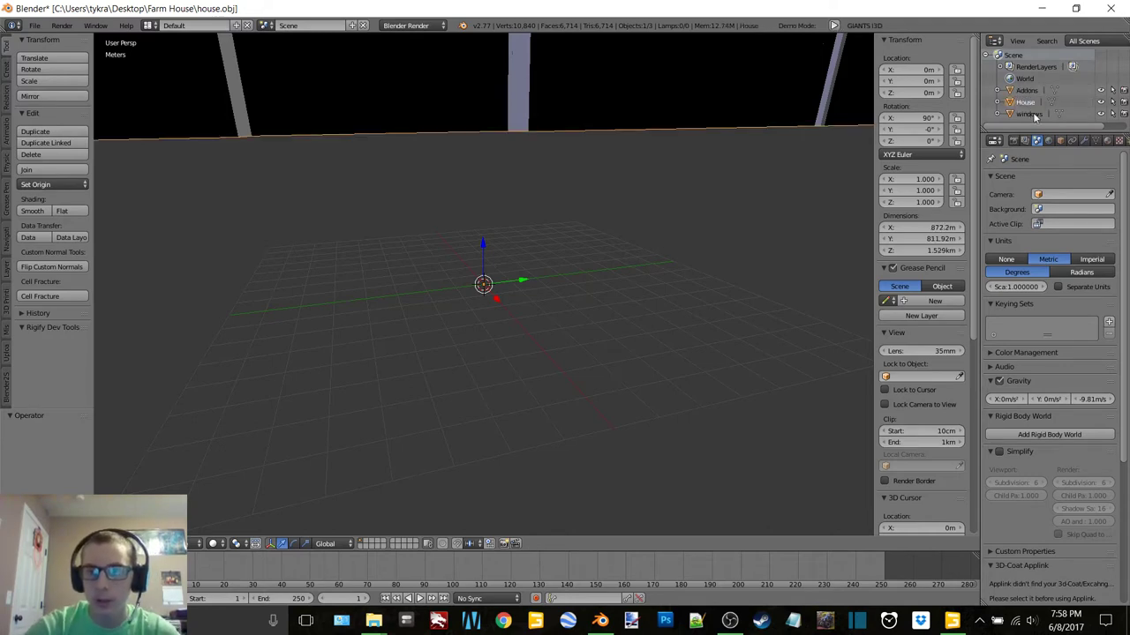
{"action": "left_click", "coordinate": [1031, 115]}
{"action": "type", "text": "Windows"}
{"action": "key", "text": "Return"}
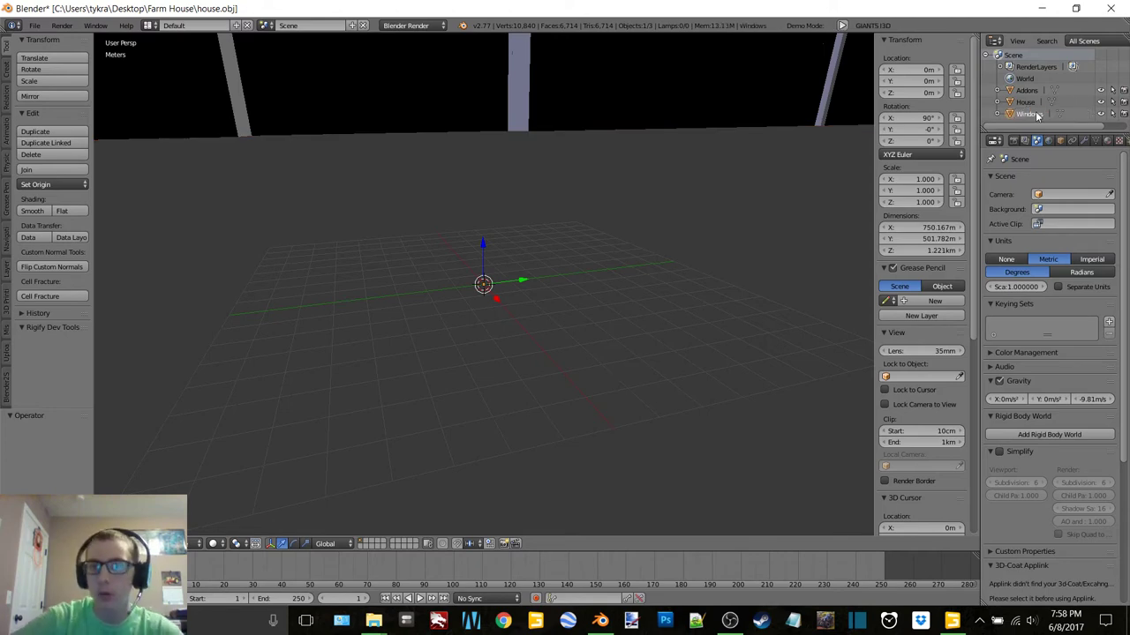
Step: Parent the Addons and Windows objects to House and set the House scale to 0.01 on X, Y and Z
{"action": "mouse_move", "coordinate": [1012, 91]}
{"action": "left_mouse_down"}
{"action": "mouse_move", "coordinate": [1013, 111]}
{"action": "mouse_move", "coordinate": [1022, 91]}
{"action": "left_mouse_up"}
{"action": "left_click", "coordinate": [917, 179]}
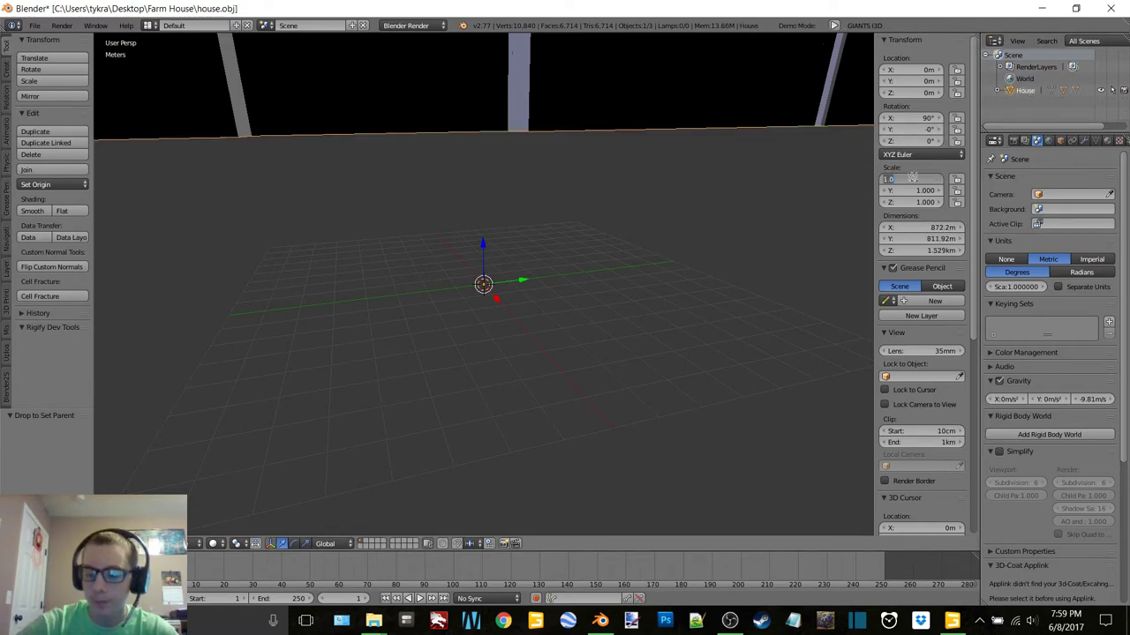
{"action": "key", "text": "Return"}
{"action": "left_click", "coordinate": [909, 190]}
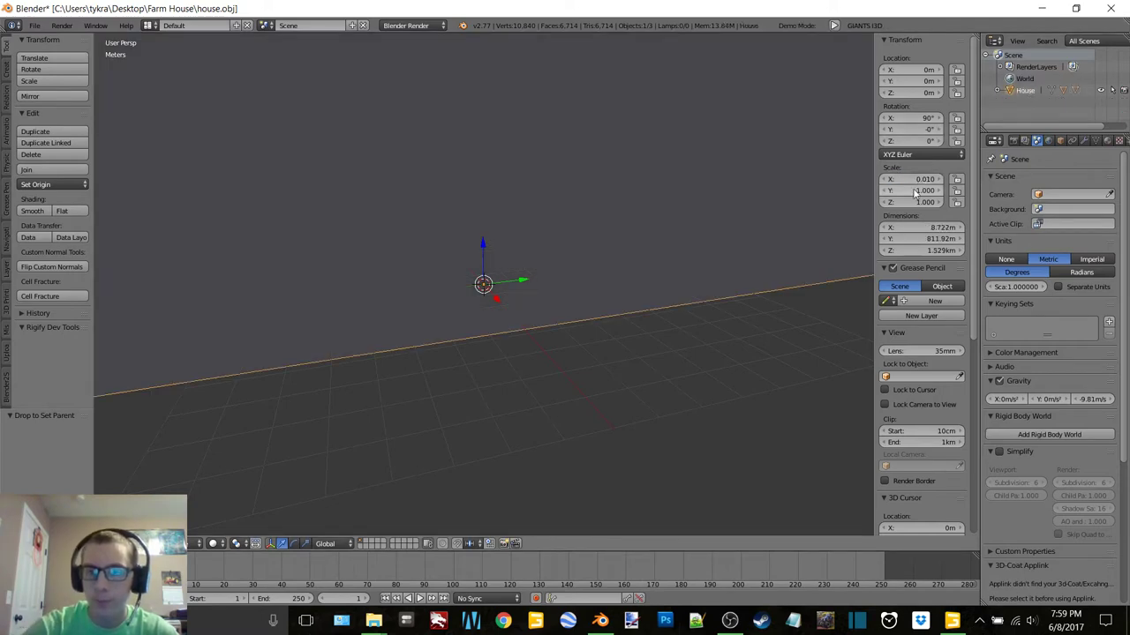
{"action": "type", "text": "0.01"}
{"action": "key", "text": "Return"}
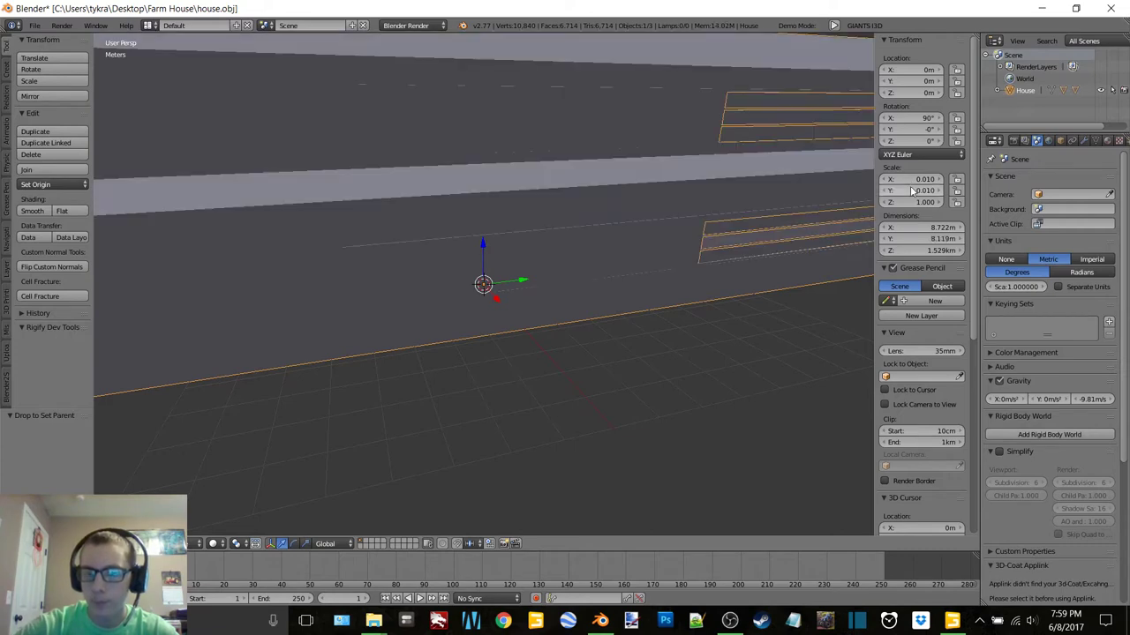
{"action": "left_click", "coordinate": [913, 202]}
{"action": "type", "text": "0."}
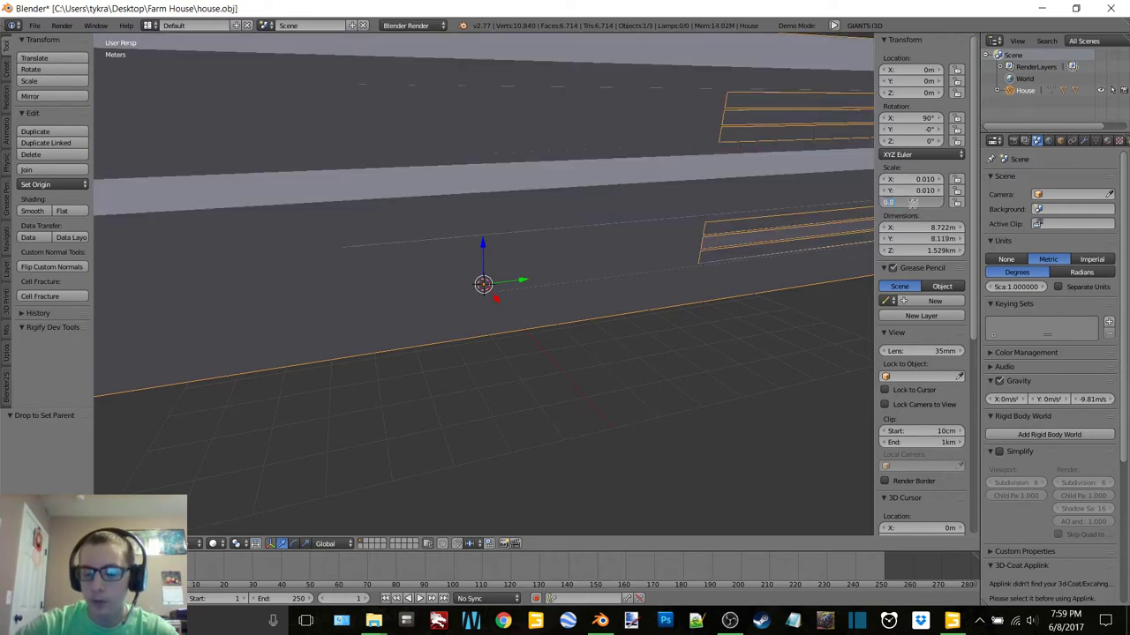
{"action": "type", "text": "01"}
{"action": "key", "text": "Return"}
Step: Create a new material named House on the House object and set its diffuse intensity to 1.000
{"action": "middle_click_drag", "start_coordinate": [379, 242], "coordinate": [415, 226]}
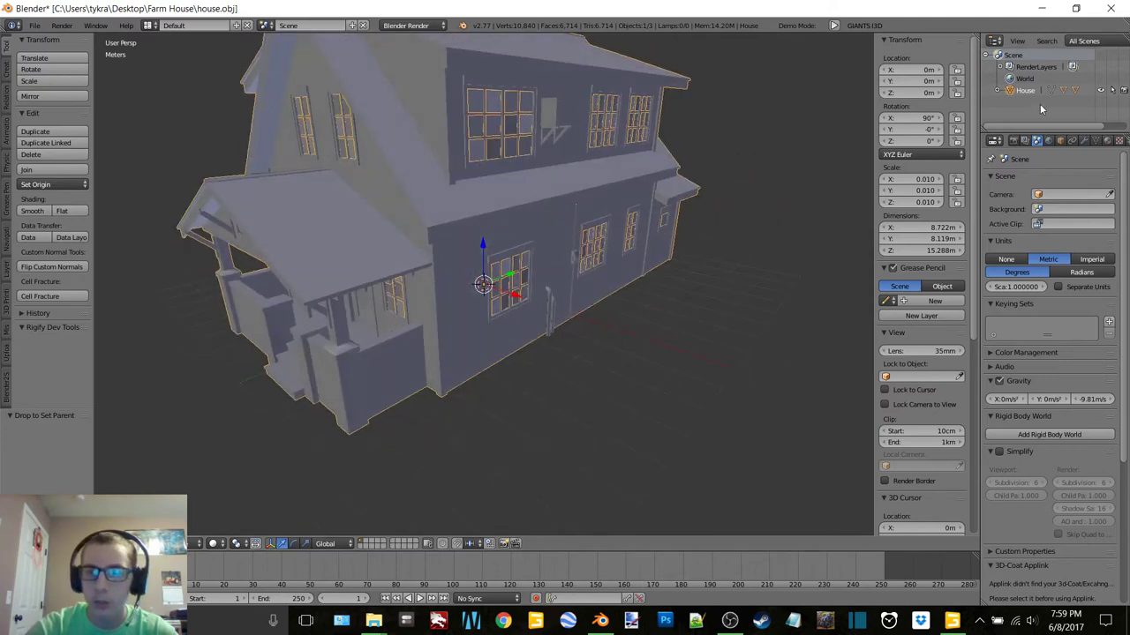
{"action": "left_click", "coordinate": [1107, 142]}
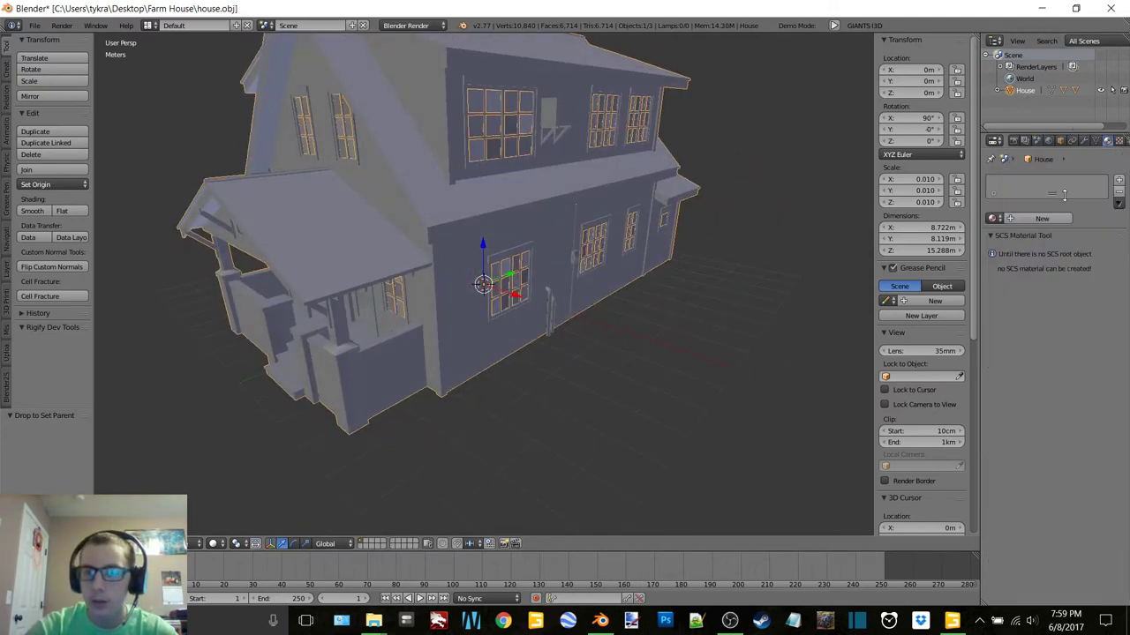
{"action": "left_click", "coordinate": [1037, 219]}
{"action": "double_click", "coordinate": [1024, 185]}
{"action": "type", "text": "House"}
{"action": "key", "text": "Return"}
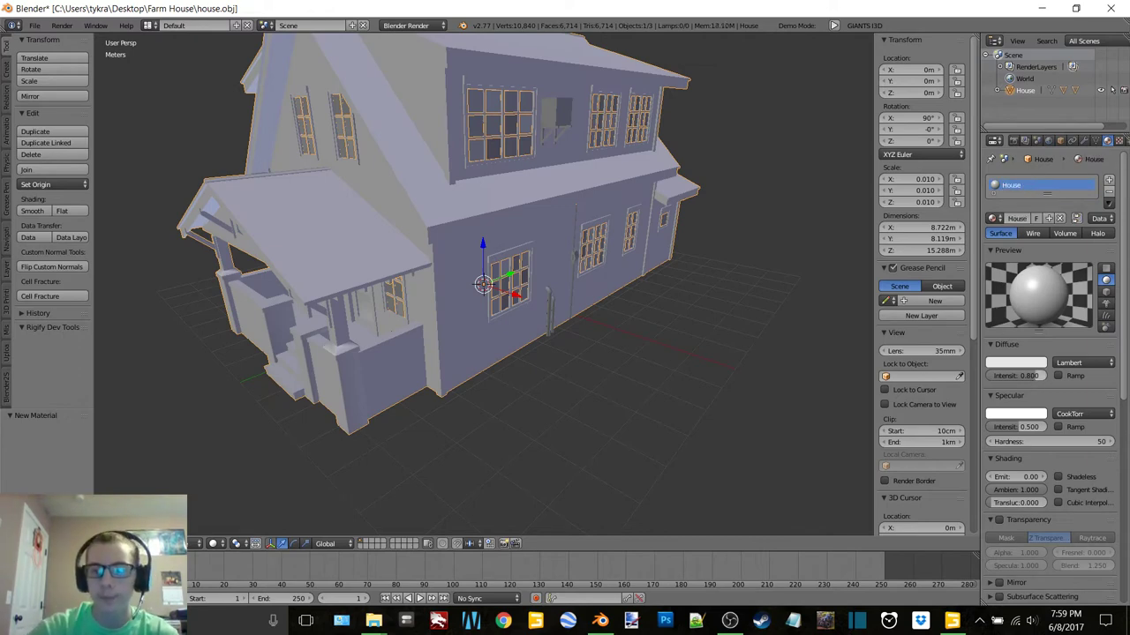
{"action": "left_click_drag", "start_coordinate": [1030, 376], "coordinate": [1063, 376]}
Step: Hide the transform properties and split the 3D view, turning the new area into a UV/Image Editor
{"action": "key", "text": "n"}
{"action": "left_click_drag", "start_coordinate": [976, 37], "coordinate": [593, 104]}
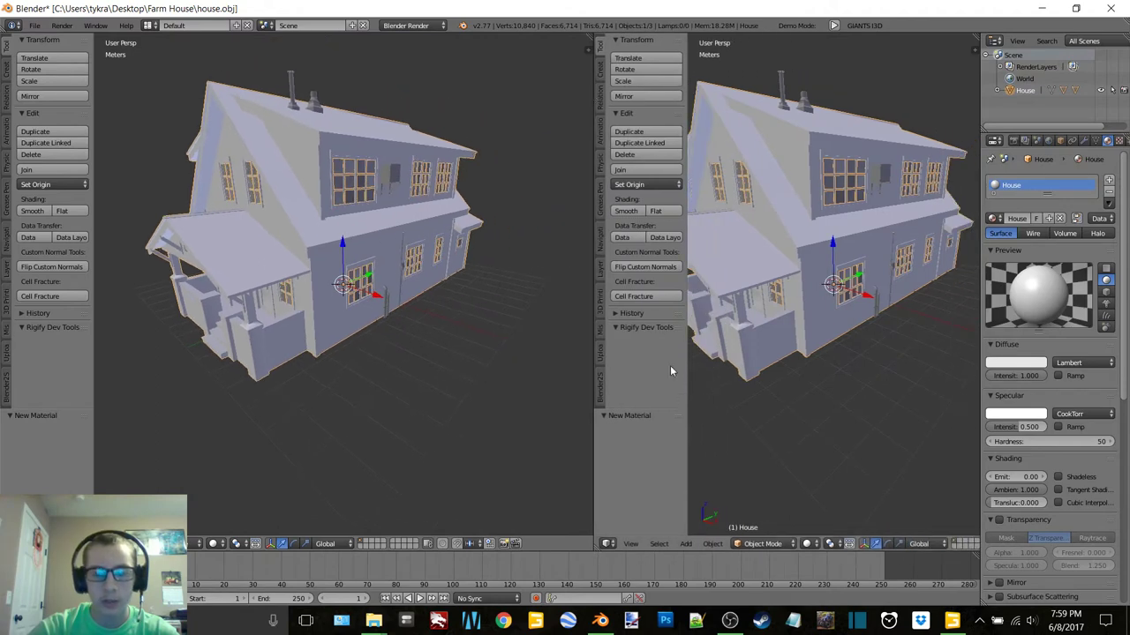
{"action": "left_click", "coordinate": [609, 544]}
{"action": "left_click", "coordinate": [640, 449]}
Step: Put House in Edit Mode and open residentialBuildings_diffuse.dds from textures\goldcrestValley as its UV image
{"action": "key", "text": "Tab"}
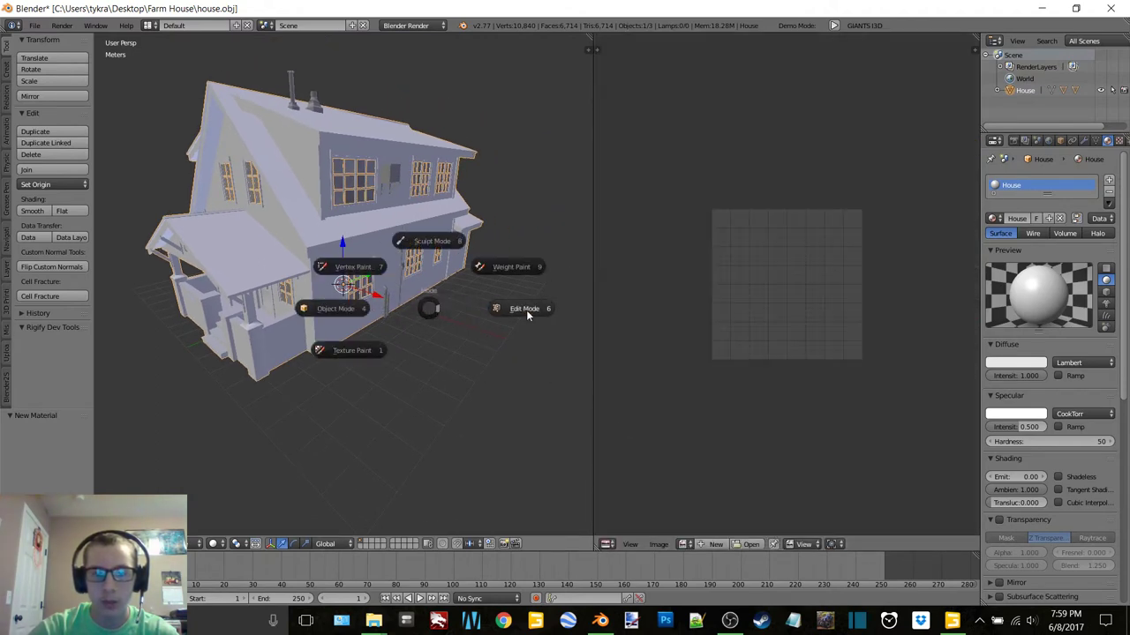
{"action": "left_click", "coordinate": [526, 310]}
{"action": "left_click", "coordinate": [804, 545]}
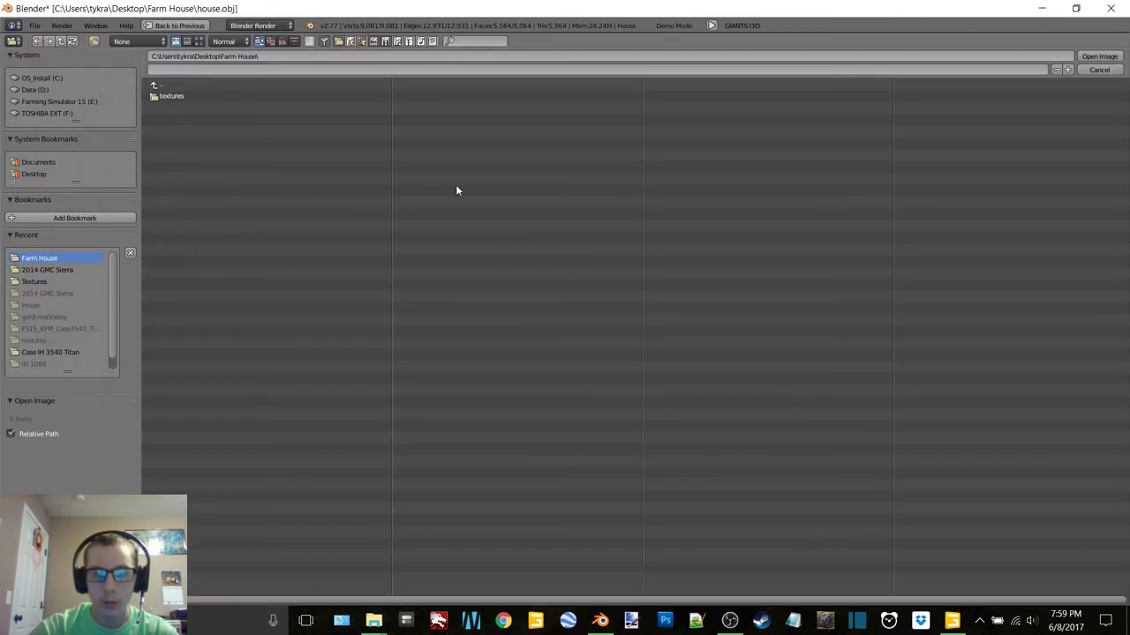
{"action": "left_click", "coordinate": [193, 99]}
{"action": "left_click", "coordinate": [192, 97]}
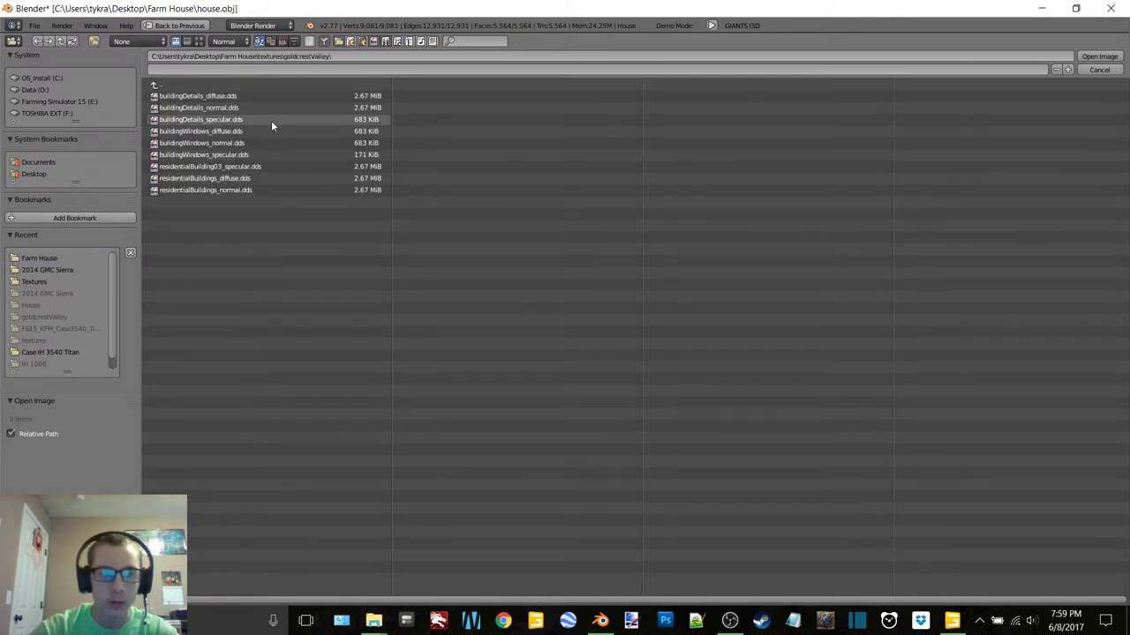
{"action": "left_click", "coordinate": [260, 179]}
{"action": "left_click", "coordinate": [261, 177]}
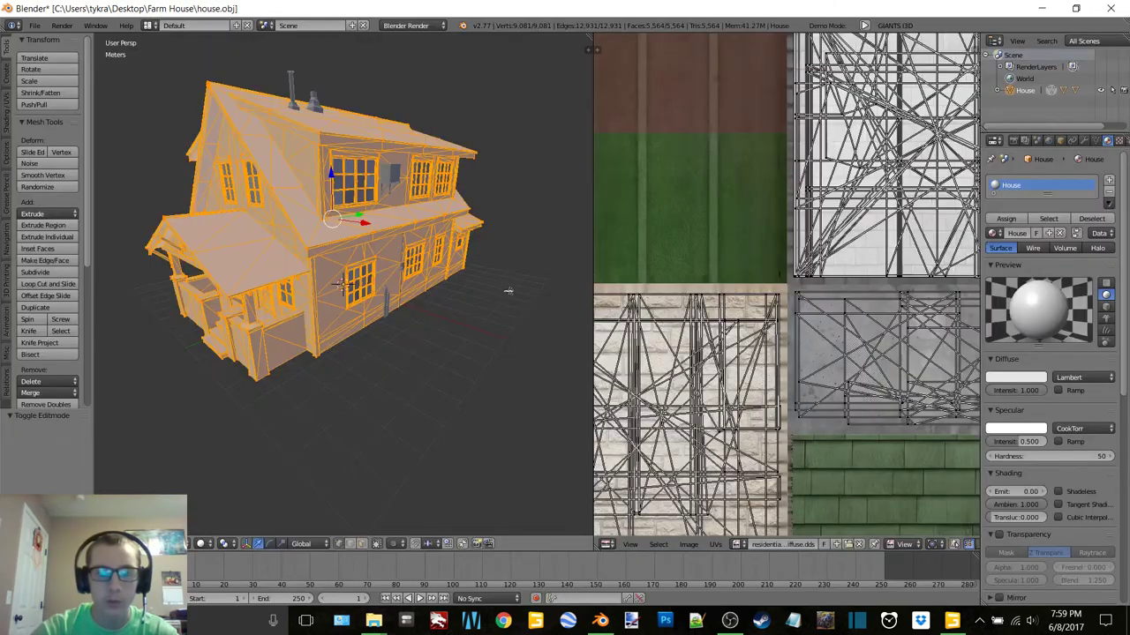
{"action": "key", "text": "Home"}
Step: Switch the 3D view to Texture shading and return the house to Object Mode to inspect it
{"action": "key", "text": "z"}
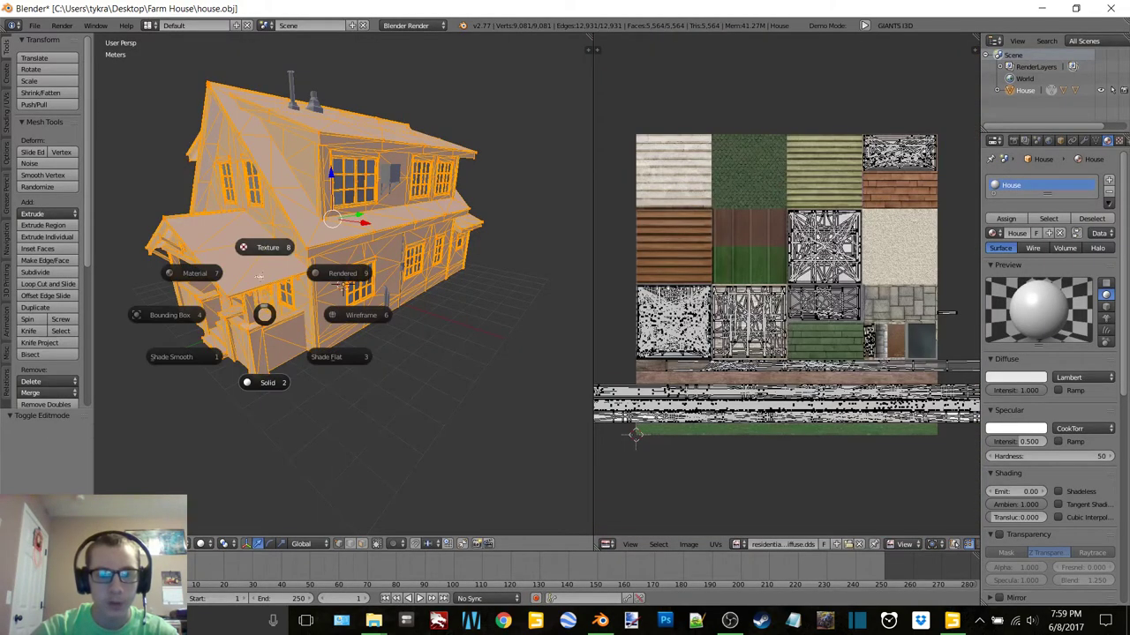
{"action": "left_click", "coordinate": [257, 250]}
{"action": "mouse_move", "coordinate": [346, 273]}
{"action": "middle_mouse_down"}
{"action": "mouse_move", "coordinate": [353, 265]}
{"action": "mouse_move", "coordinate": [288, 239]}
{"action": "mouse_move", "coordinate": [411, 242]}
{"action": "middle_mouse_up"}
{"action": "key", "text": "Tab"}
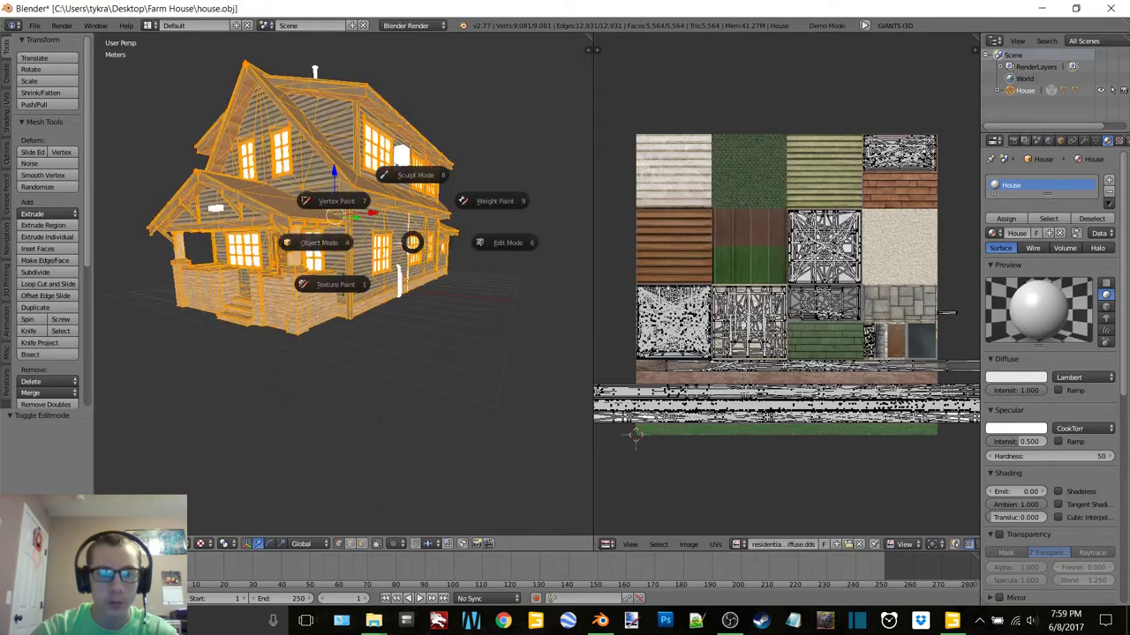
{"action": "left_click", "coordinate": [334, 248]}
{"action": "mouse_move", "coordinate": [335, 253]}
{"action": "middle_mouse_down"}
{"action": "mouse_move", "coordinate": [423, 235]}
{"action": "mouse_move", "coordinate": [346, 238]}
{"action": "middle_mouse_up"}
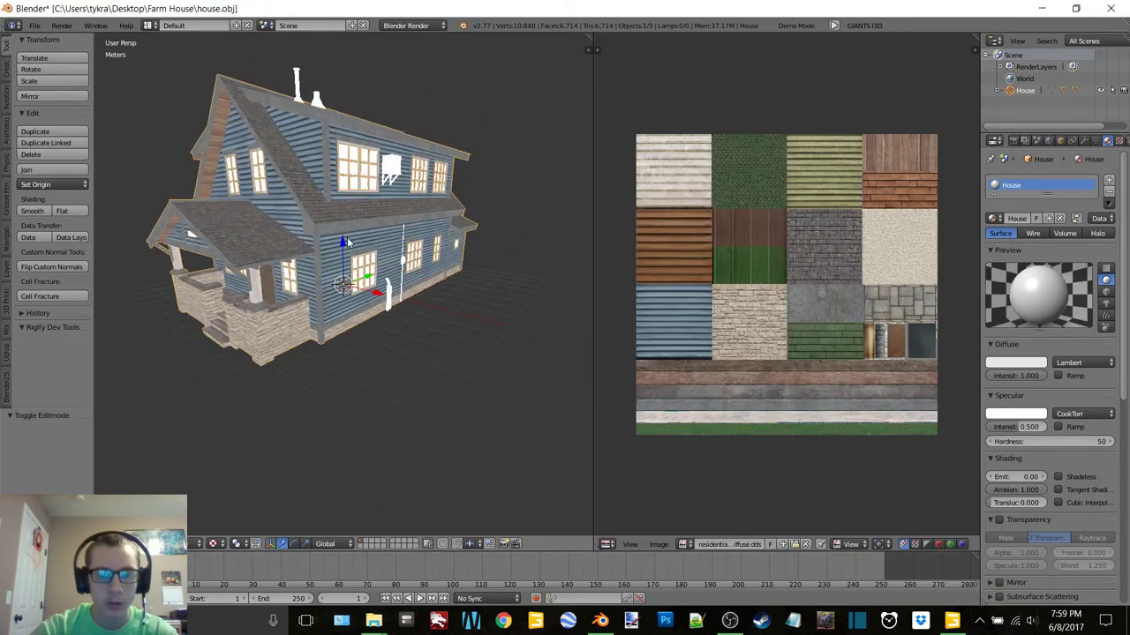
Step: In Edit Mode, add a new texture to the House material using residentialBuildings_diffuse.dds from the goldcrestValley folder
{"action": "key", "text": "Tab"}
{"action": "left_click", "coordinate": [446, 240]}
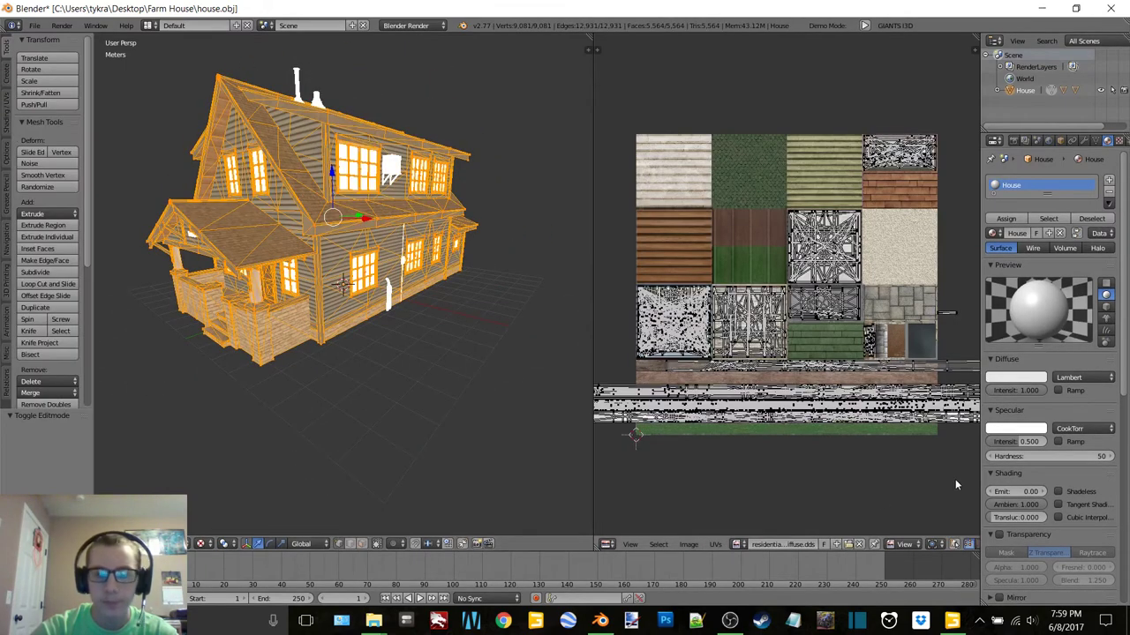
{"action": "left_click", "coordinate": [1119, 140]}
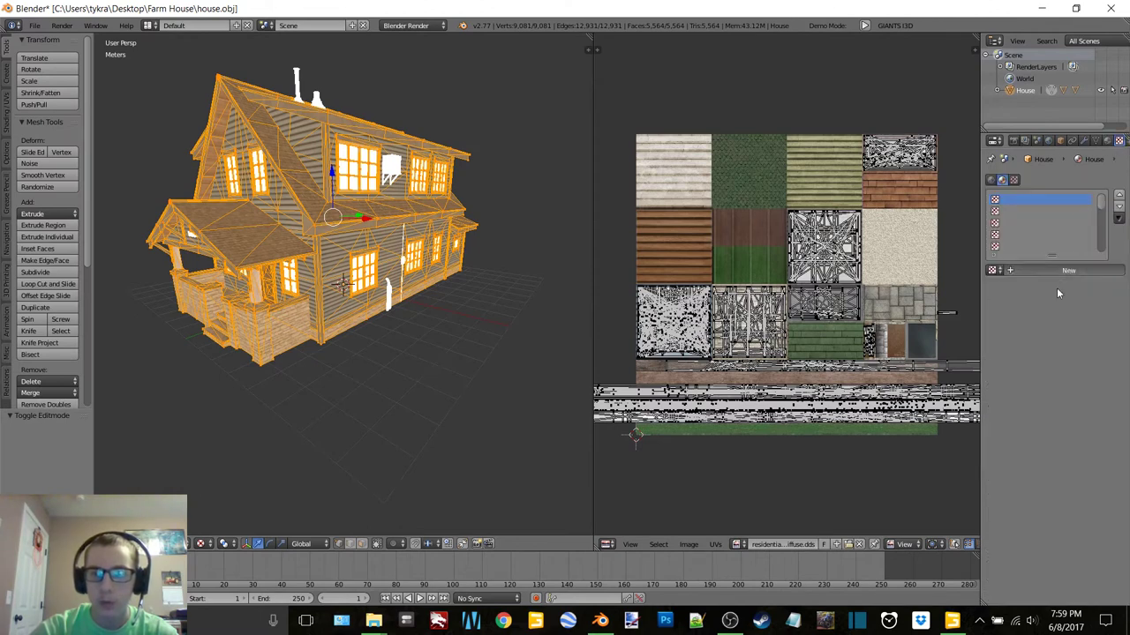
{"action": "left_click", "coordinate": [1055, 276]}
{"action": "left_click", "coordinate": [1098, 459]}
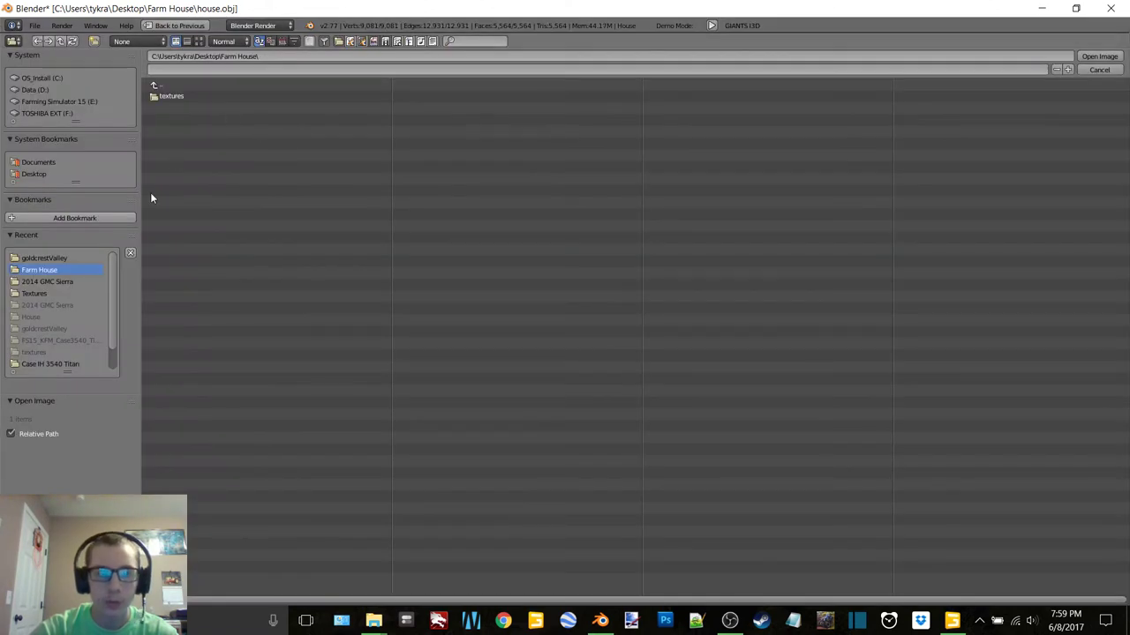
{"action": "left_click", "coordinate": [46, 258]}
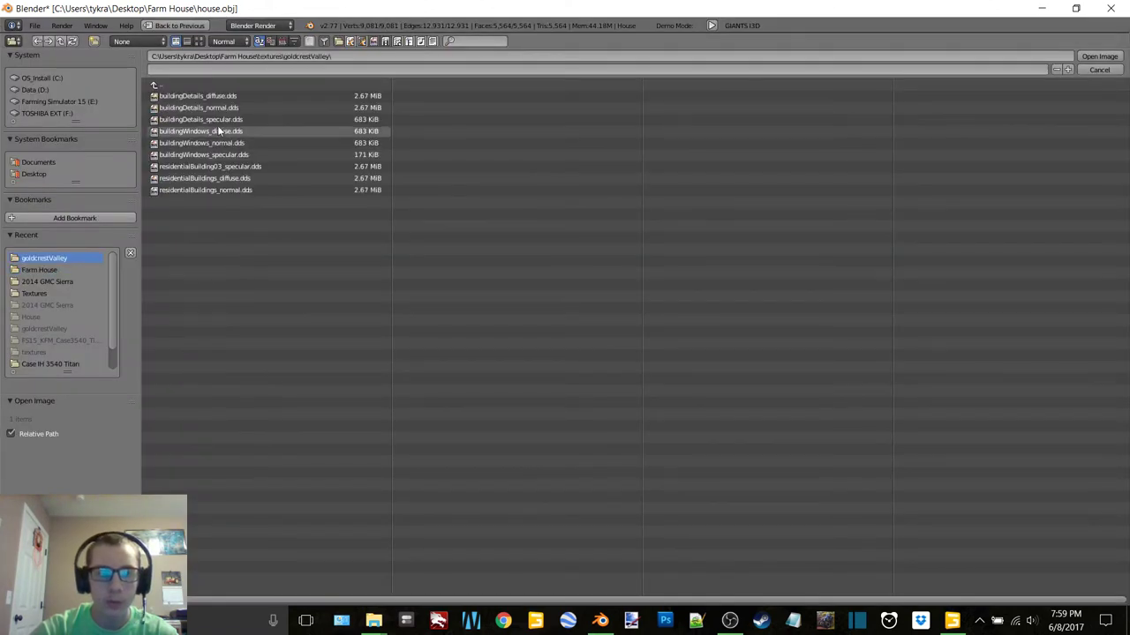
{"action": "double_click", "coordinate": [251, 180]}
Step: Return to Object Mode, select the Addons object and give it a new material named Addons
{"action": "key", "text": "z"}
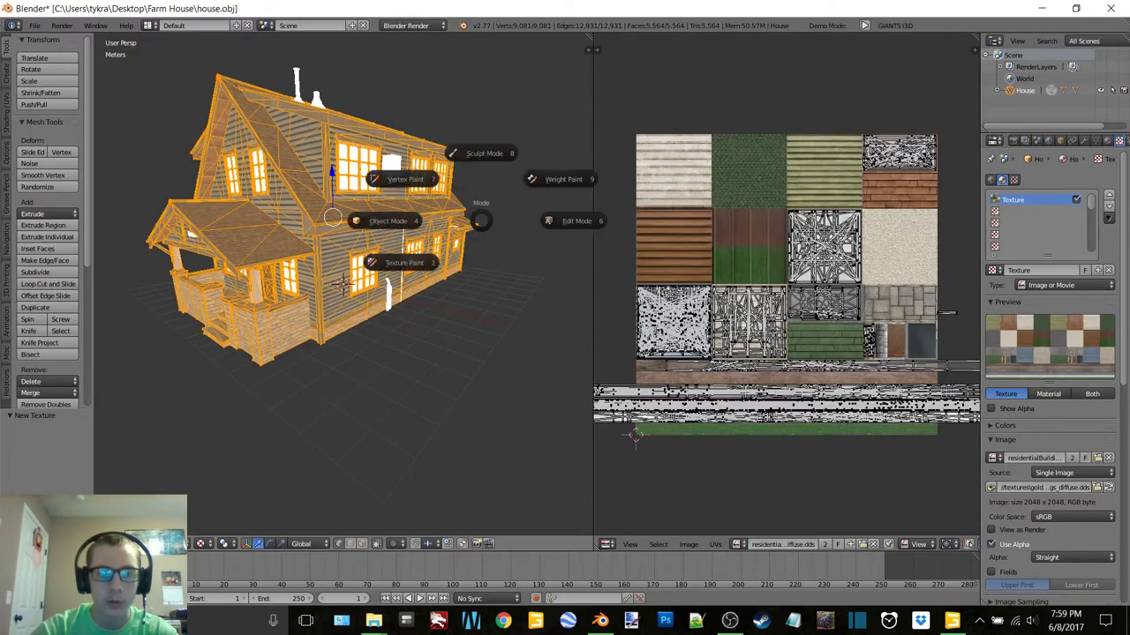
{"action": "left_click", "coordinate": [384, 220]}
{"action": "left_click", "coordinate": [1062, 92]}
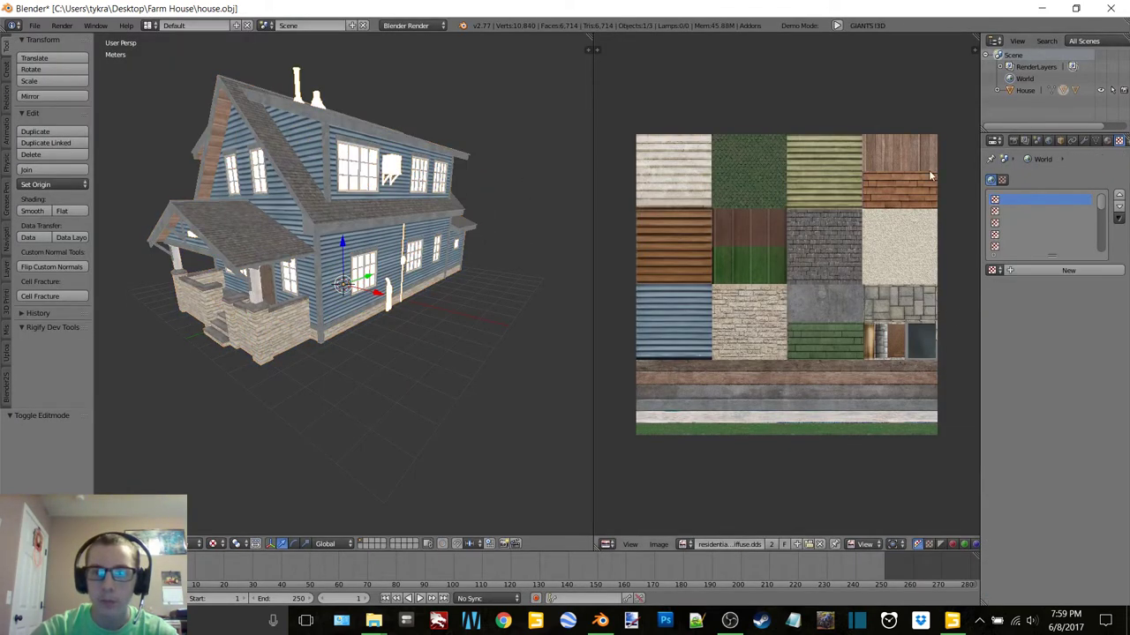
{"action": "left_click", "coordinate": [1108, 142]}
{"action": "left_click", "coordinate": [1042, 218]}
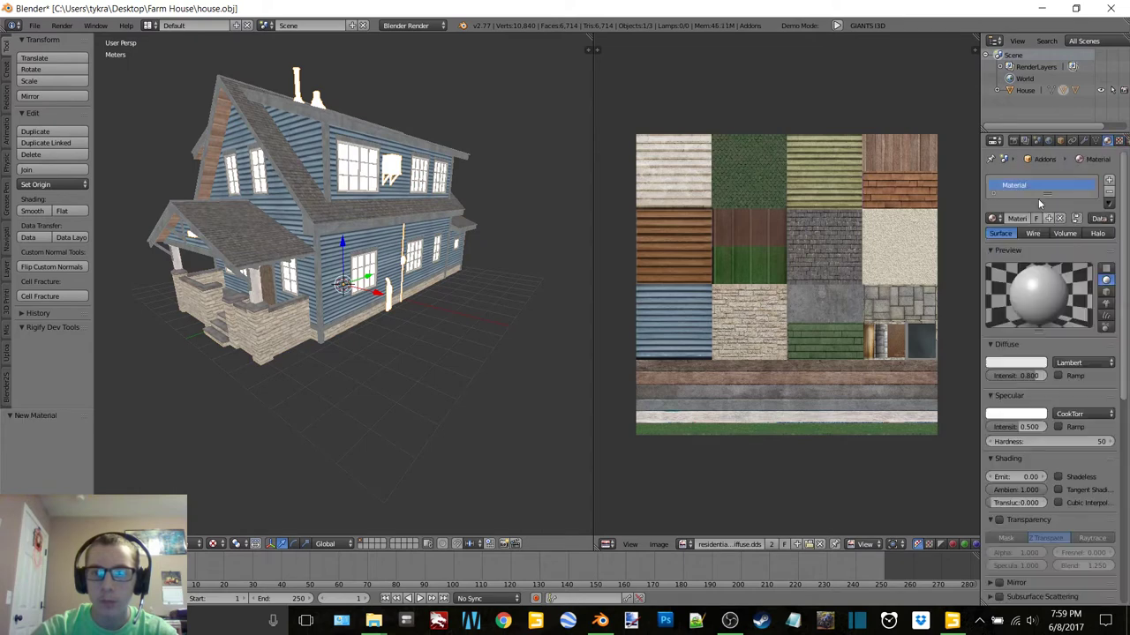
{"action": "double_click", "coordinate": [1022, 188]}
{"action": "type", "text": "Add"}
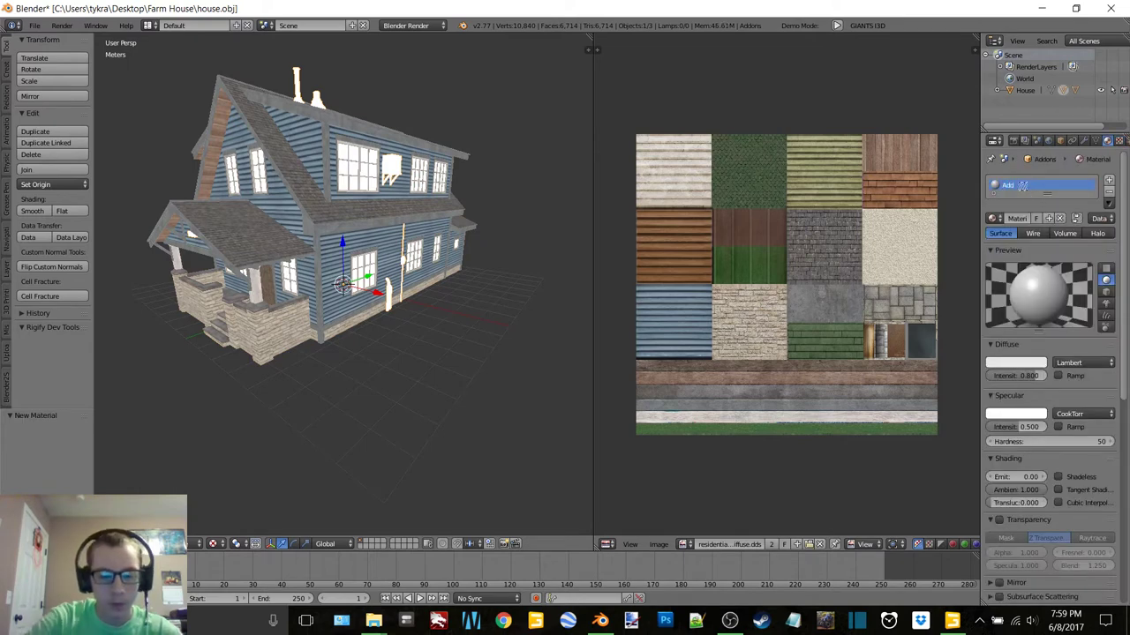
{"action": "type", "text": "ons"}
{"action": "key", "text": "Return"}
Step: Put Addons in Edit Mode and open buildingDetails_diffuse.dds from textures\goldcrestValley as its UV image
{"action": "key", "text": "Tab"}
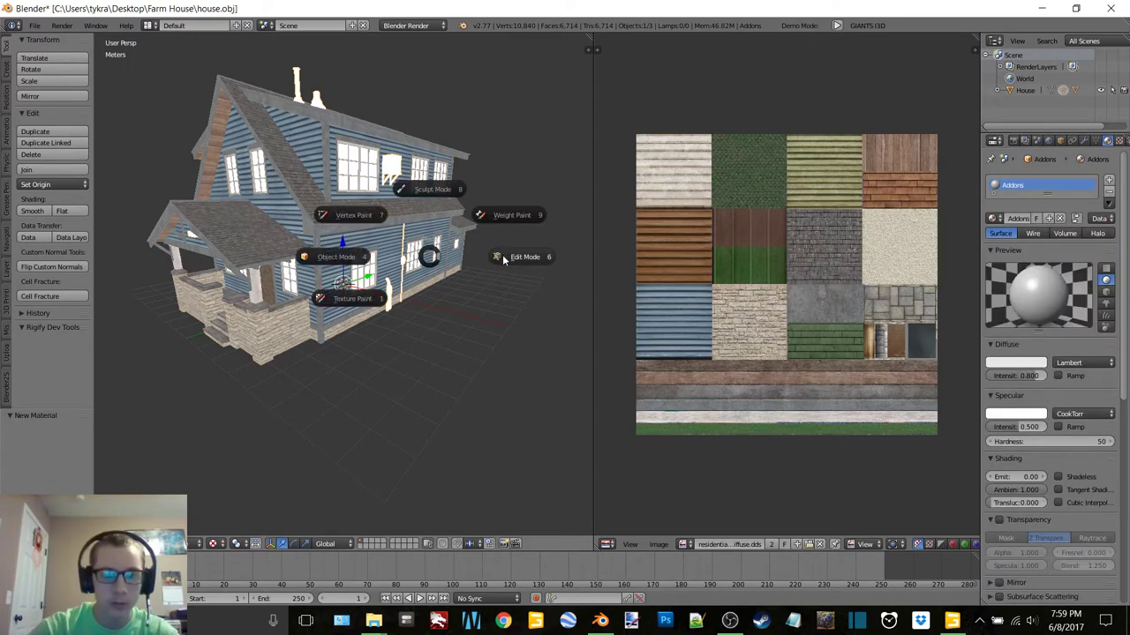
{"action": "left_click", "coordinate": [516, 281]}
{"action": "left_click", "coordinate": [804, 544]}
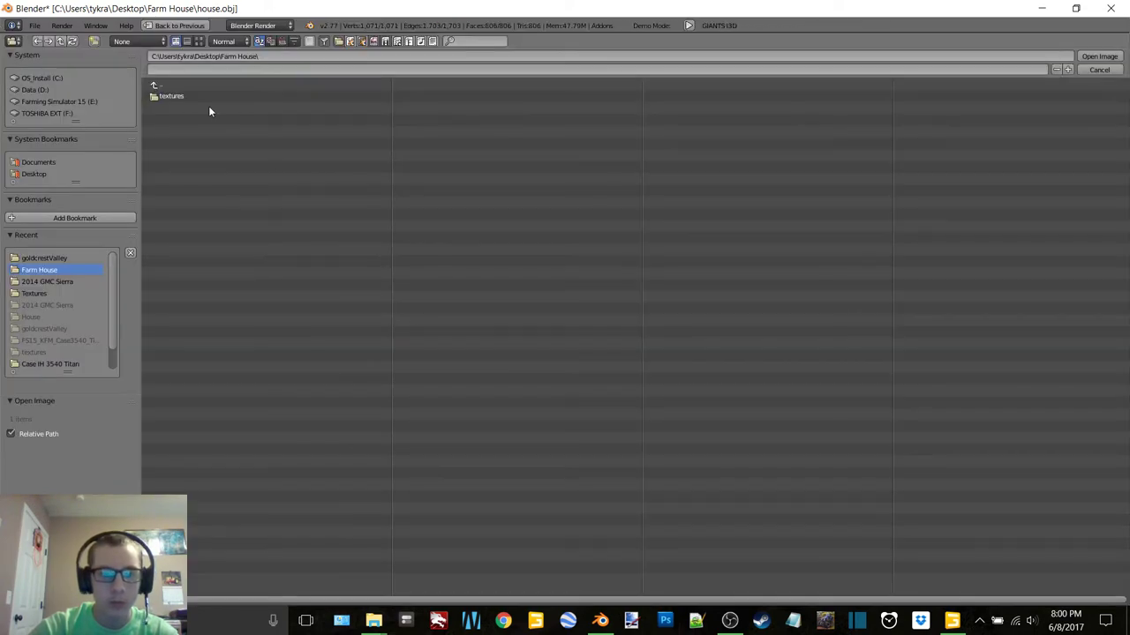
{"action": "left_click", "coordinate": [58, 258]}
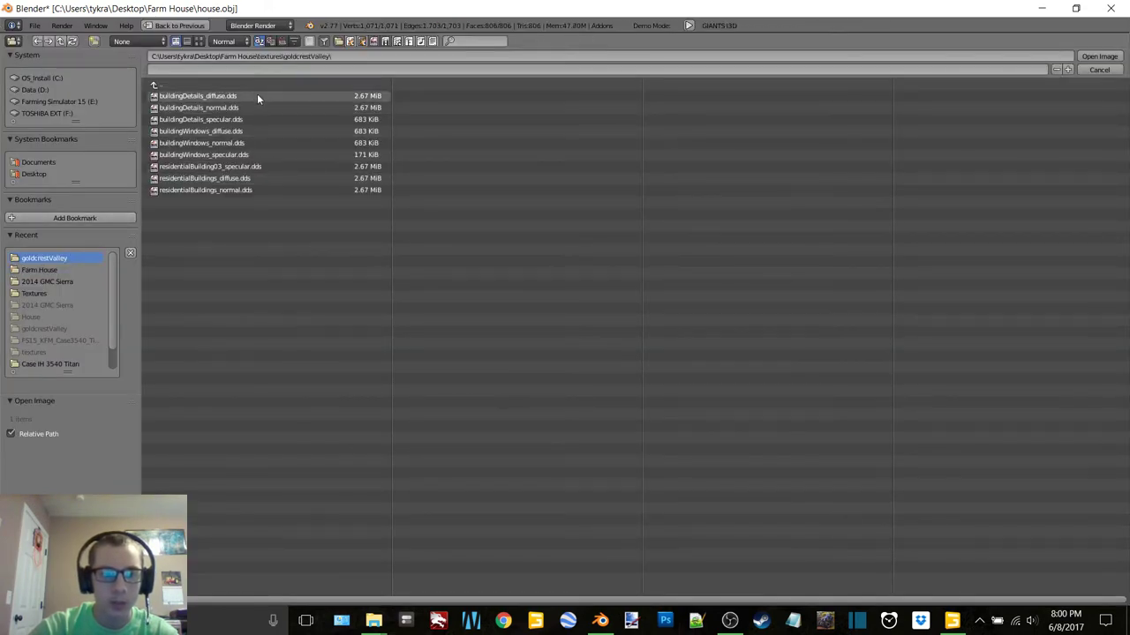
{"action": "double_click", "coordinate": [258, 96]}
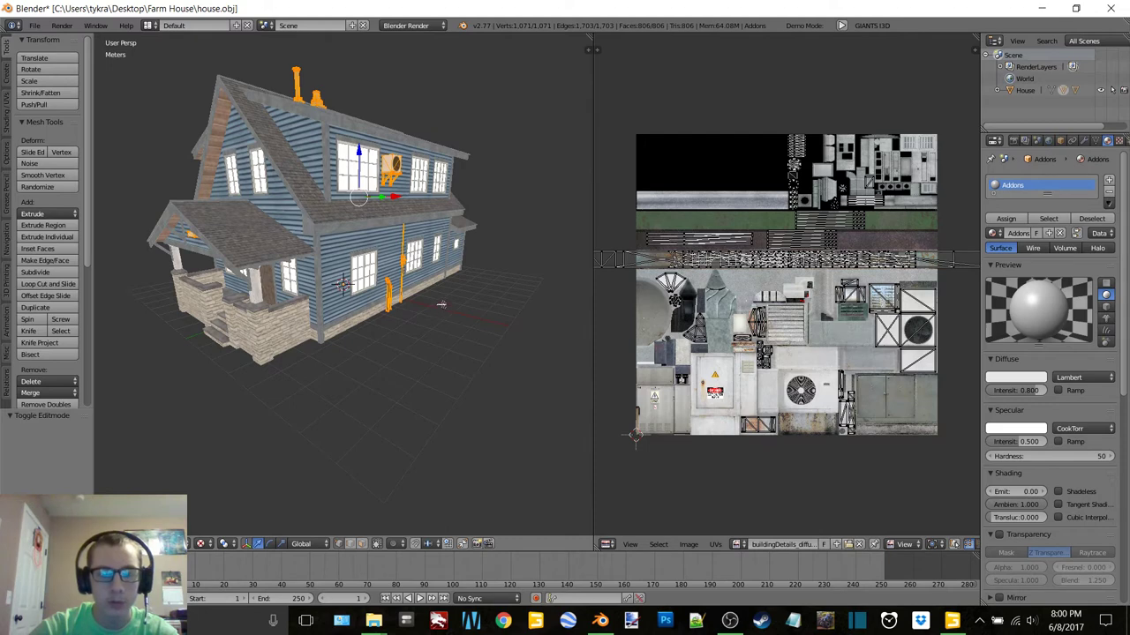
Step: Add a new texture to the Addons material using buildingDetails_diffuse.dds from goldcrestValley, and return to Object Mode
{"action": "left_click", "coordinate": [1119, 141]}
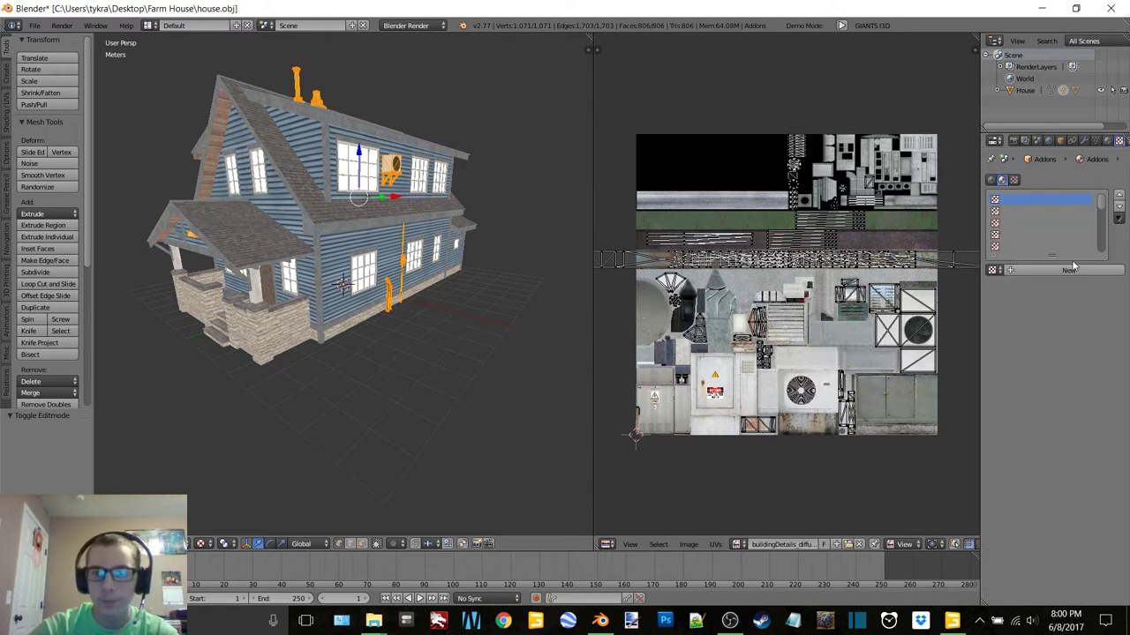
{"action": "left_click", "coordinate": [1089, 458]}
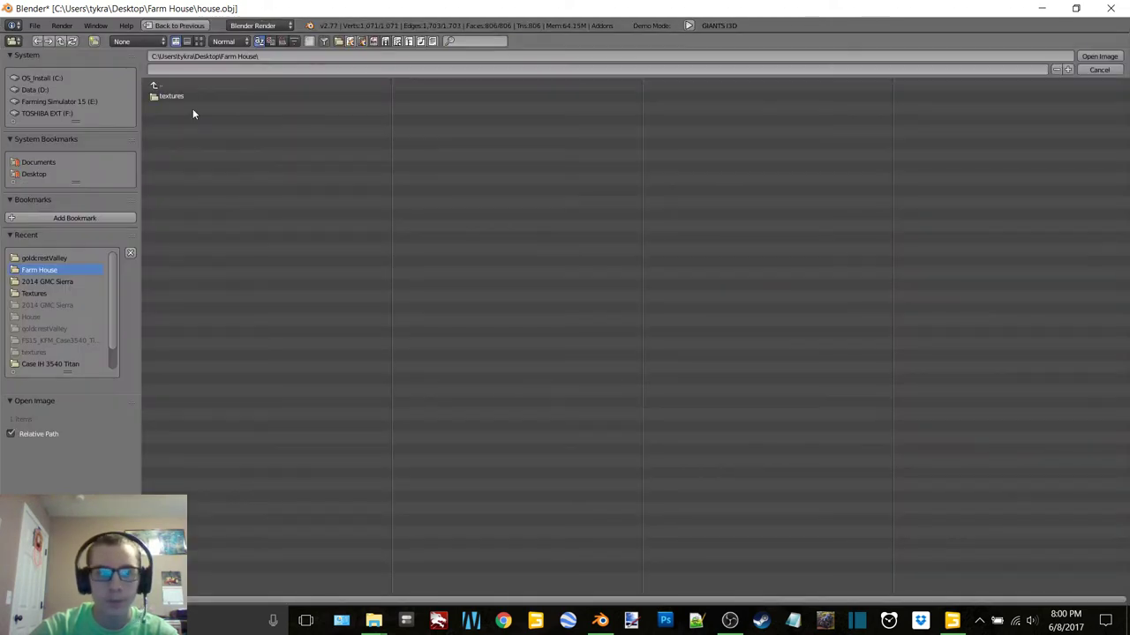
{"action": "left_click", "coordinate": [76, 256]}
{"action": "left_click", "coordinate": [228, 96]}
{"action": "double_click", "coordinate": [231, 96]}
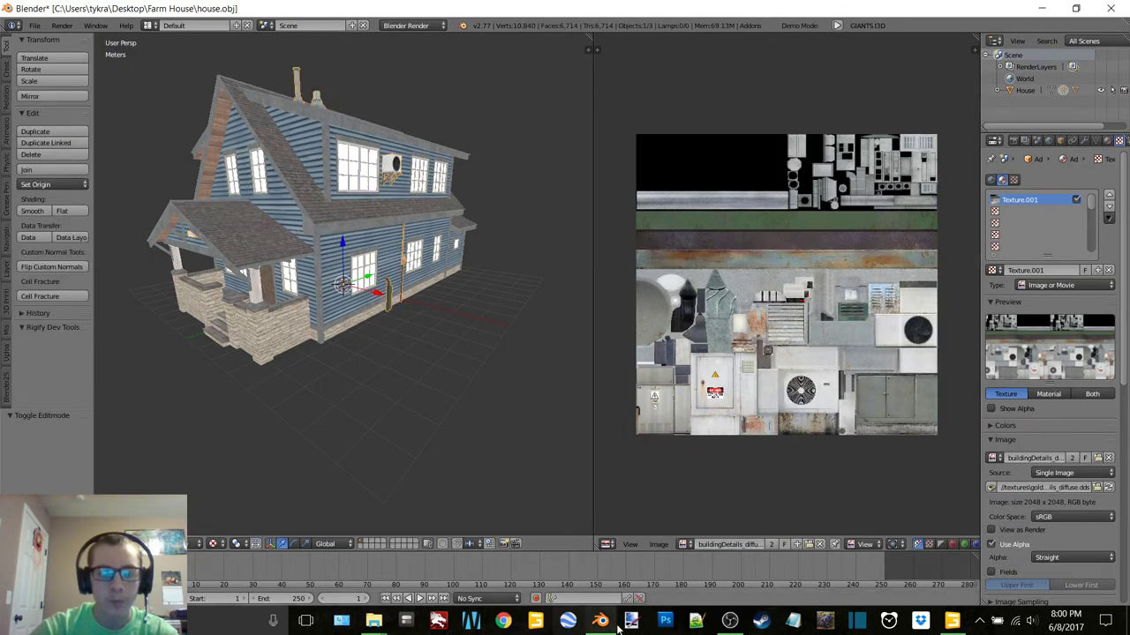
{"action": "left_click", "coordinate": [951, 620]}
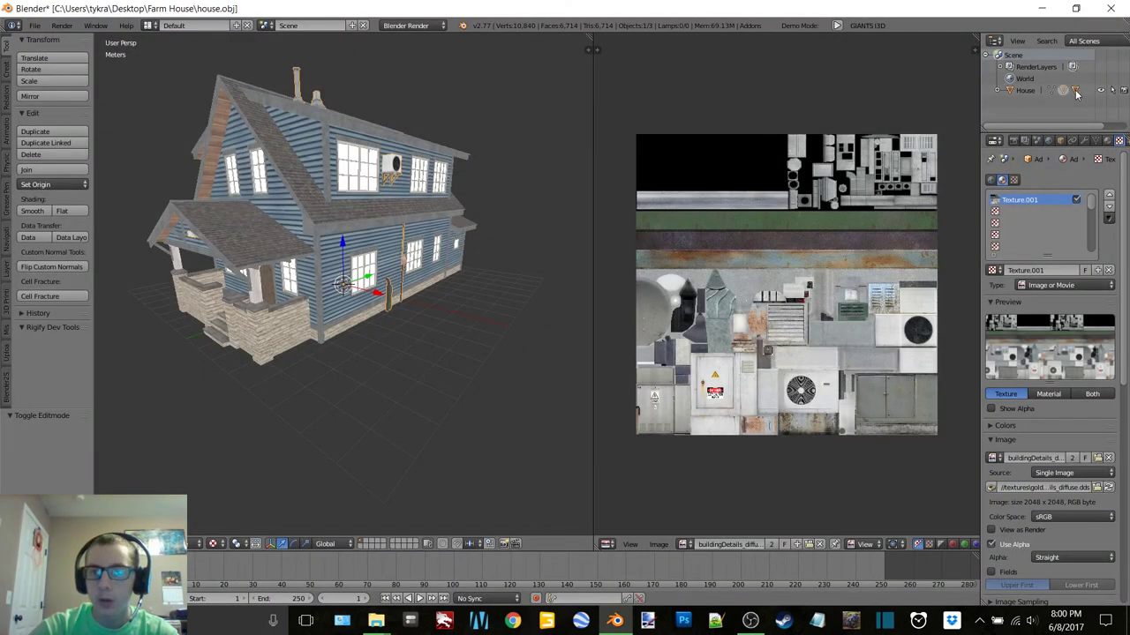
Step: Give the window object a new material named Windows
{"action": "left_click", "coordinate": [1106, 141]}
{"action": "left_click", "coordinate": [1047, 221]}
{"action": "double_click", "coordinate": [1025, 189]}
{"action": "type", "text": "Windows"}
{"action": "key", "text": "Return"}
Step: Put the windows in Edit Mode and open buildingWindows_diffuse.dds from goldcrestValley as their UV image
{"action": "key", "text": "Tab"}
{"action": "left_click", "coordinate": [546, 275]}
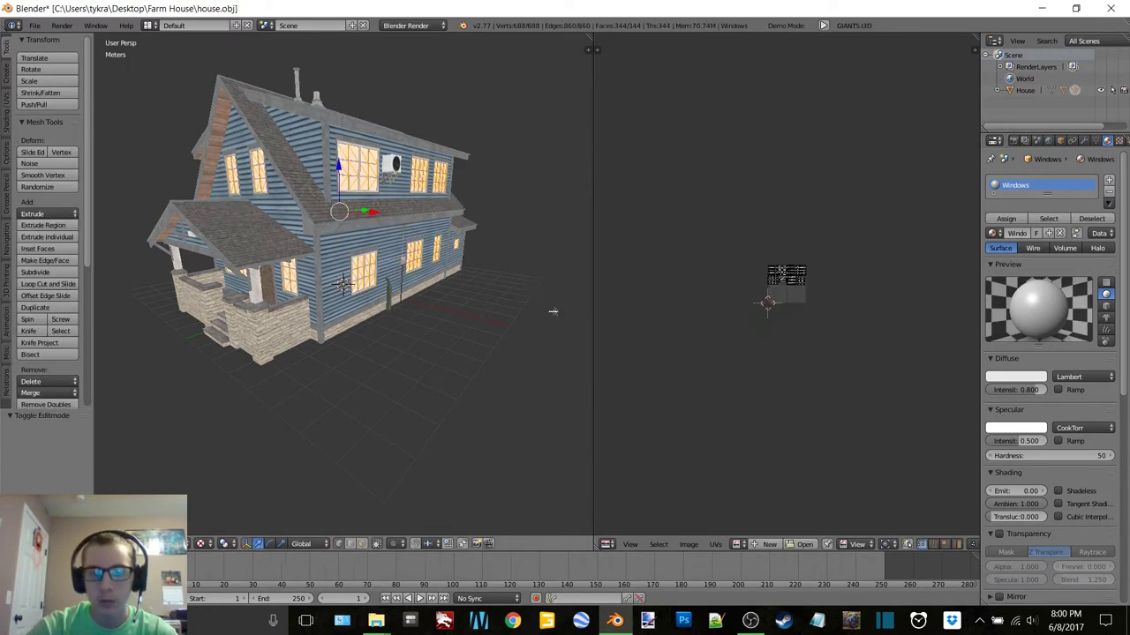
{"action": "left_click", "coordinate": [803, 544]}
{"action": "left_click", "coordinate": [189, 97]}
{"action": "left_click", "coordinate": [182, 97]}
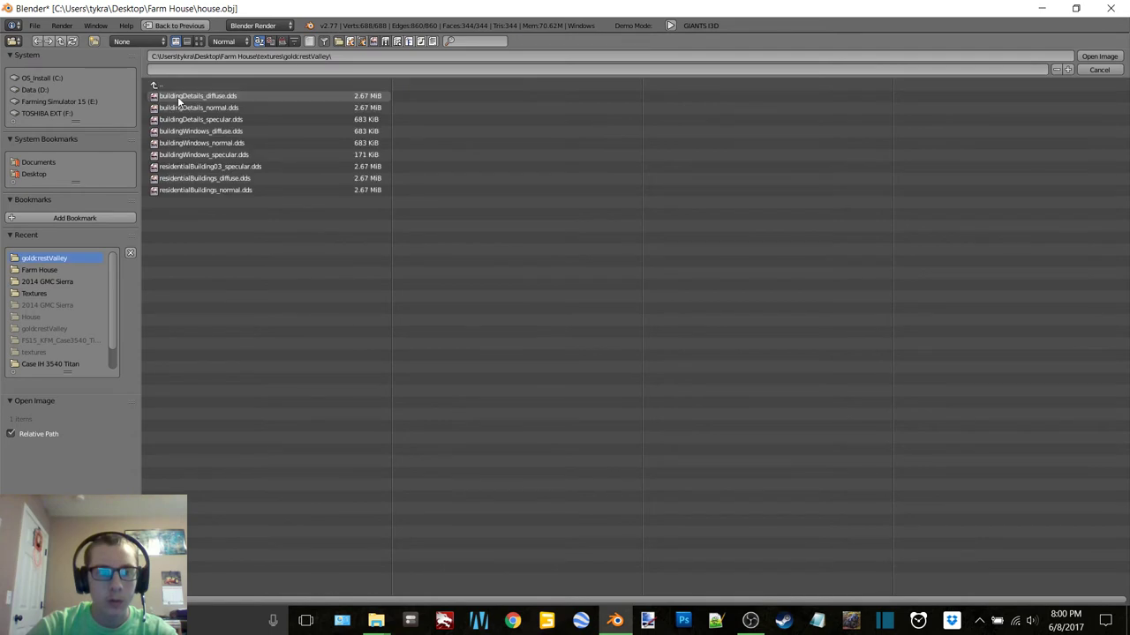
{"action": "double_click", "coordinate": [218, 130]}
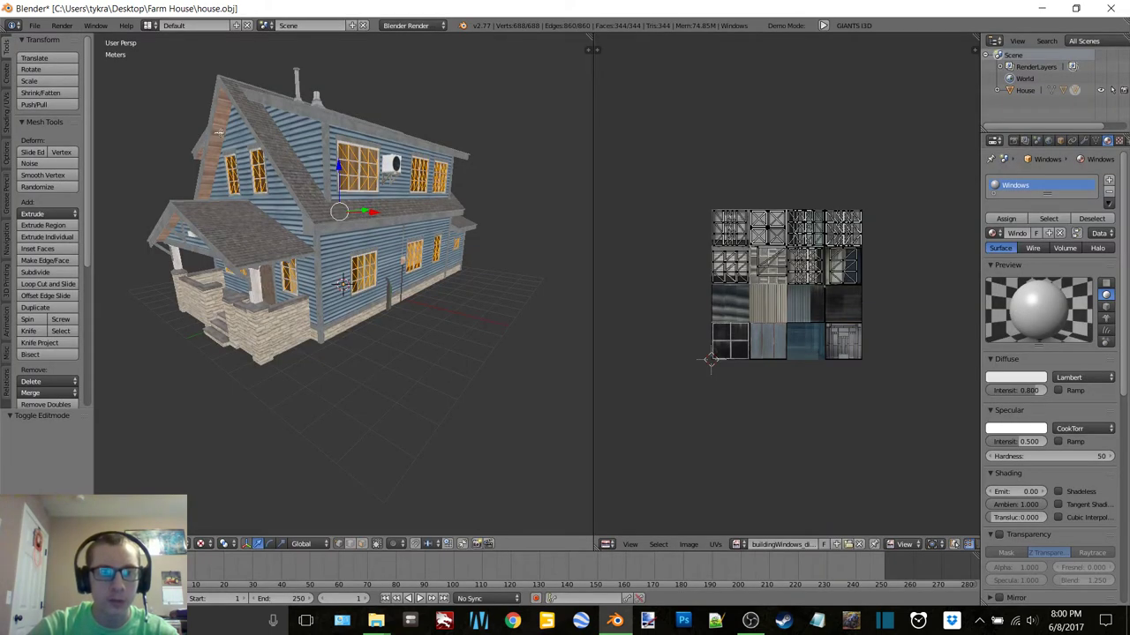
Step: Add a new texture to the Windows material using buildingWindows_diffuse.dds and return to Object Mode
{"action": "left_click", "coordinate": [1118, 141]}
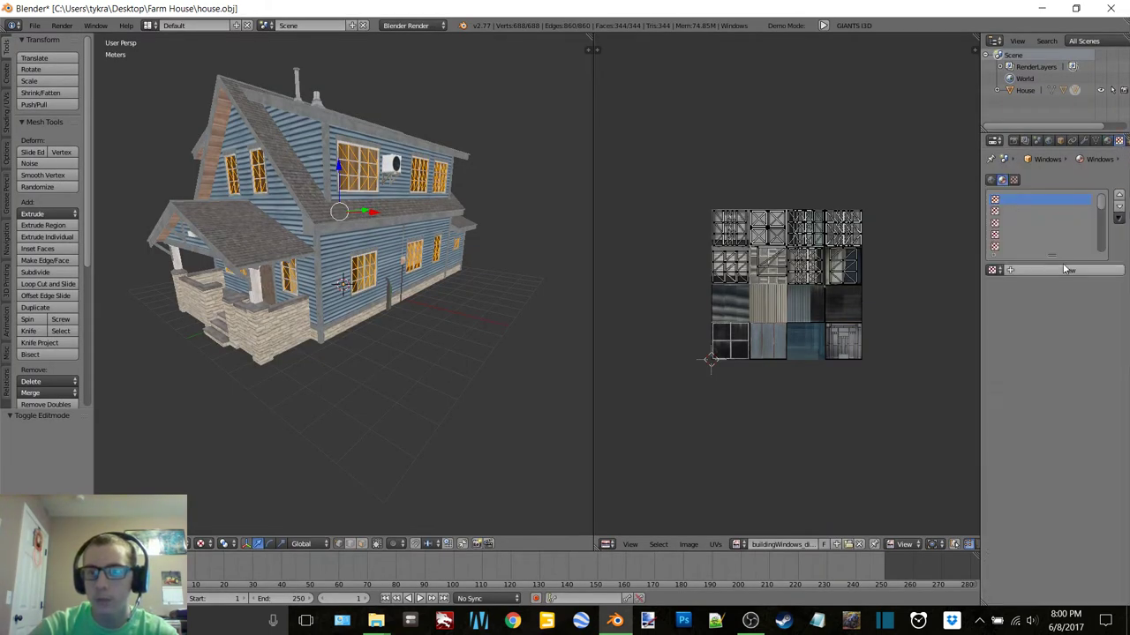
{"action": "left_click", "coordinate": [1064, 272]}
{"action": "left_click", "coordinate": [1093, 460]}
{"action": "double_click", "coordinate": [191, 96]}
{"action": "double_click", "coordinate": [191, 96]}
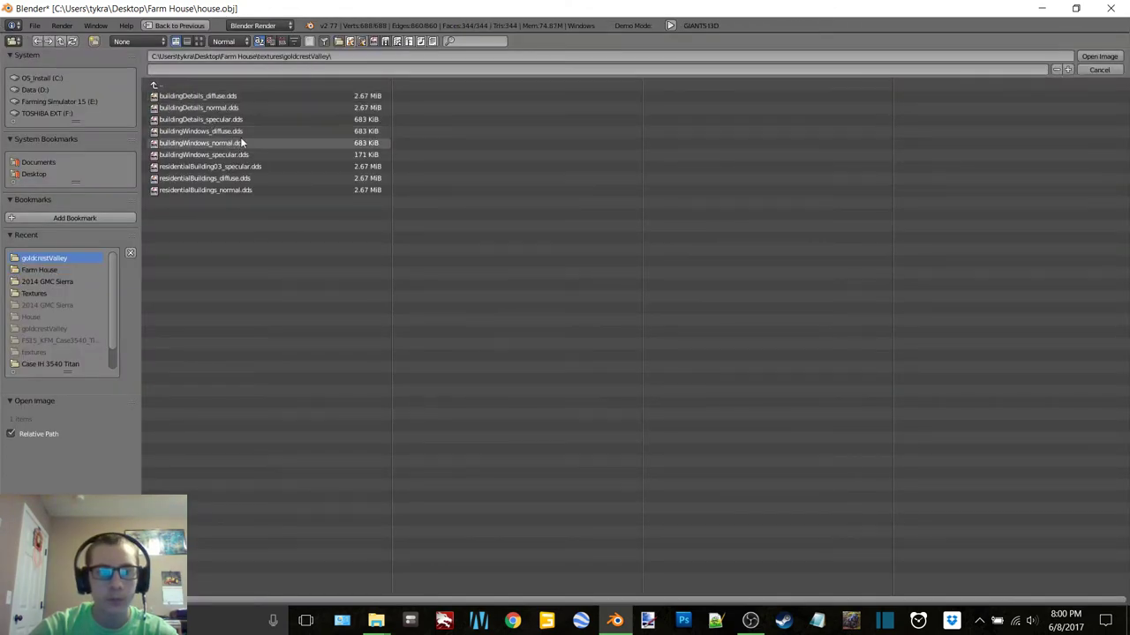
{"action": "double_click", "coordinate": [218, 131]}
{"action": "key", "text": "Tab"}
{"action": "left_click", "coordinate": [421, 203]}
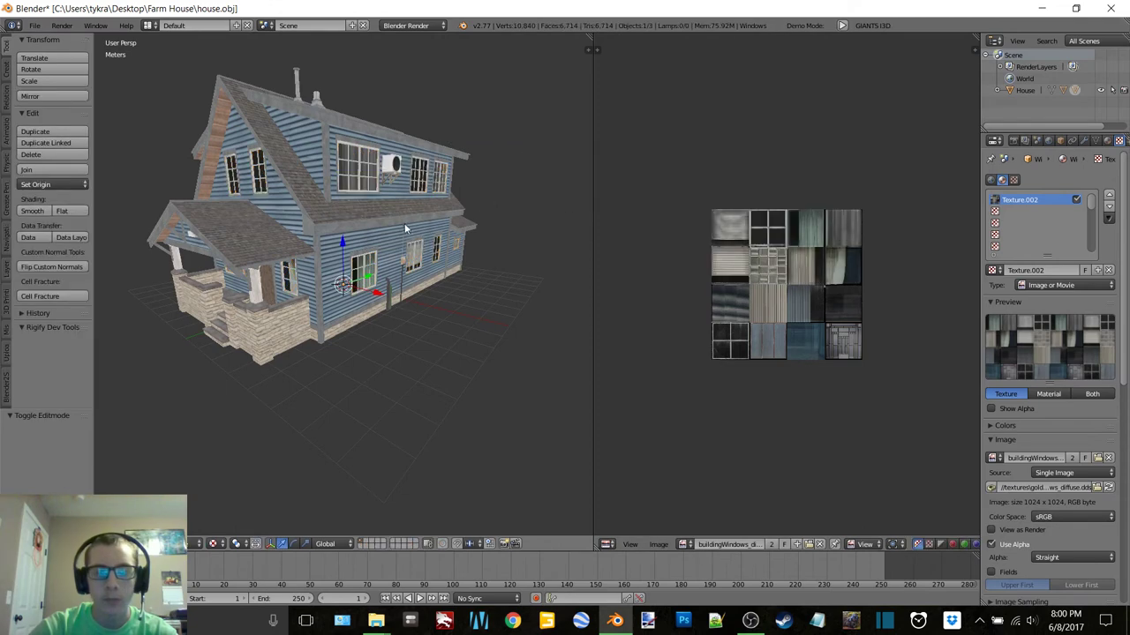
Step: Select all the house objects and merge the image editor area into the 3D view
{"action": "scroll", "coordinate": [390, 248], "scroll_direction": "up", "scroll_amount": 4}
{"action": "scroll", "coordinate": [418, 227], "scroll_direction": "down", "scroll_amount": 4}
{"action": "middle_click_drag", "start_coordinate": [418, 227], "coordinate": [394, 223]}
{"action": "key", "text": "a"}
{"action": "key", "text": "a"}
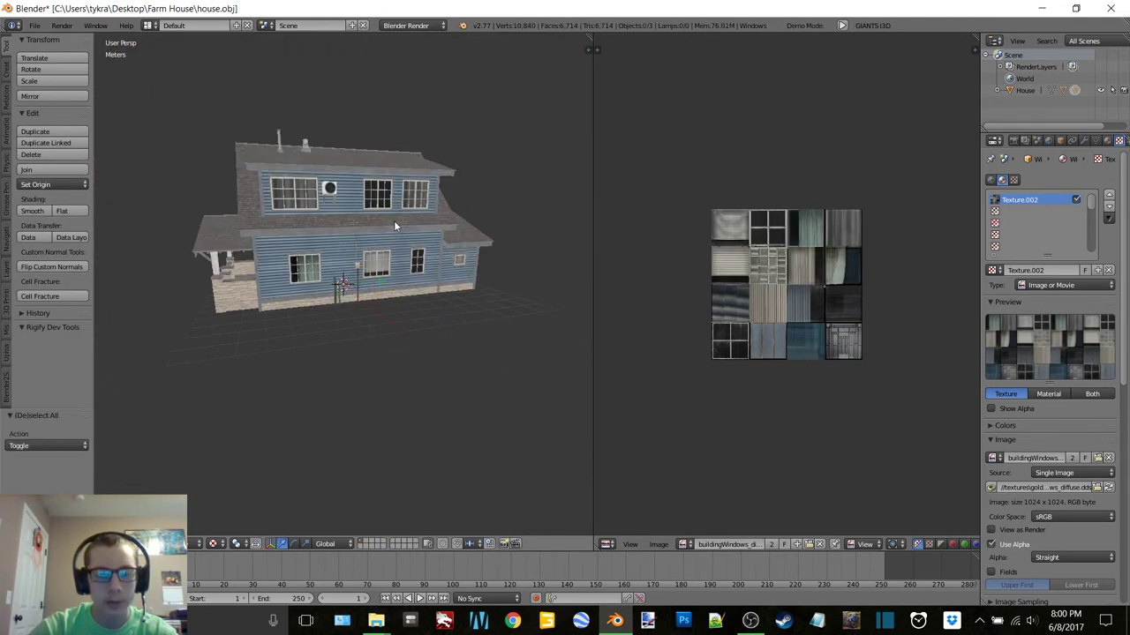
{"action": "left_click_drag", "start_coordinate": [588, 37], "coordinate": [653, 51]}
Step: Export the model over house.i3d in the Farm House folder and quit Blender without saving the scene
{"action": "left_click", "coordinate": [34, 25]}
{"action": "mouse_move", "coordinate": [53, 278]}
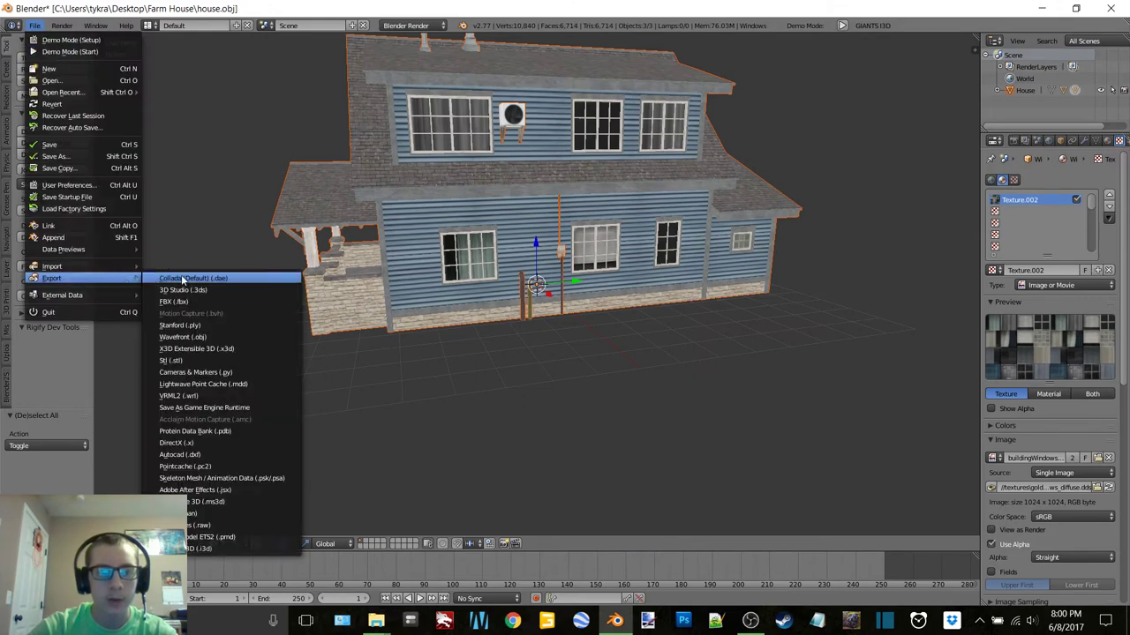
{"action": "left_click", "coordinate": [219, 547]}
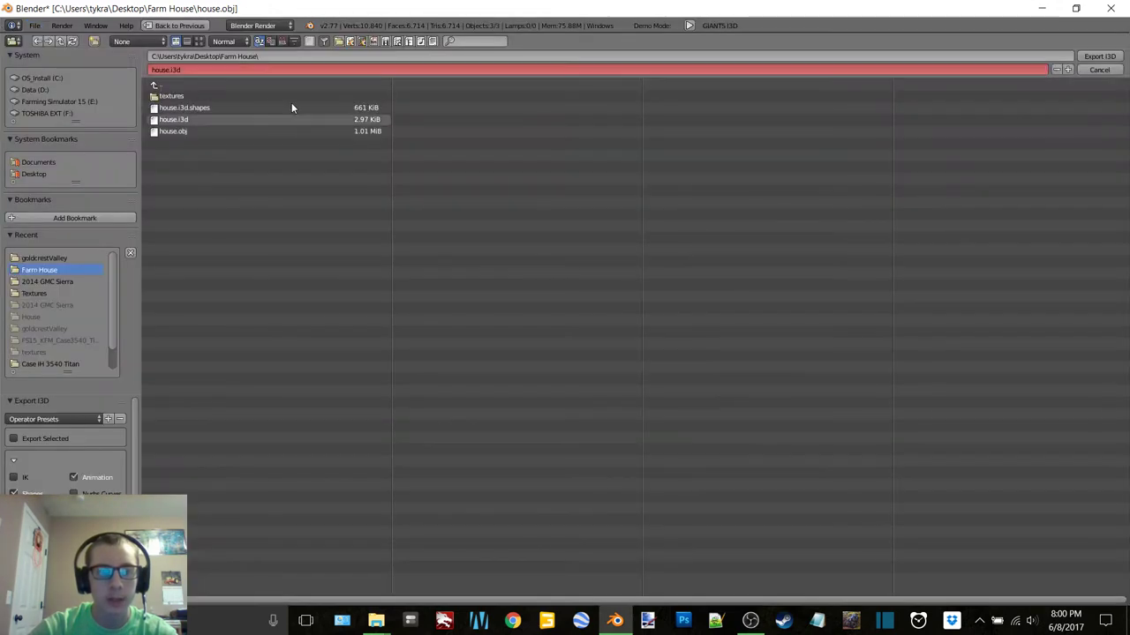
{"action": "left_click", "coordinate": [178, 122]}
{"action": "key", "text": "Return"}
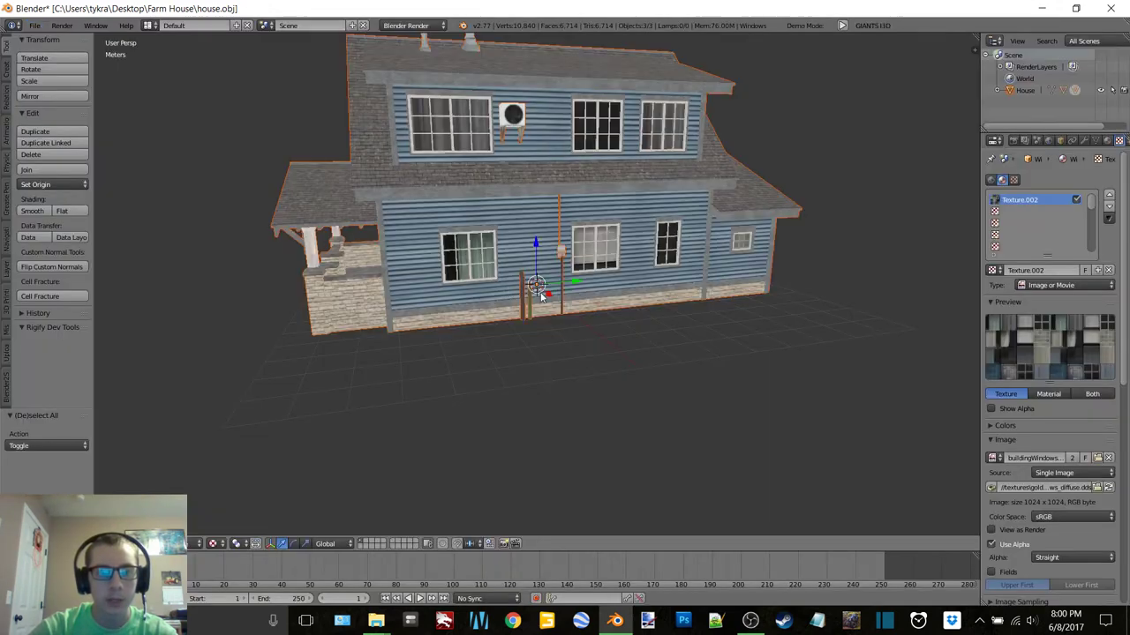
{"action": "left_click", "coordinate": [1118, 7]}
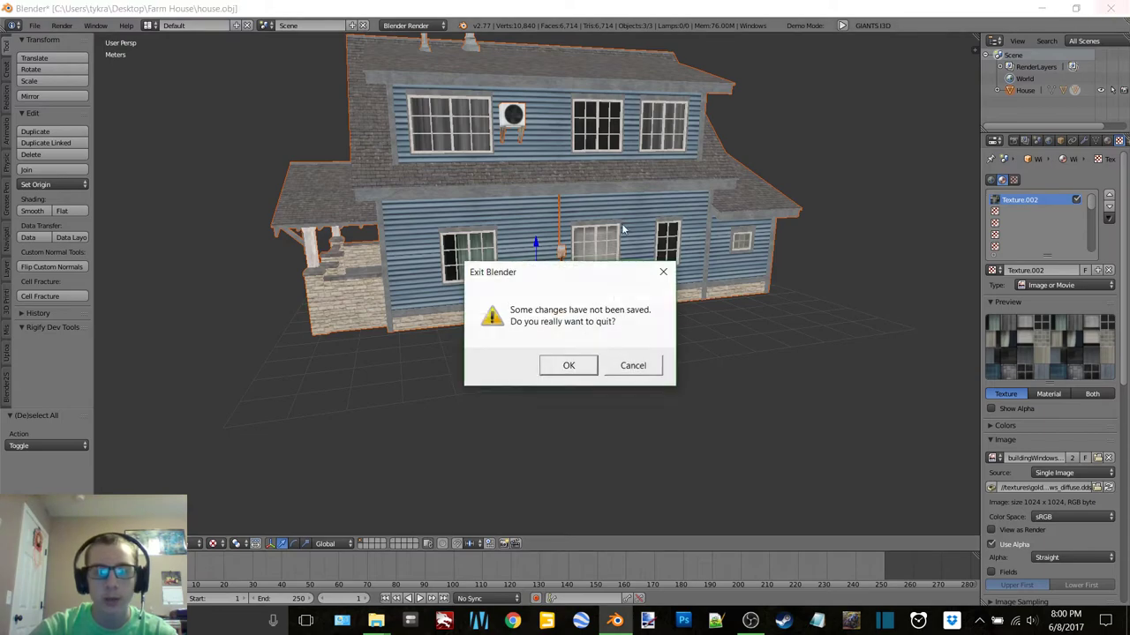
{"action": "left_click", "coordinate": [569, 366]}
Step: Open house.i3d in Notepad++ and replace the folder path of all three texture filenames with Textures/
{"action": "left_click", "coordinate": [443, 231]}
{"action": "right_click", "coordinate": [443, 231]}
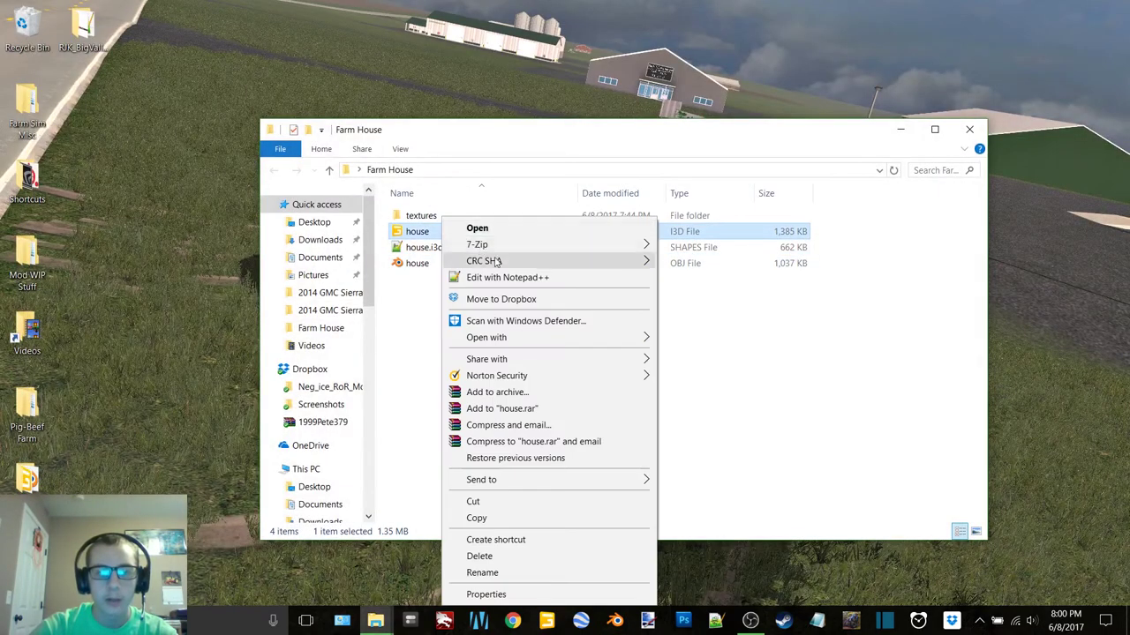
{"action": "left_click", "coordinate": [522, 279]}
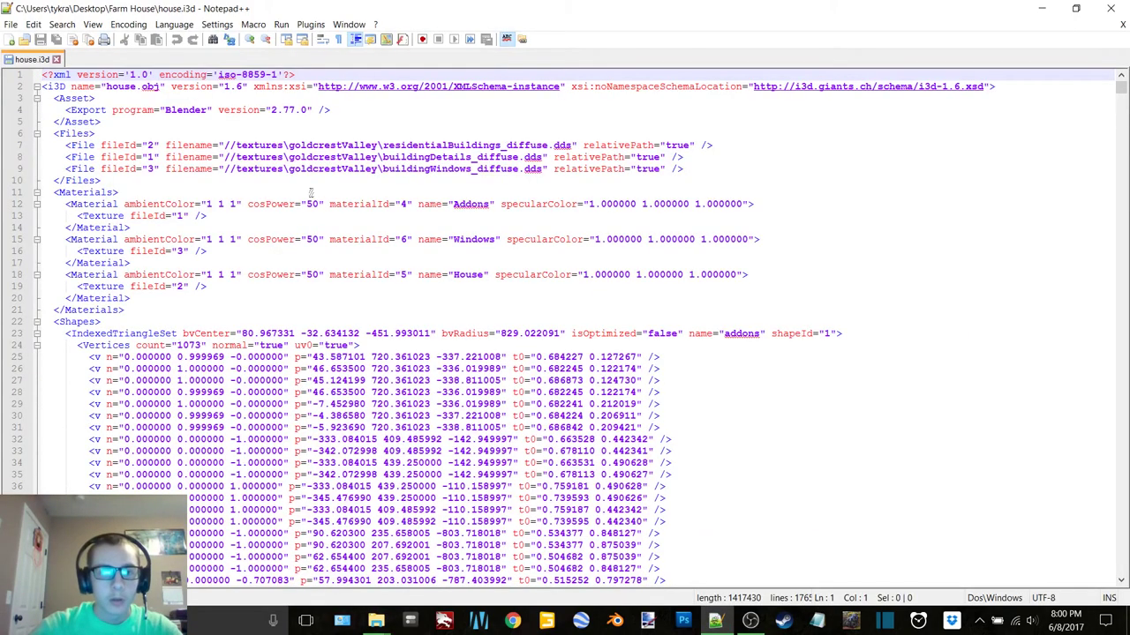
{"action": "left_click", "coordinate": [384, 148]}
{"action": "left_click_drag", "start_coordinate": [384, 148], "coordinate": [225, 168], "text": "alt"}
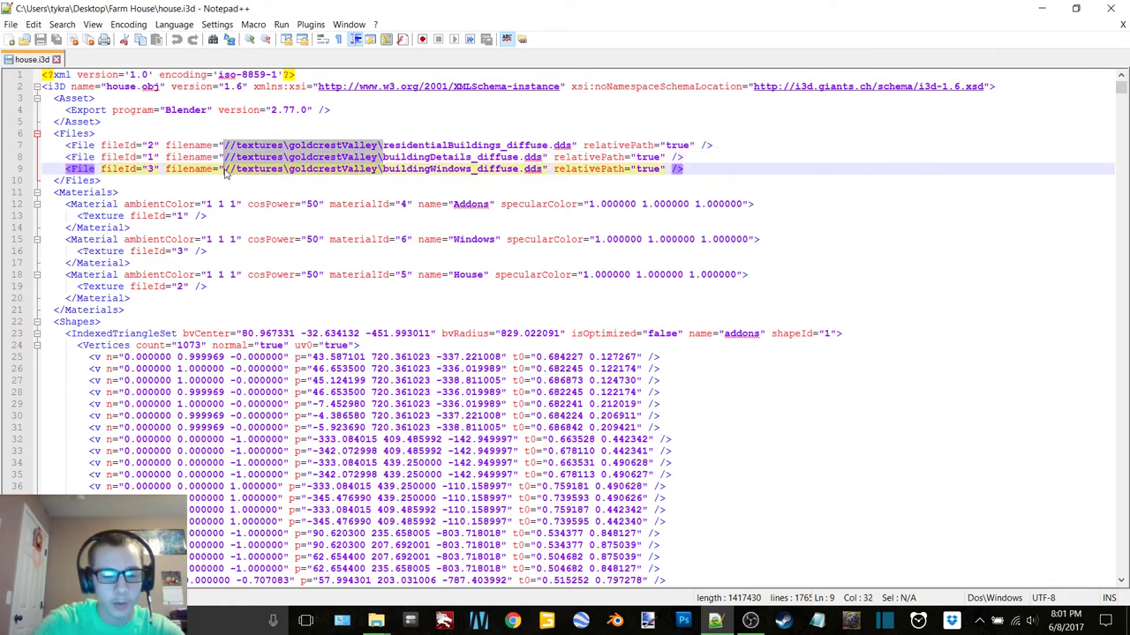
{"action": "type", "text": "Textures/"}
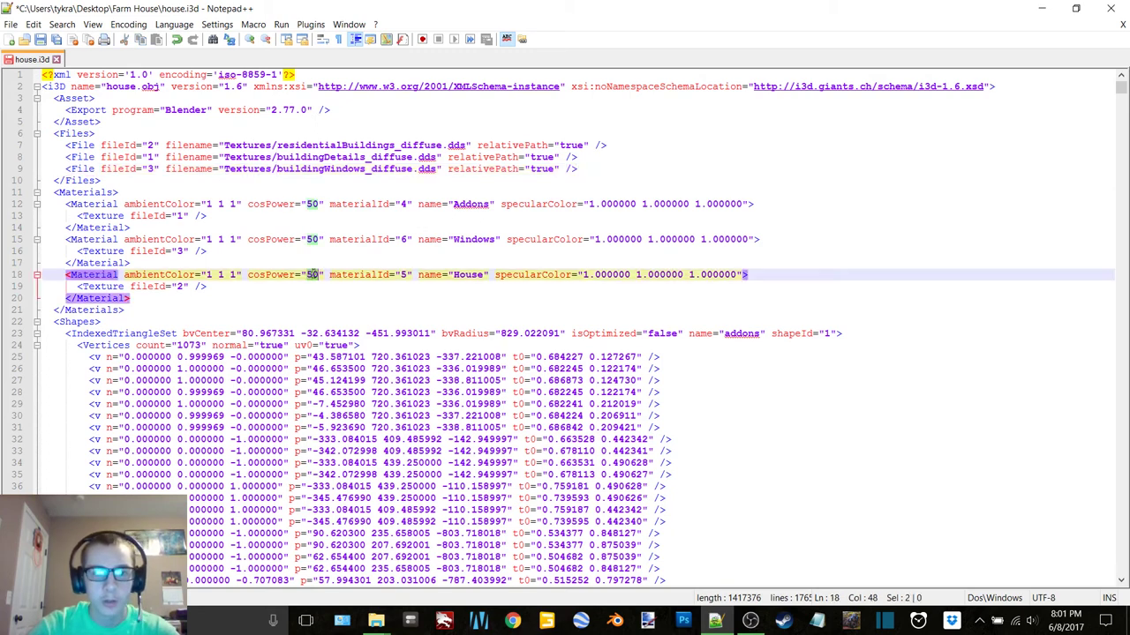
Step: Set cosPower to 10 for the House, Windows and Addons materials
{"action": "double_click", "coordinate": [314, 274]}
{"action": "type", "text": "10"}
{"action": "left_click", "coordinate": [311, 239]}
{"action": "double_click", "coordinate": [311, 240]}
{"action": "type", "text": "10"}
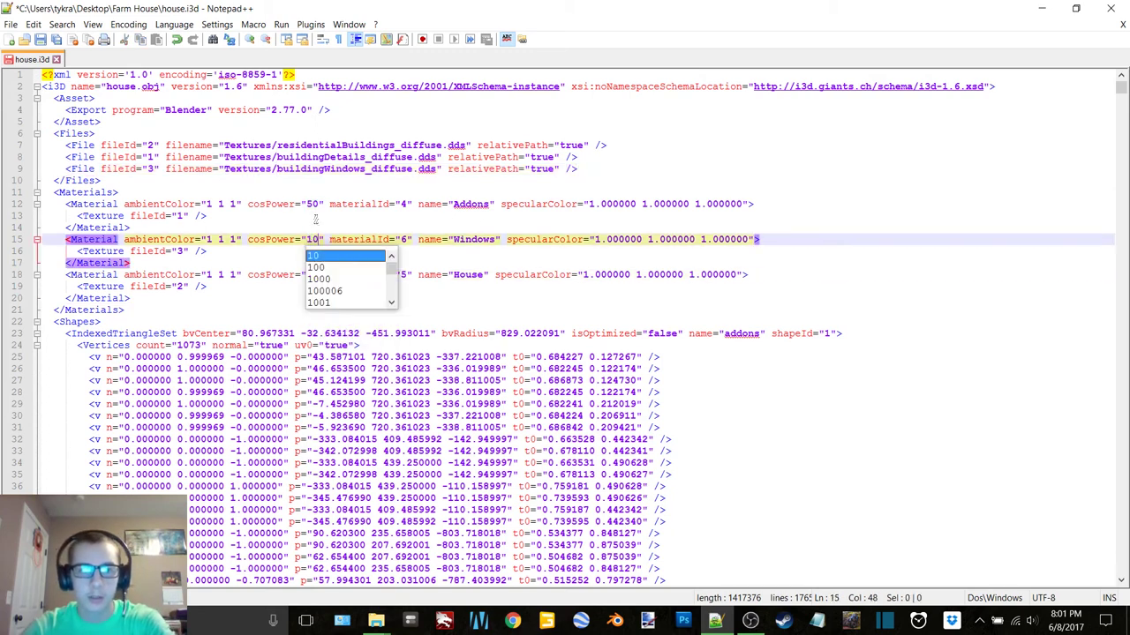
{"action": "double_click", "coordinate": [315, 204]}
{"action": "type", "text": "10"}
Step: Change the specularColor of the Addons material to 0 0 0
{"action": "mouse_move", "coordinate": [632, 204]}
{"action": "left_mouse_down"}
{"action": "mouse_move", "coordinate": [594, 207]}
{"action": "mouse_move", "coordinate": [657, 204]}
{"action": "mouse_move", "coordinate": [620, 205]}
{"action": "left_mouse_up"}
{"action": "key", "text": "Delete"}
{"action": "key", "text": "Delete"}
{"action": "key", "text": "Delete"}
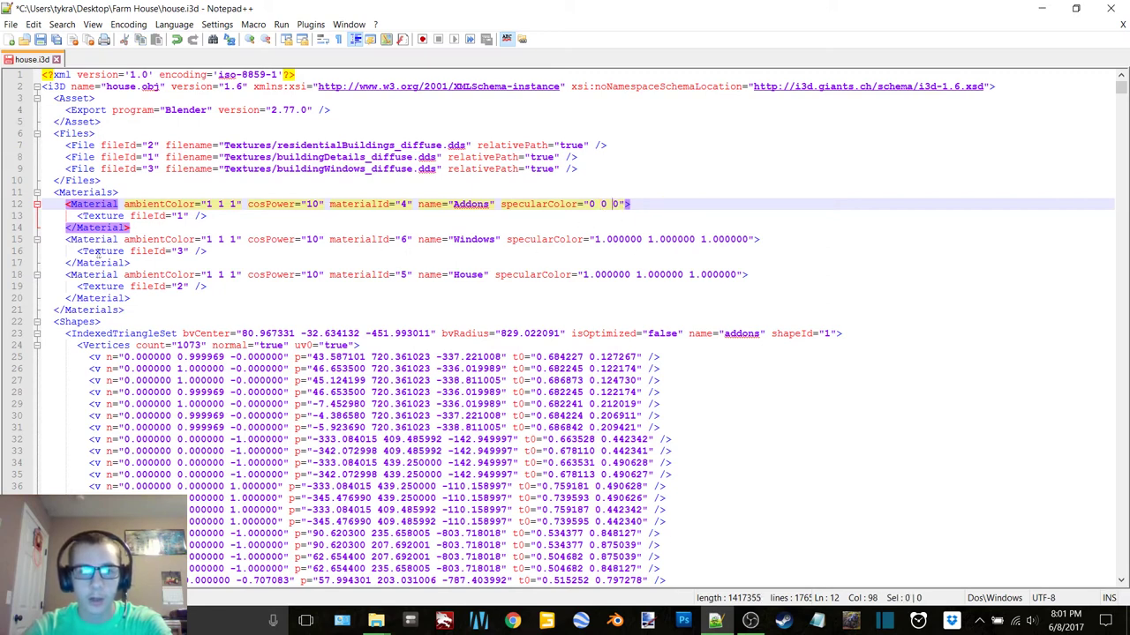
Step: Set the first specularColor value of the Windows material to 0 and the House material's cosPower to 50
{"action": "left_click_drag", "start_coordinate": [645, 239], "coordinate": [601, 240]}
{"action": "key", "text": "Delete"}
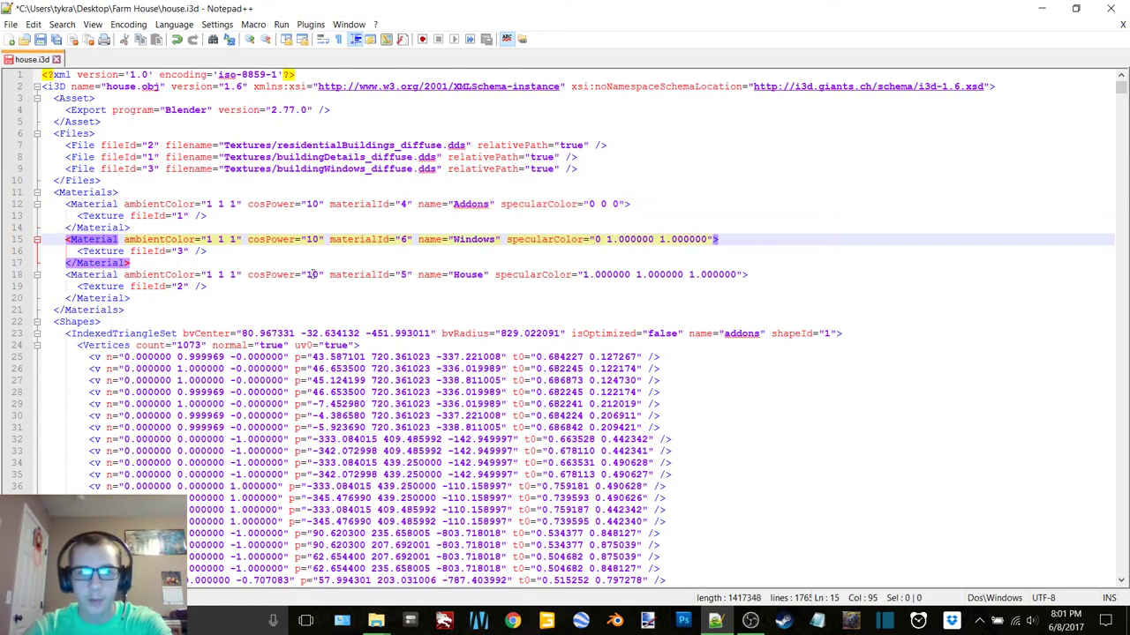
{"action": "left_click", "coordinate": [311, 275]}
{"action": "double_click", "coordinate": [312, 275]}
{"action": "type", "text": "50"}
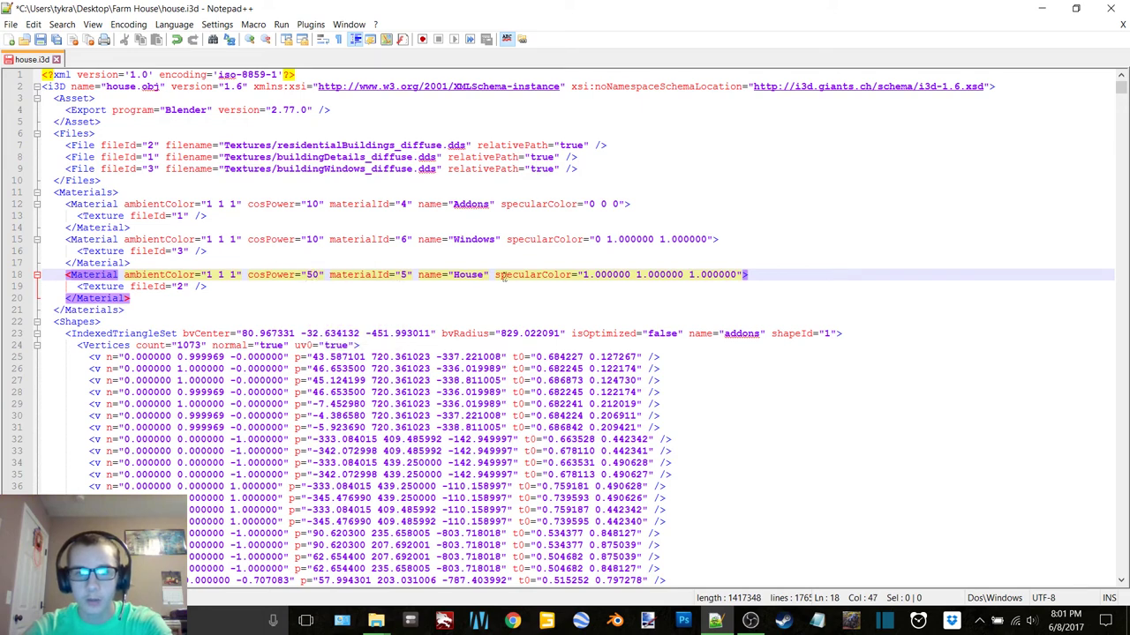
Step: Set the remaining two specularColor values of the Windows material to 0
{"action": "left_click", "coordinate": [620, 239]}
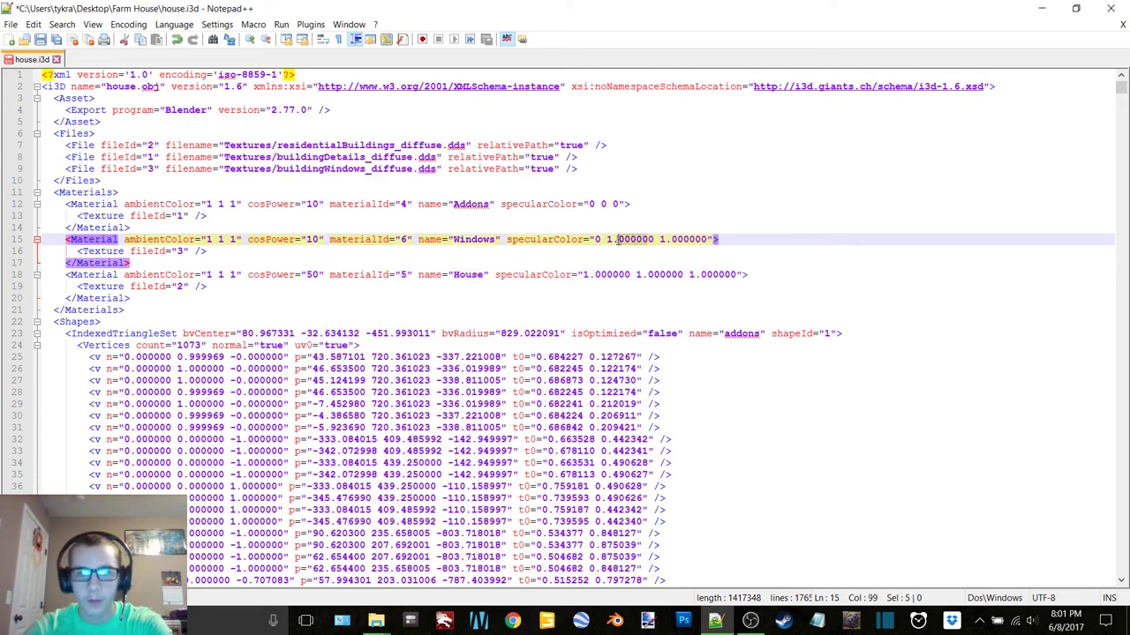
{"action": "key", "text": "Delete"}
{"action": "left_click_drag", "start_coordinate": [663, 240], "coordinate": [617, 240]}
{"action": "type", "text": "0"}
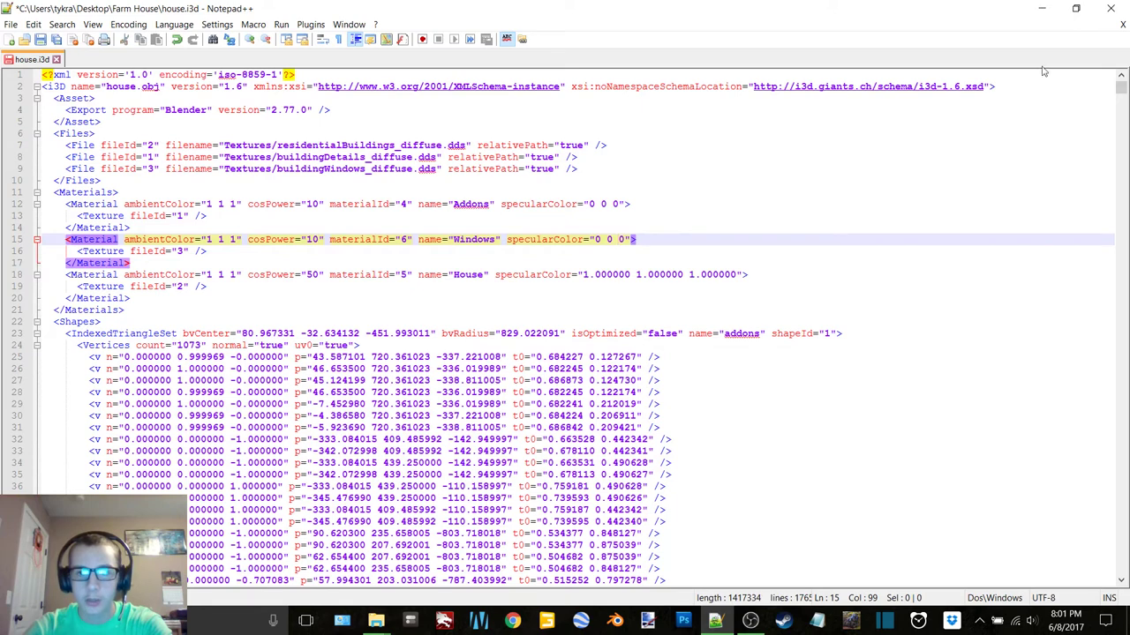
Step: Close house.i3d with its changes saved and exit Notepad++
{"action": "left_click", "coordinate": [1121, 29]}
{"action": "left_click", "coordinate": [538, 362]}
{"action": "left_click", "coordinate": [1110, 8]}
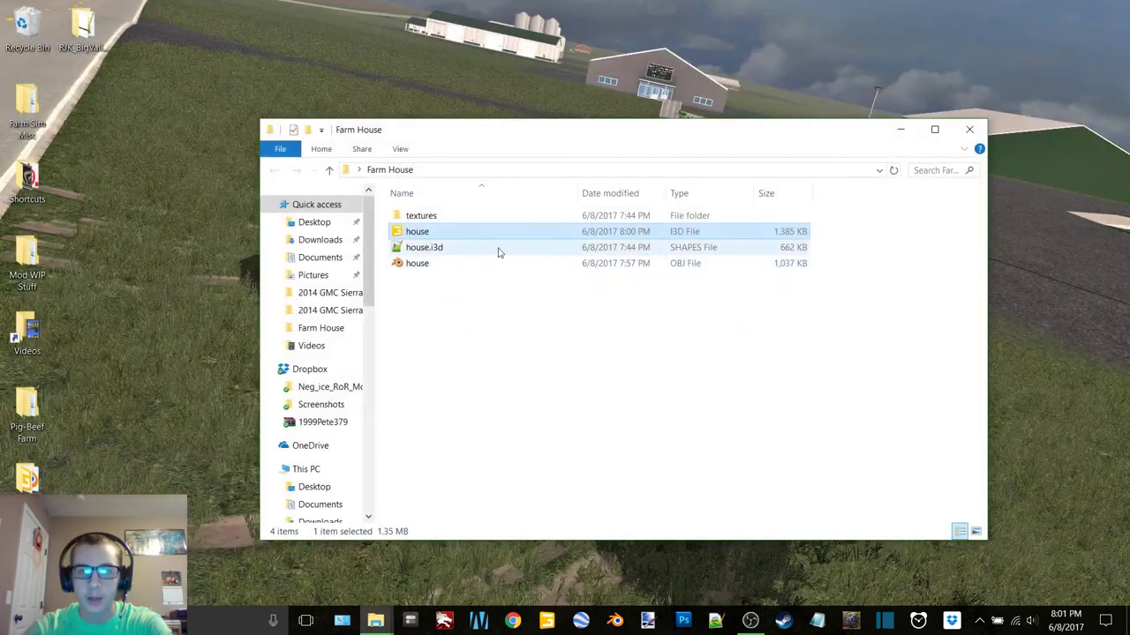
Step: Move all the normal and specular textures from the textures\goldcrestValley folder to the Recycle Bin
{"action": "double_click", "coordinate": [421, 216]}
{"action": "double_click", "coordinate": [424, 216]}
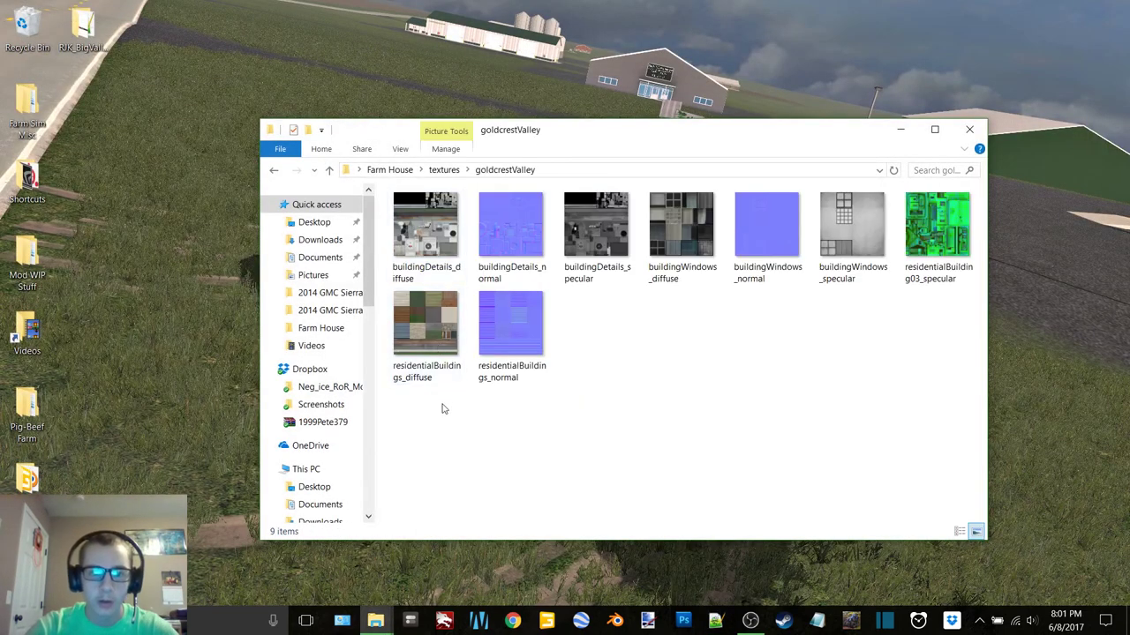
{"action": "left_click", "coordinate": [443, 242]}
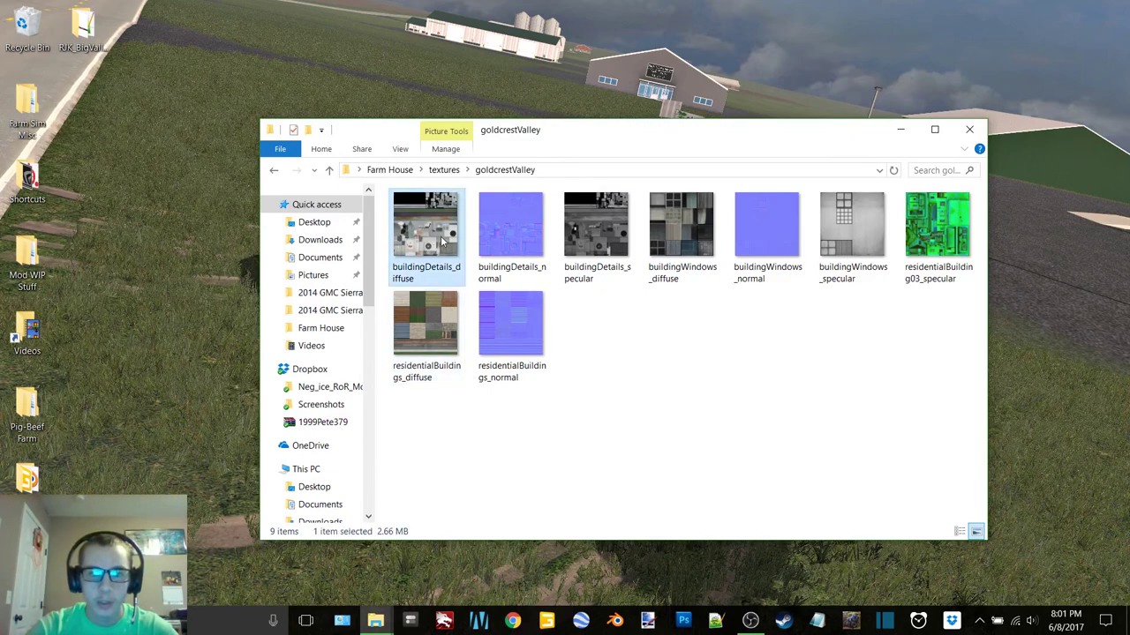
{"action": "left_click", "coordinate": [512, 238]}
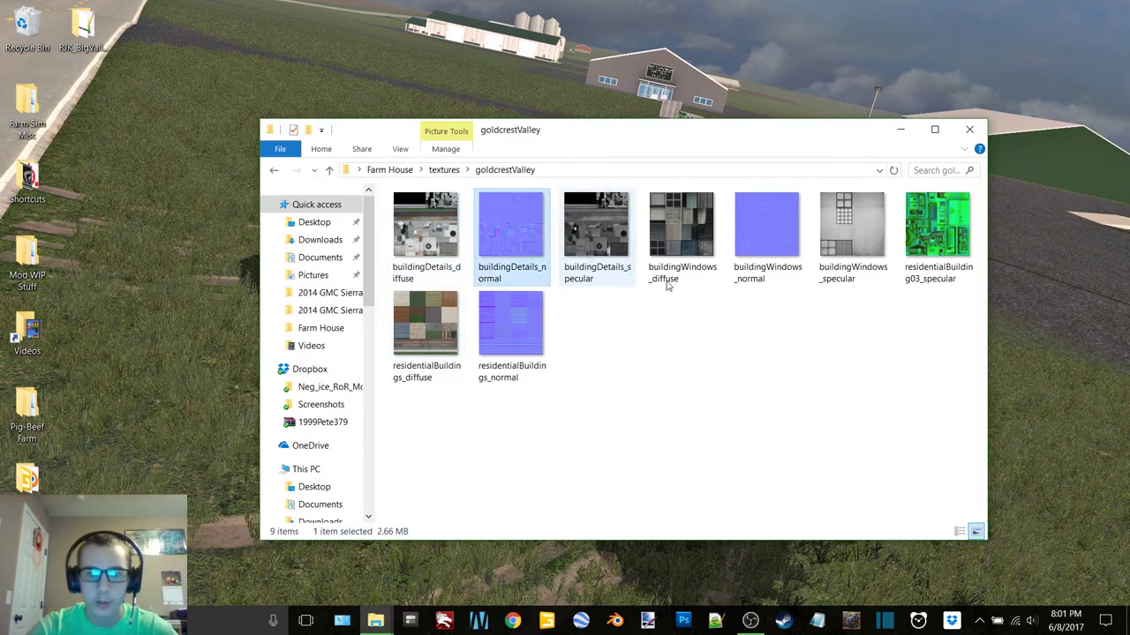
{"action": "left_click", "coordinate": [569, 236], "text": "ctrl"}
{"action": "left_click", "coordinate": [766, 232], "text": "ctrl"}
{"action": "left_click", "coordinate": [851, 231], "text": "ctrl"}
{"action": "left_click", "coordinate": [928, 252], "text": "ctrl"}
{"action": "left_click", "coordinate": [534, 341], "text": "ctrl"}
{"action": "left_click_drag", "start_coordinate": [523, 254], "coordinate": [22, 30]}
Step: Move the three diffuse textures from textures\goldcrestValley into the Farm House folder and send the old textures folder to the Recycle Bin
{"action": "left_click_drag", "start_coordinate": [639, 328], "coordinate": [390, 190]}
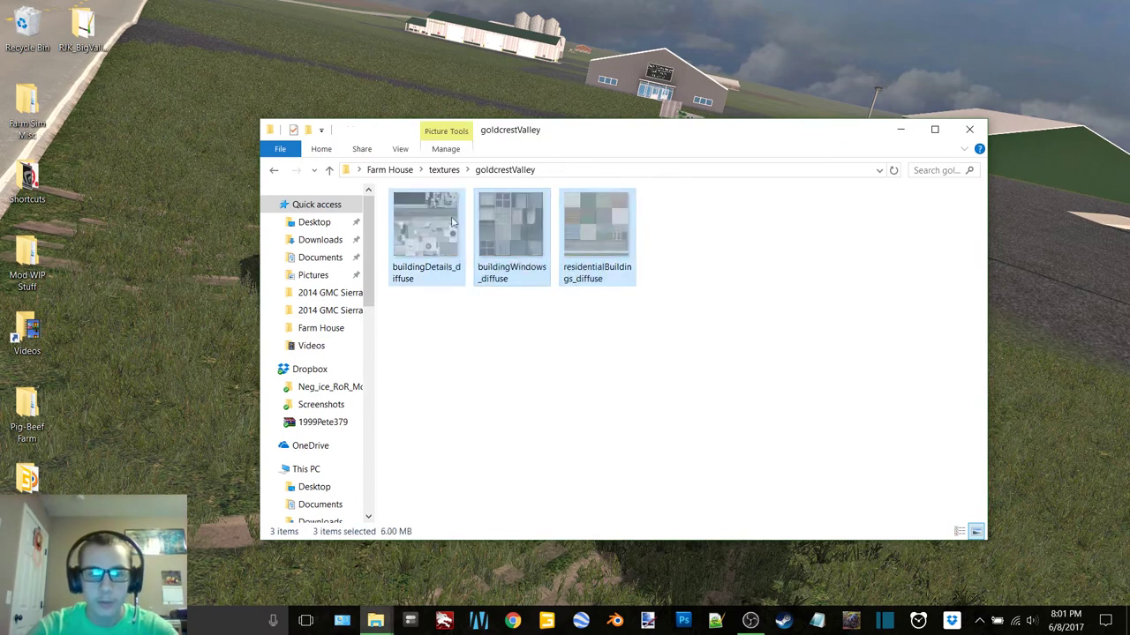
{"action": "left_click", "coordinate": [275, 173]}
{"action": "left_click", "coordinate": [581, 379]}
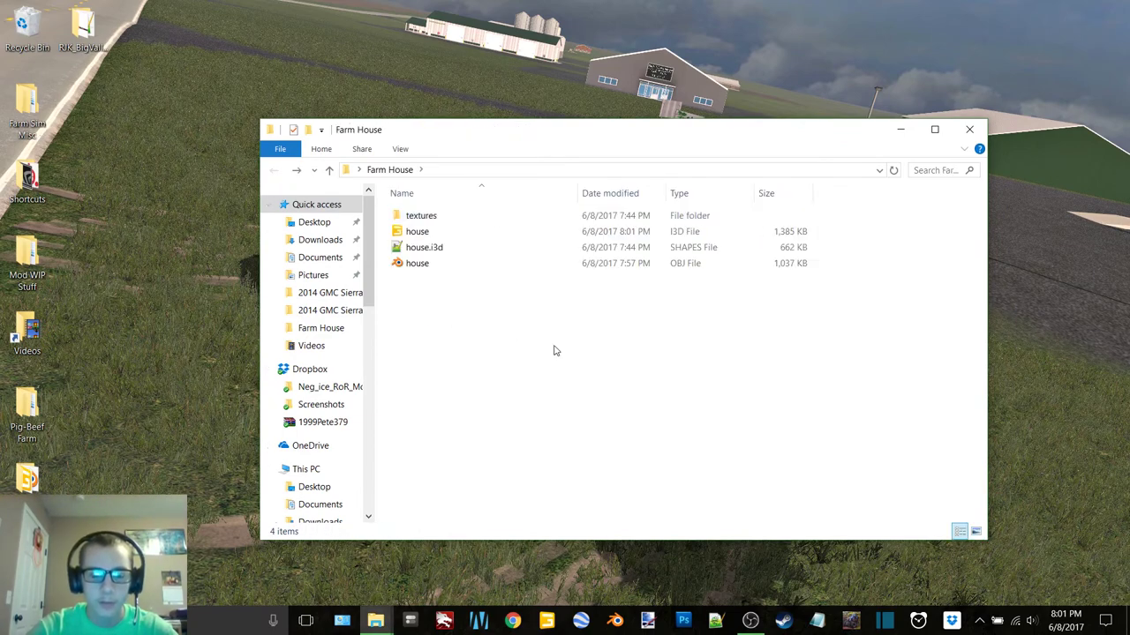
{"action": "key", "text": "ctrl+v"}
{"action": "left_click_drag", "start_coordinate": [505, 216], "coordinate": [37, 35]}
Step: Create a folder named Textures in the Farm House folder
{"action": "key", "text": "ctrl+shift+n"}
{"action": "type", "text": "Textures"}
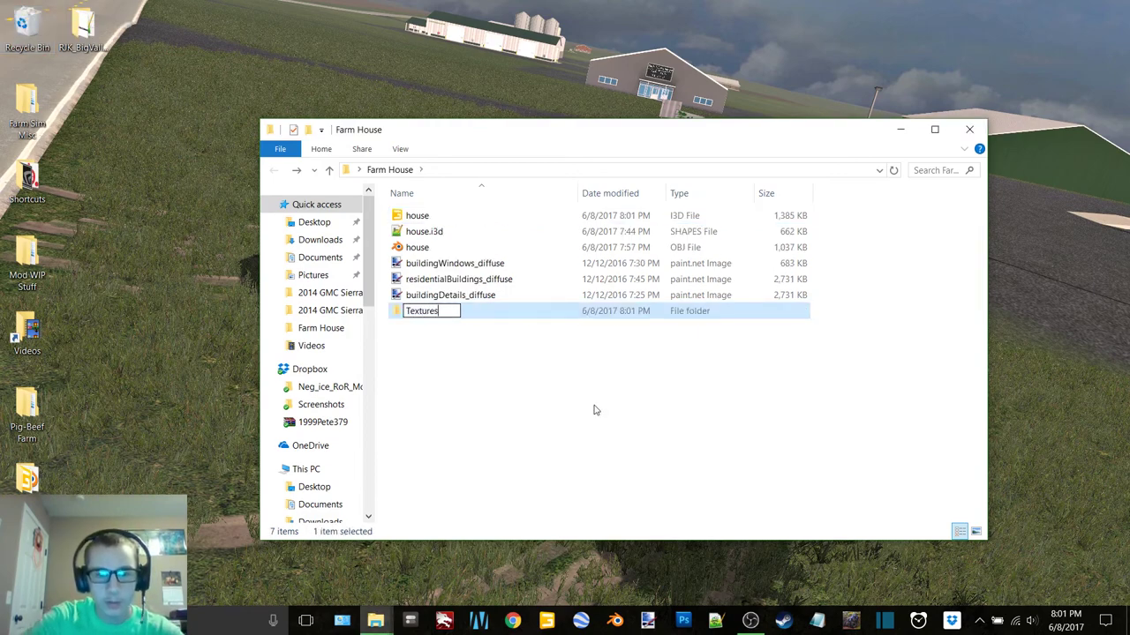
{"action": "key", "text": "Return"}
Step: Move the three diffuse textures into the Textures folder and send the house OBJ file to the Recycle Bin
{"action": "left_click", "coordinate": [450, 231]}
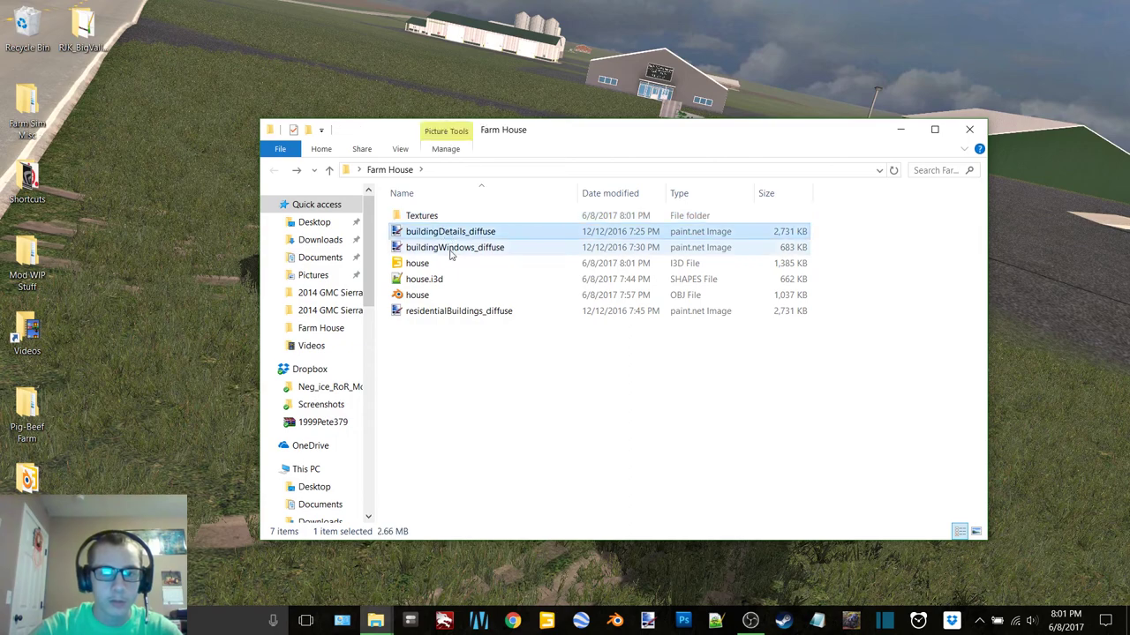
{"action": "left_click", "coordinate": [454, 247], "text": "ctrl"}
{"action": "left_click", "coordinate": [458, 311], "text": "ctrl"}
{"action": "left_click_drag", "start_coordinate": [459, 310], "coordinate": [429, 217]}
{"action": "left_click_drag", "start_coordinate": [452, 267], "coordinate": [27, 32]}
Step: Open house.i3d in GIANTS Editor 6.0.5, dismiss the welcome window and inspect the house model up close
{"action": "double_click", "coordinate": [414, 231]}
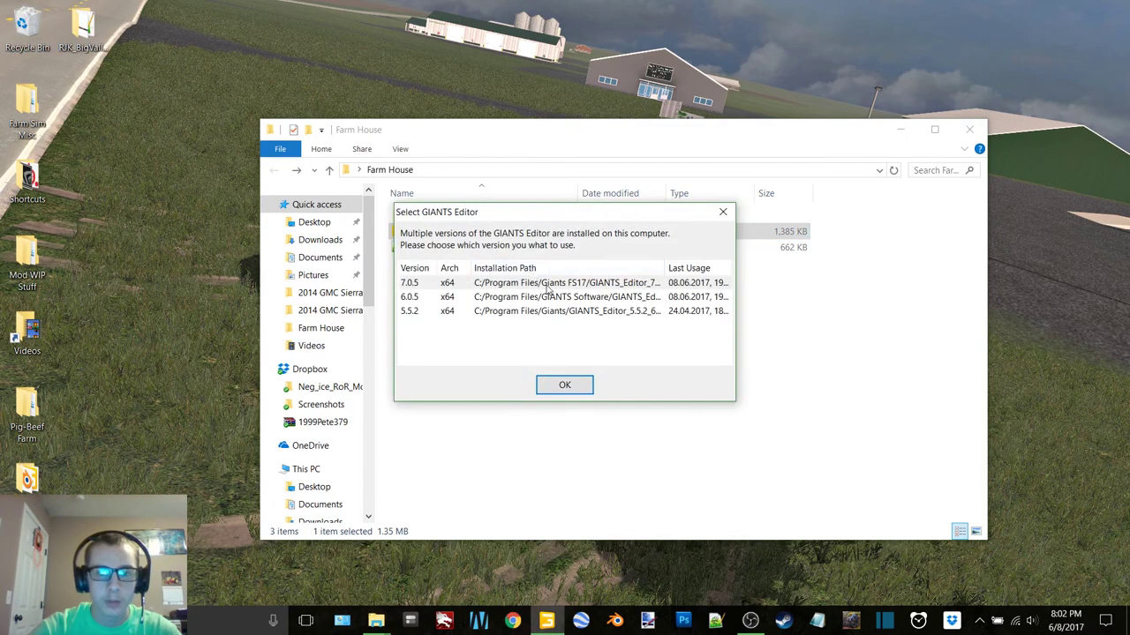
{"action": "double_click", "coordinate": [556, 300]}
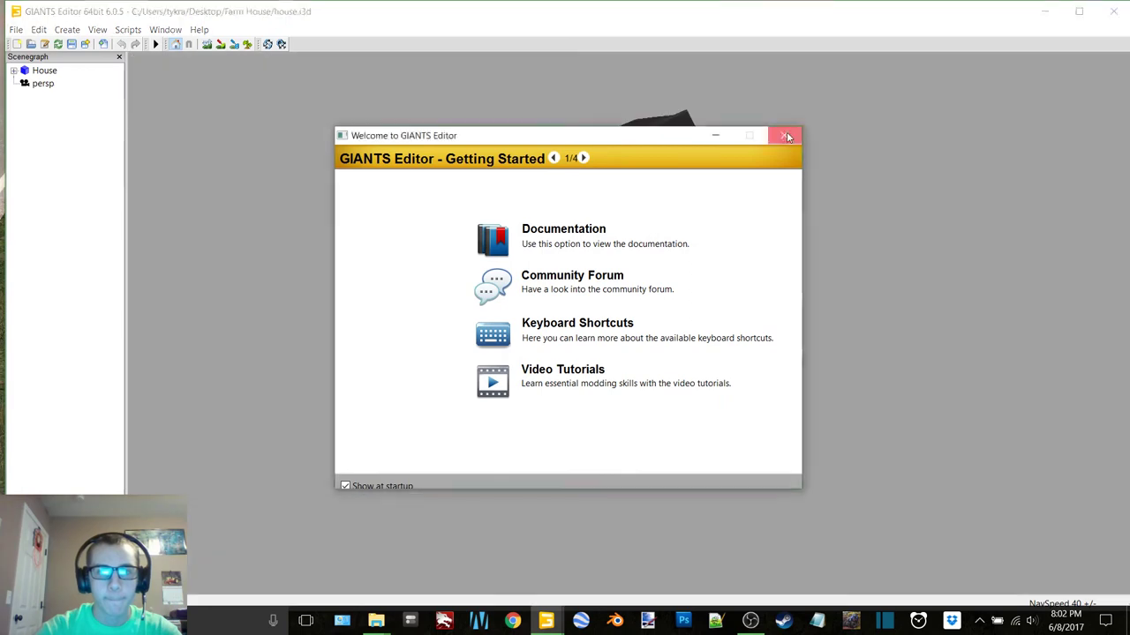
{"action": "left_click", "coordinate": [786, 137]}
{"action": "left_click", "coordinate": [1079, 11]}
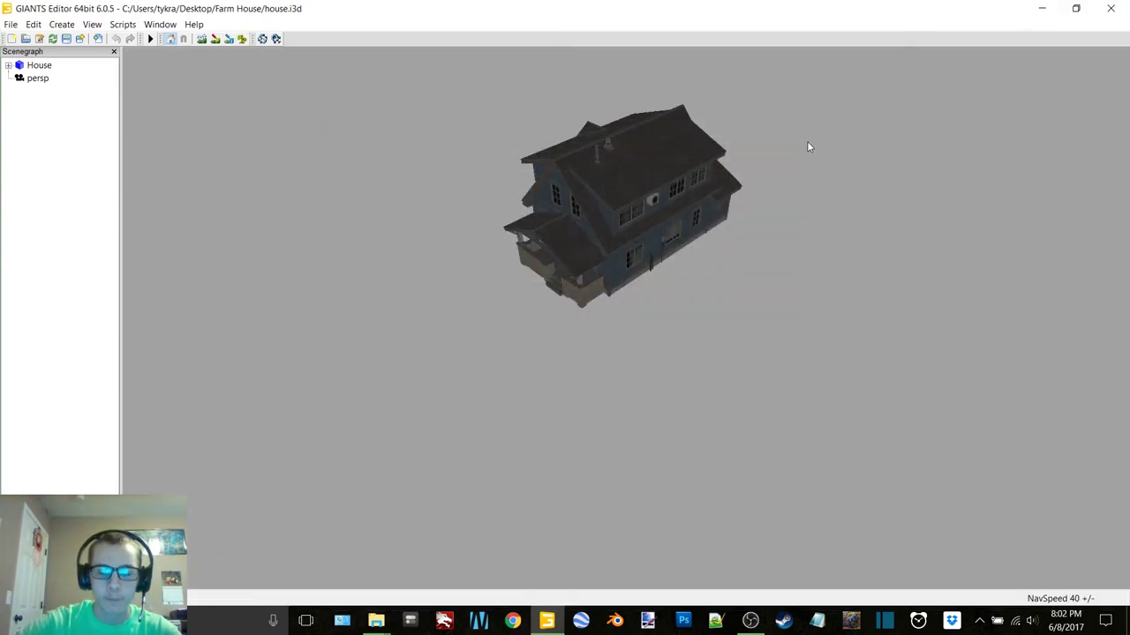
{"action": "scroll", "coordinate": [651, 251], "scroll_direction": "up", "scroll_amount": 5}
{"action": "left_click_drag", "start_coordinate": [686, 241], "coordinate": [595, 240], "text": "alt"}
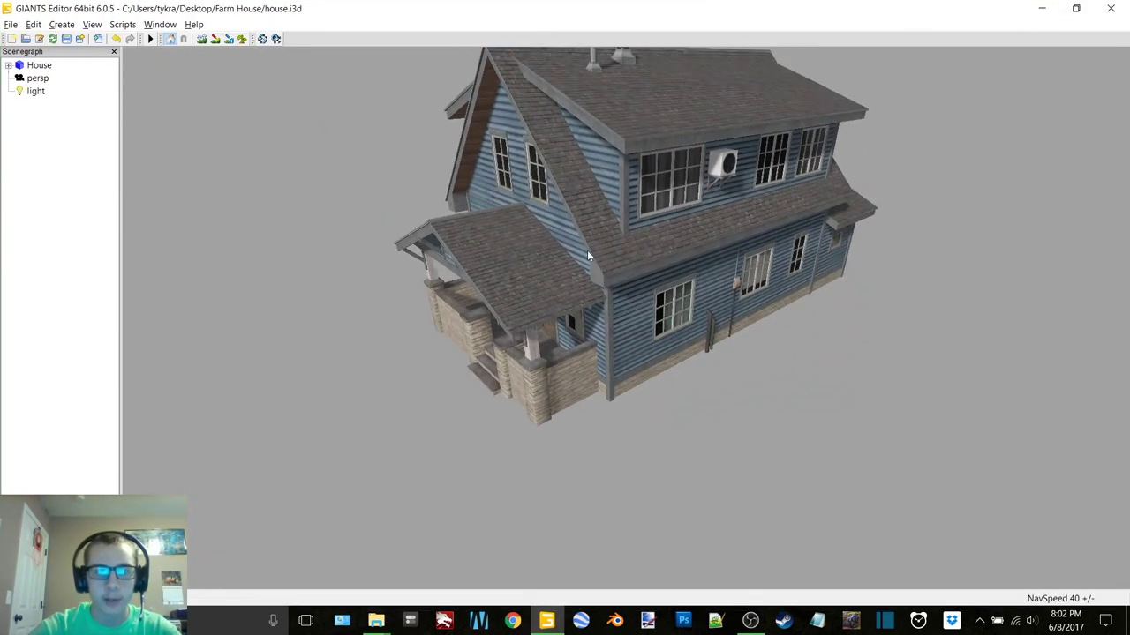
Step: Set all three specular color values of the House material to 0 in Material Editing
{"action": "left_click", "coordinate": [546, 261]}
{"action": "left_click", "coordinate": [160, 23]}
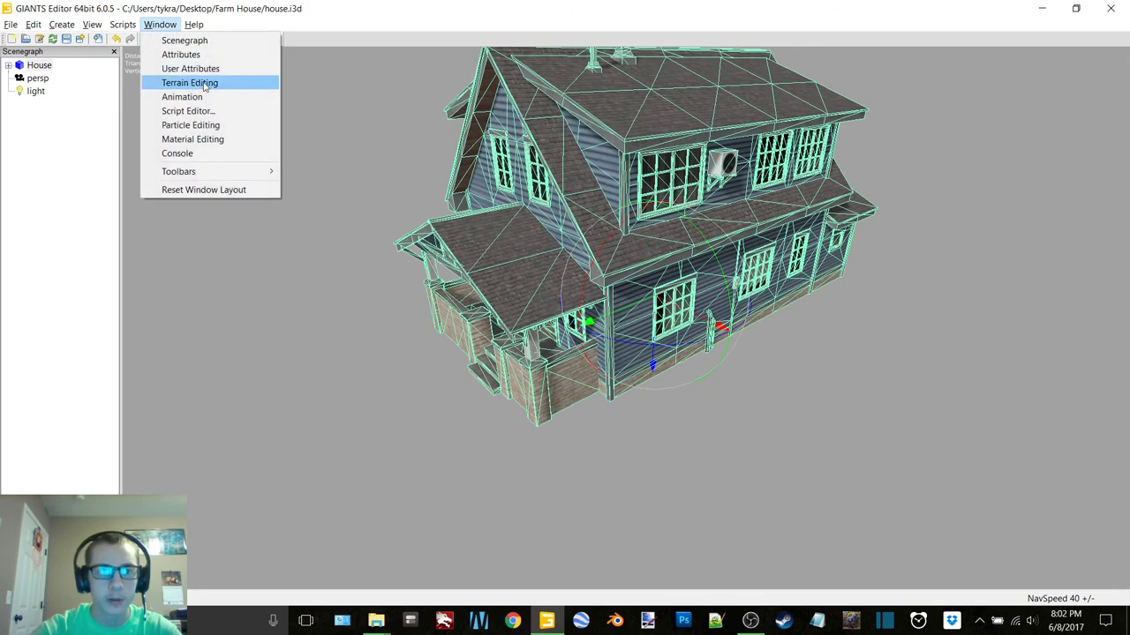
{"action": "left_click", "coordinate": [224, 145]}
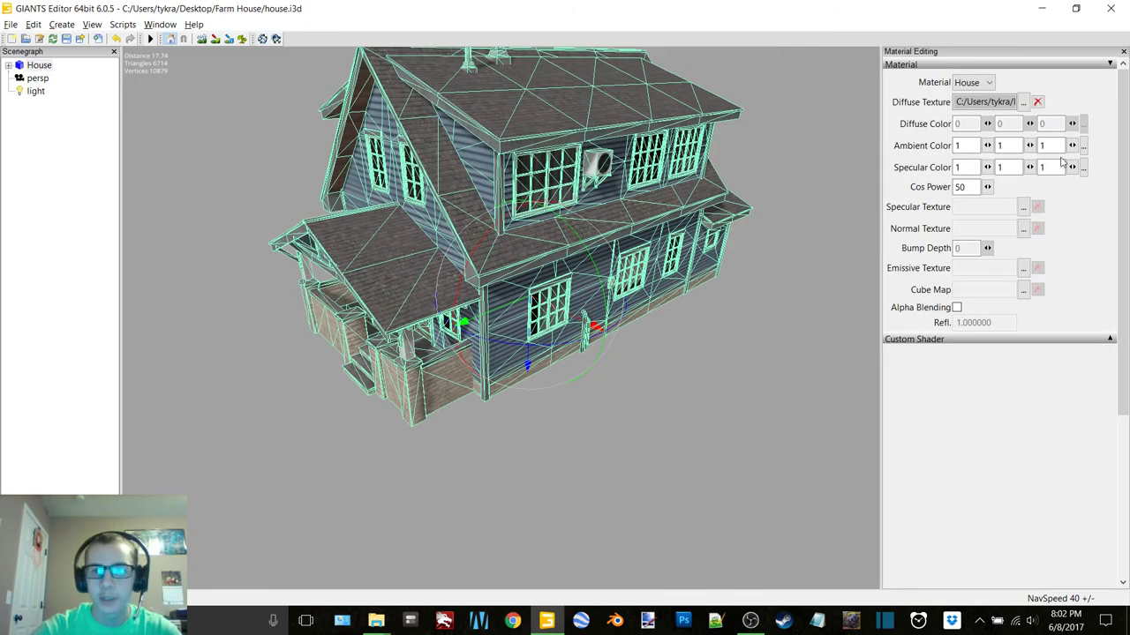
{"action": "double_click", "coordinate": [969, 168]}
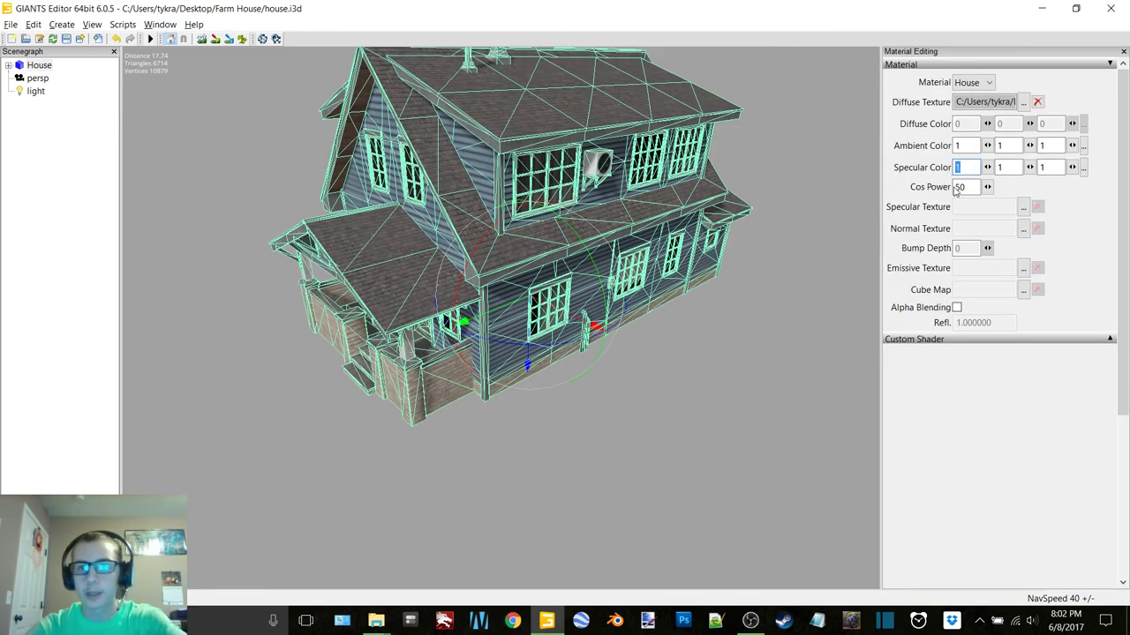
{"action": "type", "text": "0"}
{"action": "double_click", "coordinate": [1006, 168]}
{"action": "type", "text": "0"}
{"action": "double_click", "coordinate": [1049, 168]}
{"action": "type", "text": "0"}
{"action": "double_click", "coordinate": [967, 187]}
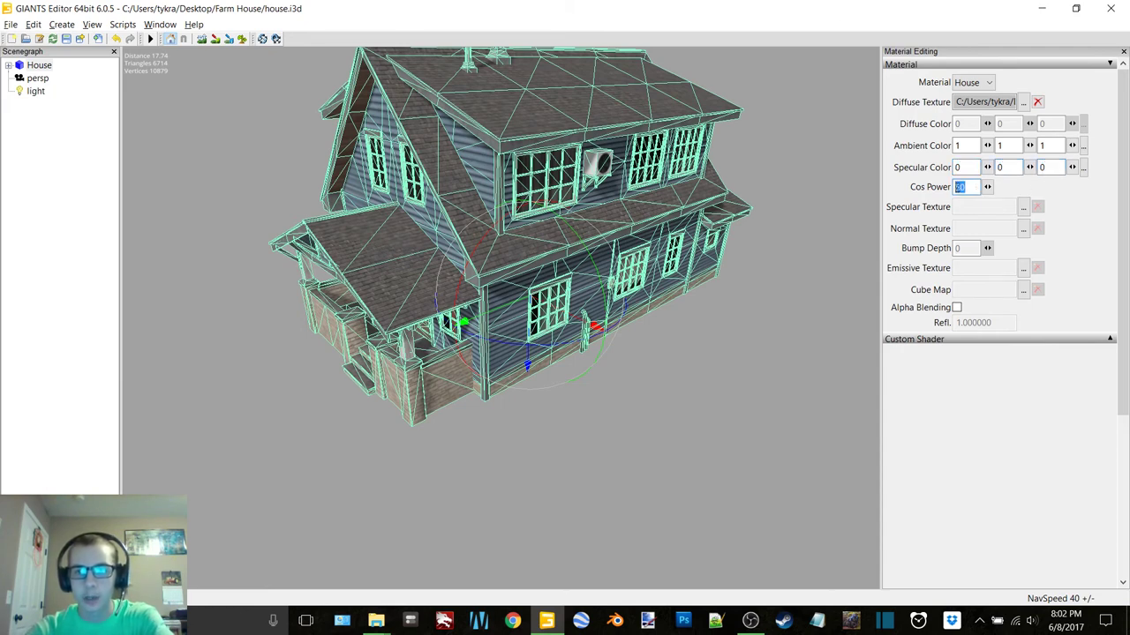
{"action": "left_click", "coordinate": [50, 212]}
Step: Close Material Editing and exit GIANTS Editor with the changes to house.i3d saved
{"action": "left_click", "coordinate": [1124, 51]}
{"action": "left_click", "coordinate": [1110, 8]}
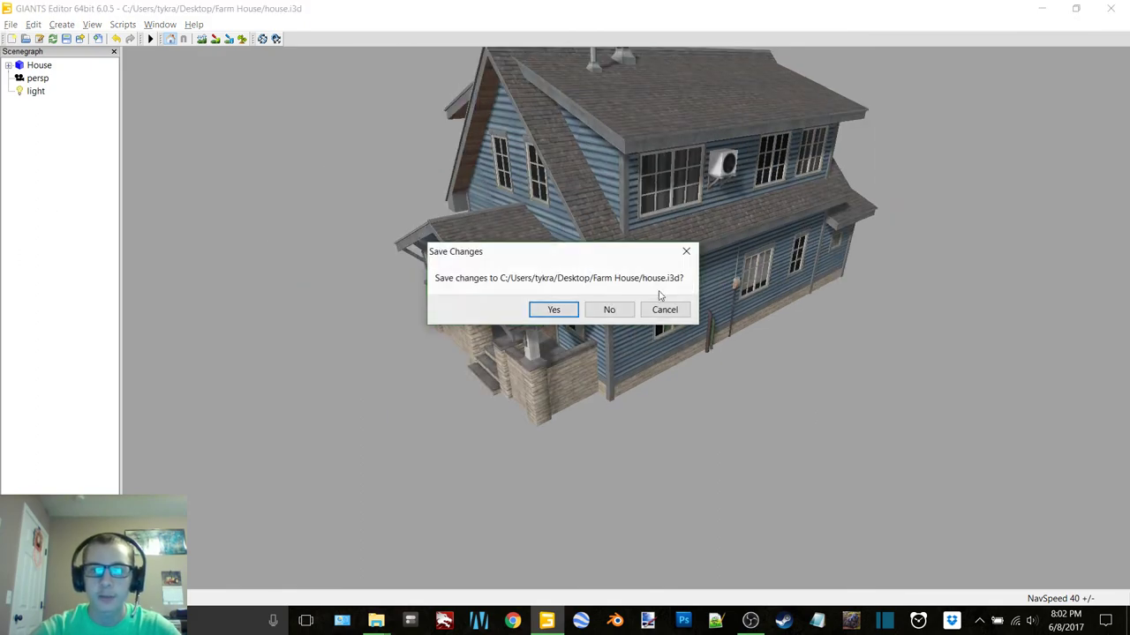
{"action": "left_click", "coordinate": [565, 310]}
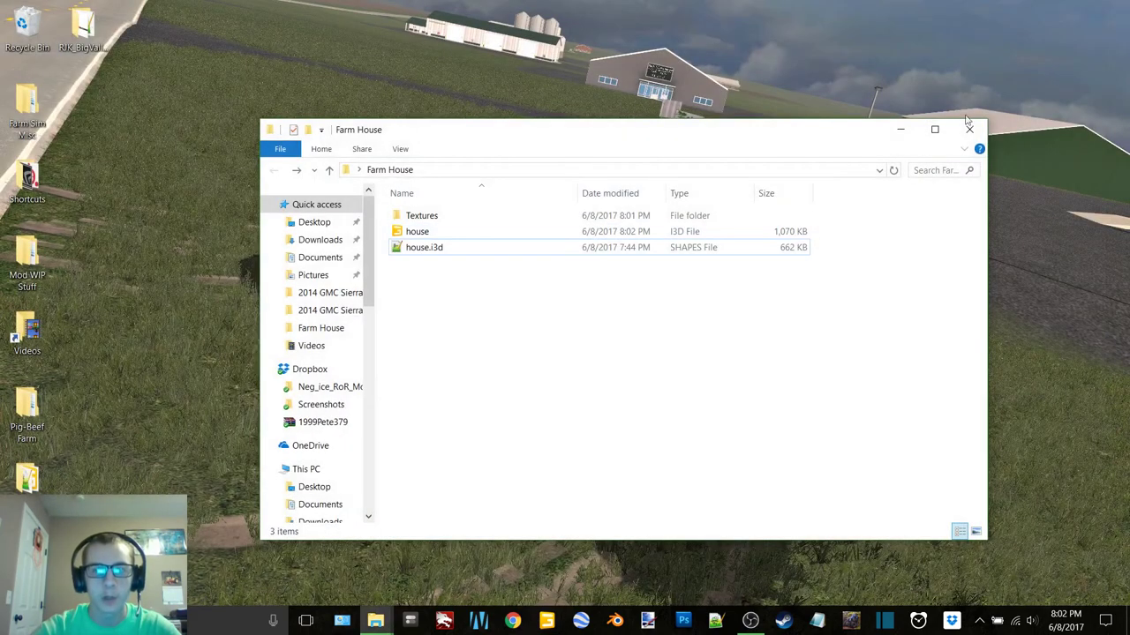
Step: Close the Farm House window, move the Farm House folder into Pig-Beef Farm on the desktop and bring up the Pig-Beef Farm window
{"action": "left_click", "coordinate": [969, 129]}
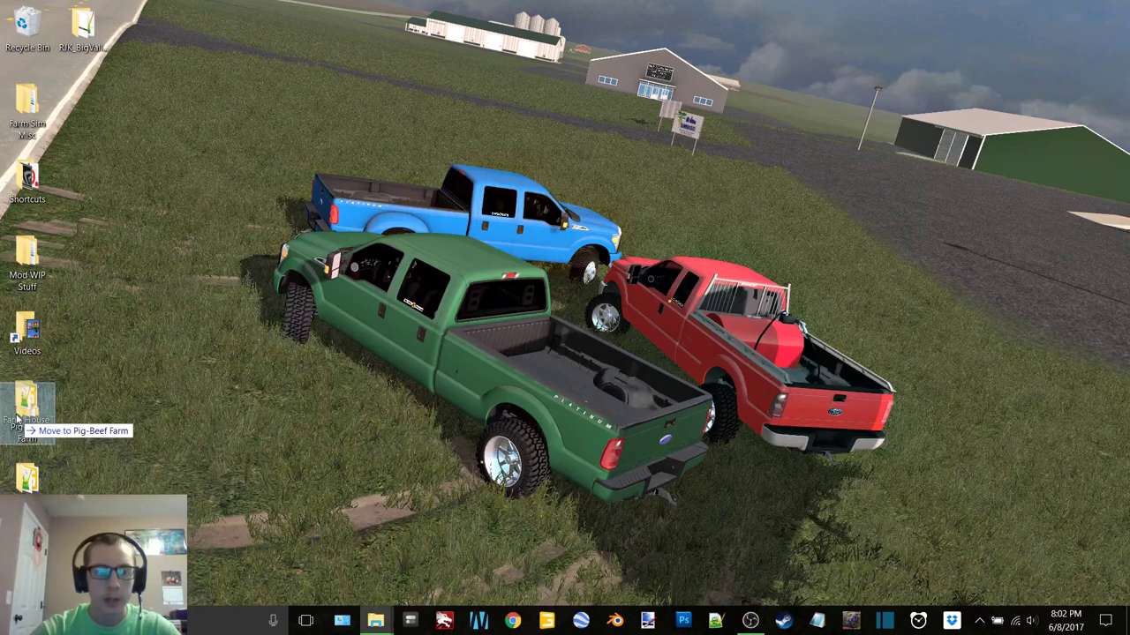
{"action": "left_click_drag", "start_coordinate": [15, 427], "coordinate": [75, 111]}
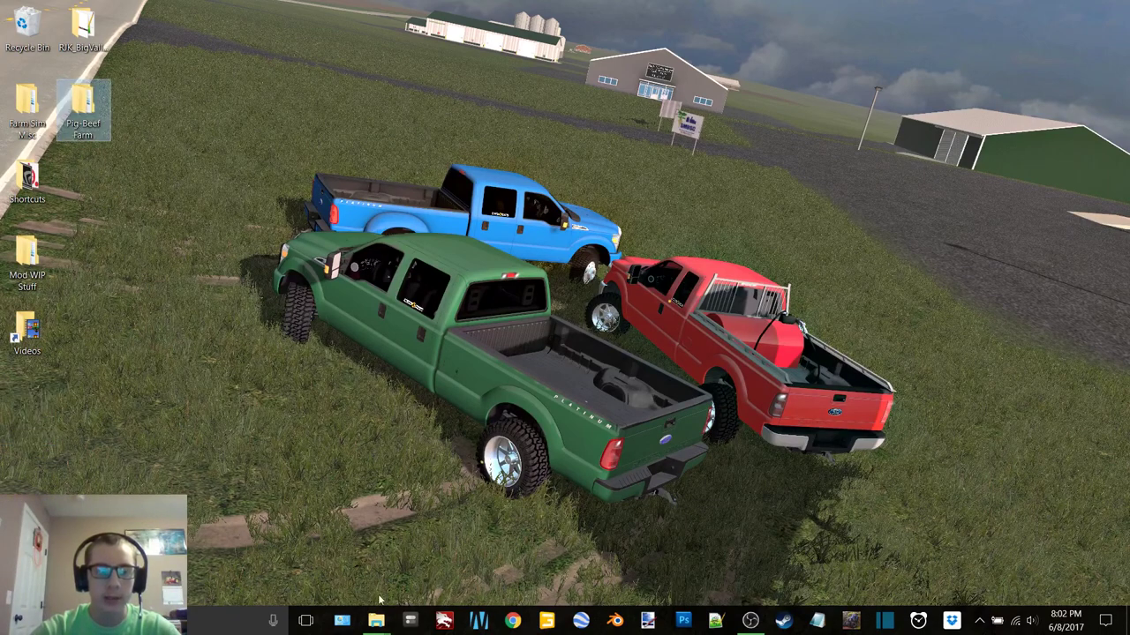
{"action": "mouse_move", "coordinate": [378, 624]}
{"action": "left_click", "coordinate": [512, 505]}
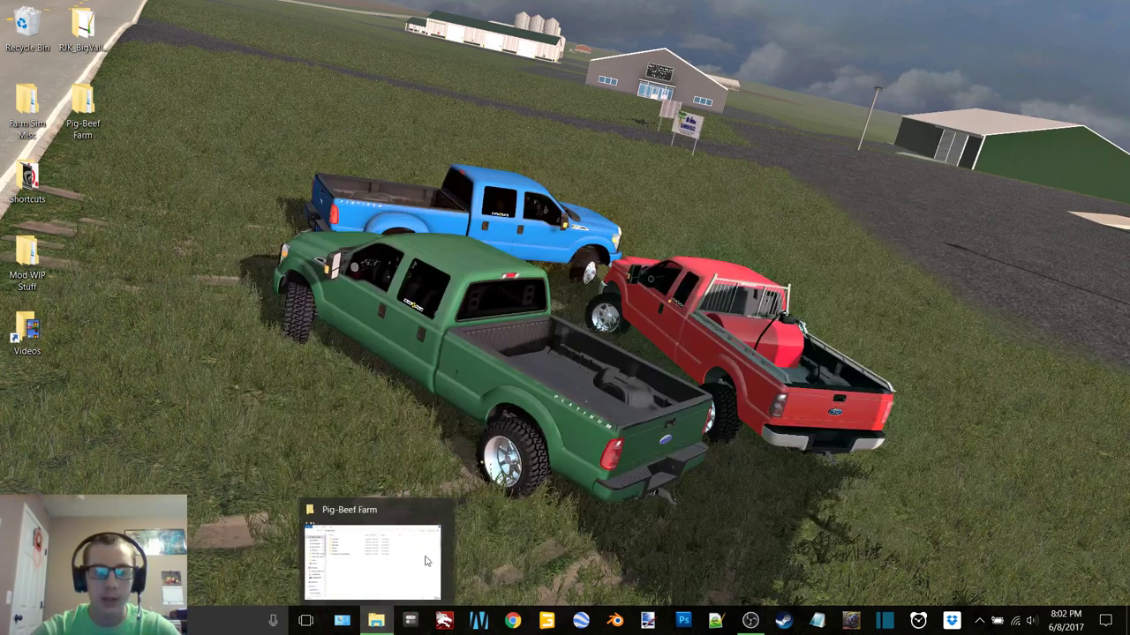
{"action": "left_click", "coordinate": [412, 564]}
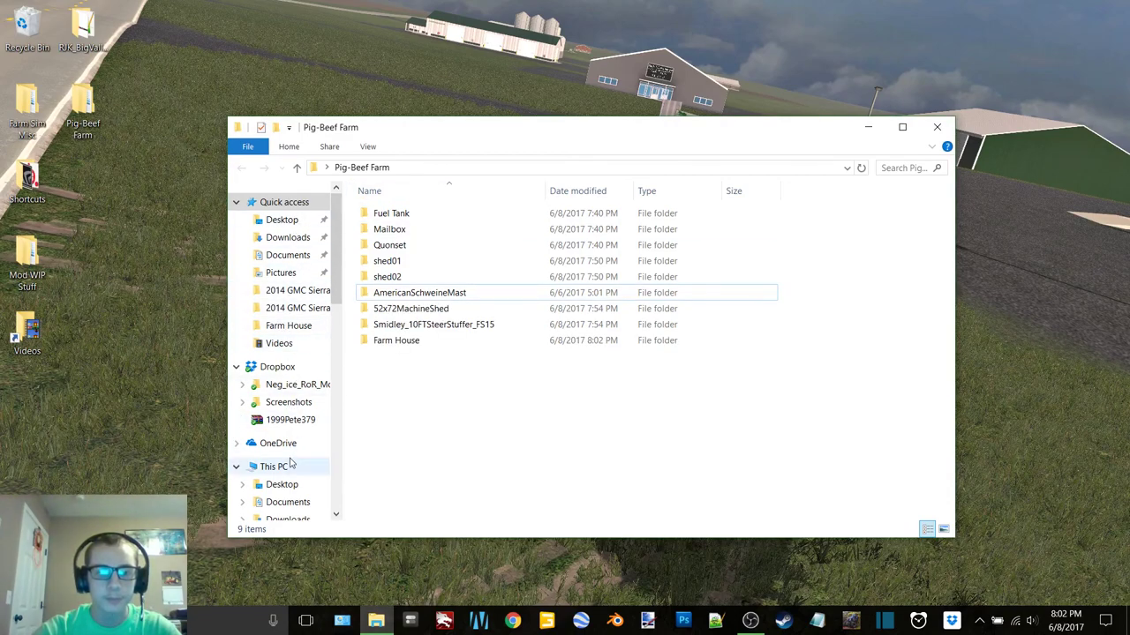
Step: Move the desktop's Pig-Beef Farm folder into Mod WIP Stuff\Map Projects\Eastern Dakota Farms\map\Models and close the folder window
{"action": "left_click", "coordinate": [281, 220]}
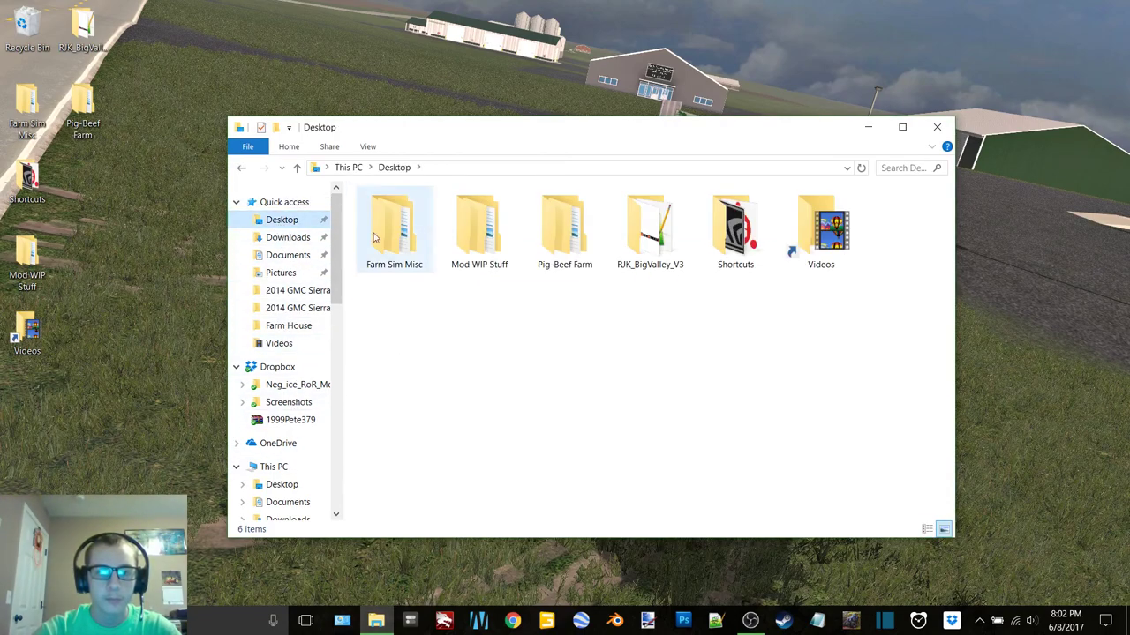
{"action": "double_click", "coordinate": [481, 225]}
{"action": "double_click", "coordinate": [413, 245]}
{"action": "left_click", "coordinate": [411, 230]}
{"action": "double_click", "coordinate": [410, 231]}
{"action": "double_click", "coordinate": [413, 232]}
{"action": "left_click", "coordinate": [411, 262]}
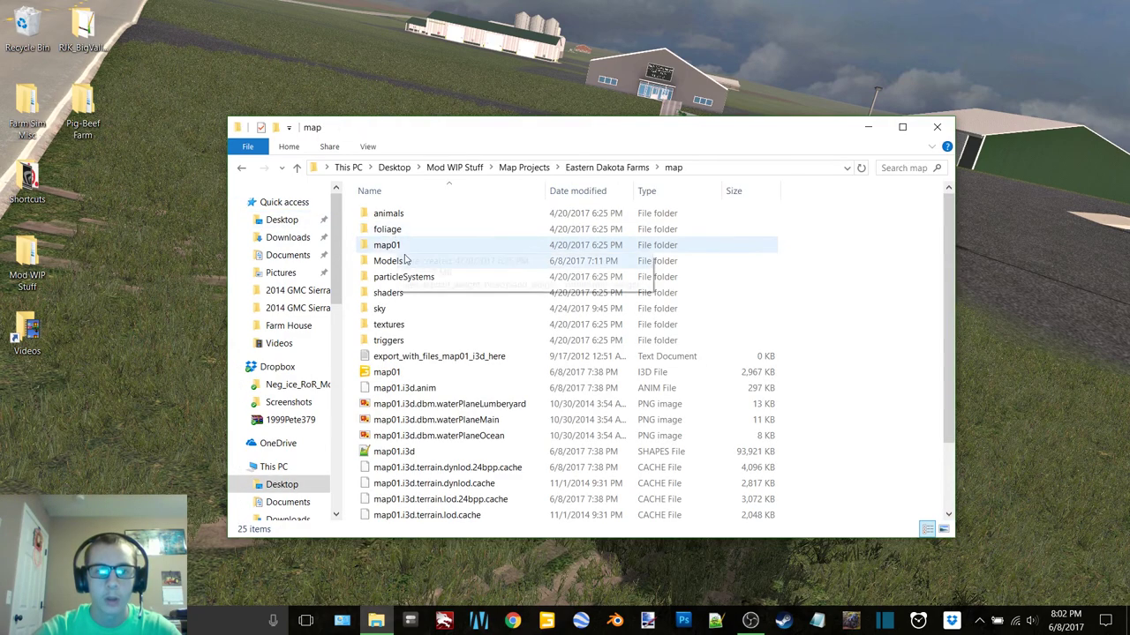
{"action": "double_click", "coordinate": [412, 267]}
{"action": "left_click_drag", "start_coordinate": [92, 114], "coordinate": [804, 281]}
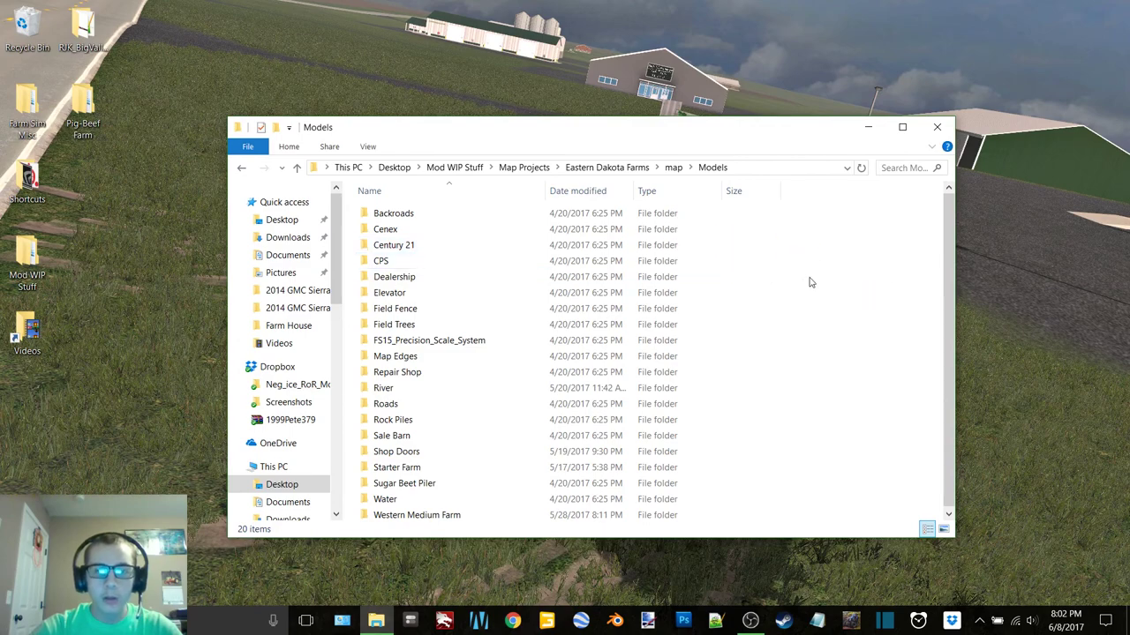
{"action": "left_click", "coordinate": [938, 126]}
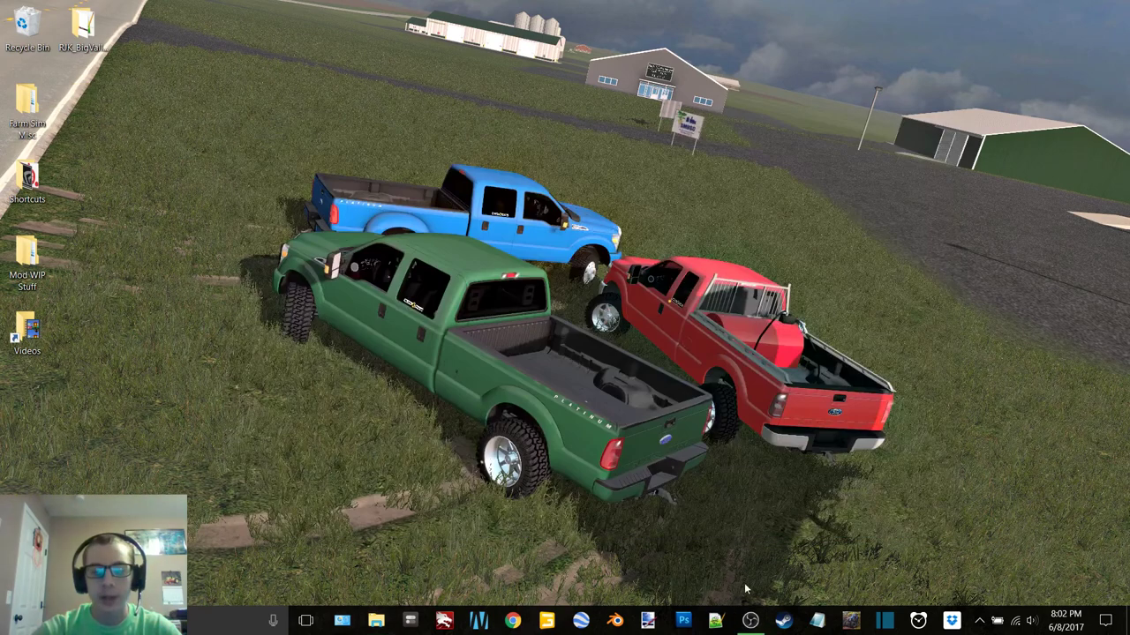
{"action": "left_click", "coordinate": [748, 623]}
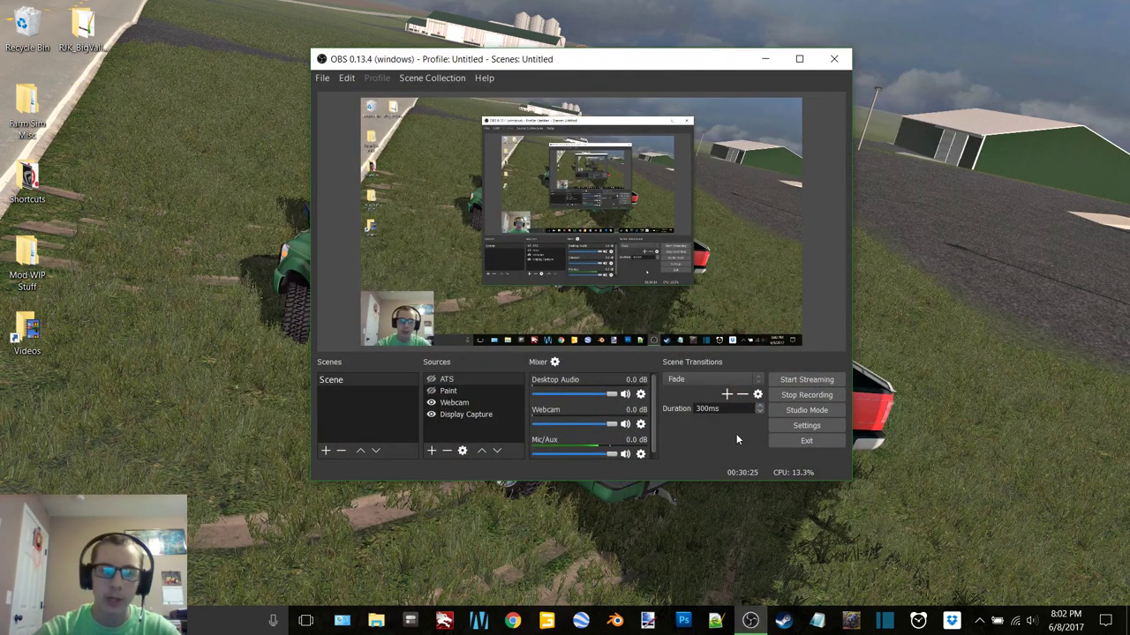